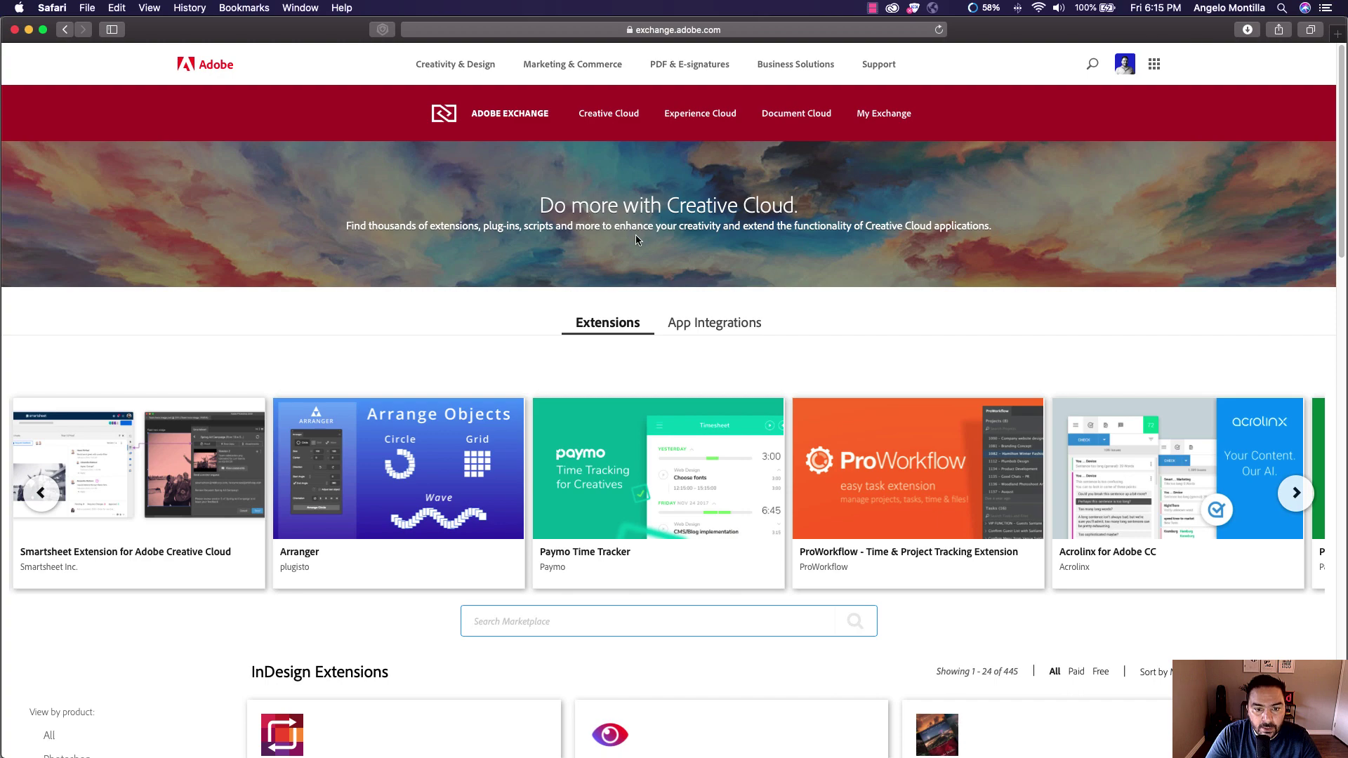
Browse the InDesign extensions on Adobe Exchange and search the marketplace for "in5".
scroll(628, 247, down, 5)
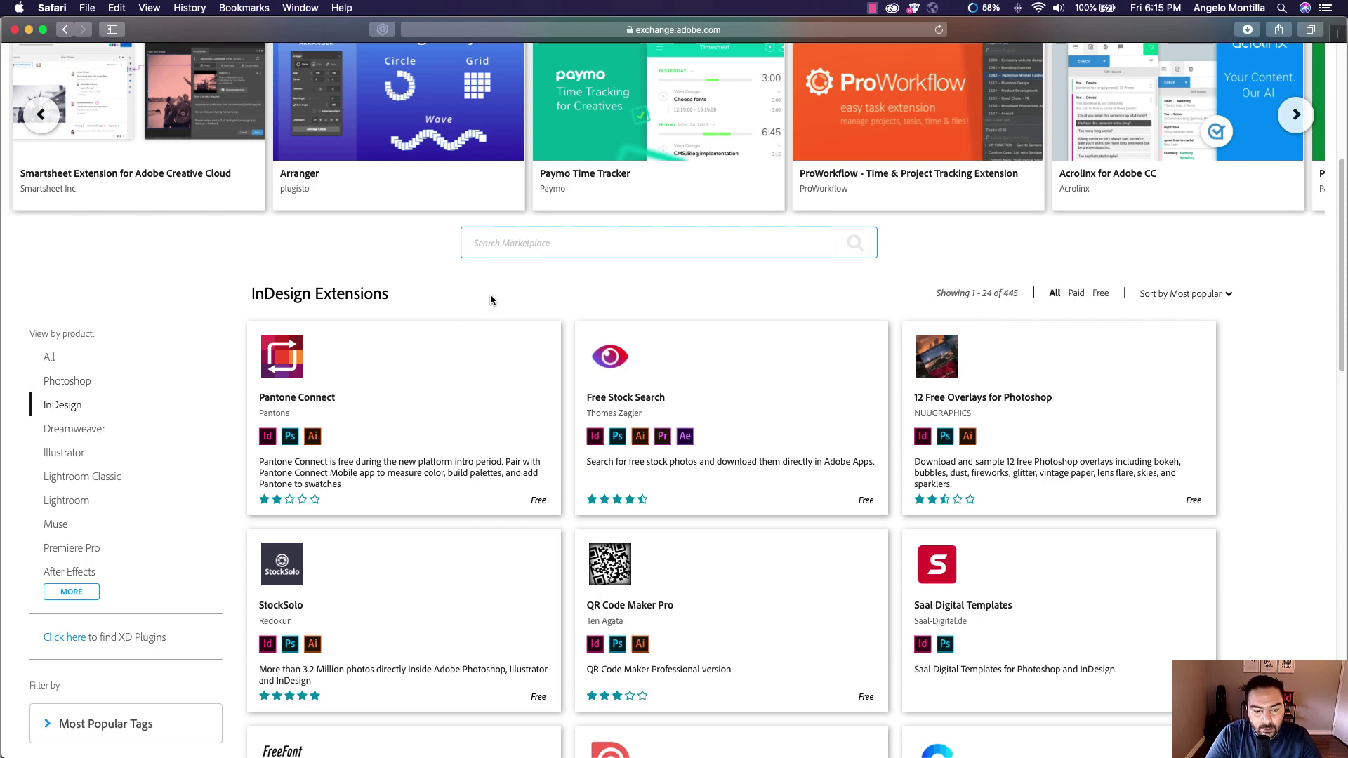
scroll(491, 299, down, 6)
scroll(490, 300, down, 8)
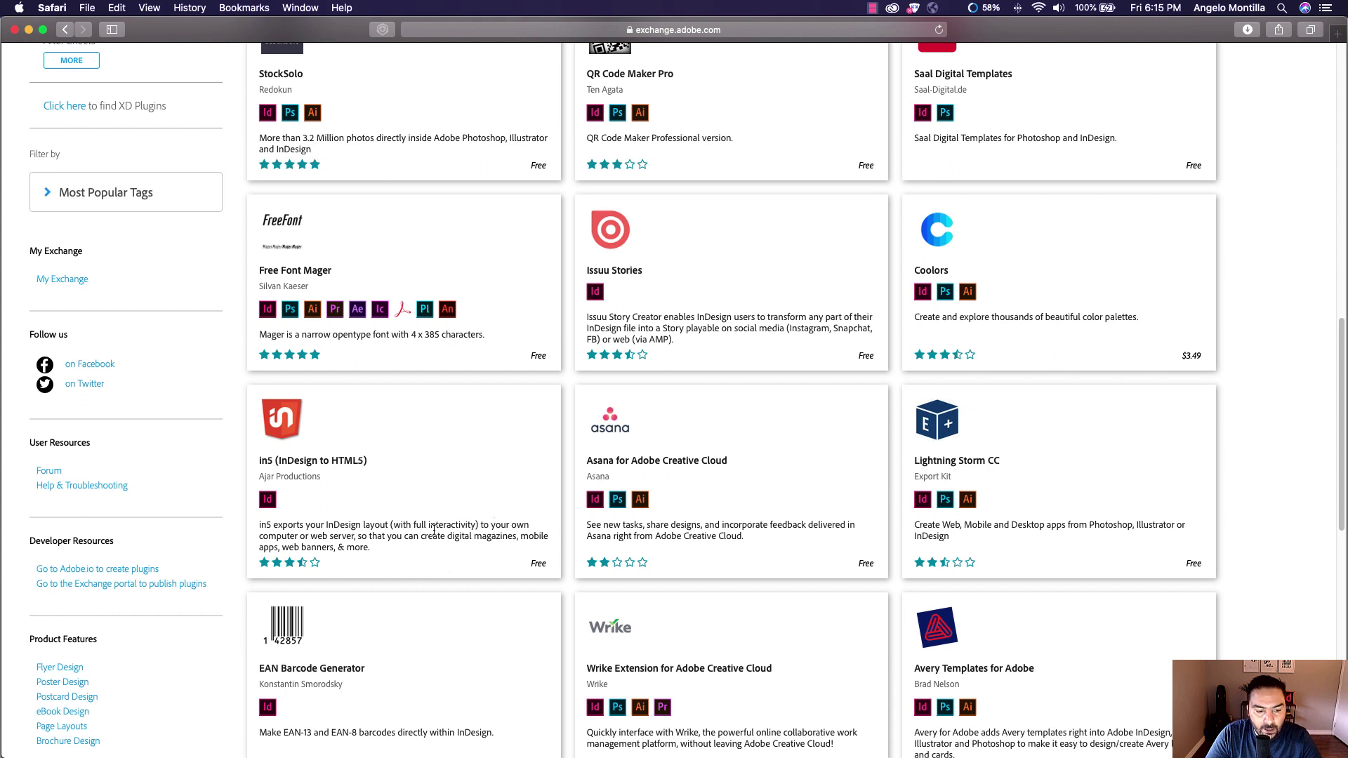
scroll(435, 529, up, 1)
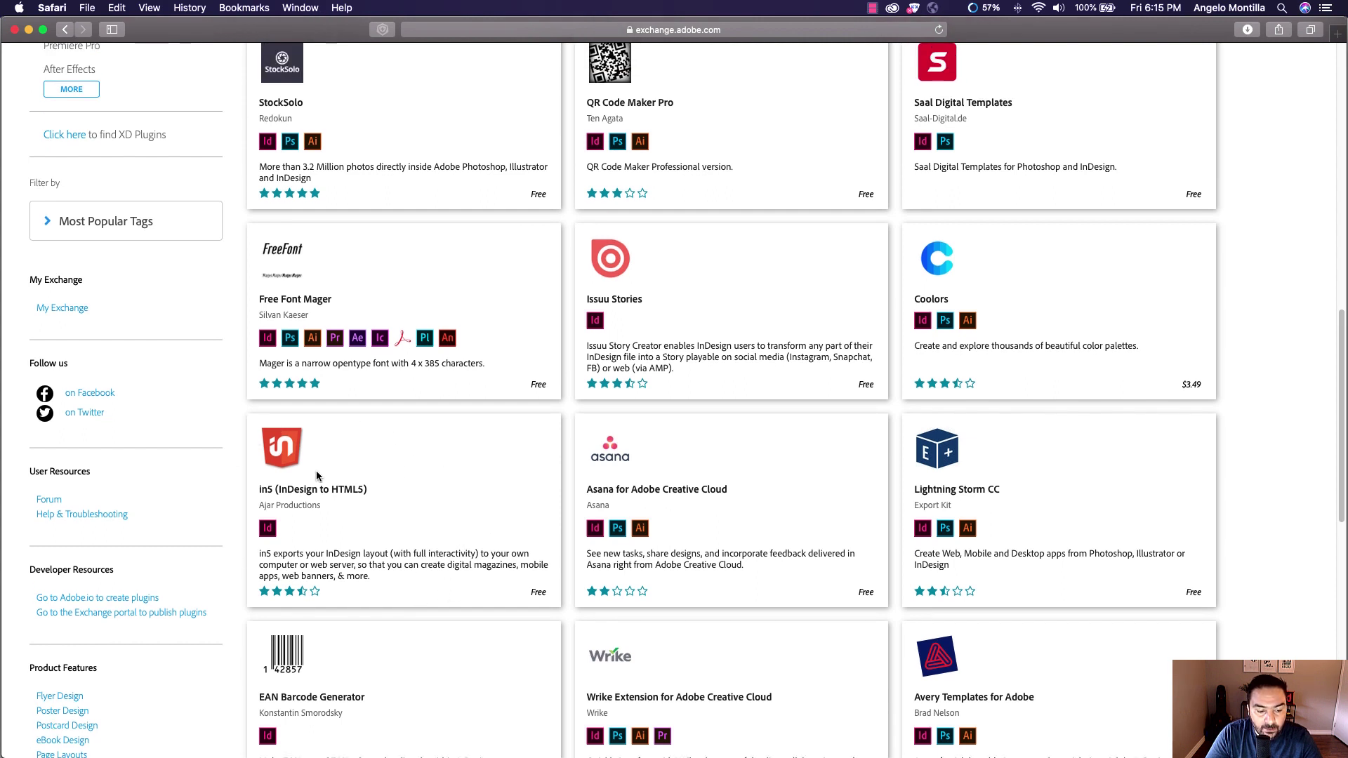
scroll(317, 476, up, 10)
scroll(317, 476, up, 5)
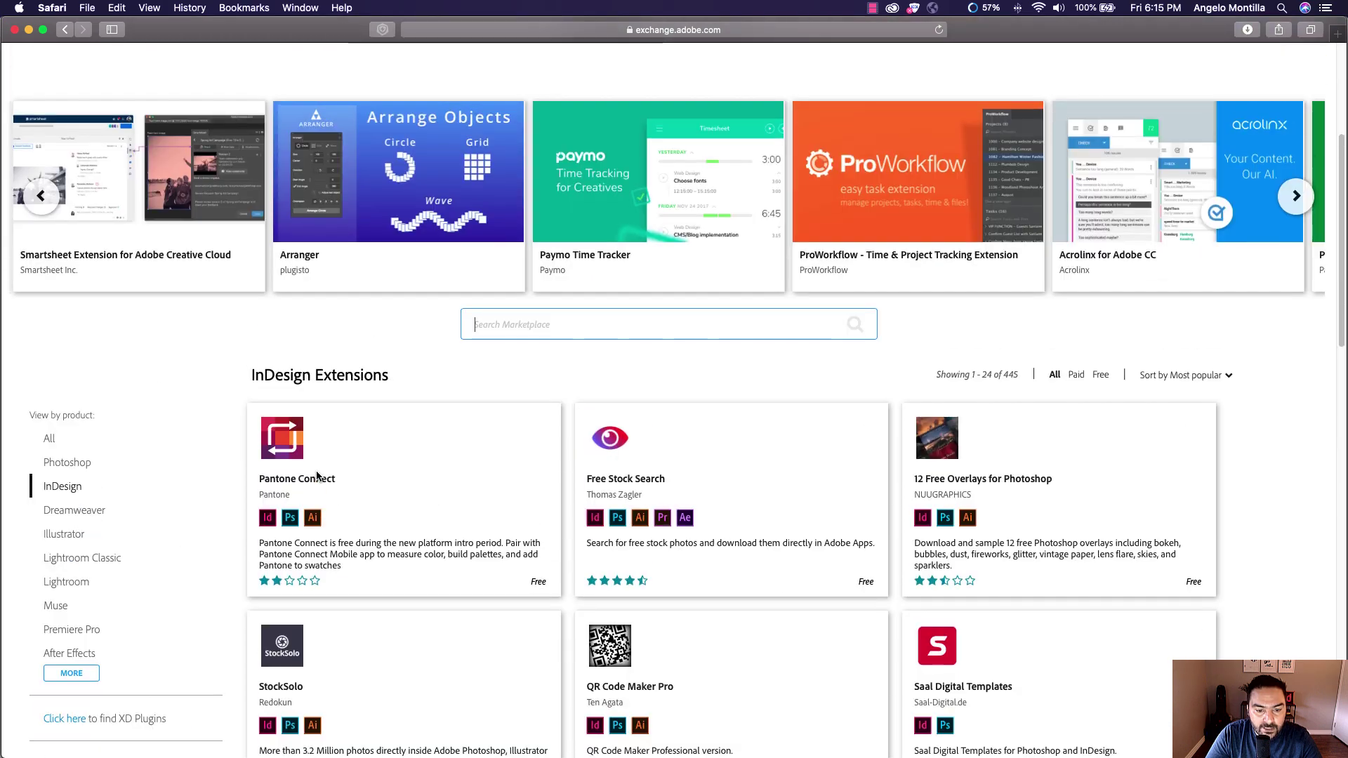
click(510, 328)
text(in)
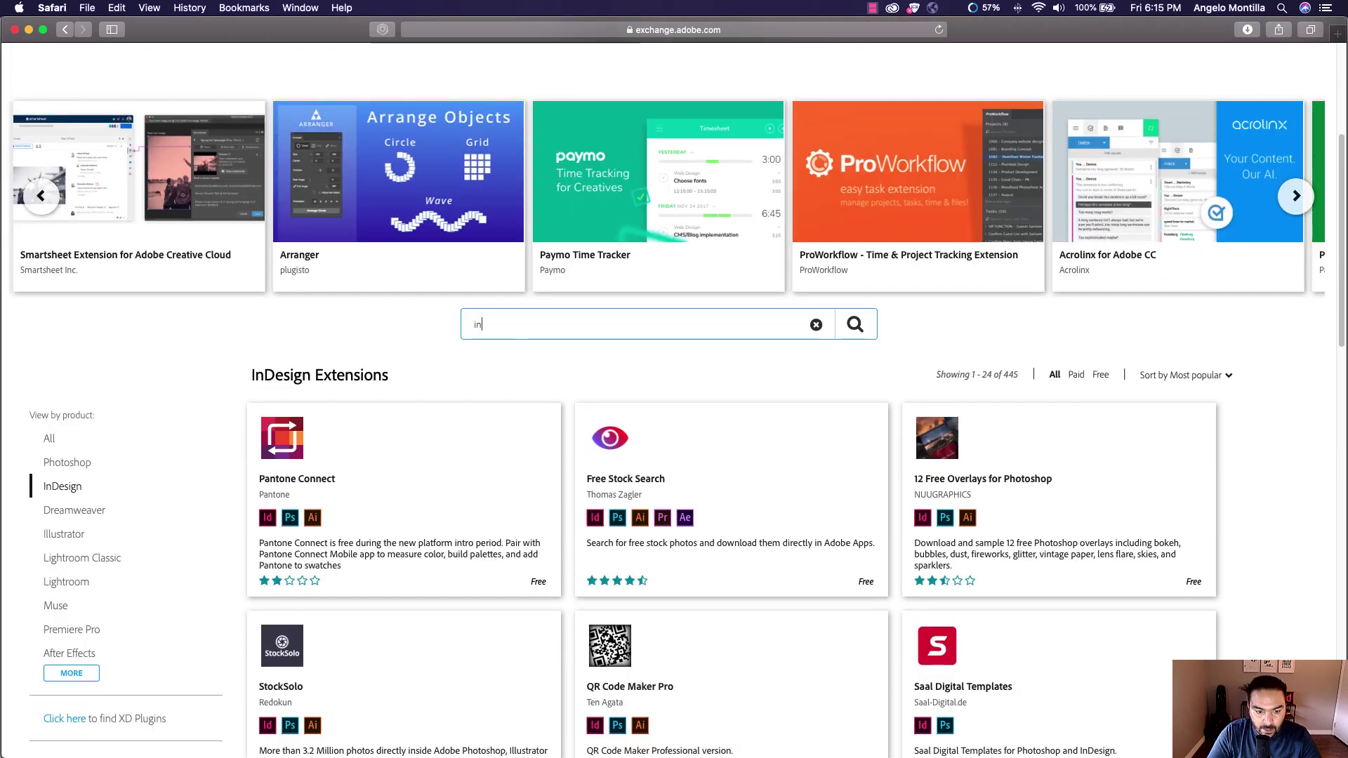
text(S)
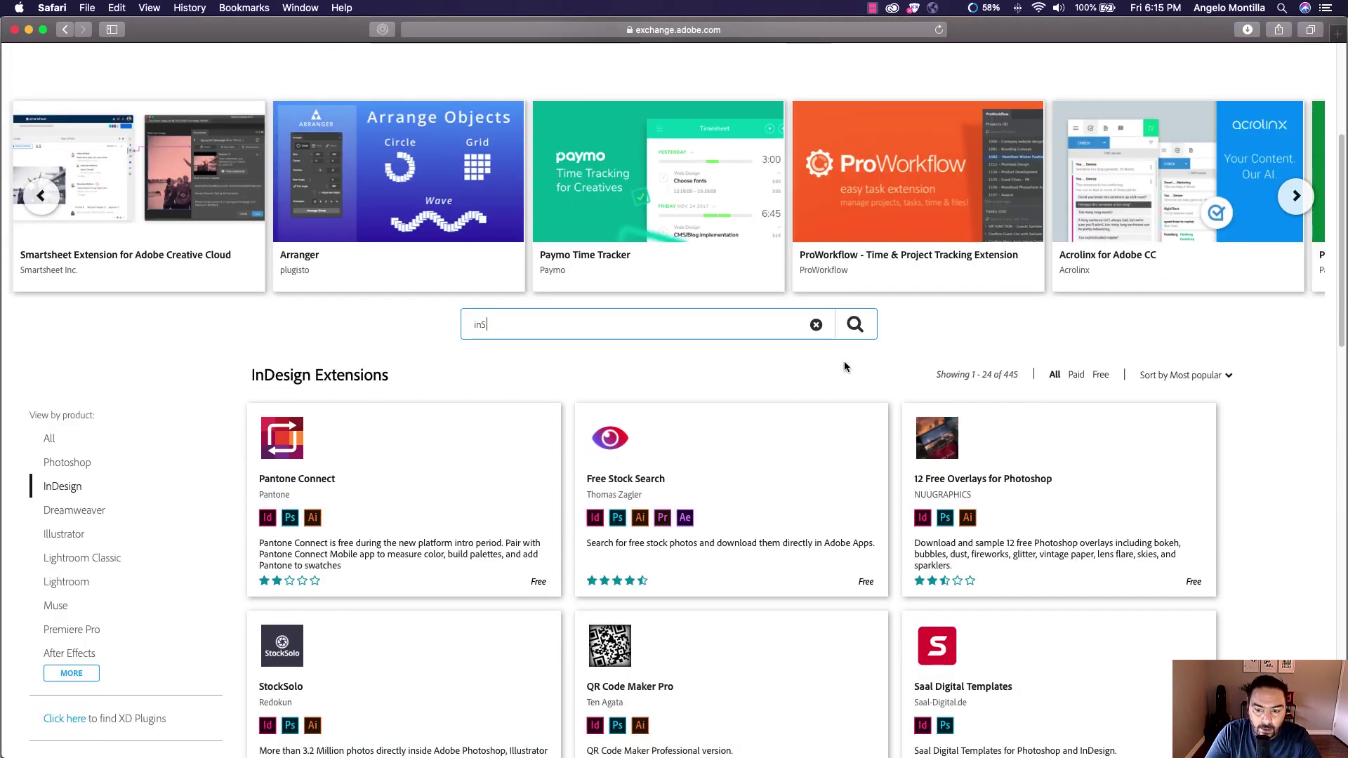
click(854, 324)
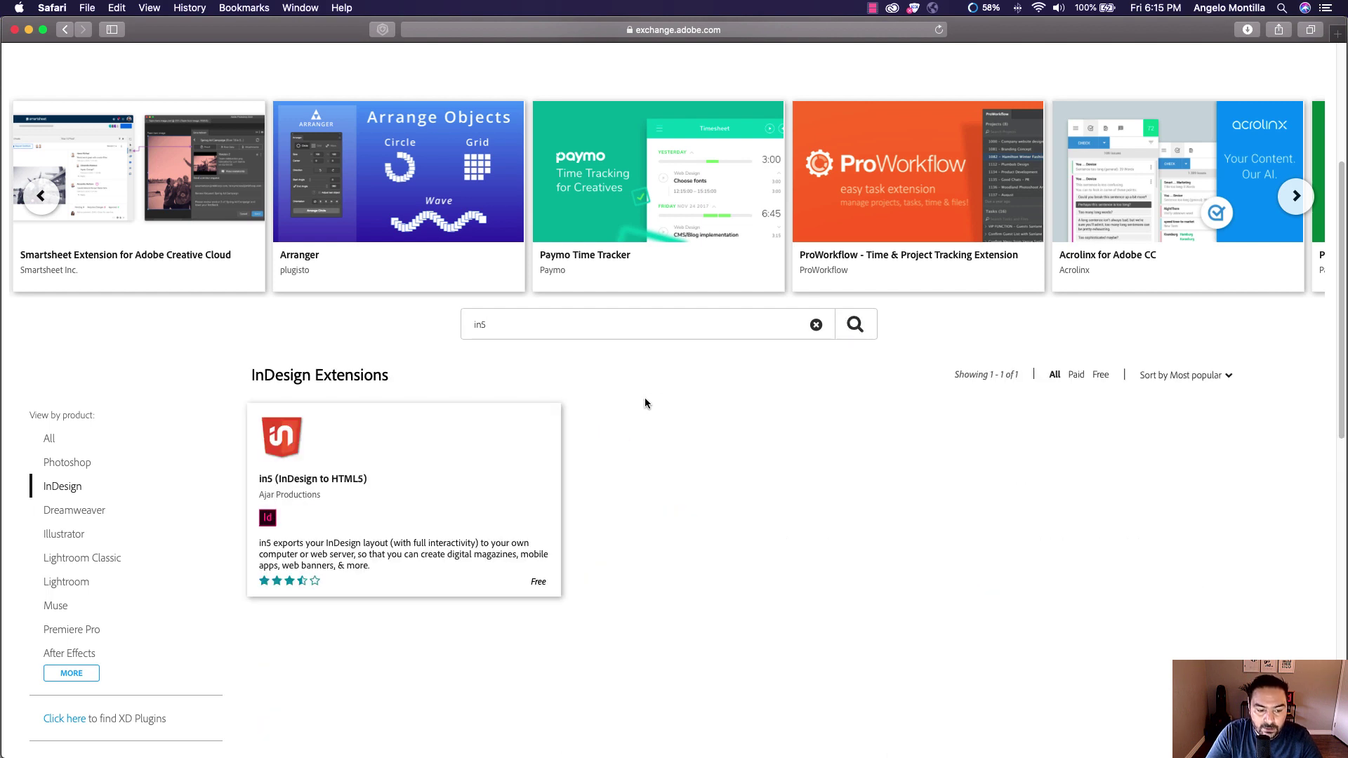
Open the in5 (InDesign to HTML5) extension page and review its details.
click(343, 485)
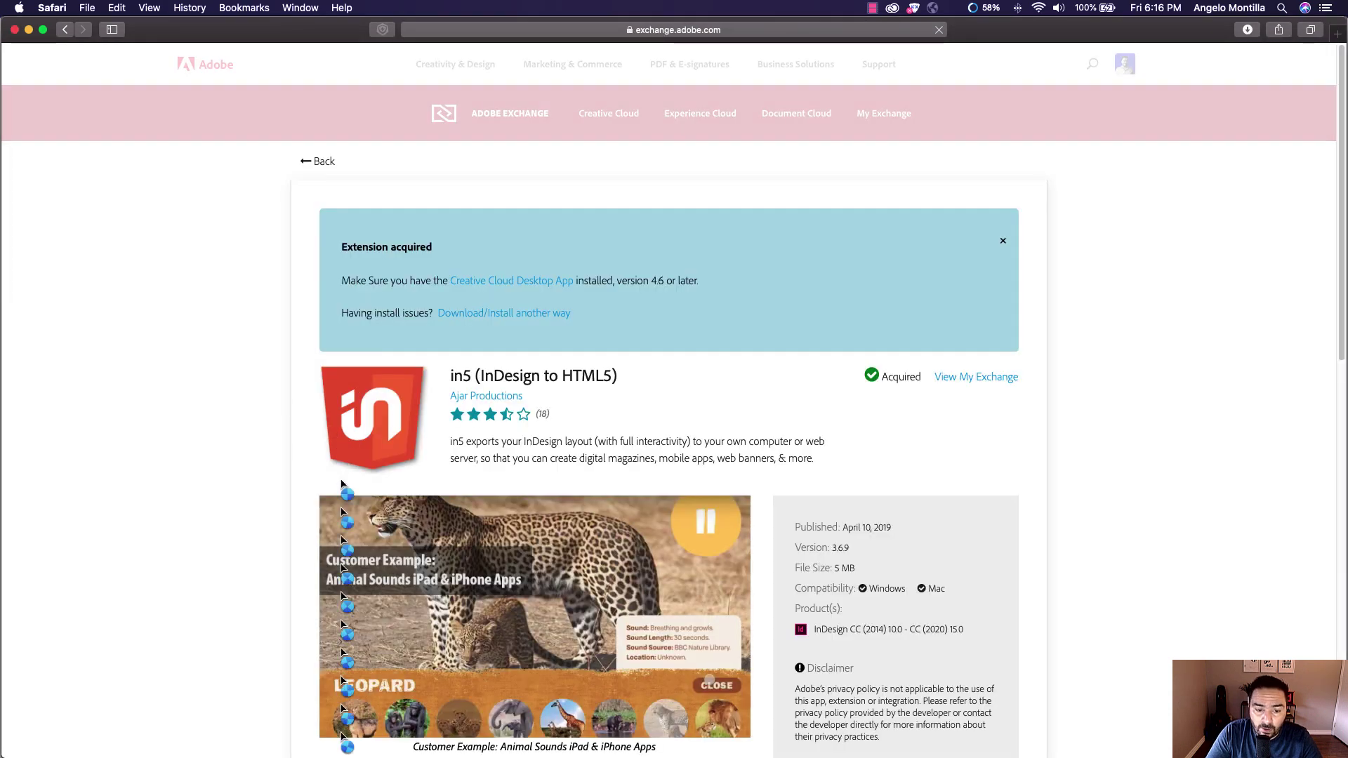
scroll(267, 418, down, 2)
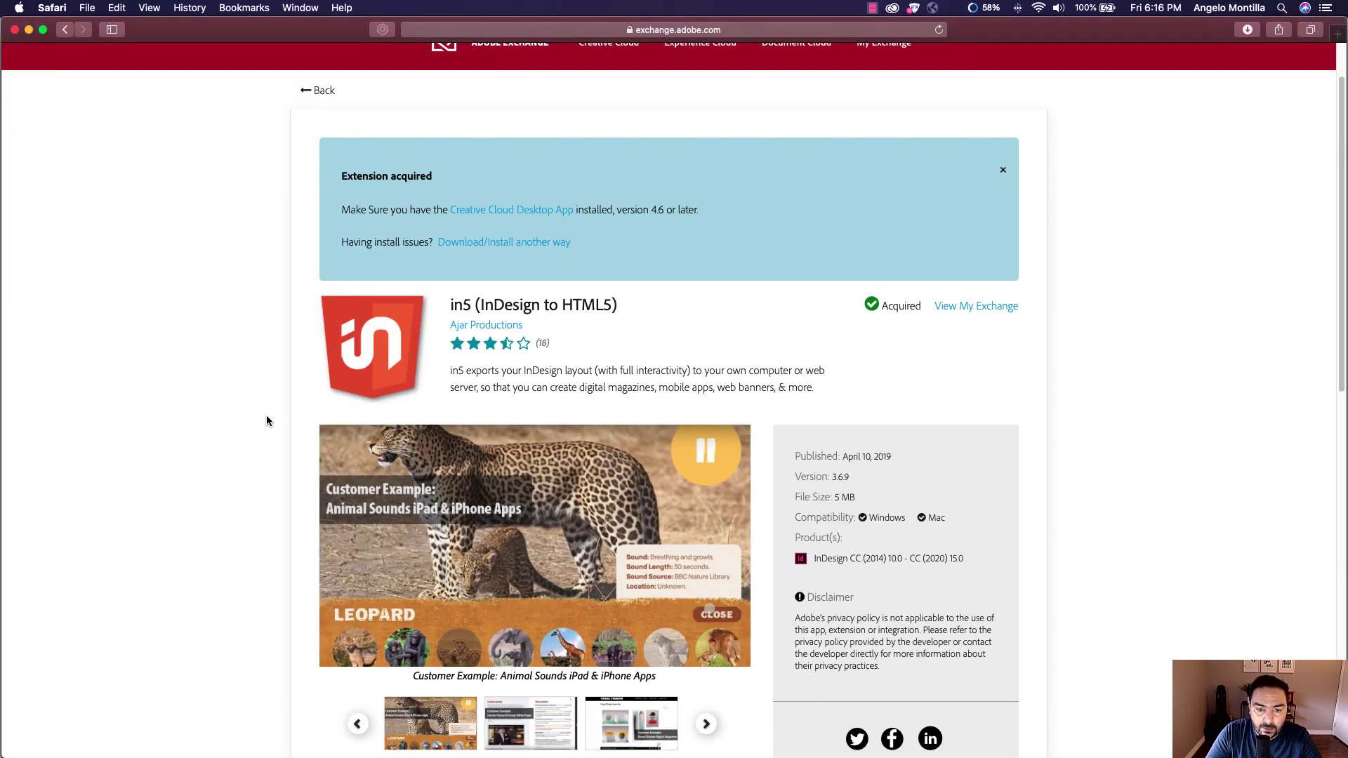
scroll(267, 421, down, 1)
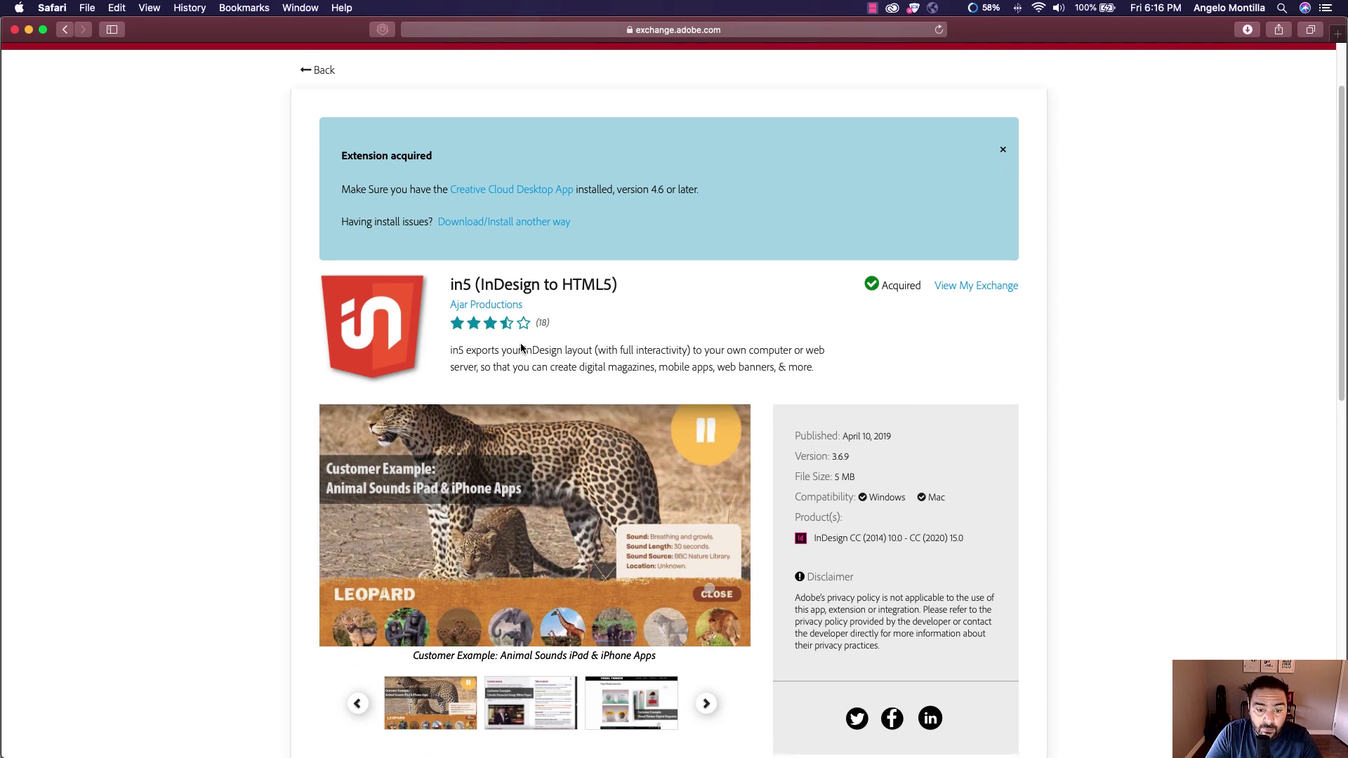
scroll(452, 349, up, 3)
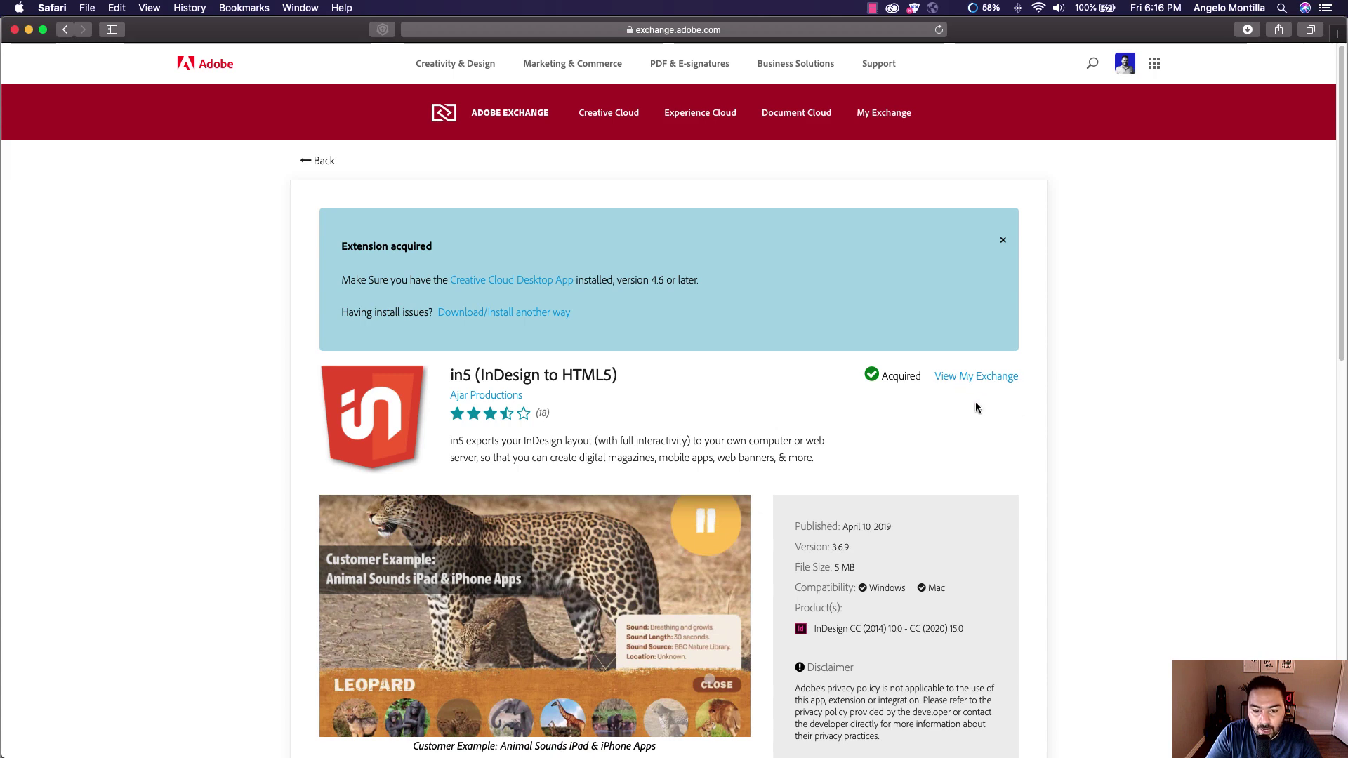
Switch to InDesign and open the in5 Scrolling Frames interactive widget for the scrollable_frames.indd document.
click(28, 29)
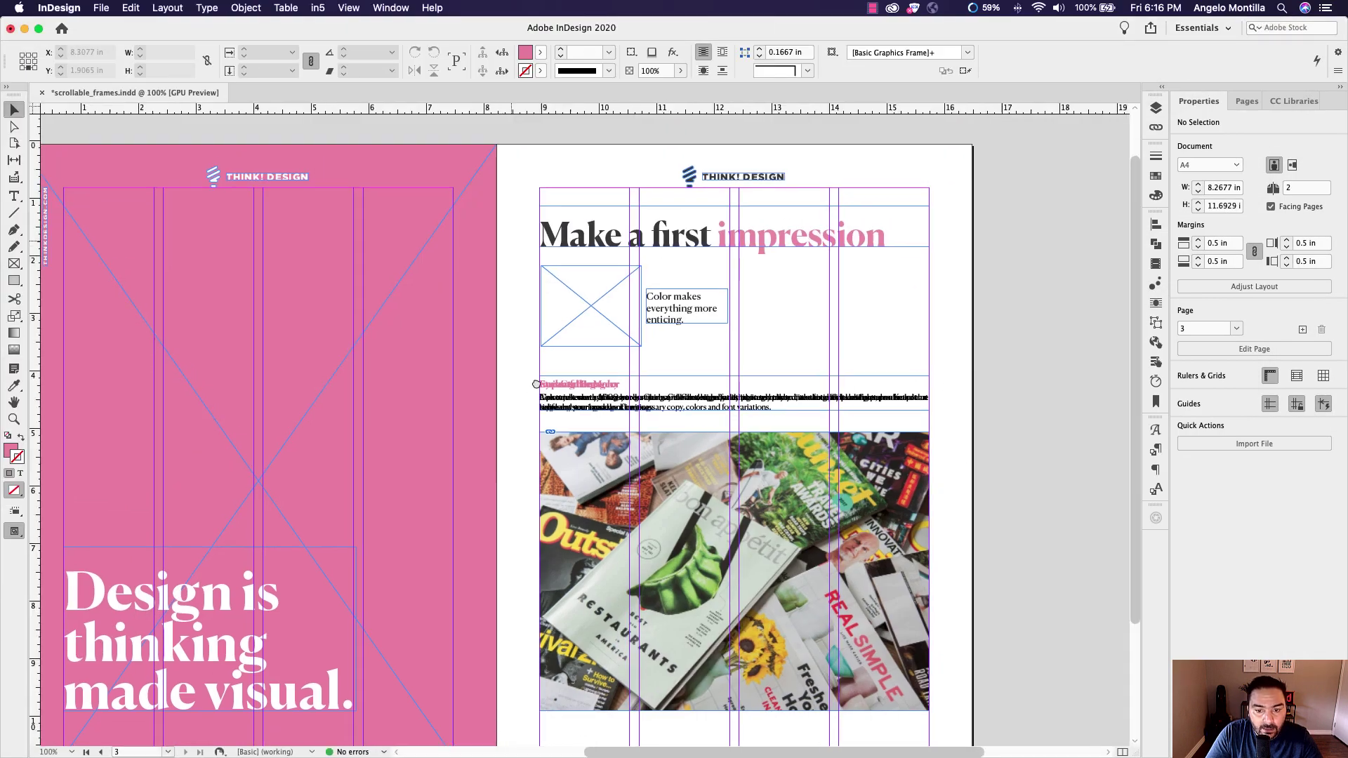
scroll(536, 384, right, 3)
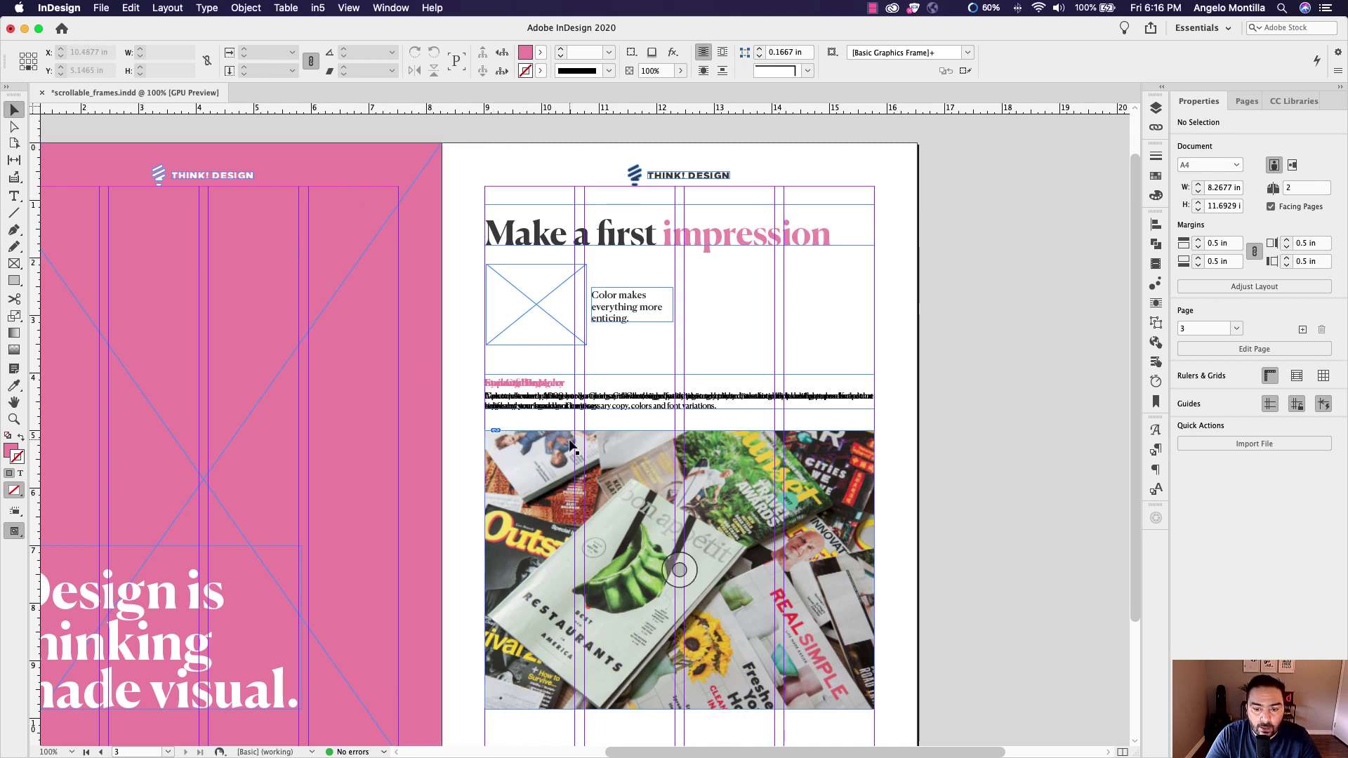
click(318, 9)
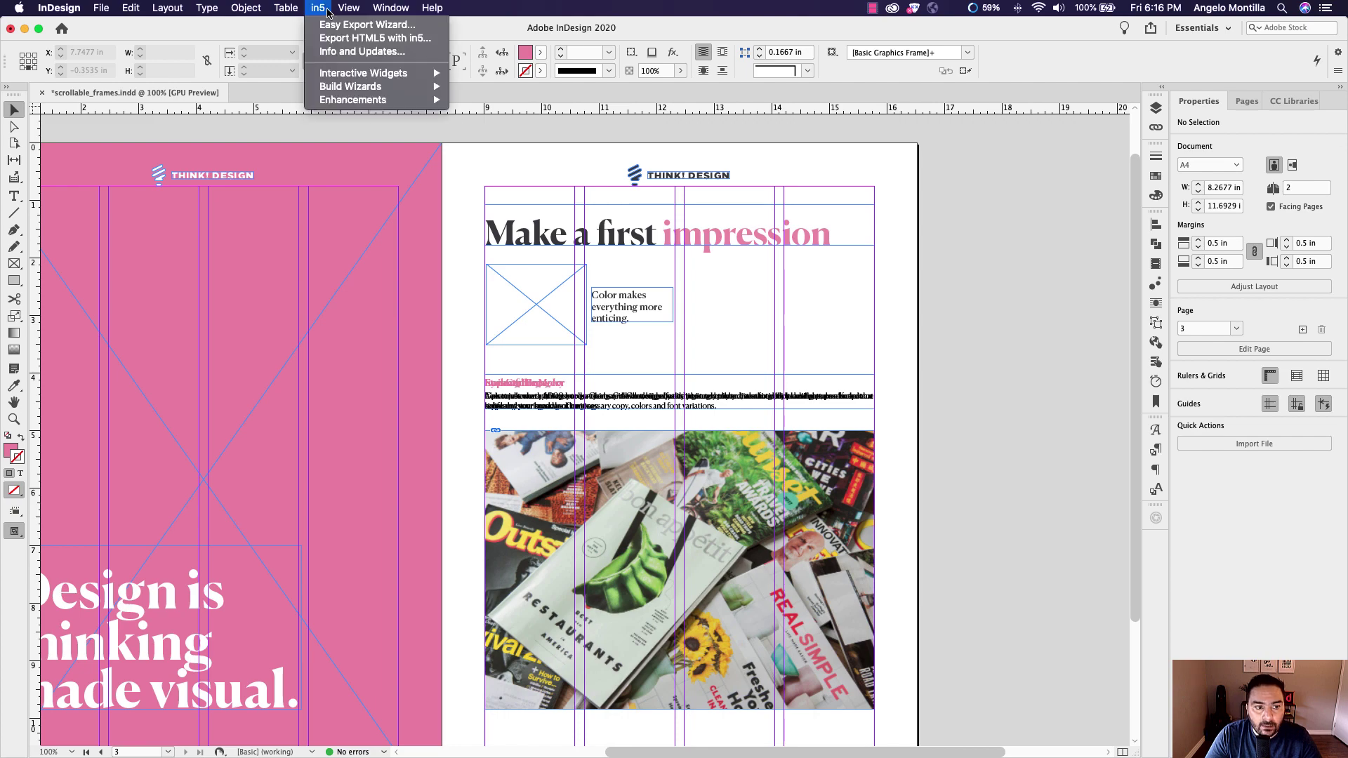
mouse_move(376, 73)
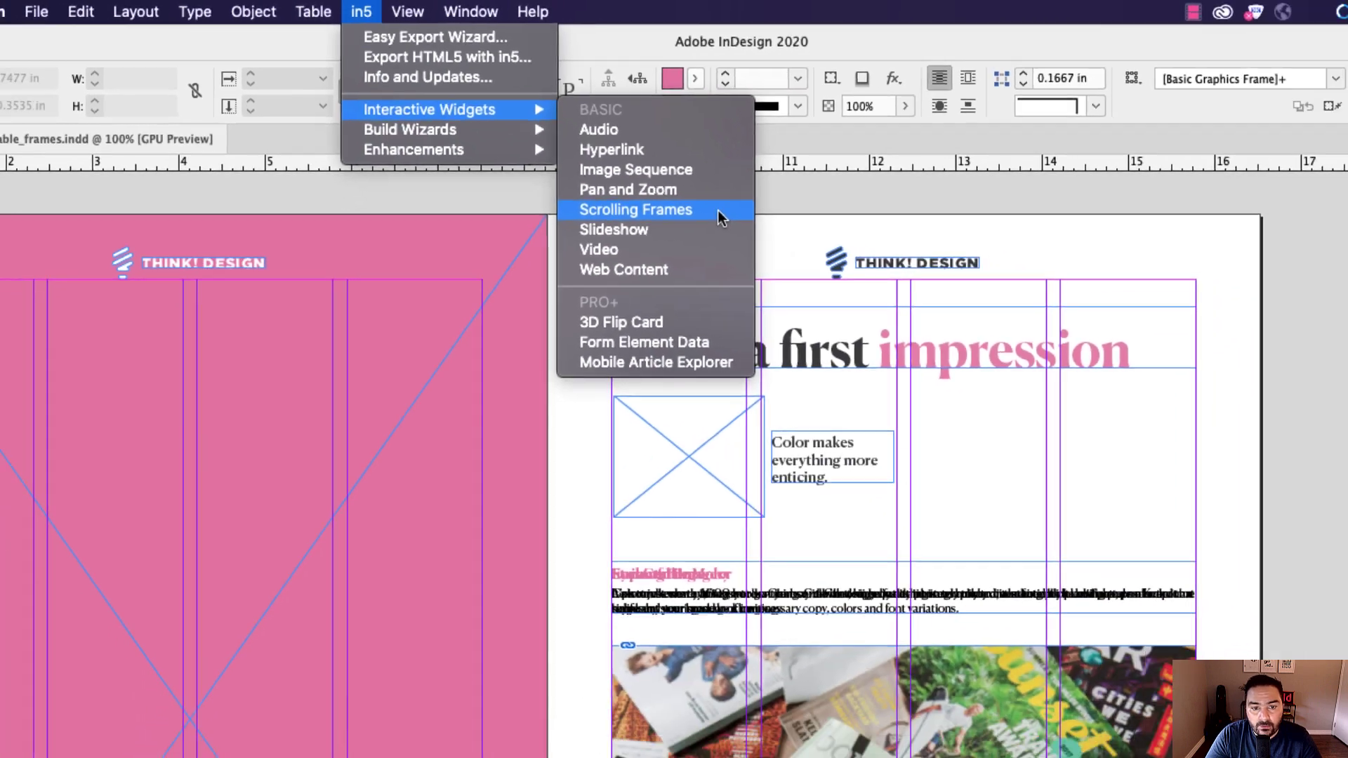
click(815, 251)
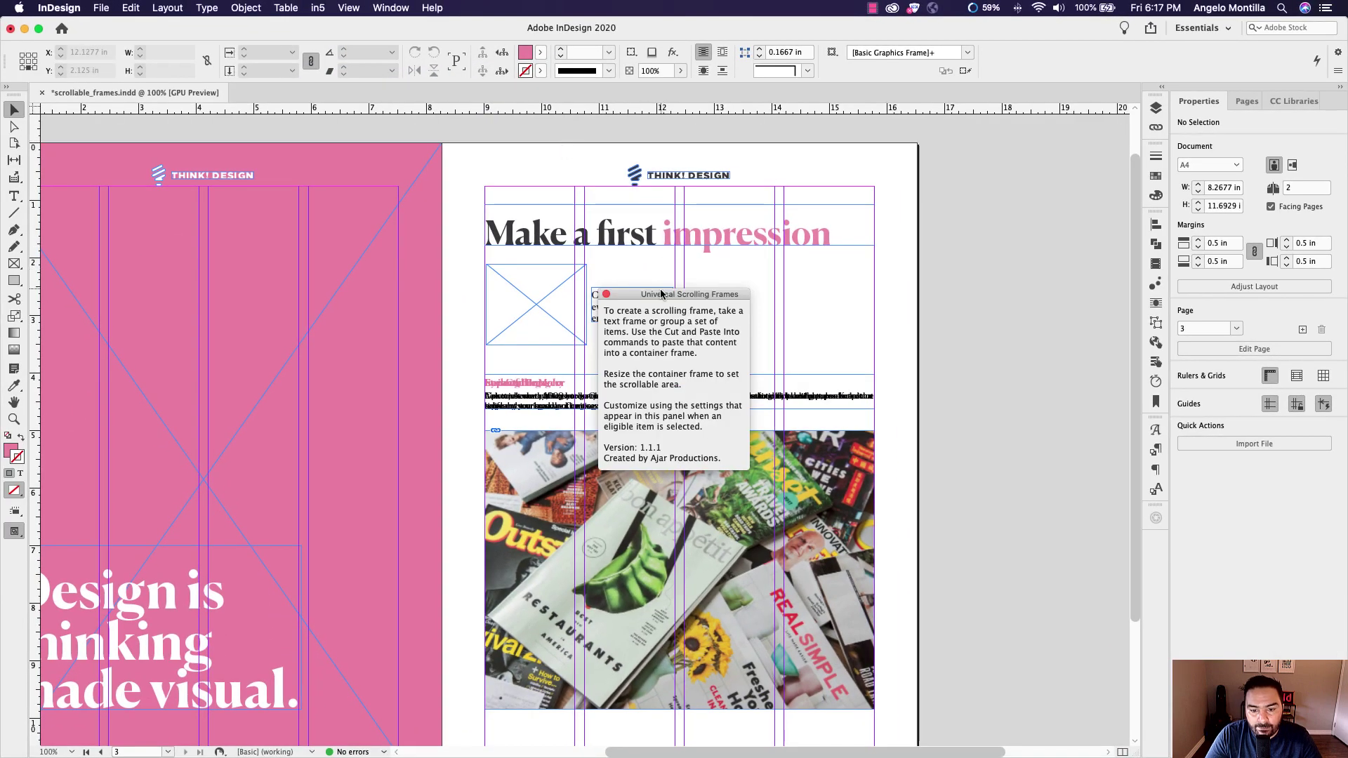
Move the Universal Scrolling Frames panel off the page content onto the empty pasteboard and review the in5 interactive widgets available.
drag(664, 294, 943, 294)
drag(911, 249, 960, 259)
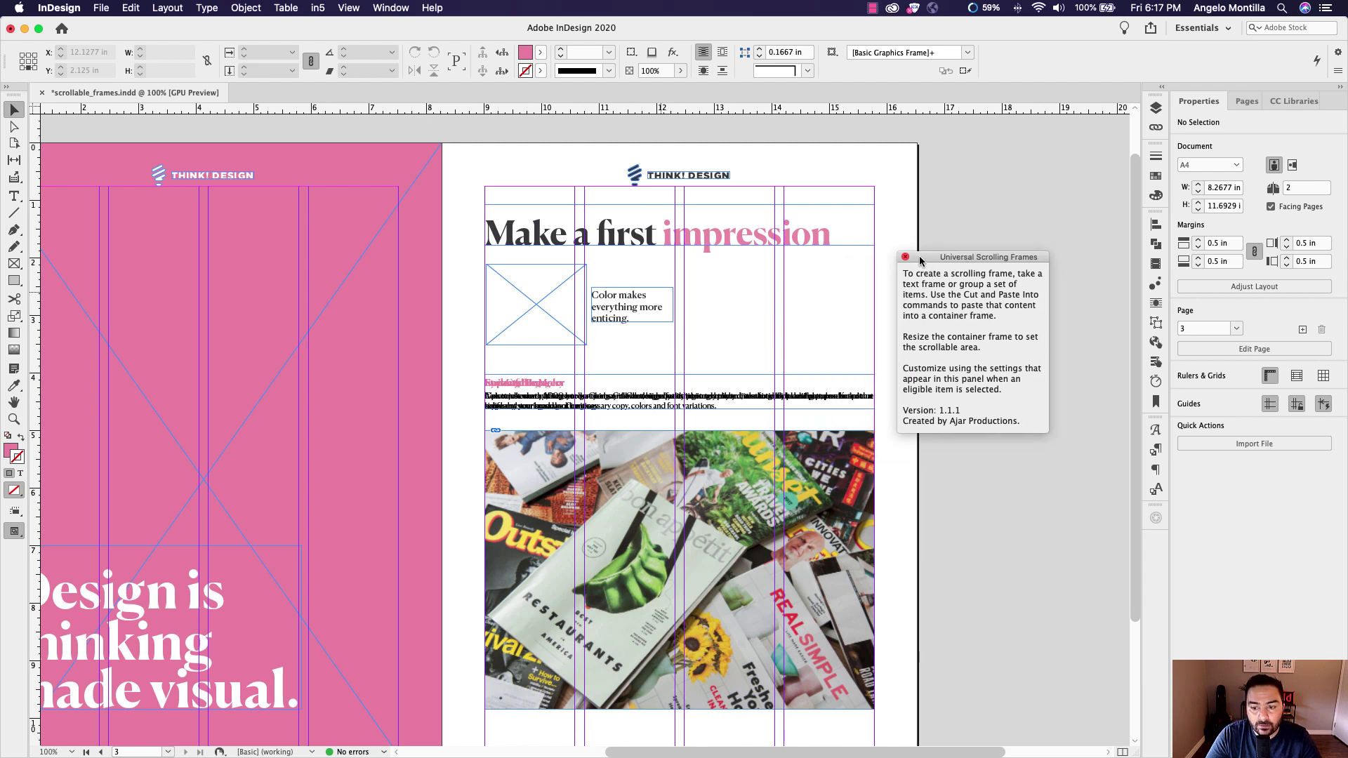
click(349, 7)
mouse_move(318, 7)
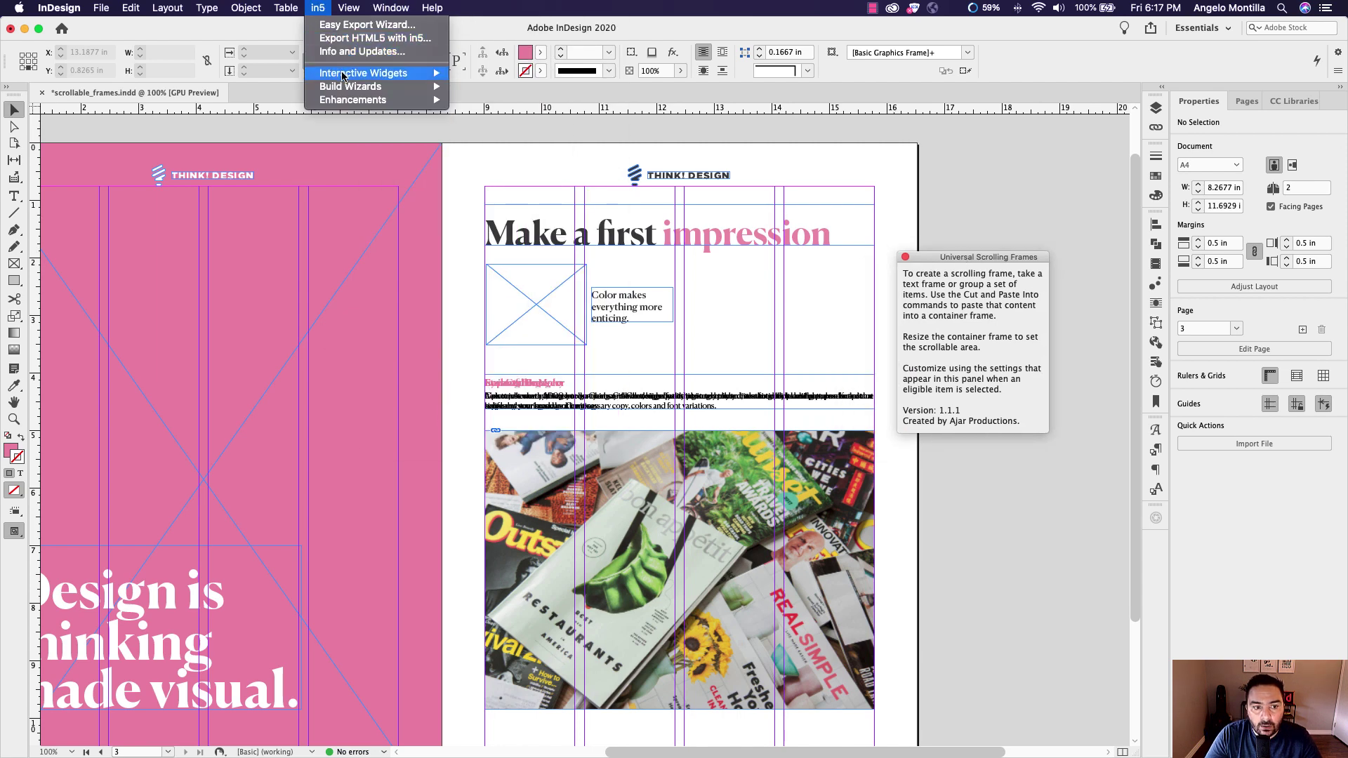
mouse_move(393, 73)
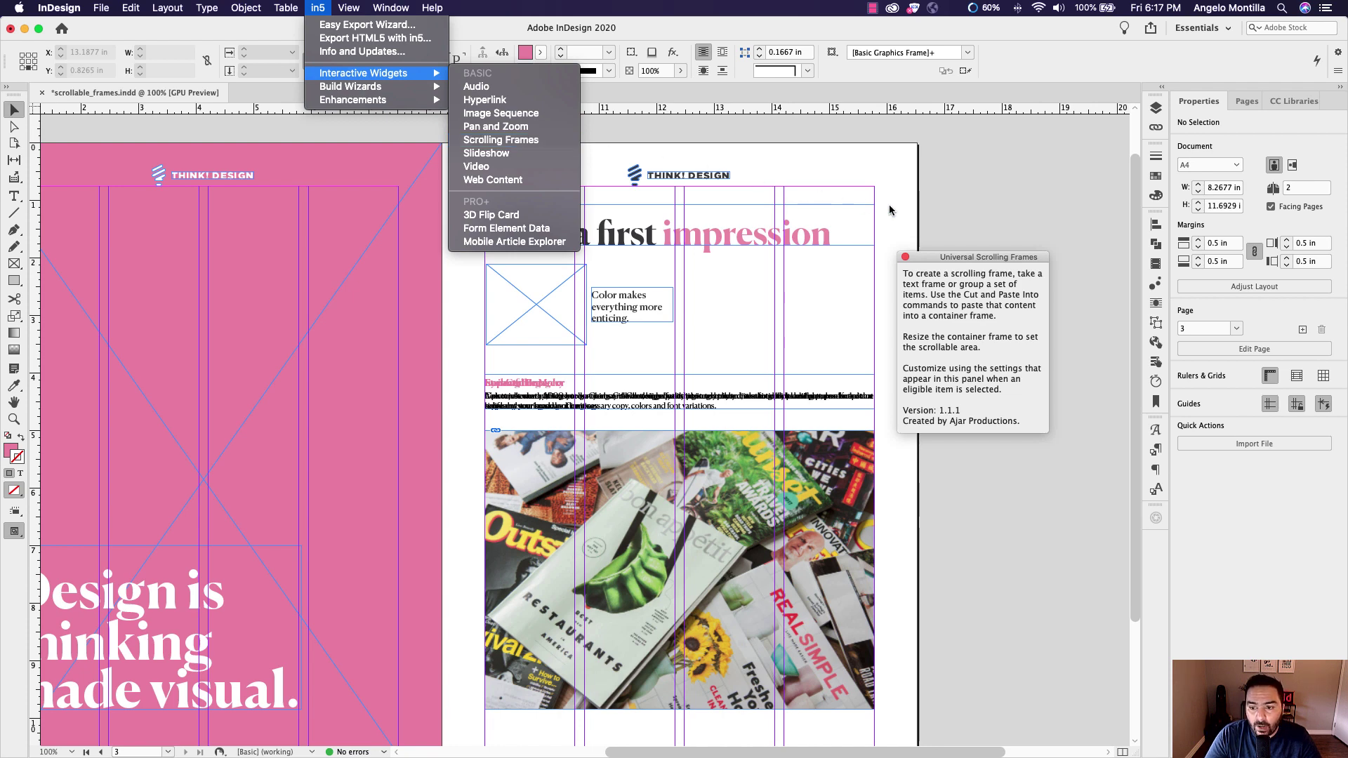
drag(944, 260, 1008, 165)
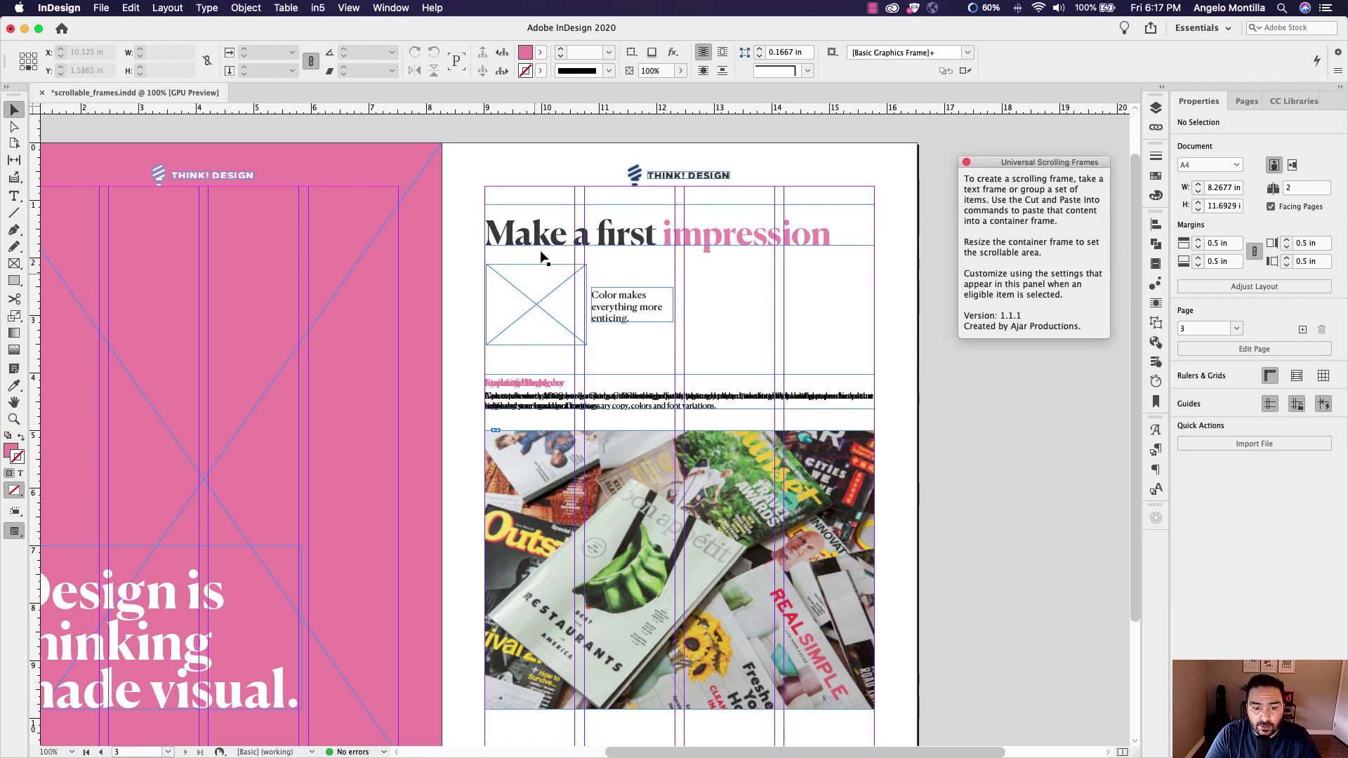
Examine the empty image frame and the "Color makes everything more enticing." text frame below the heading at 150% zoom.
click(530, 308)
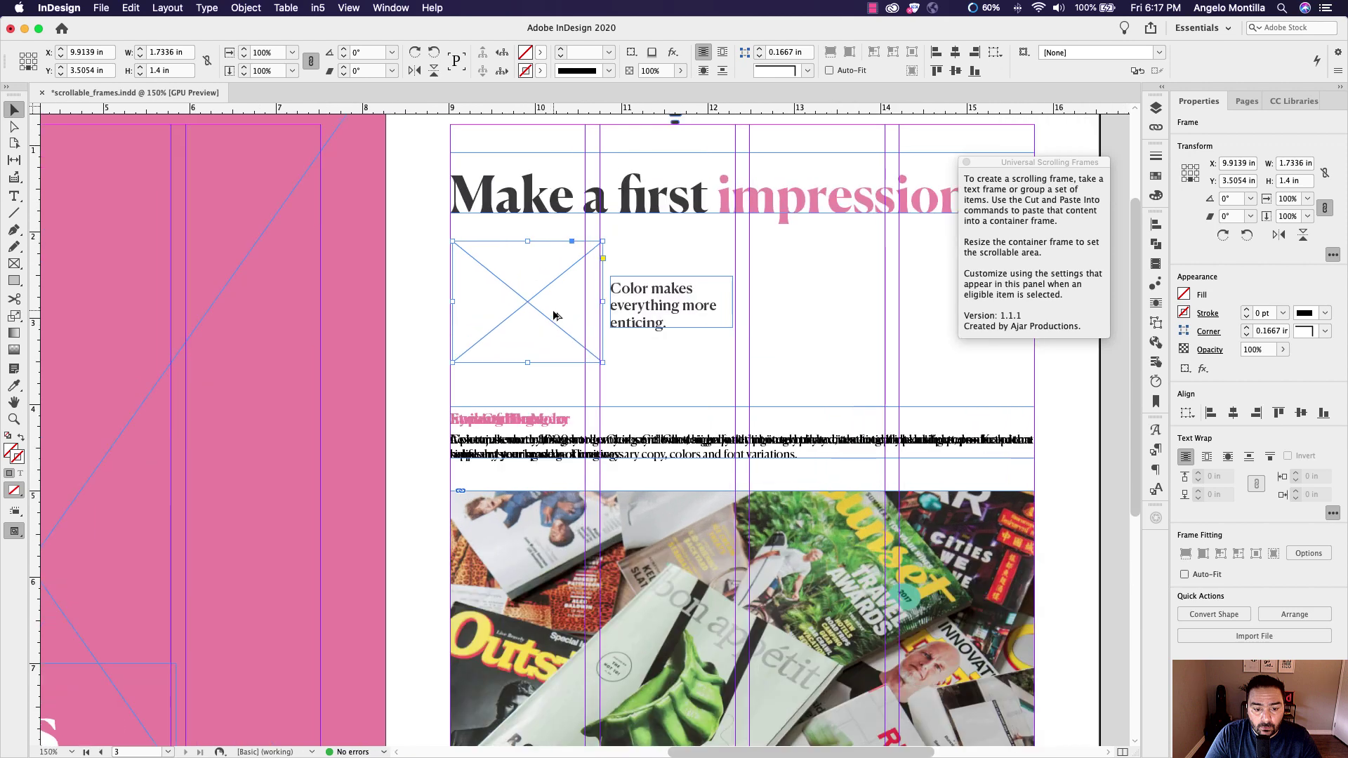
scroll(555, 313, up, 1)
click(609, 318)
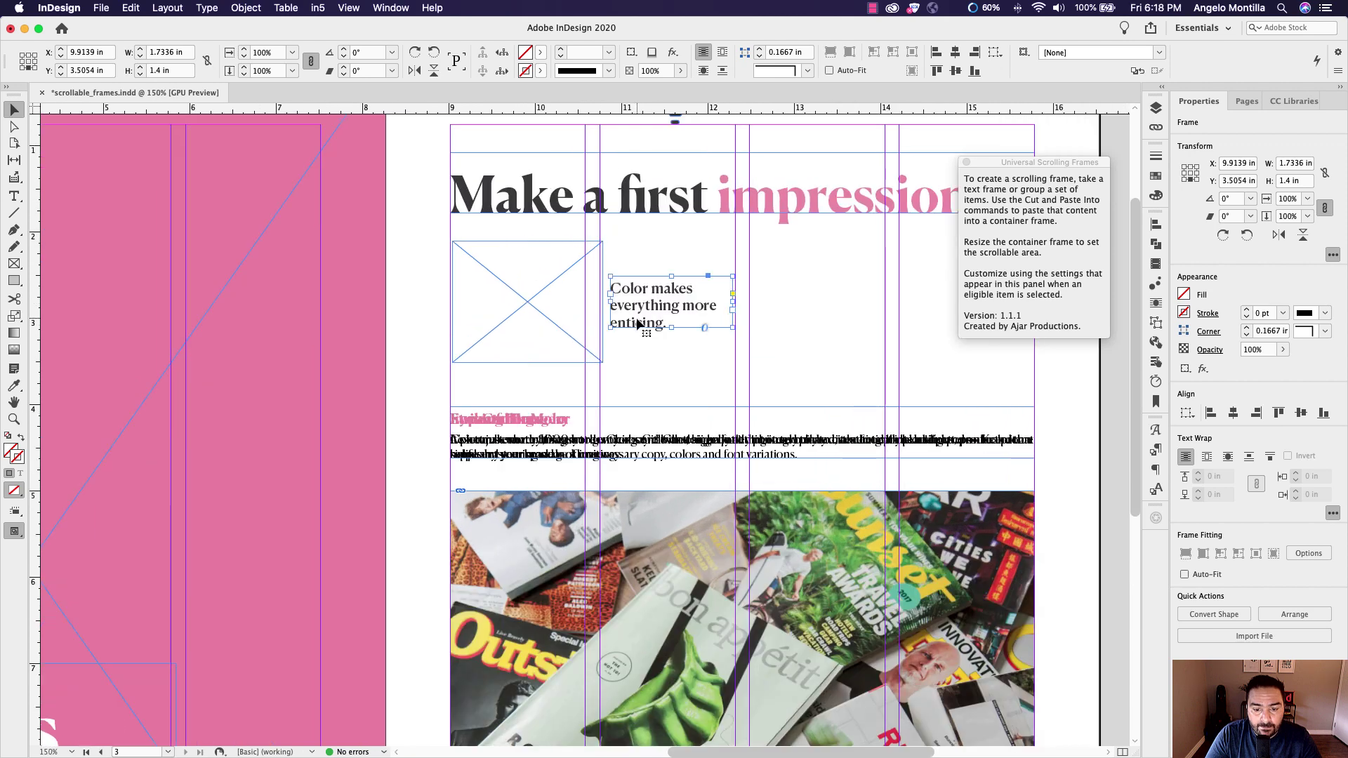
drag(716, 325, 632, 333)
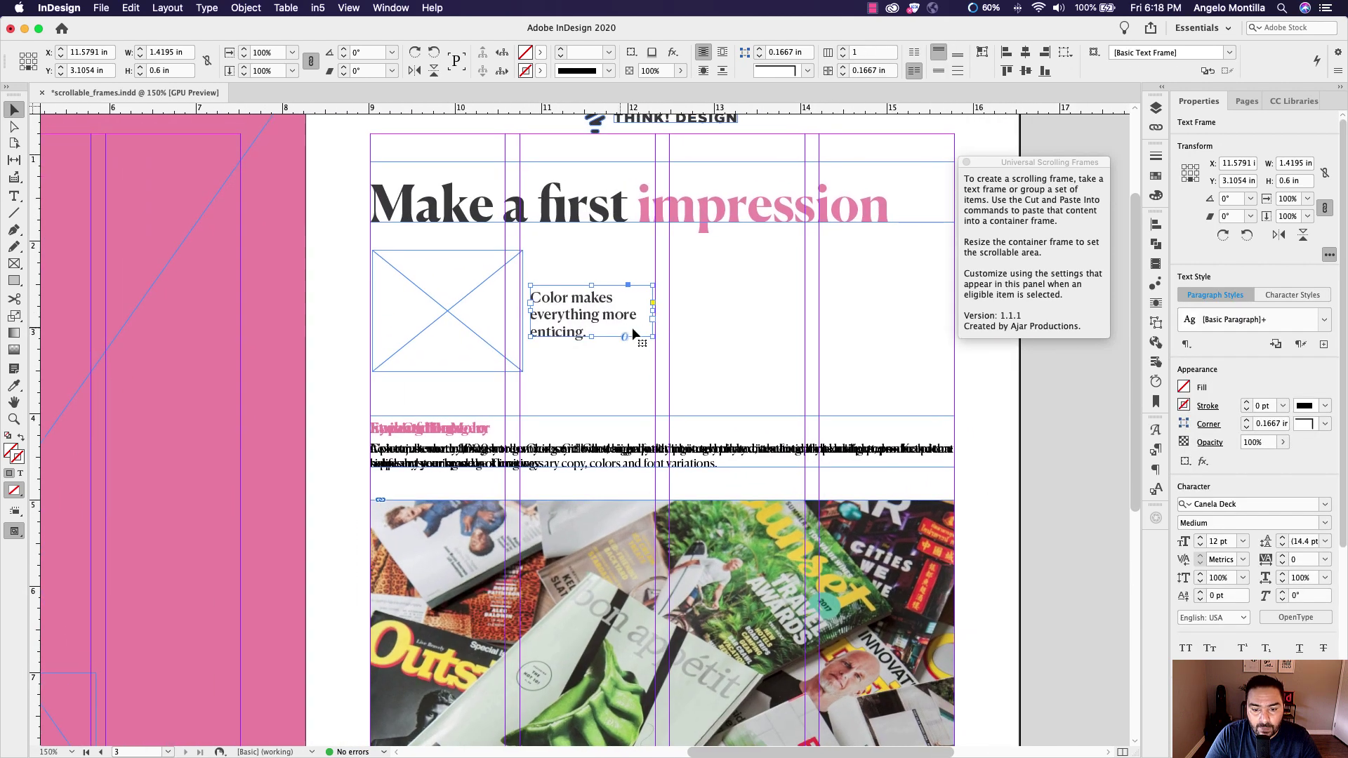
scroll(632, 333, right, 4)
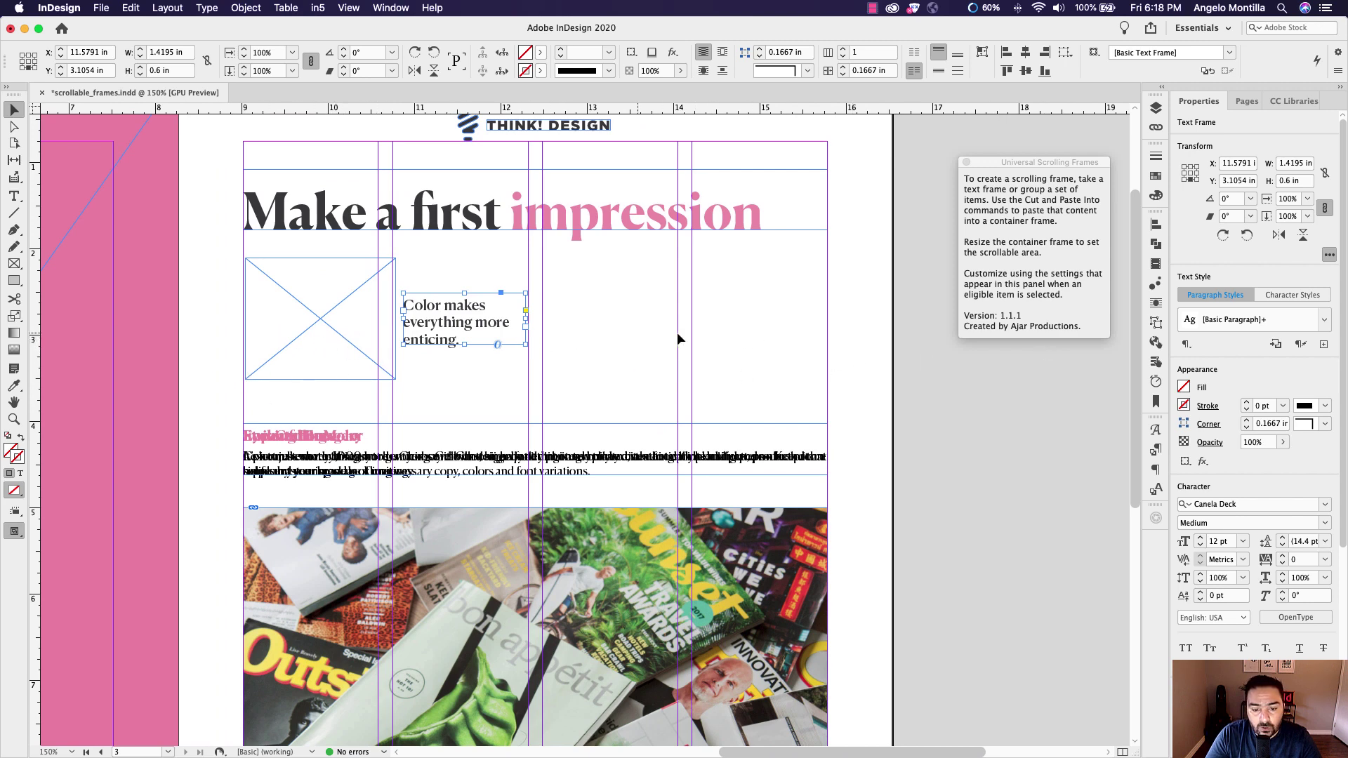
drag(570, 377, 615, 320)
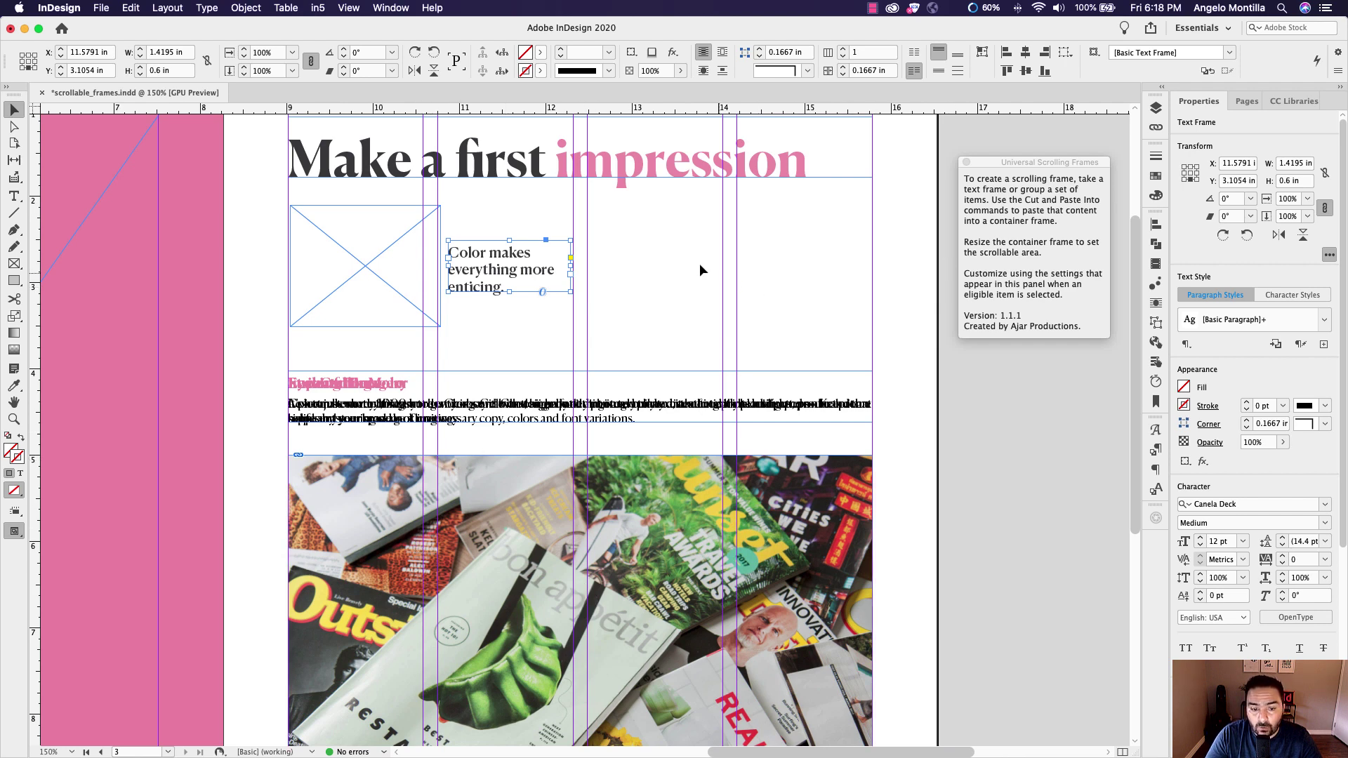
scroll(632, 281, up, 2)
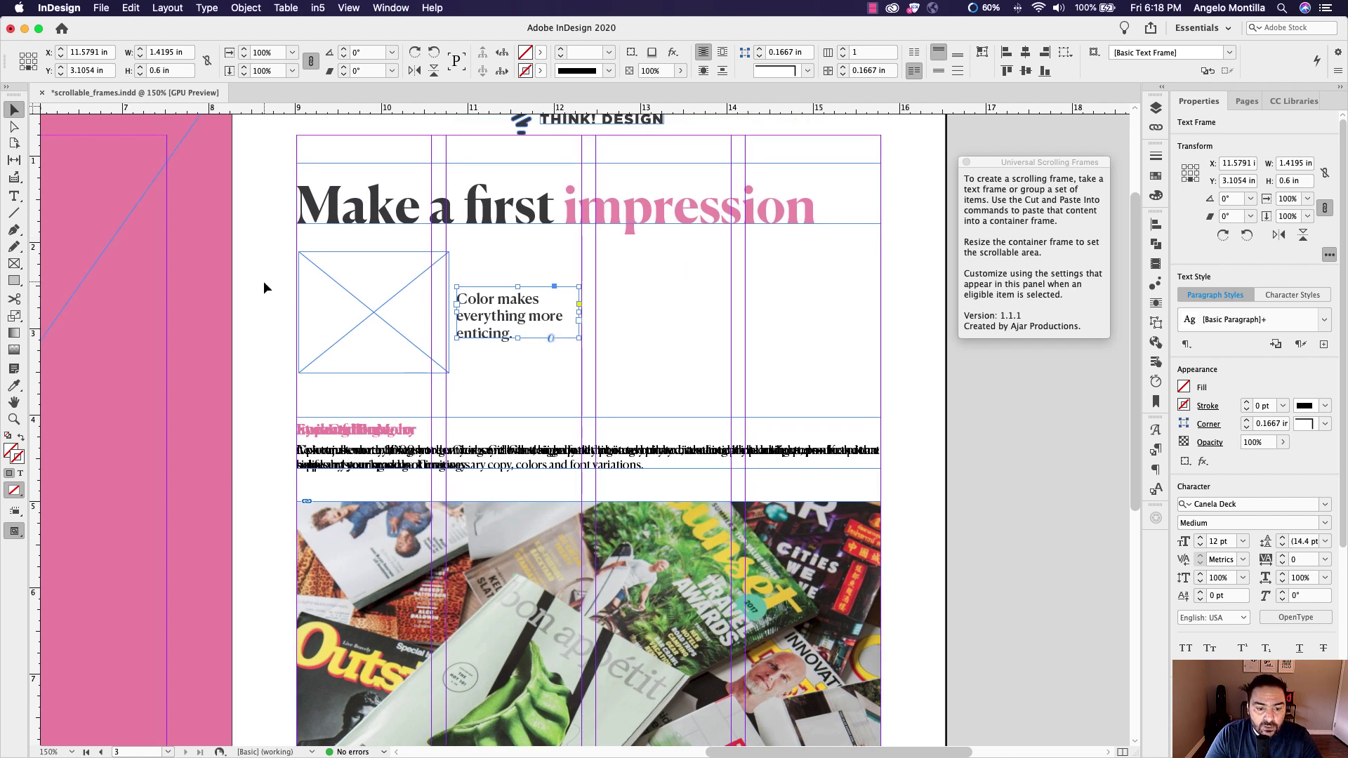
Align the empty image frame to the page's left margin and its caption text frame to the second column's right edge, keeping both selected.
drag(264, 281, 542, 347)
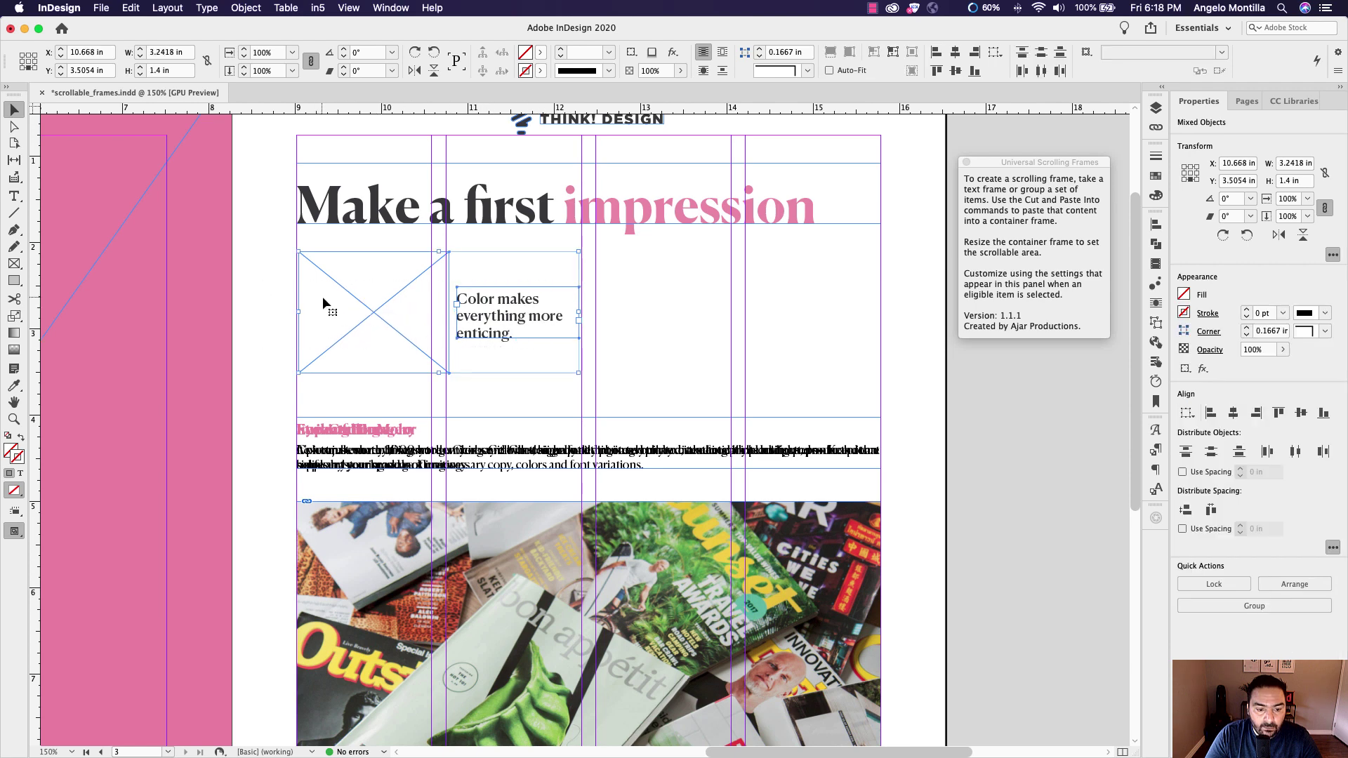
click(259, 293)
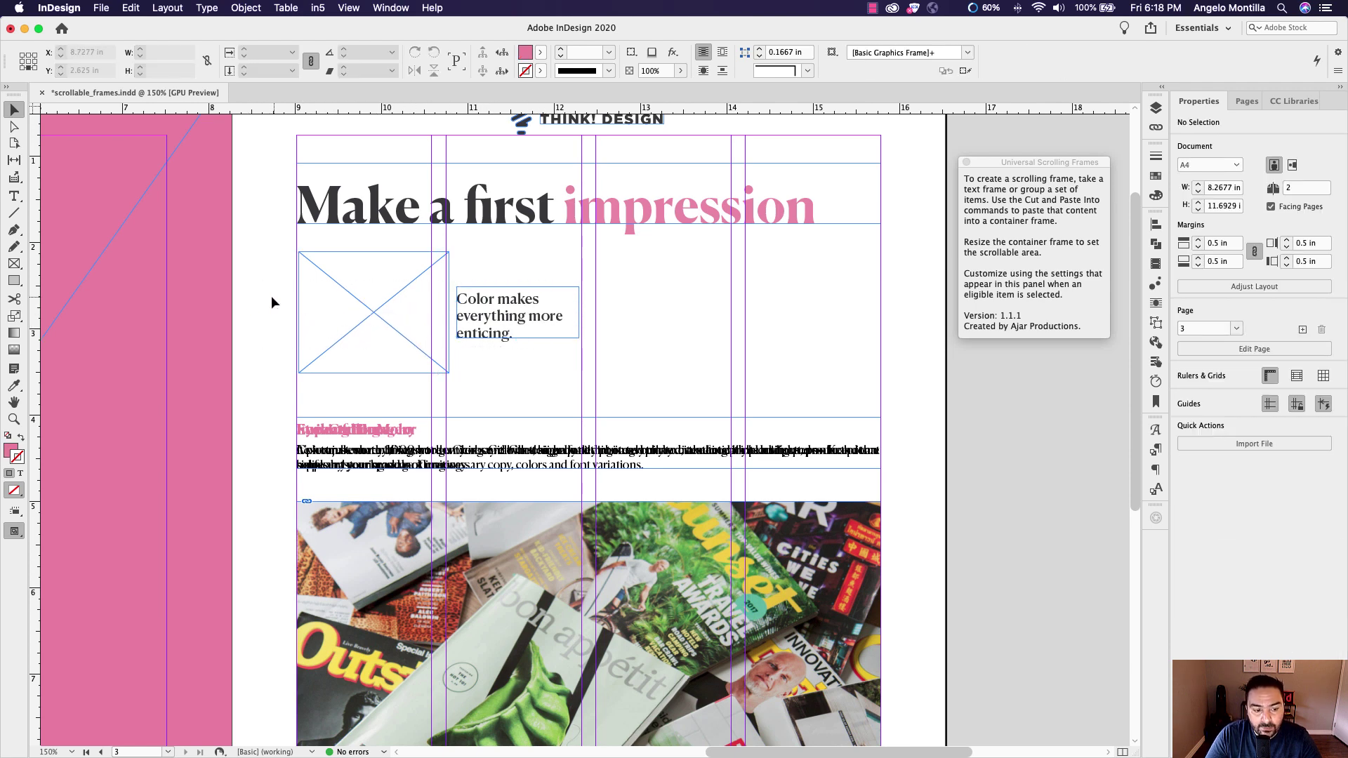
drag(271, 302, 496, 330)
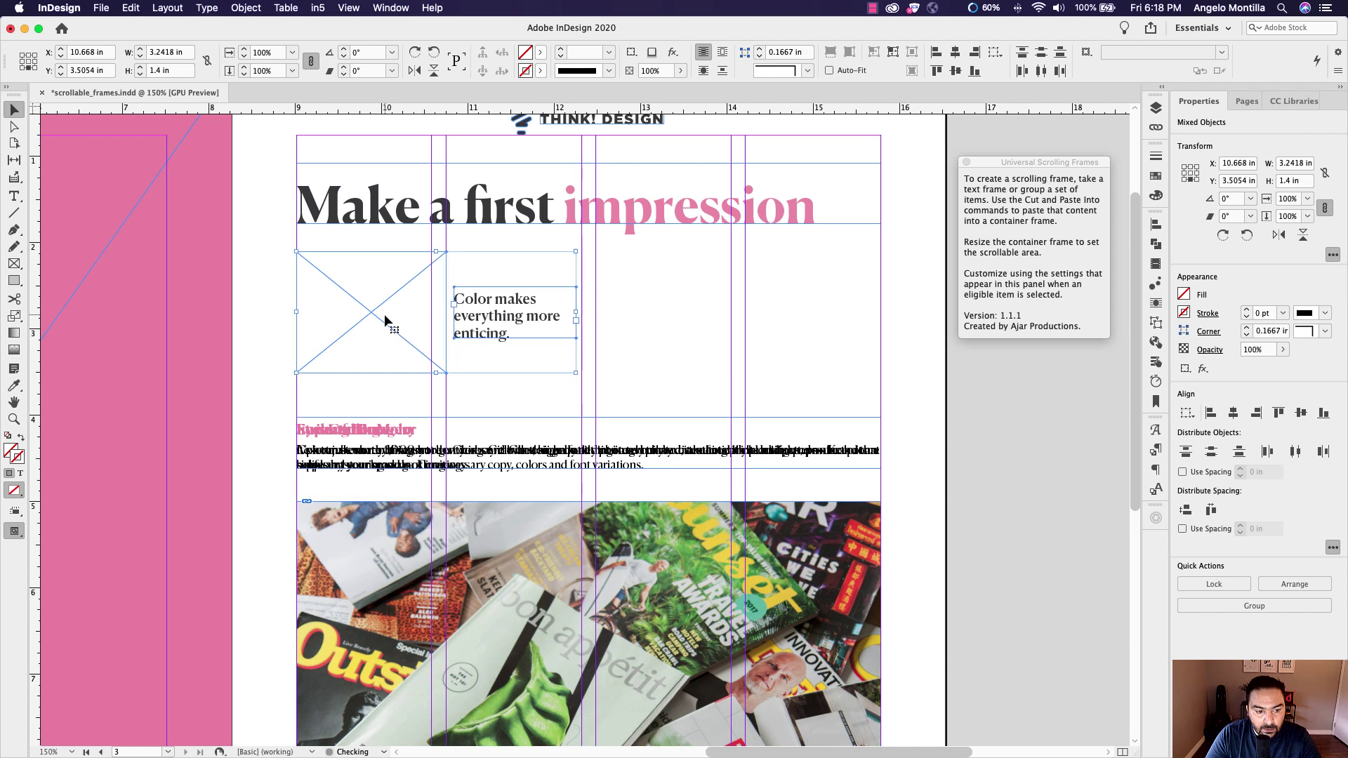
drag(285, 295, 574, 333)
click(598, 340)
drag(241, 272, 552, 366)
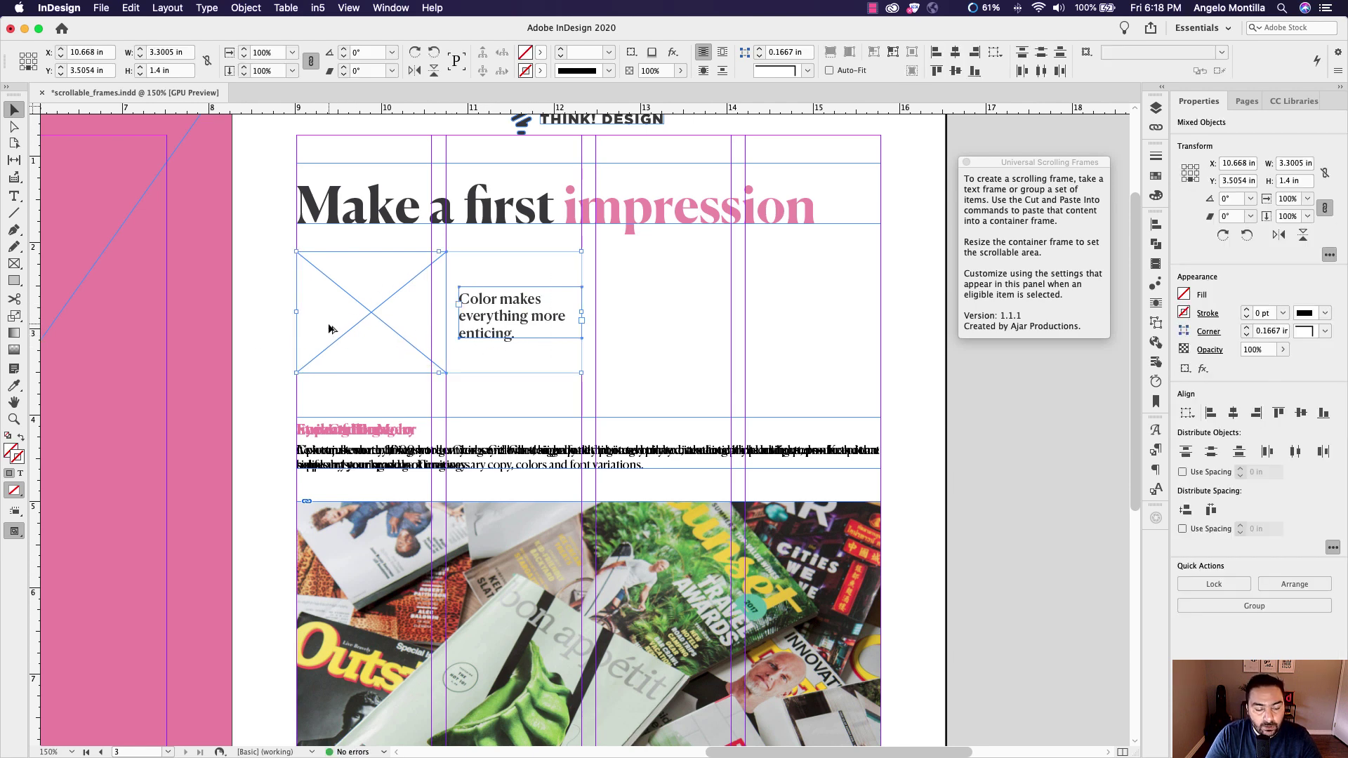
Duplicate the image frame and caption pair three times in a row to the right, extending past the page onto the pasteboard.
drag(330, 328, 629, 326)
scroll(767, 370, right, 10)
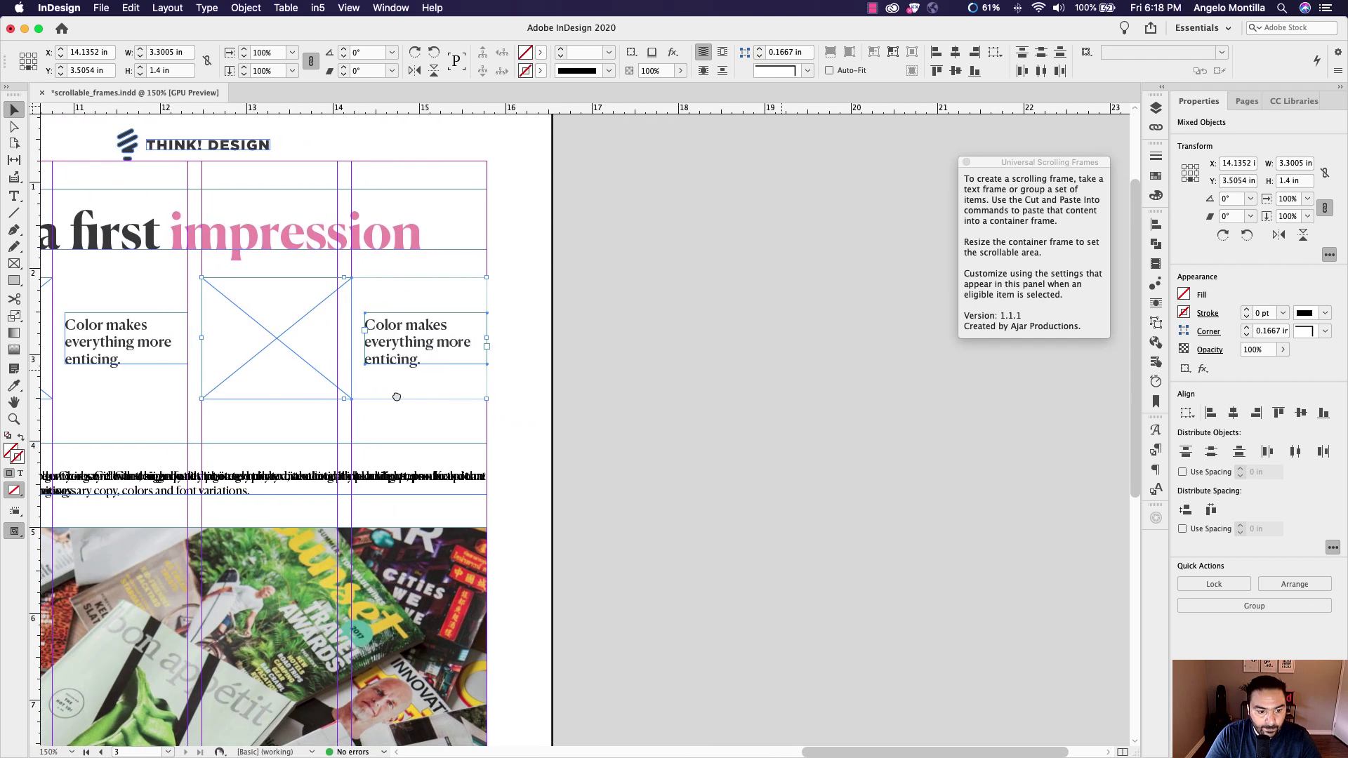
drag(277, 367, 572, 367)
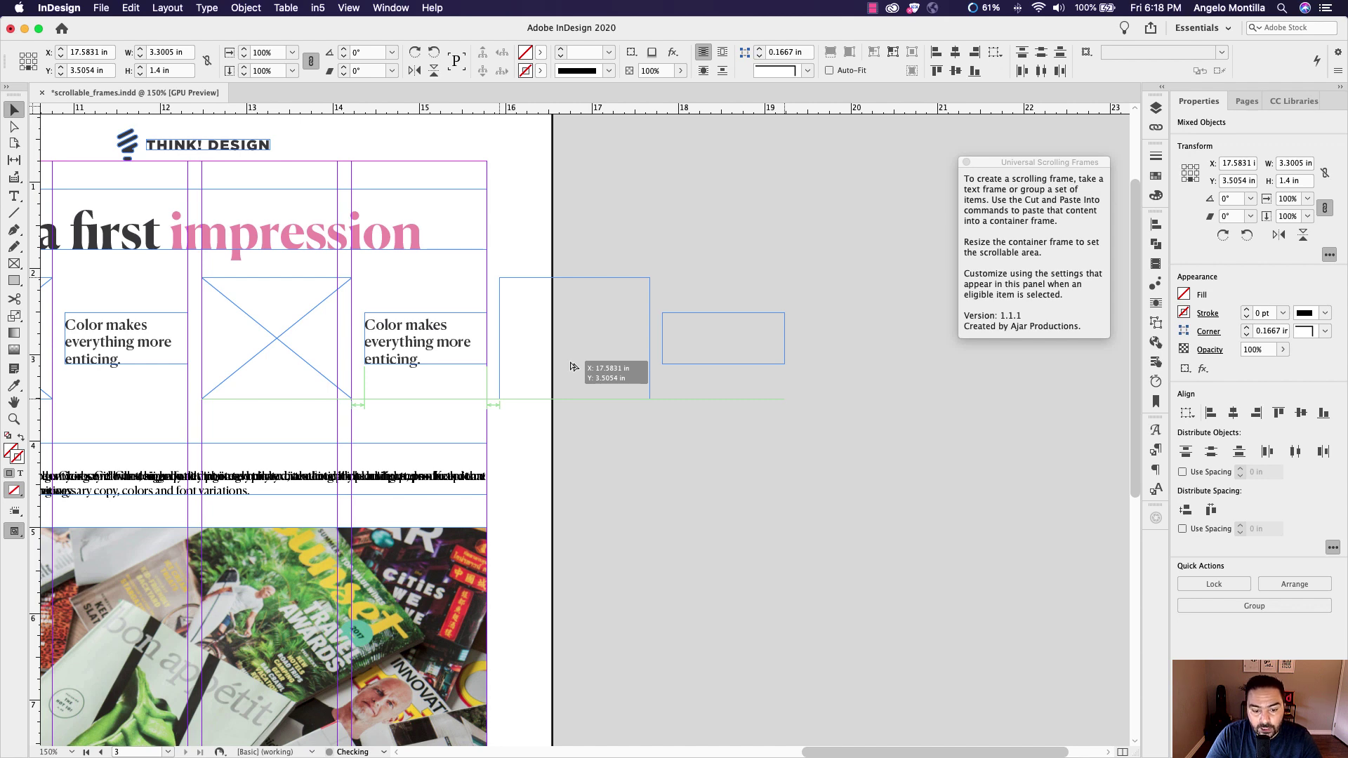
drag(570, 366, 571, 365)
scroll(647, 443, right, 5)
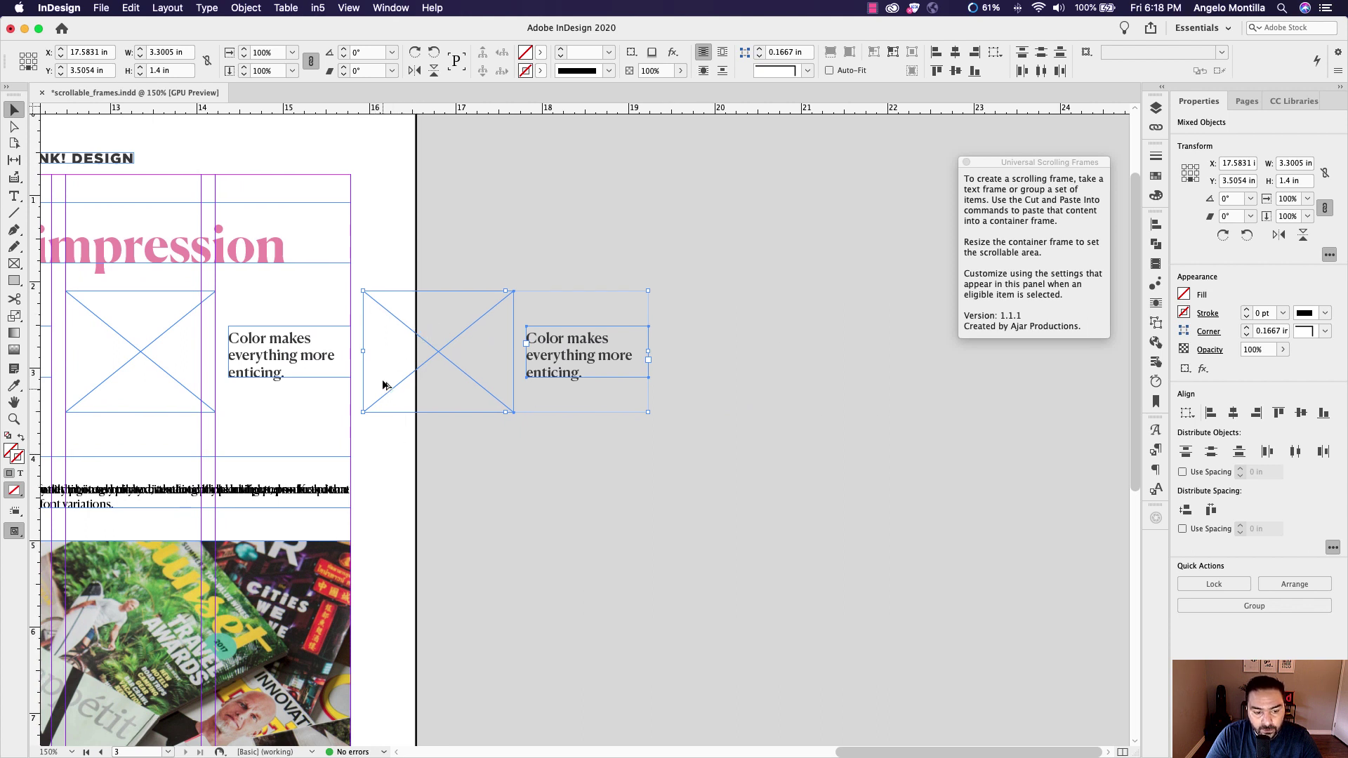
drag(383, 384, 705, 390)
Group the first image frame with its caption text frame at the page's left margin.
key(super+1)
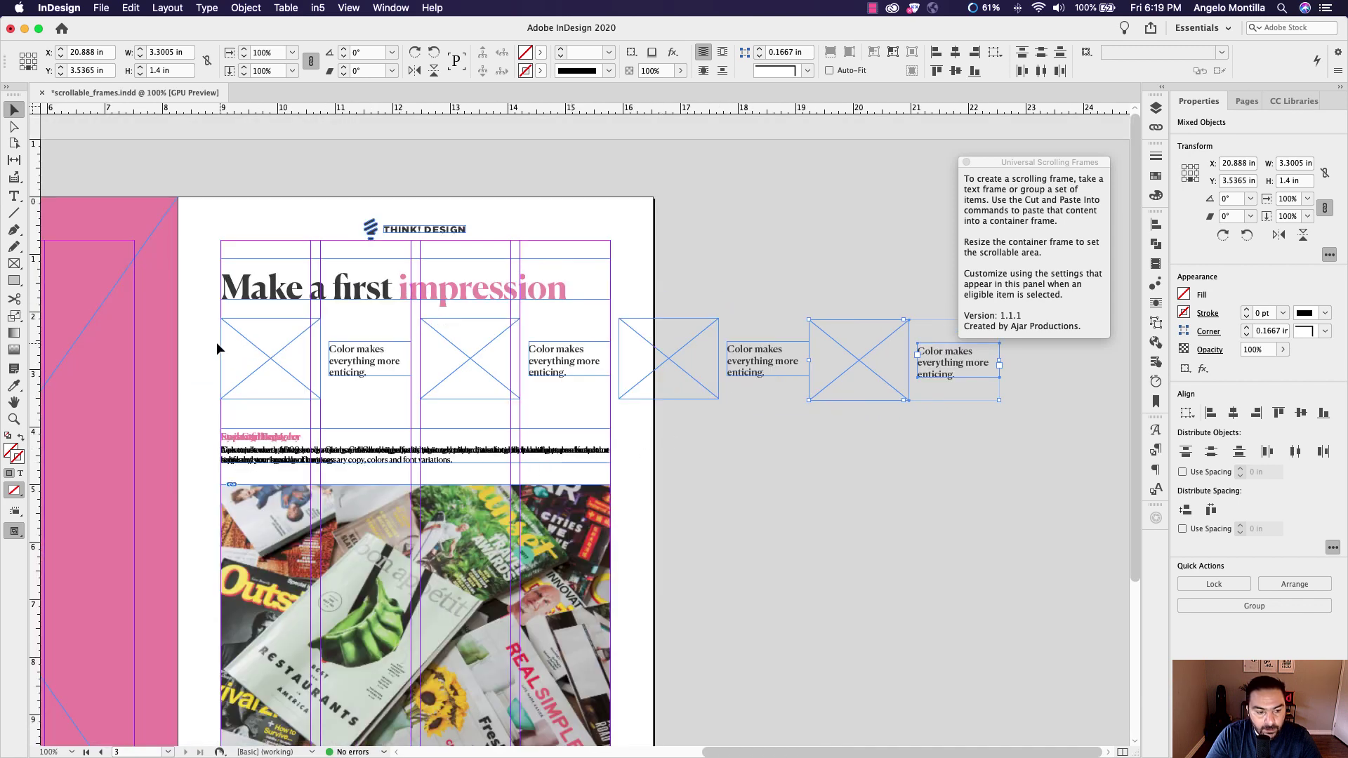
drag(244, 343, 344, 382)
key(super+g)
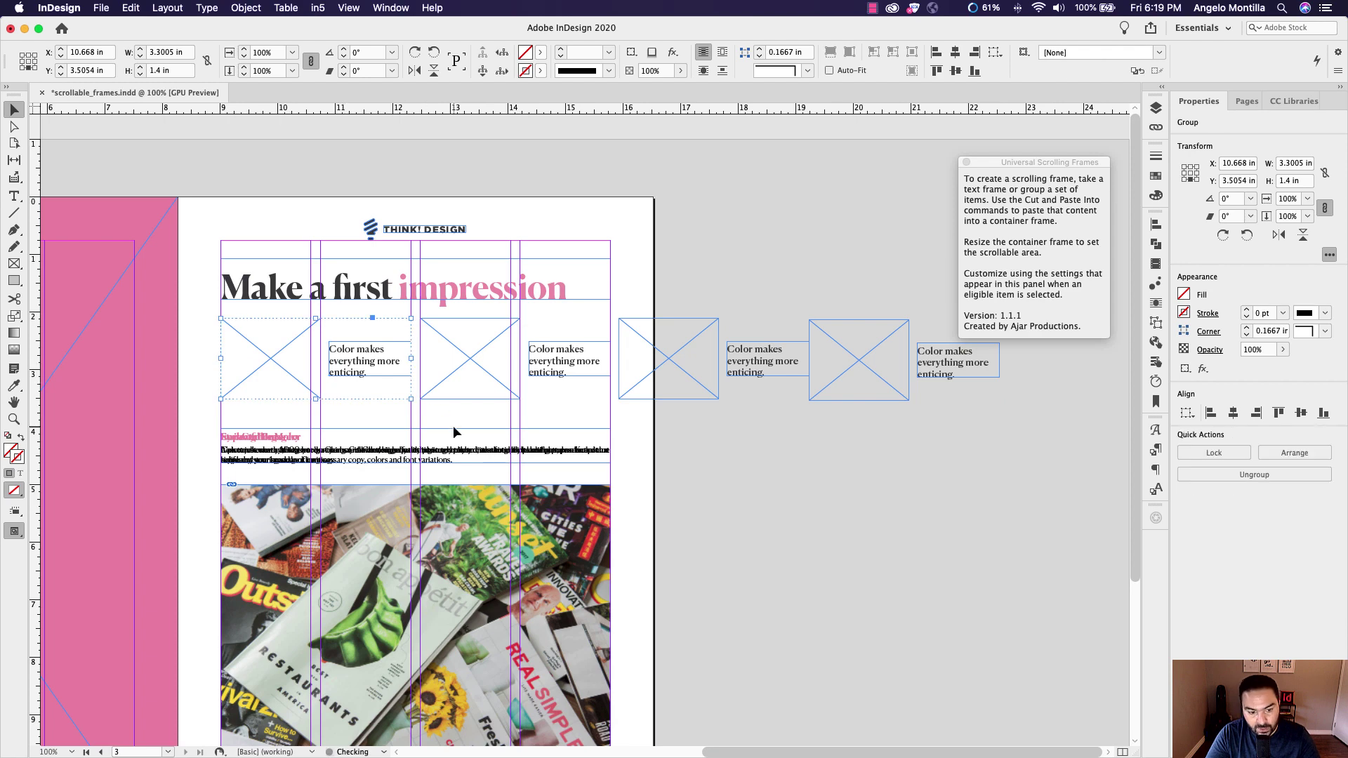
Group the second, third and fourth image frames each with their own caption text frame.
drag(460, 417, 592, 373)
key(super+g)
drag(638, 421, 760, 355)
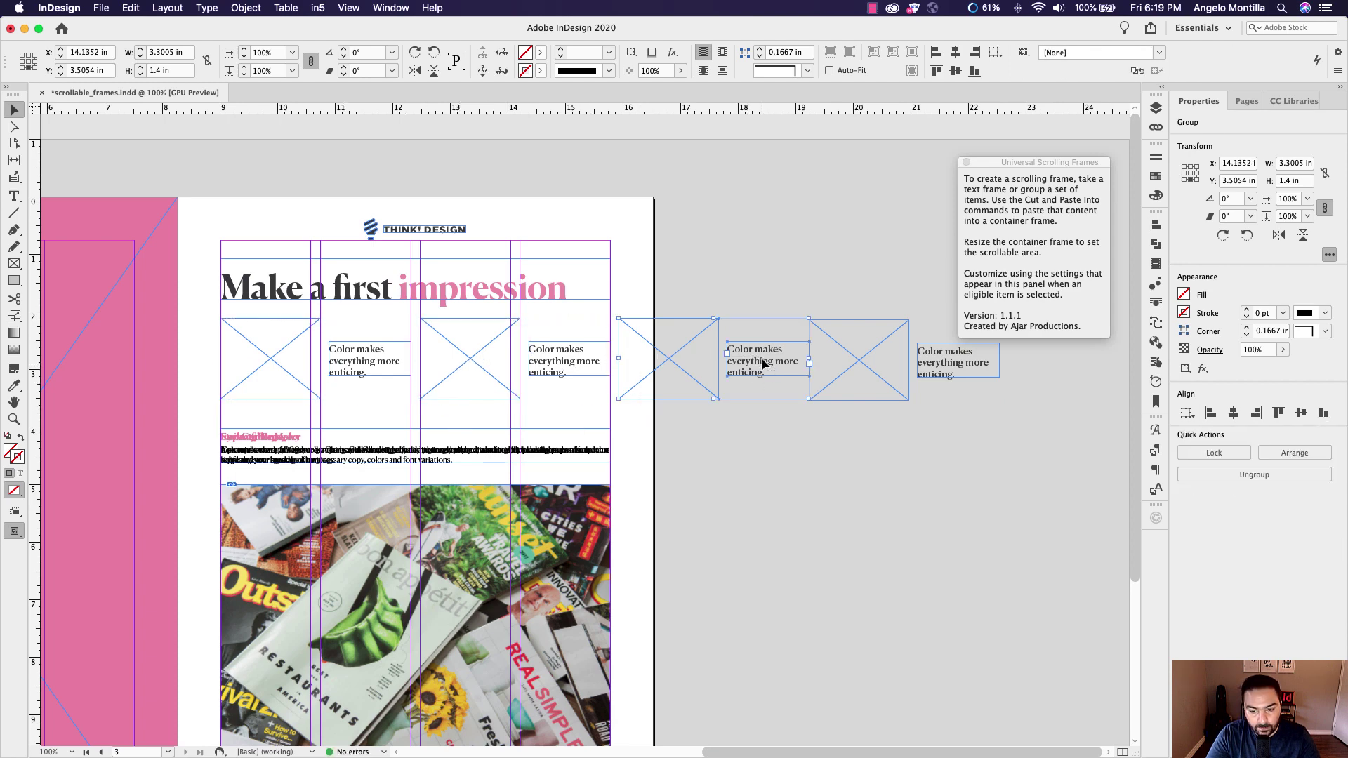
key(super+g)
drag(837, 432, 966, 362)
key(super+g)
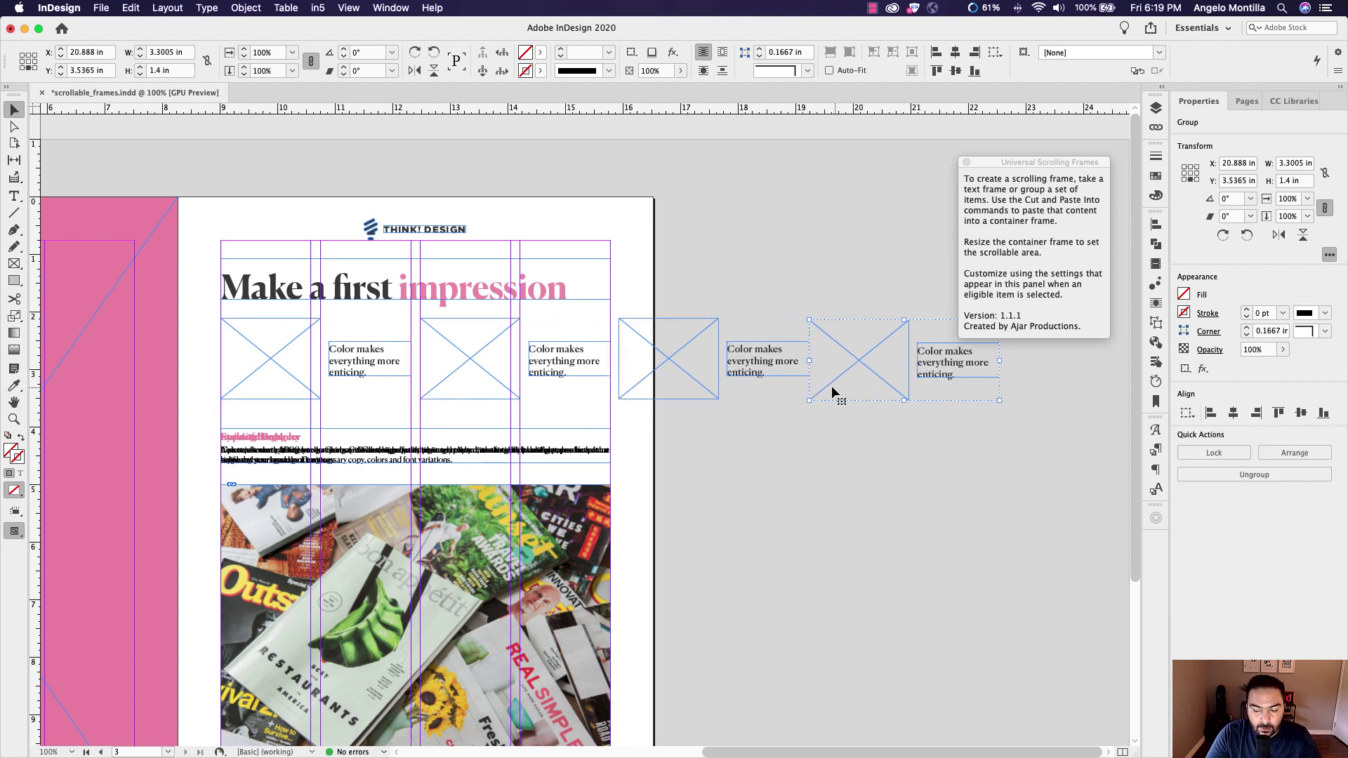
Delete the third and fourth image and caption groups from the pasteboard, keeping the two groups within the page margins.
drag(858, 393, 887, 393)
drag(699, 419, 460, 367)
click(724, 395)
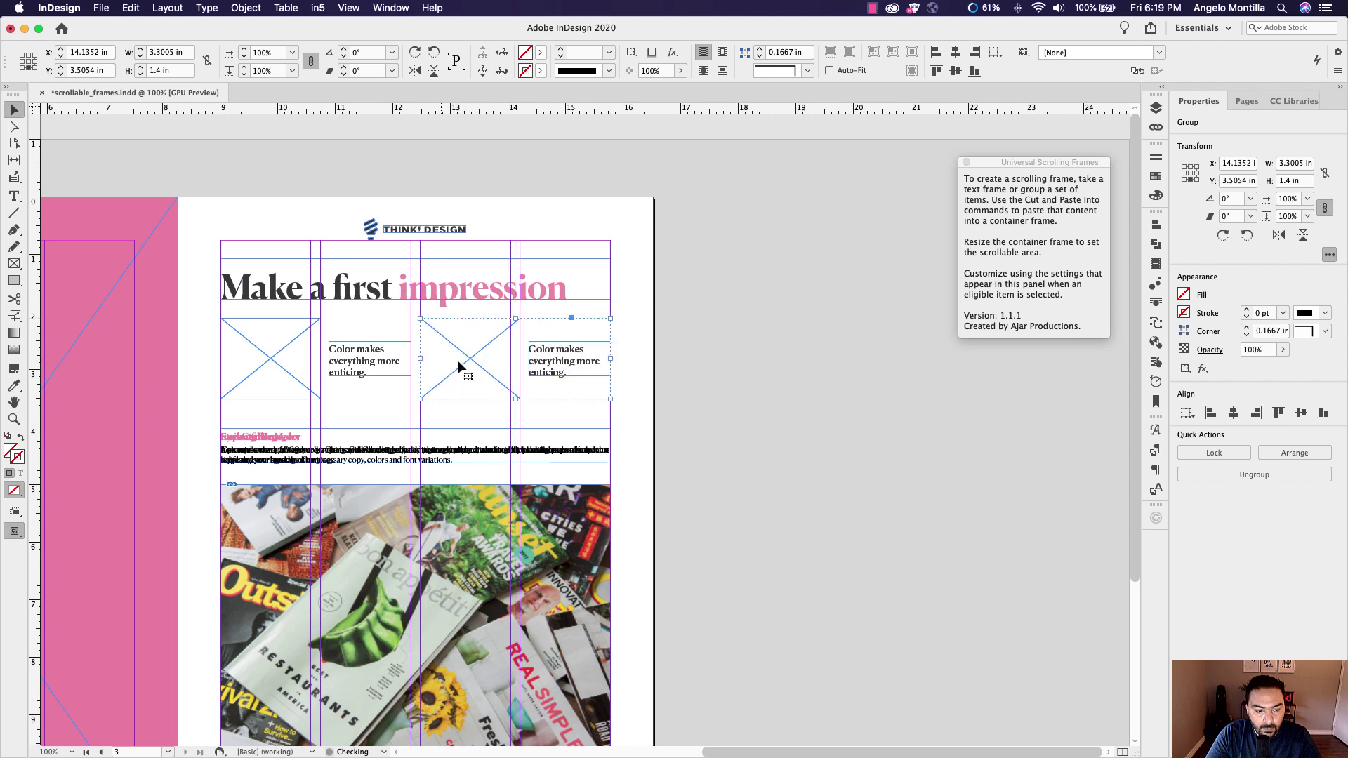
Duplicate the two remaining image and caption groups and move the copies horizontally to the right, continuing the row onto the pasteboard.
shift+click(264, 350)
key(shift+Right)
key(shift+Right)
key(shift+Right)
key(shift+Right)
key(shift+Right)
key(shift+Right)
key(shift+Right)
key(shift+Right)
key(shift+Right)
key(shift+Right)
key(shift+Right)
key(shift+Right)
key(shift+Right)
key(shift+Right)
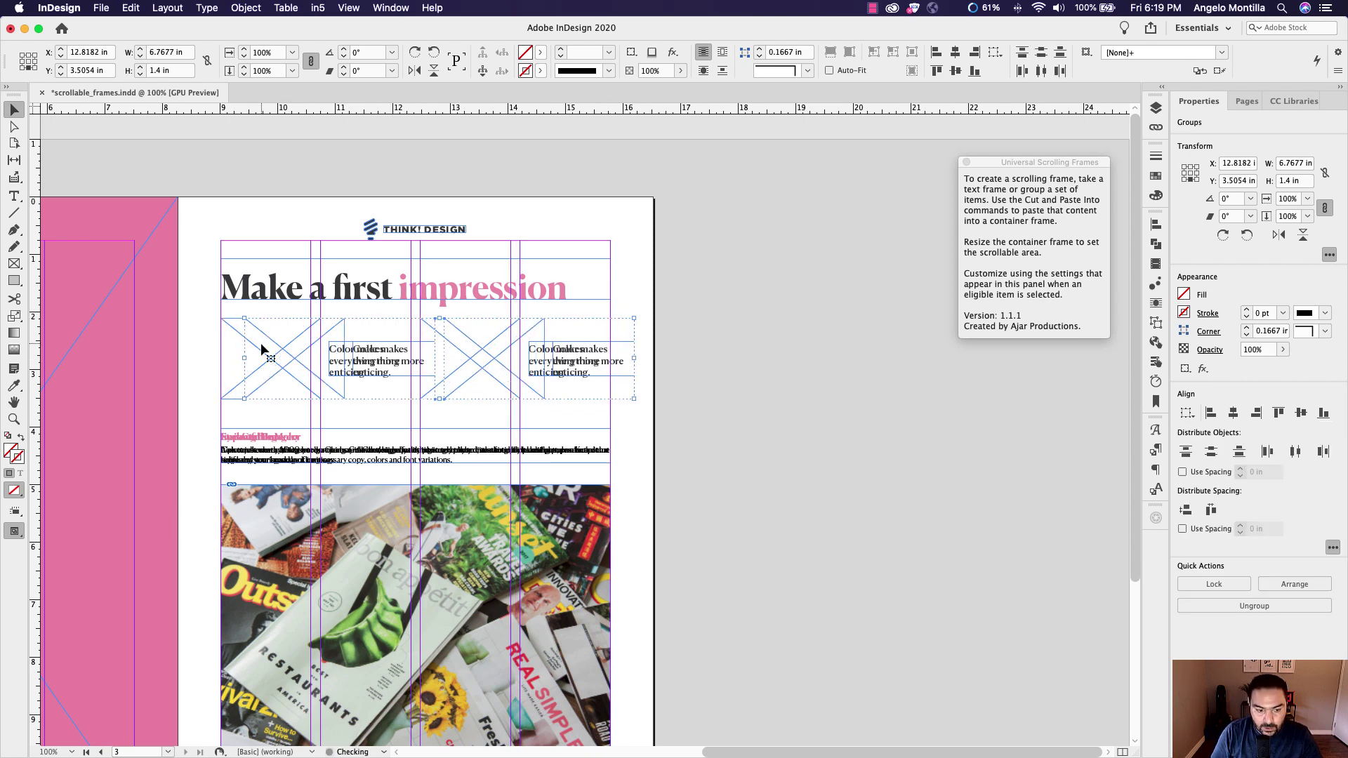
key(shift+Right)
key(shift+Right)
key(shift+Right)
key(shift+Right)
key(shift+Right)
key(shift+Right)
key(shift+Right)
key(shift+Right)
key(shift+Right)
key(shift+Right)
key(shift+Right)
key(shift+Right)
key(shift+Right)
key(shift+Right)
key(shift+Right)
key(shift+Right)
key(shift+Right)
key(shift+Right)
key(shift+Right)
key(shift+Right)
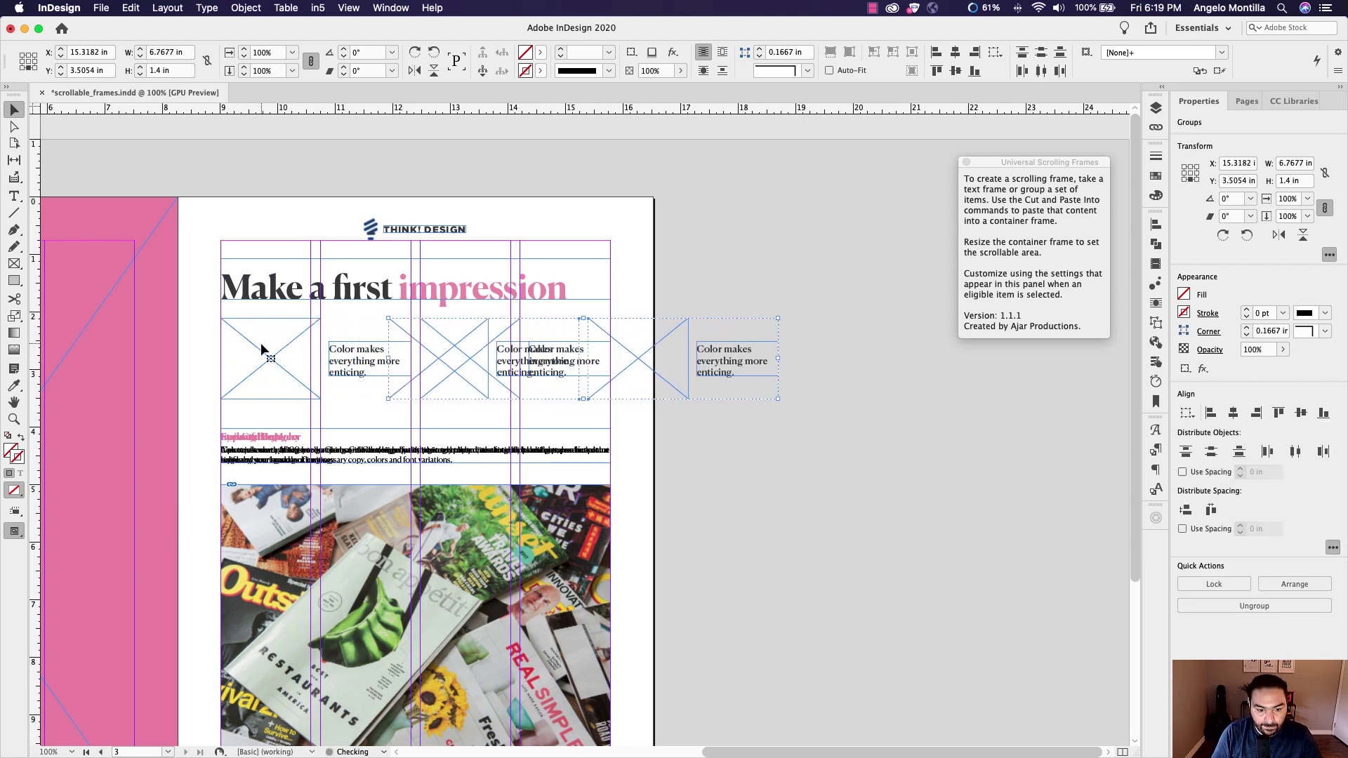
key(shift+Right)
key(shift+Right)
key(shift+Right)
key(shift+Right)
key(shift+Right)
key(shift+Right)
key(shift+Right)
key(shift+Right)
key(shift+Right)
key(shift+Right)
key(shift+Right)
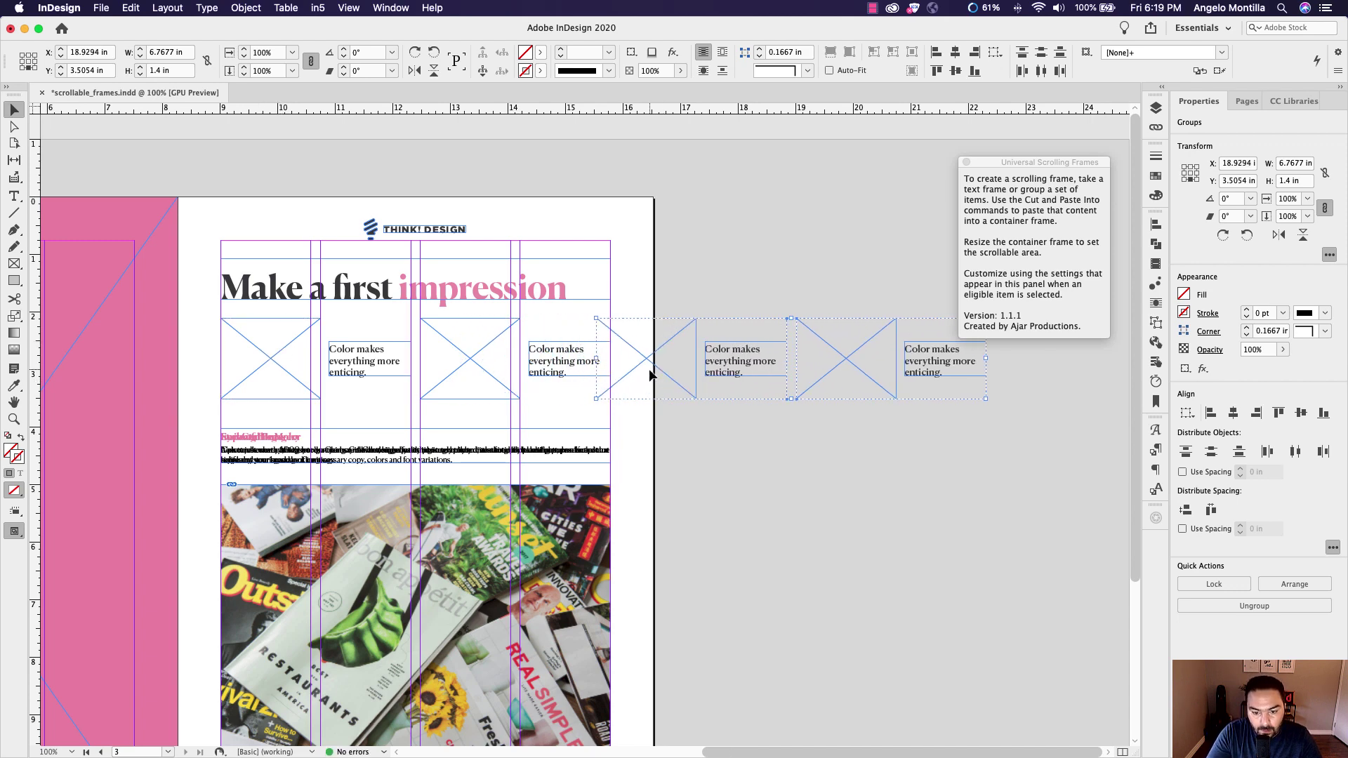
drag(649, 375, 676, 377)
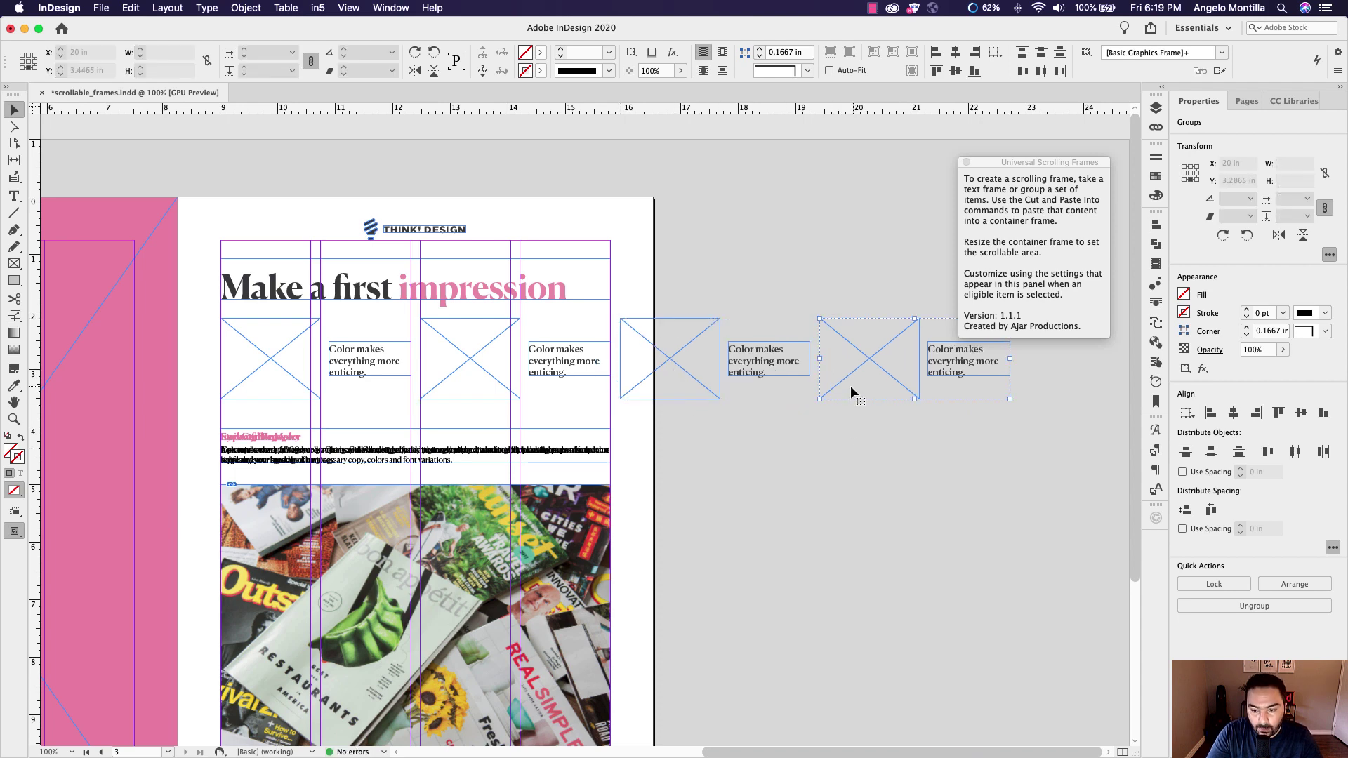
Position the fourth image and caption group with the same gap from the third as between the other groups.
drag(850, 386, 878, 399)
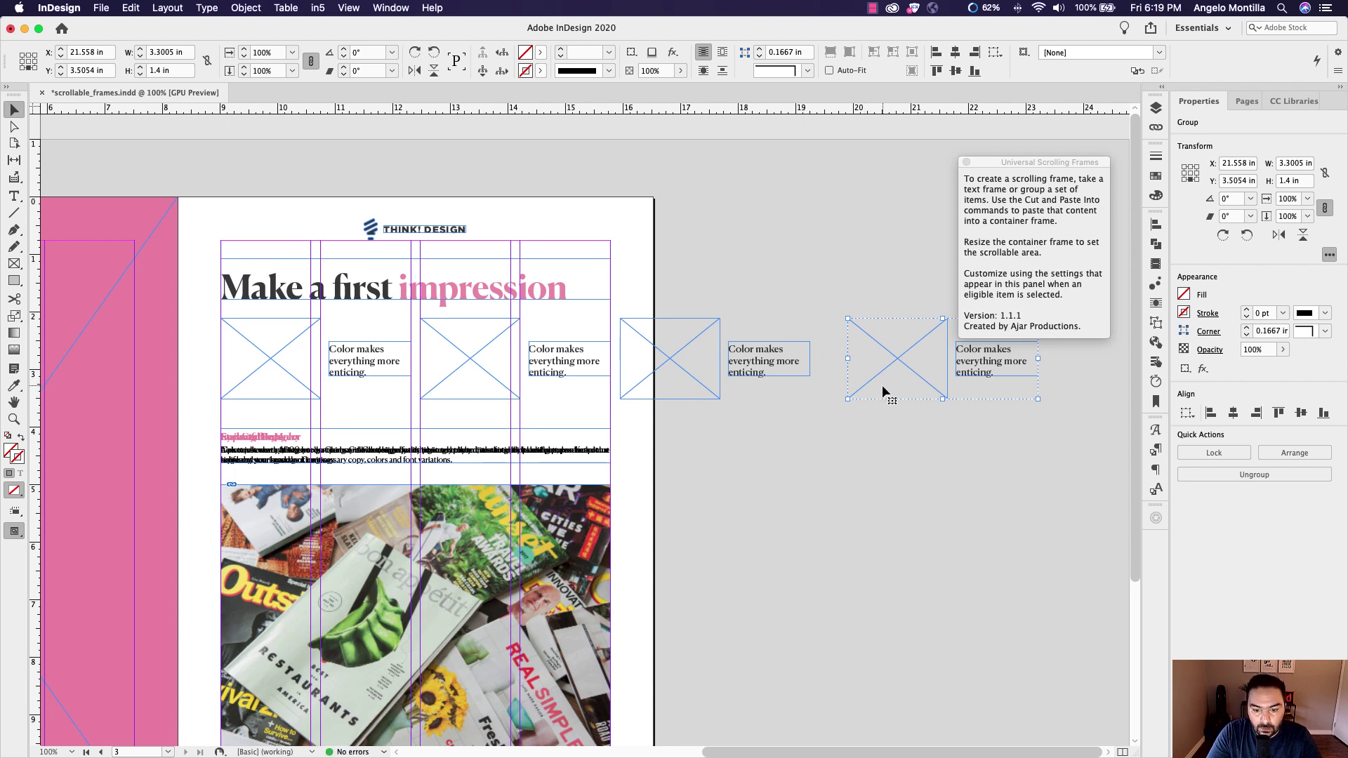
drag(883, 383, 857, 385)
click(858, 428)
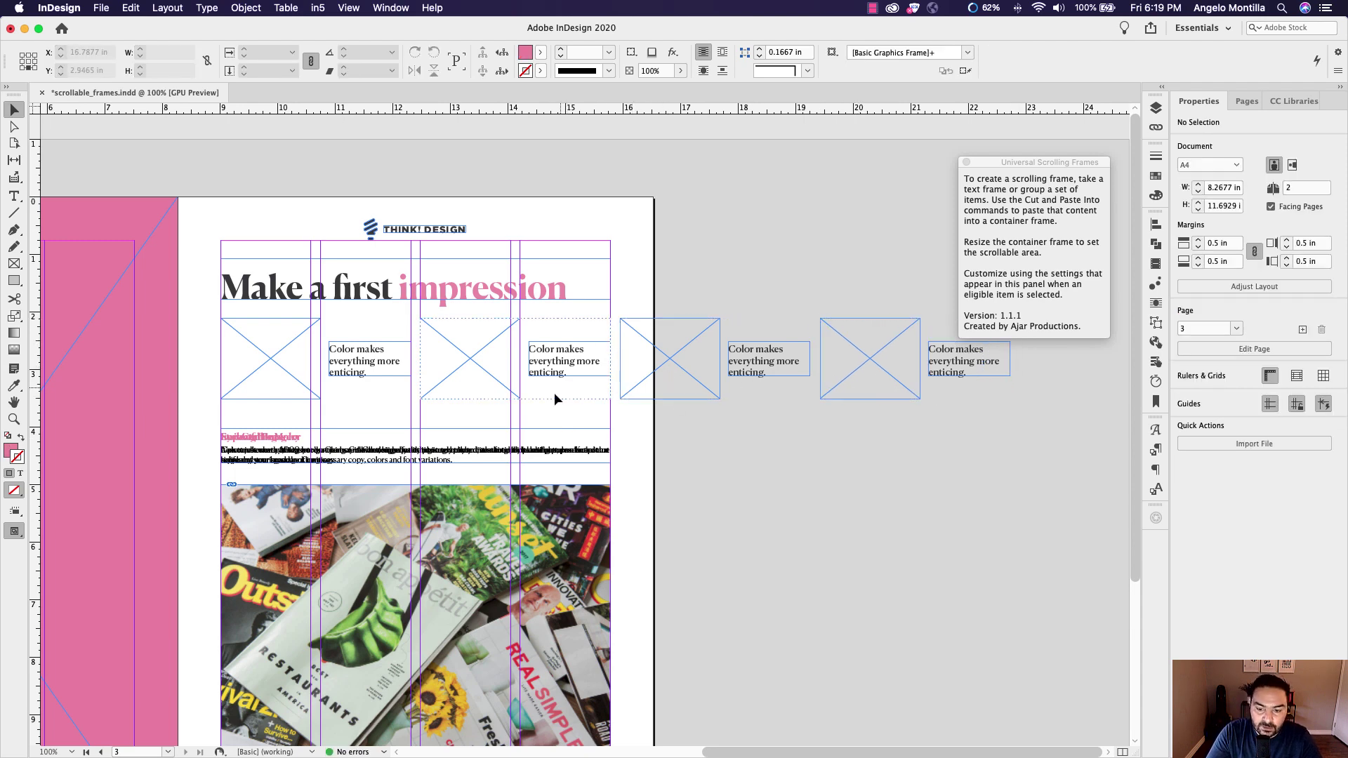
Move the Universal Scrolling Frames panel below the row of image and caption groups so it no longer covers the fourth one.
drag(213, 362, 1014, 356)
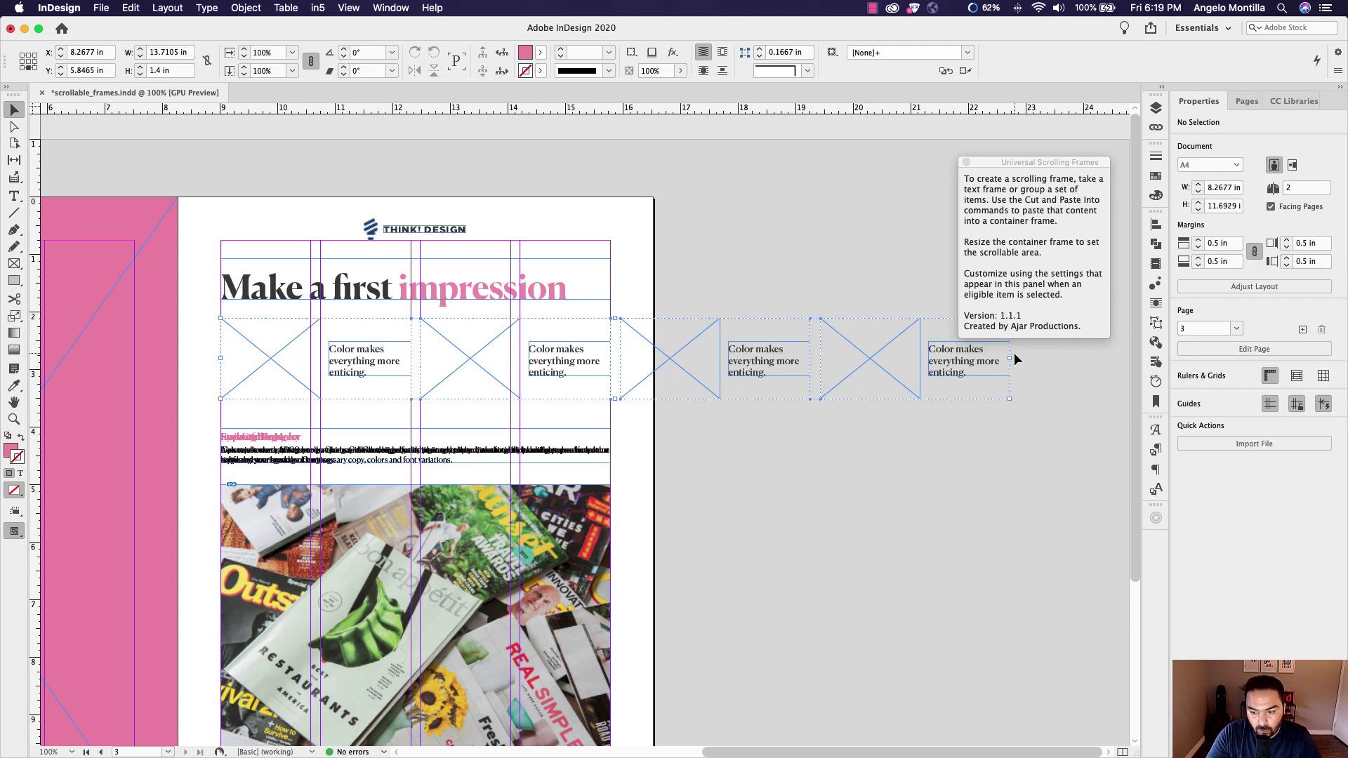
click(1013, 352)
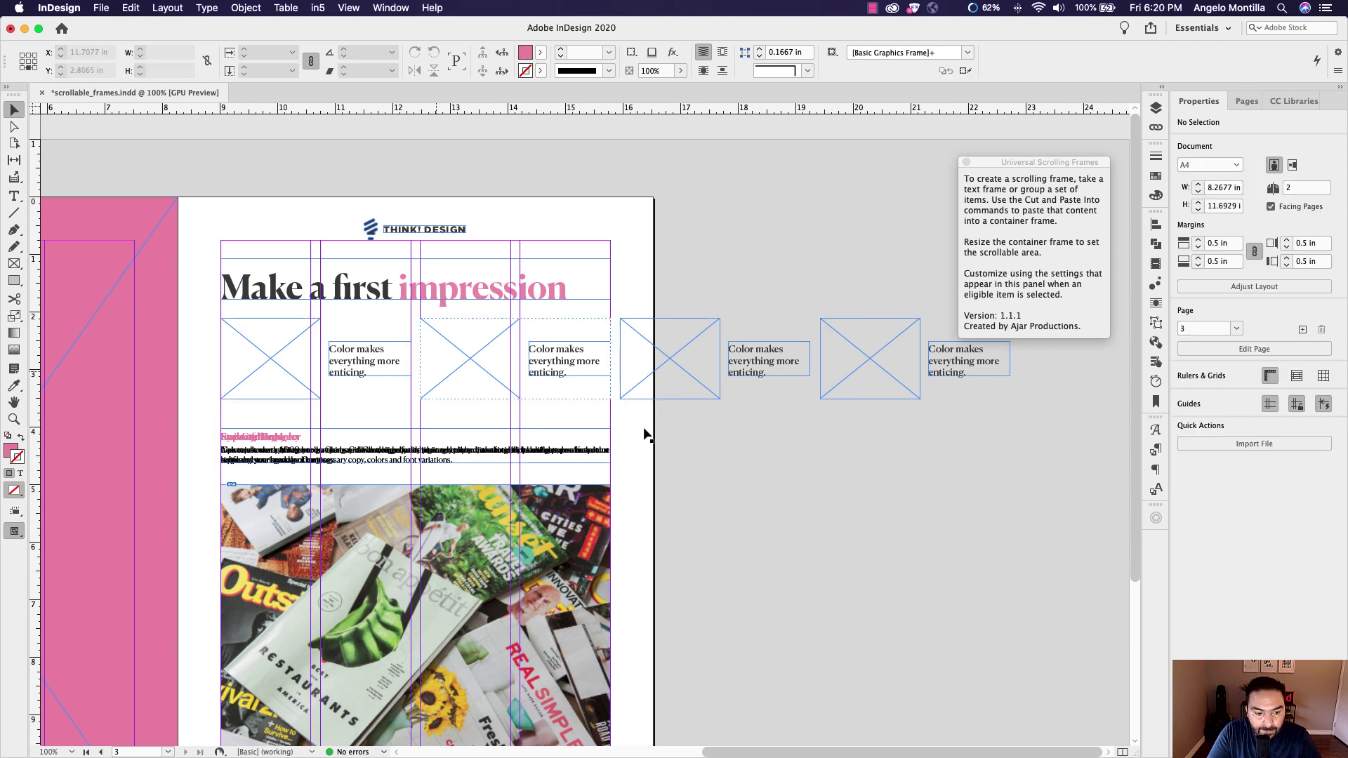
click(281, 377)
drag(351, 415, 572, 426)
key(super+minus)
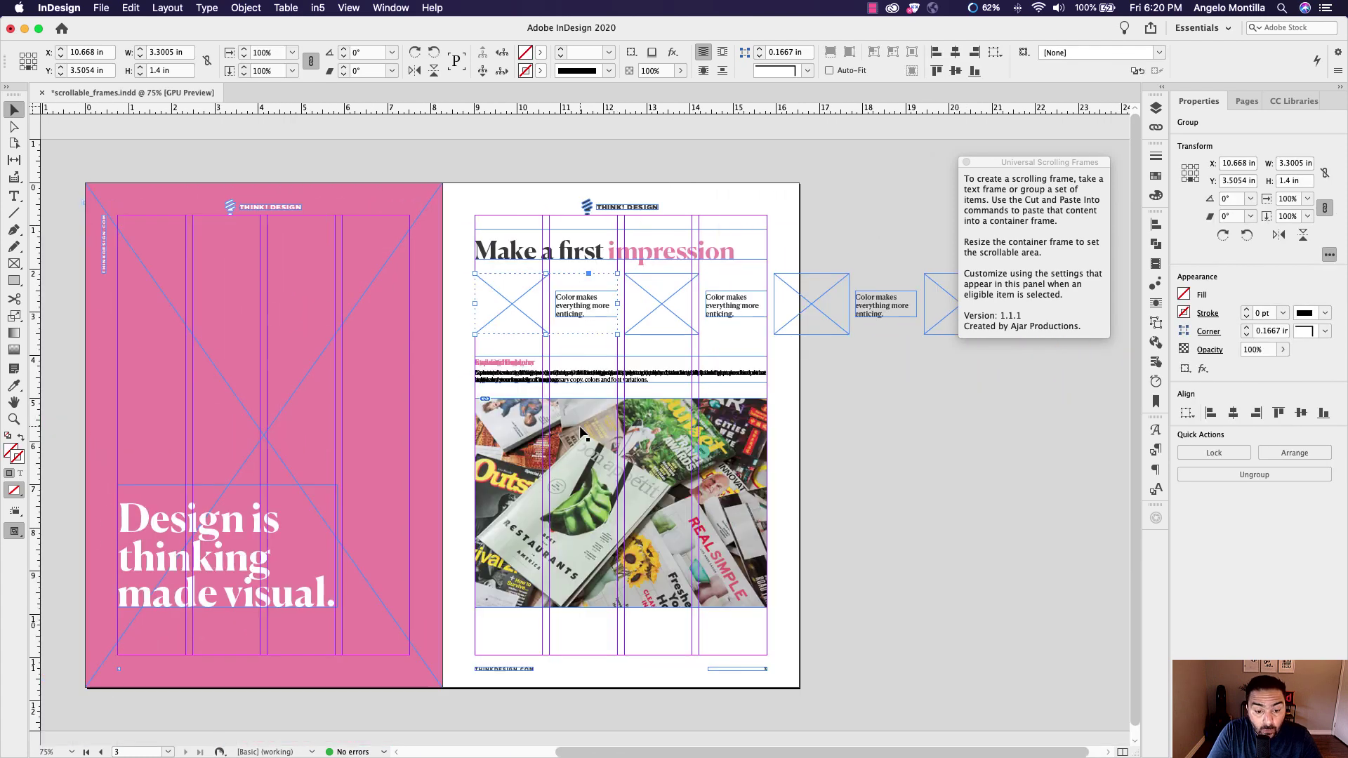
drag(440, 328, 368, 347)
drag(1109, 162, 1119, 394)
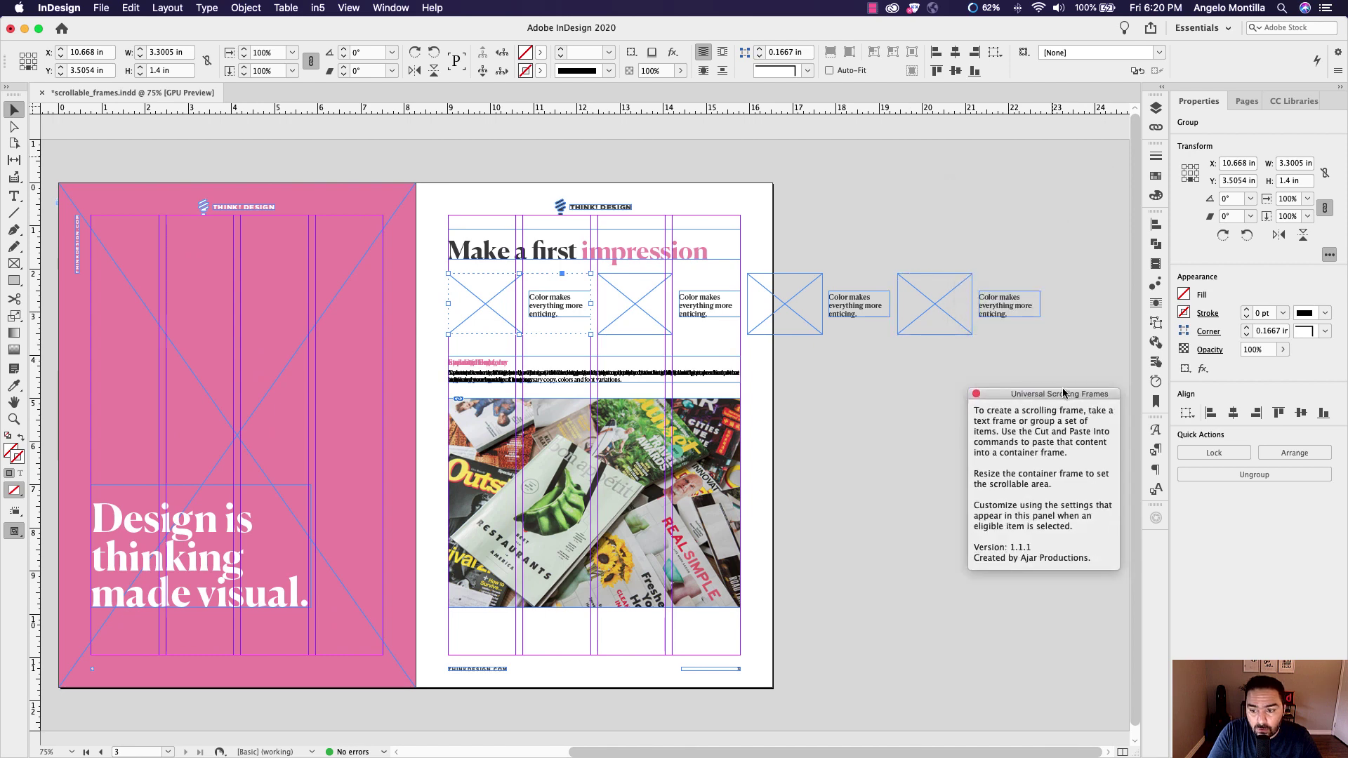
key(super+equal)
scroll(591, 370, up, 1)
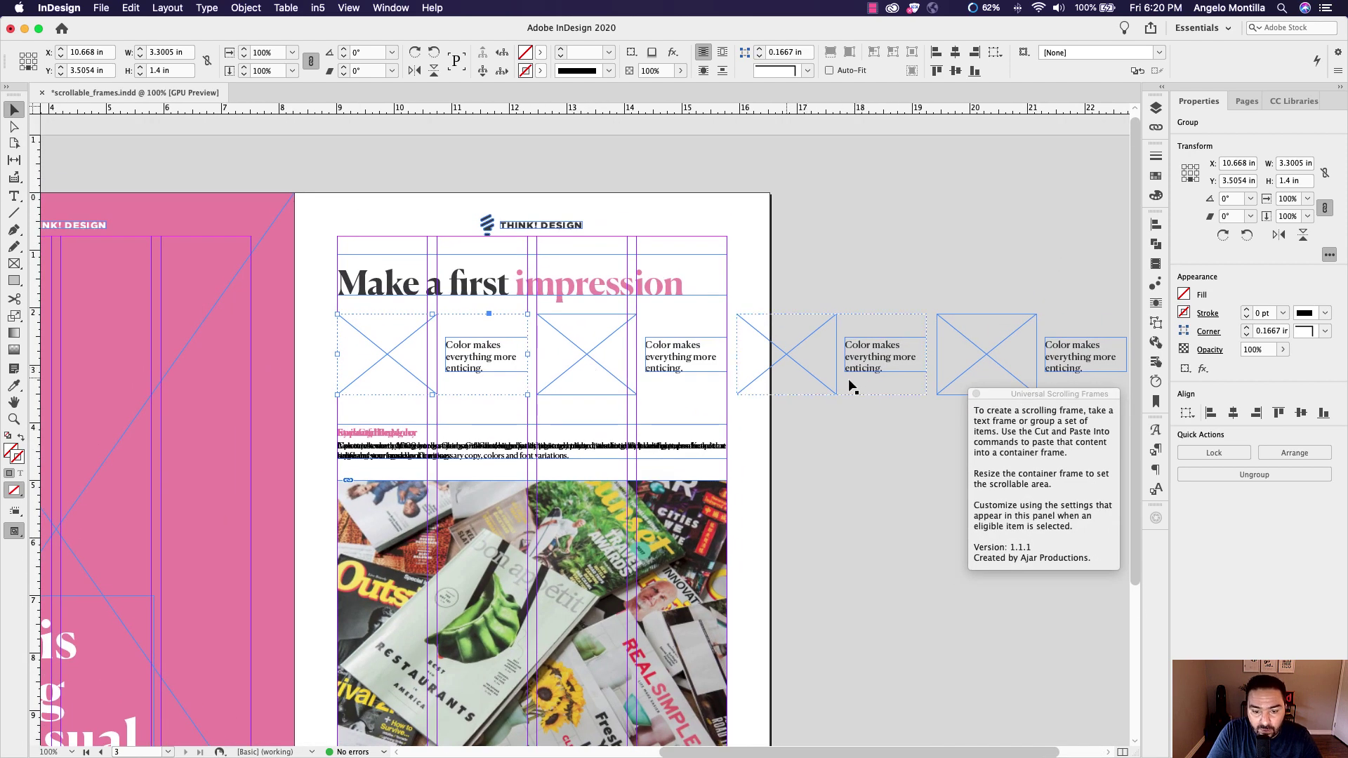
Place the yellow book, coffee-cup magazine, typography poster and magazine spread images into the four empty frames, in that order.
key(super+Tab)
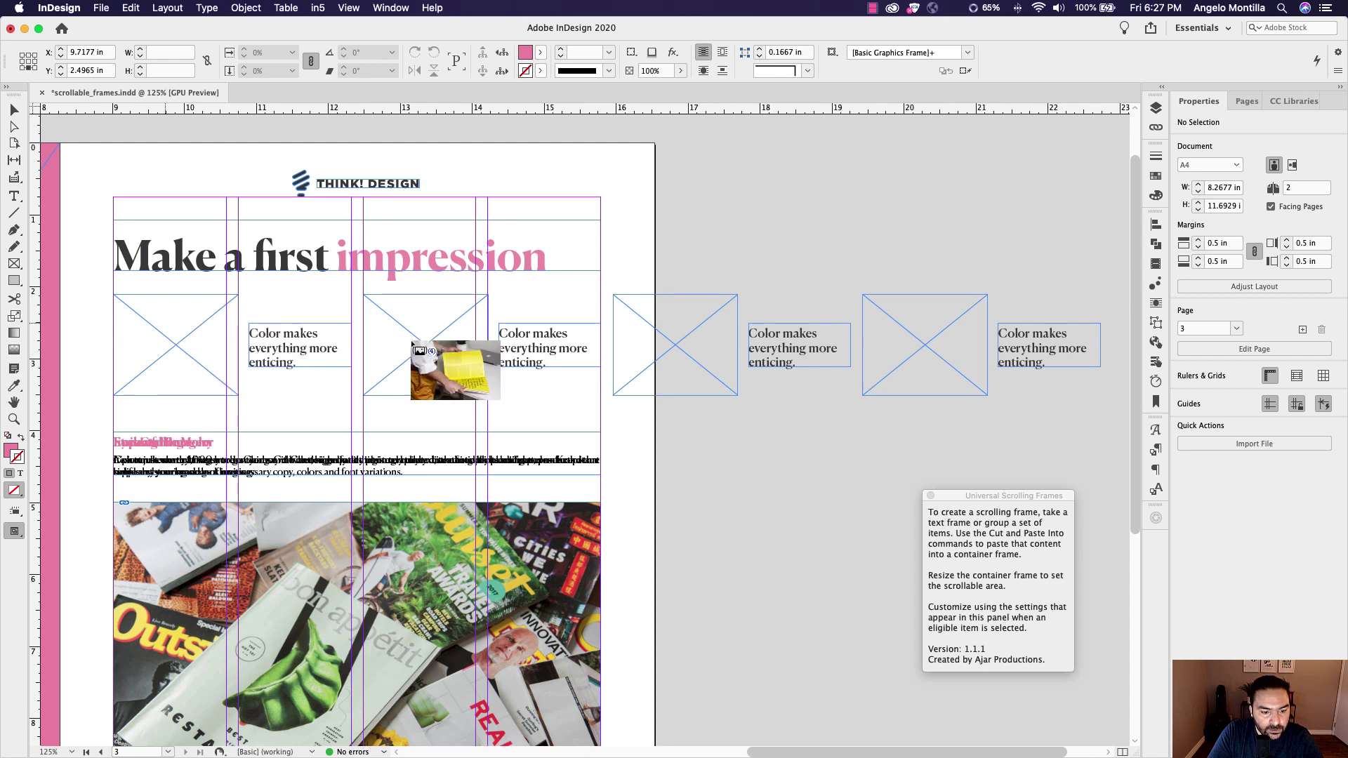
click(414, 347)
key(Right)
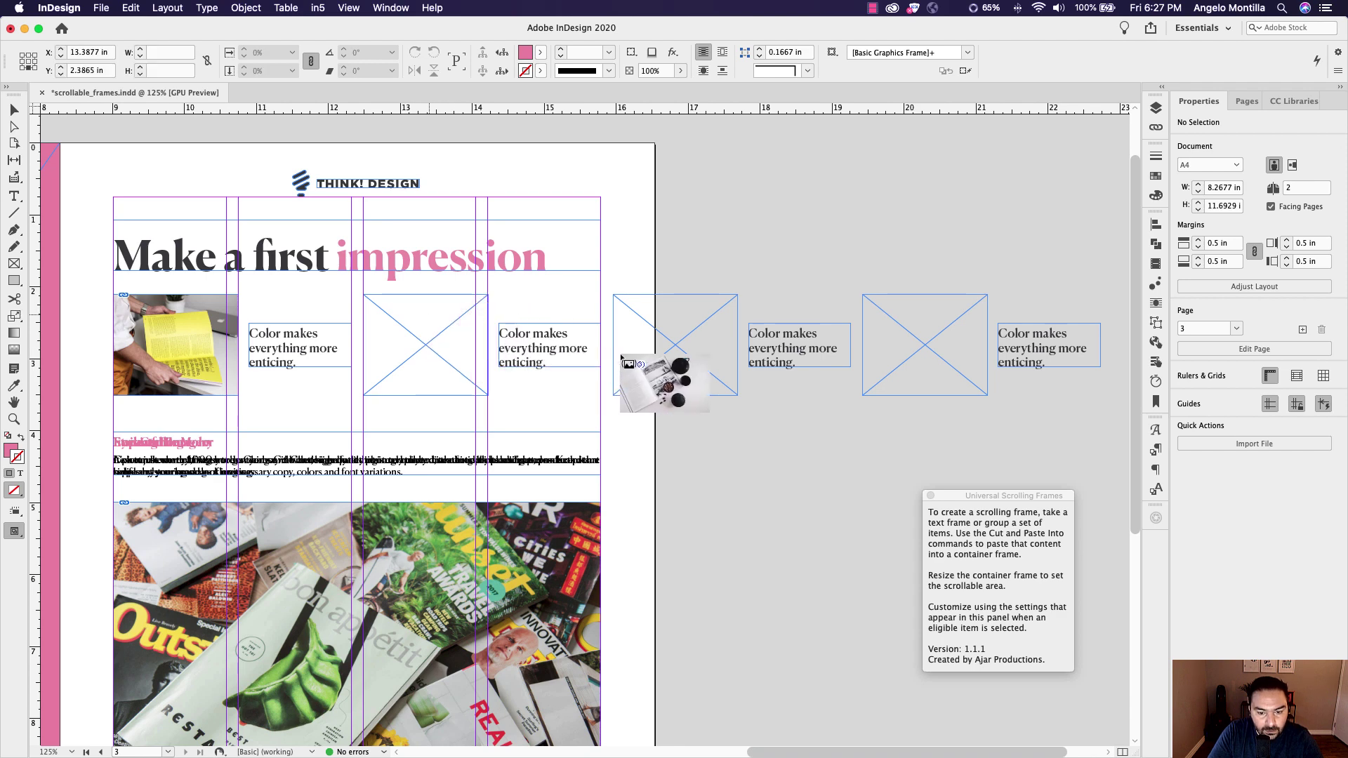
click(646, 349)
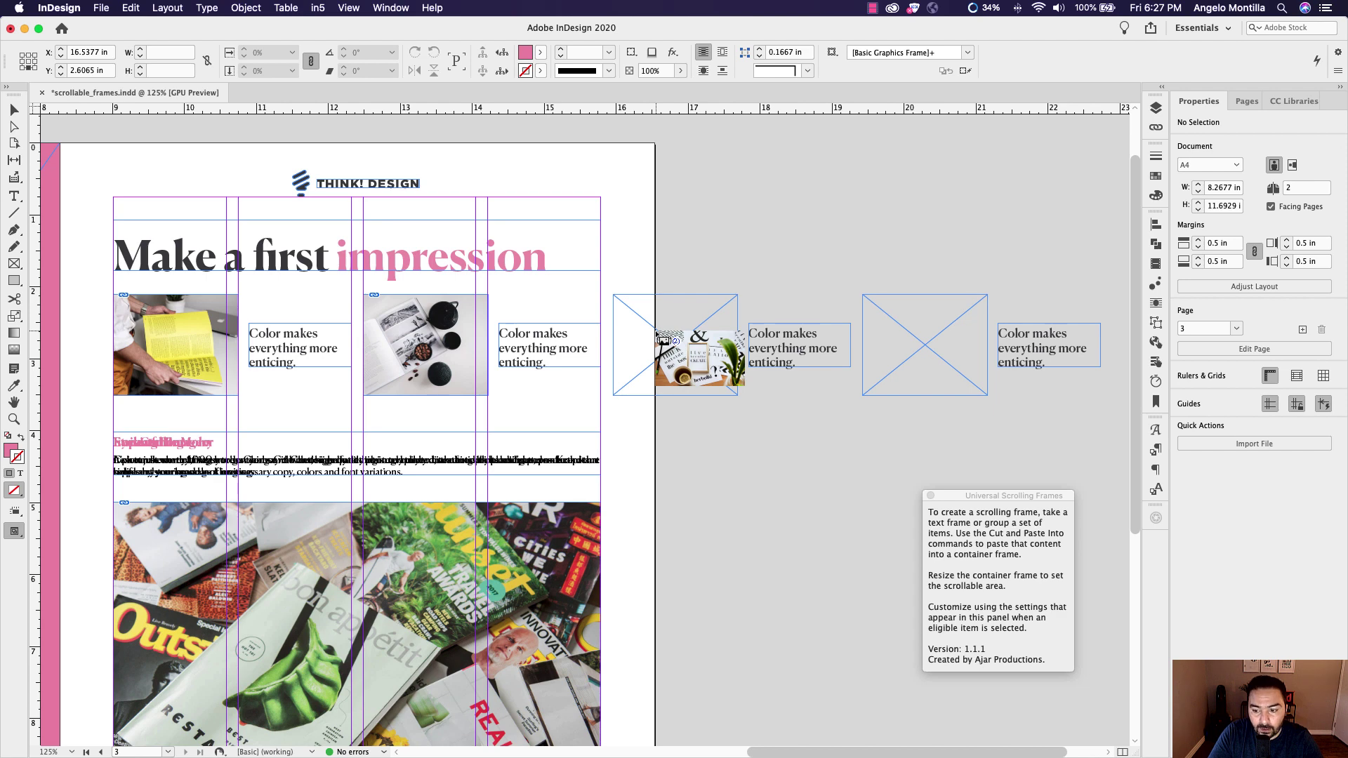
click(658, 337)
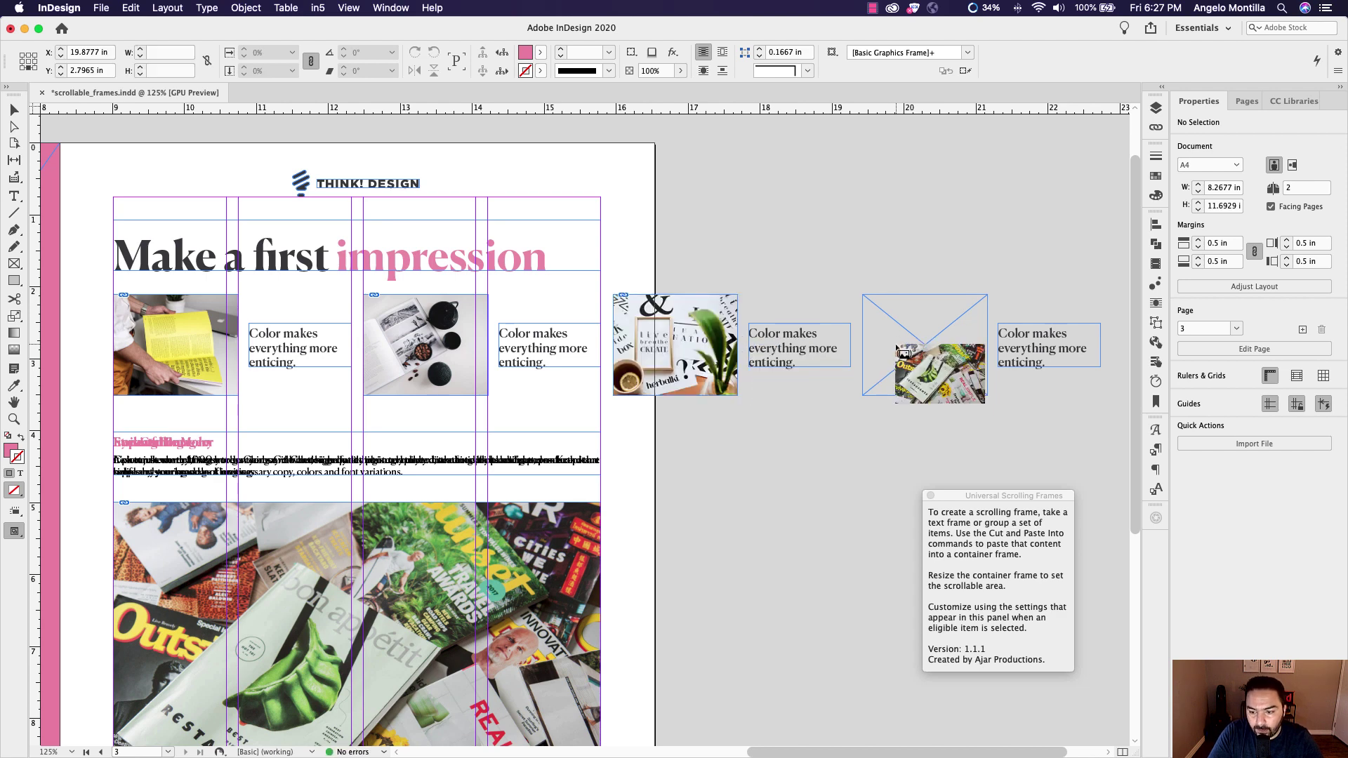
click(902, 351)
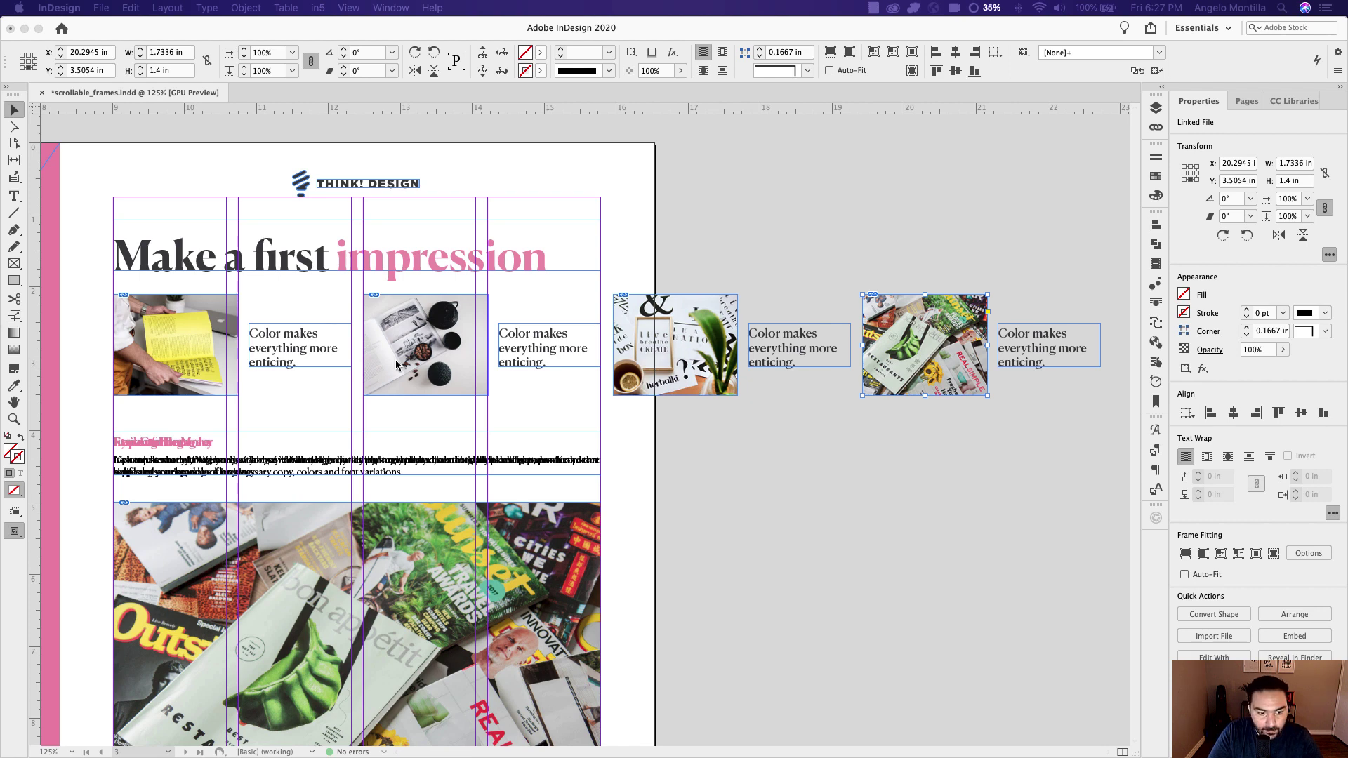
Replace the last three captions with "Beautiful Simplicity: Less is More", "Bring your message to life with typography" and "Impactful imagery: 1 picture is worth 1,000 words".
click(512, 340)
double_click(535, 349)
triple_click(537, 349)
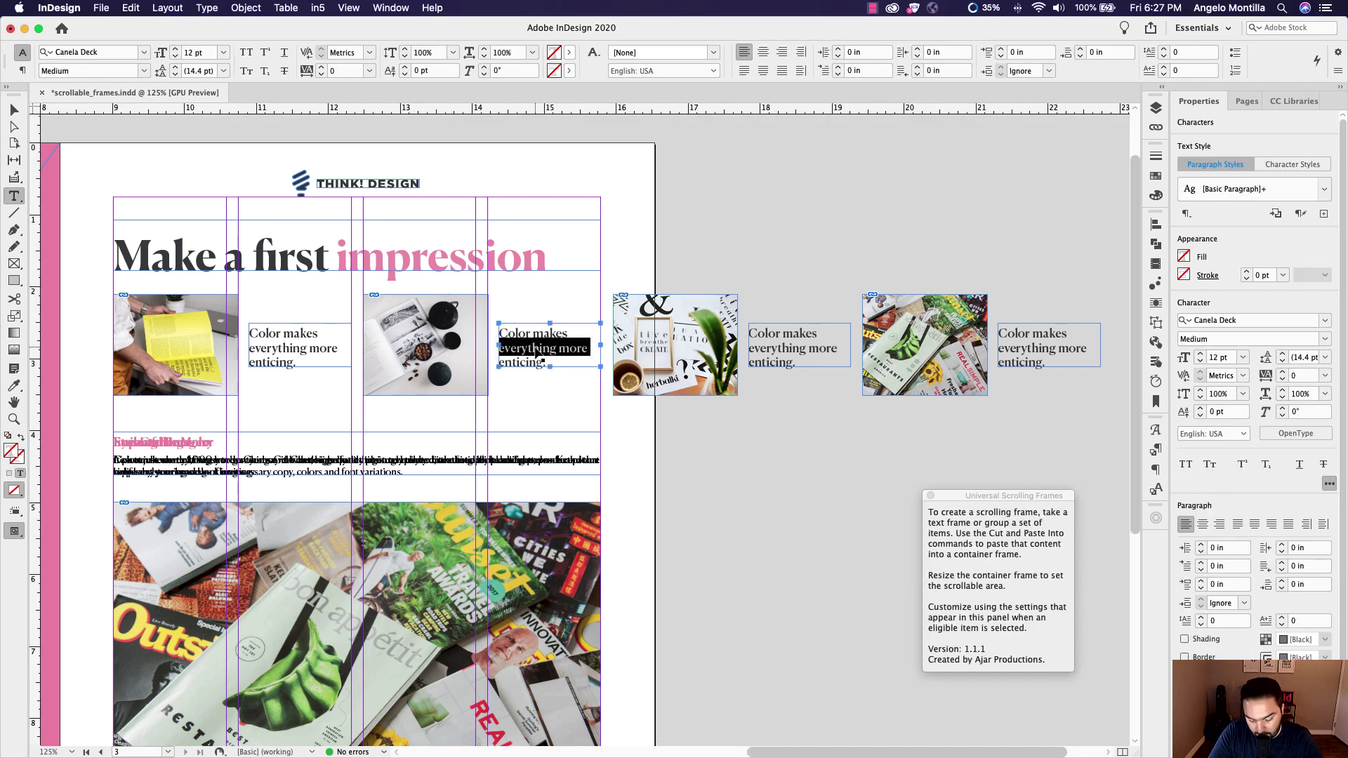
key(super+a)
text(Beautiful Simplicity: Less is More)
scroll(258, 328, up, 1)
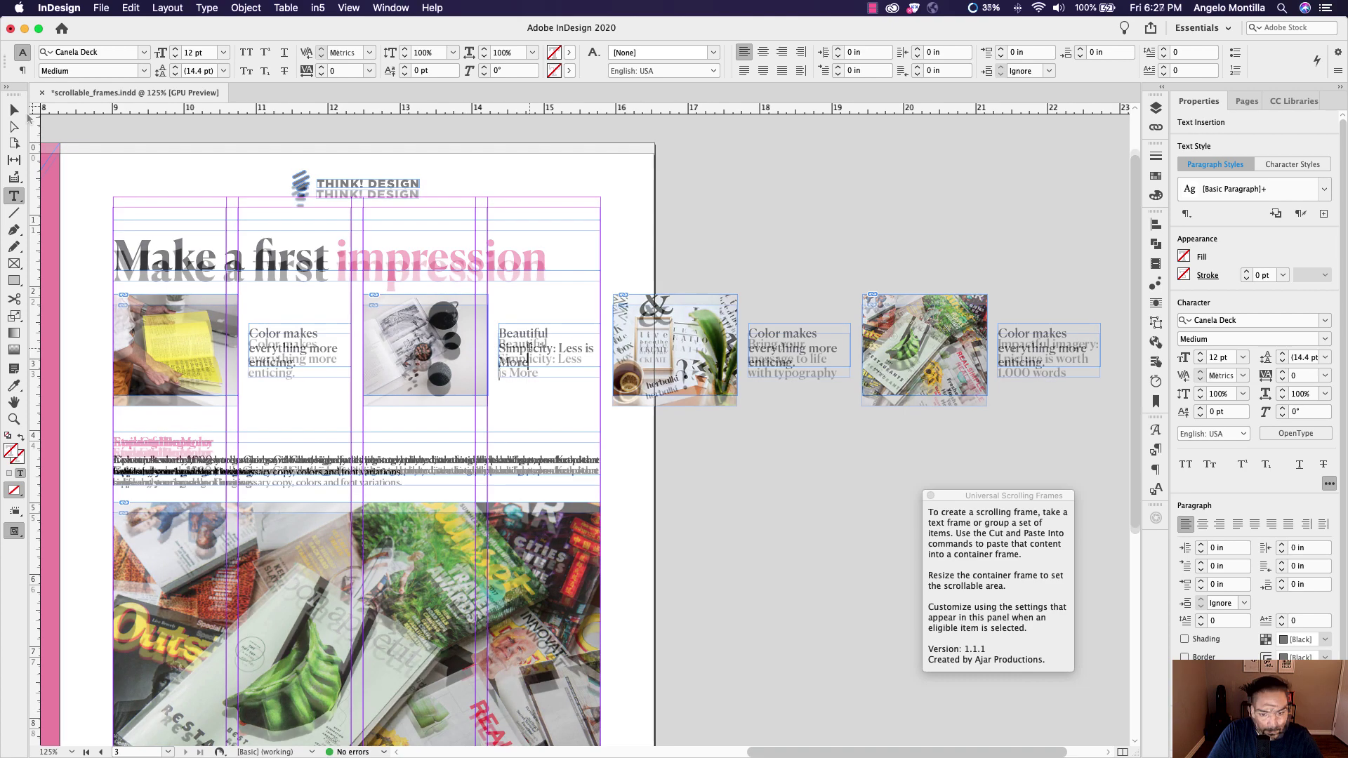
key(Escape)
Combine all four image and caption groups into one single group.
click(140, 302)
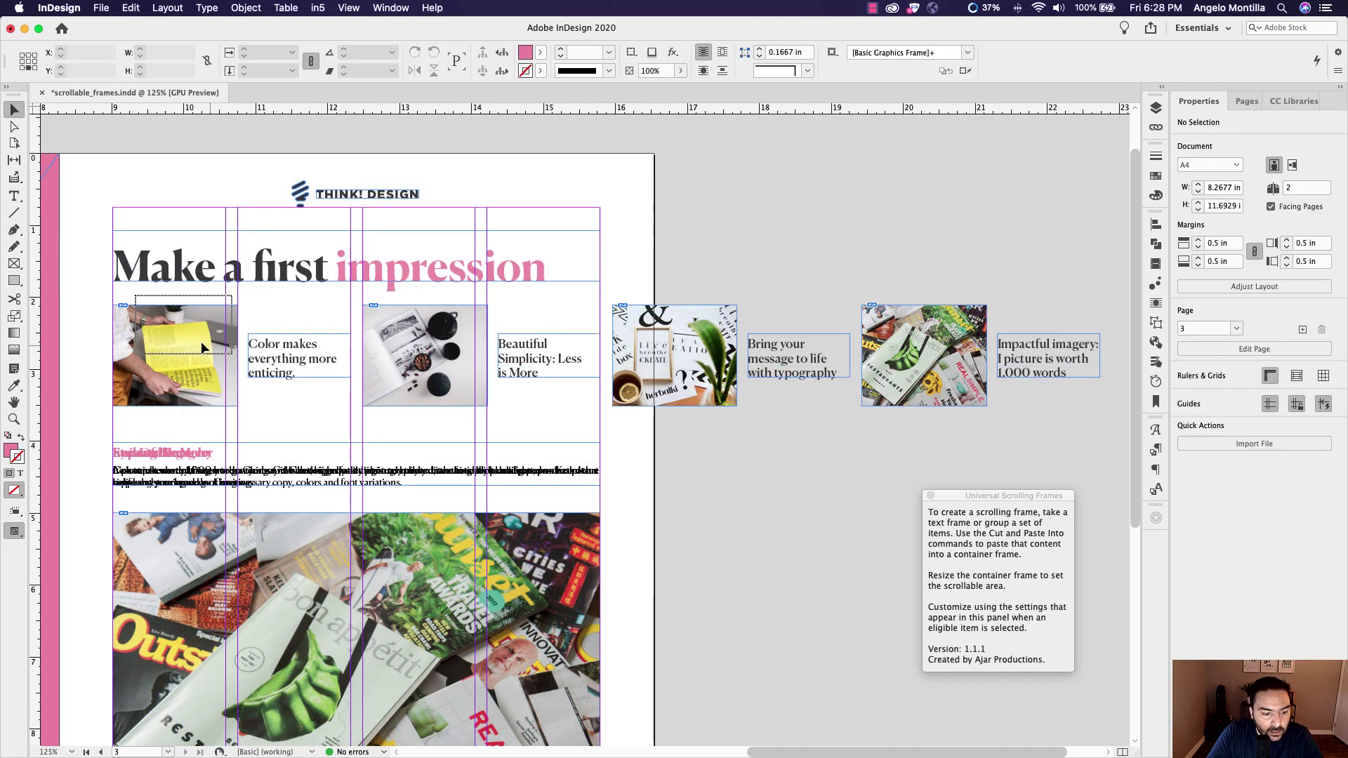
drag(202, 346, 1062, 419)
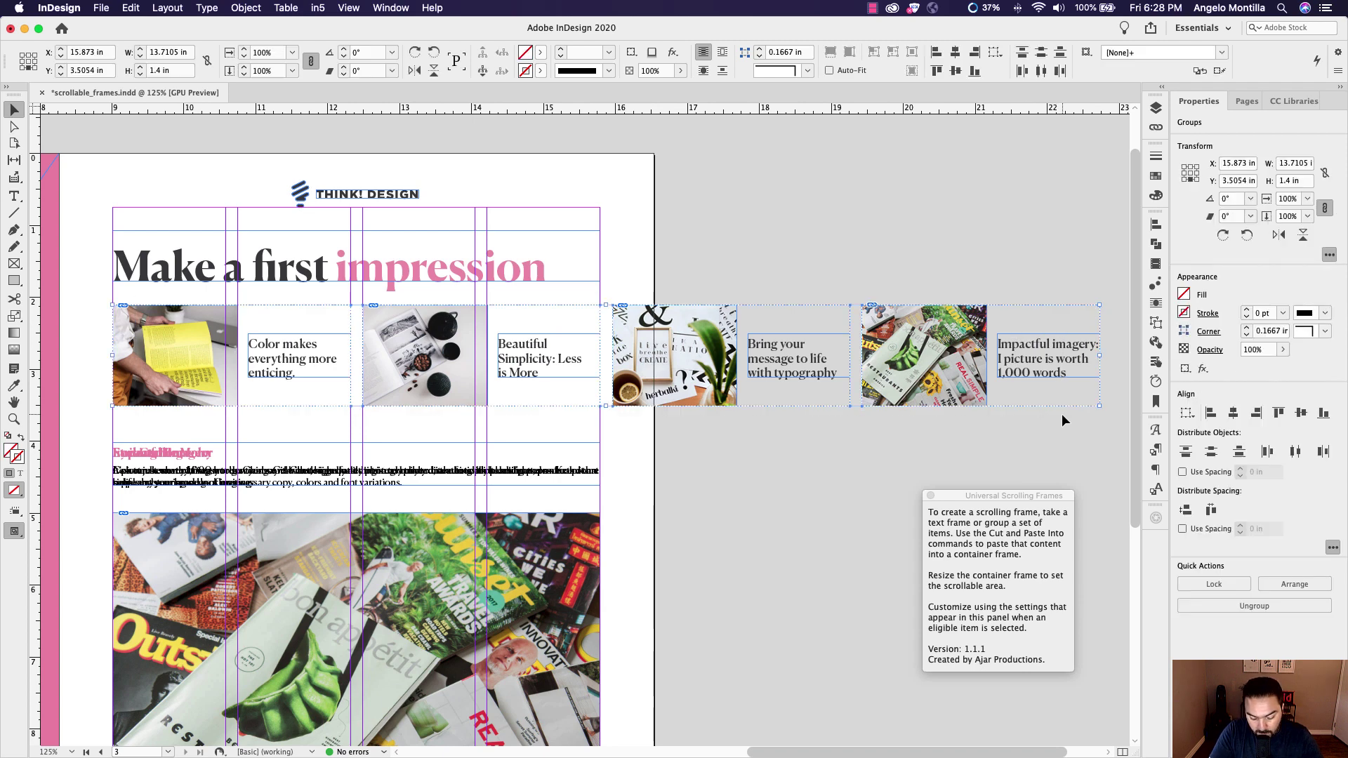
key(super+g)
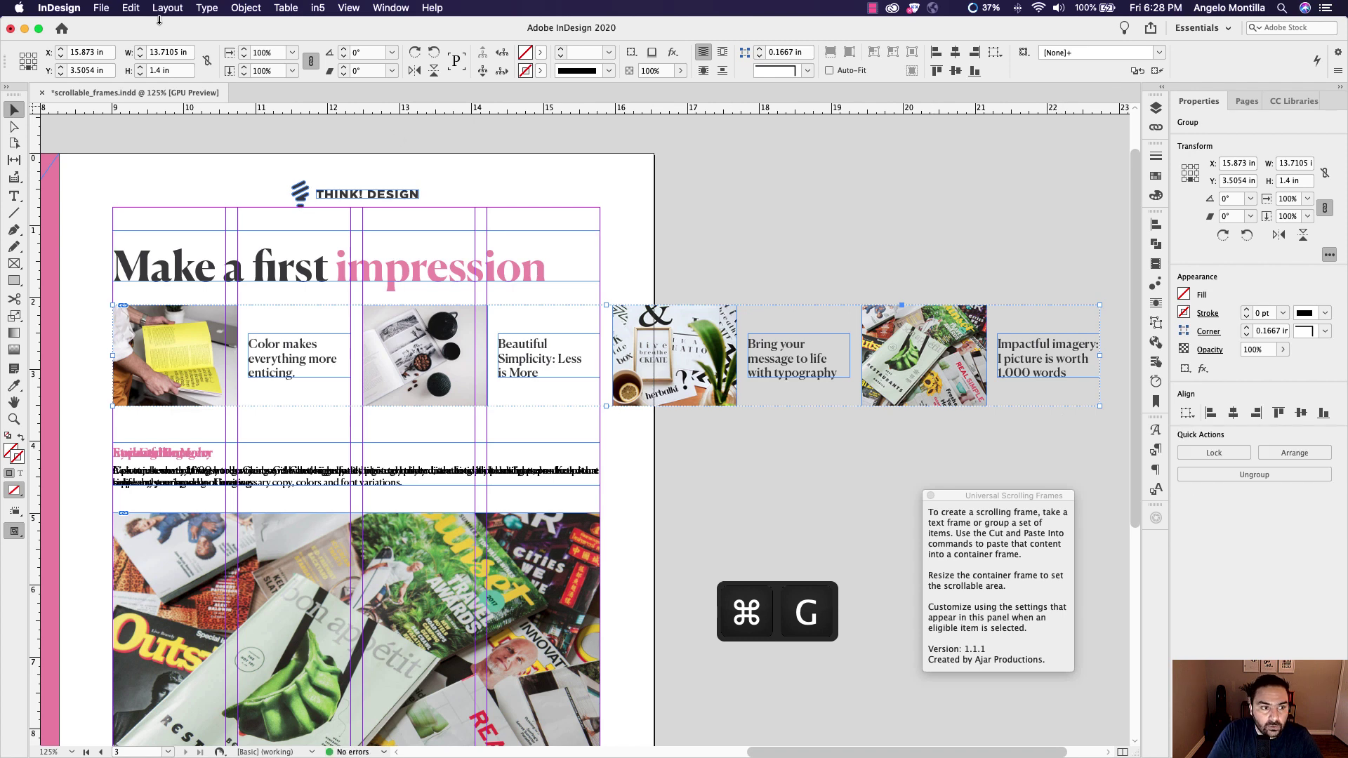
click(245, 8)
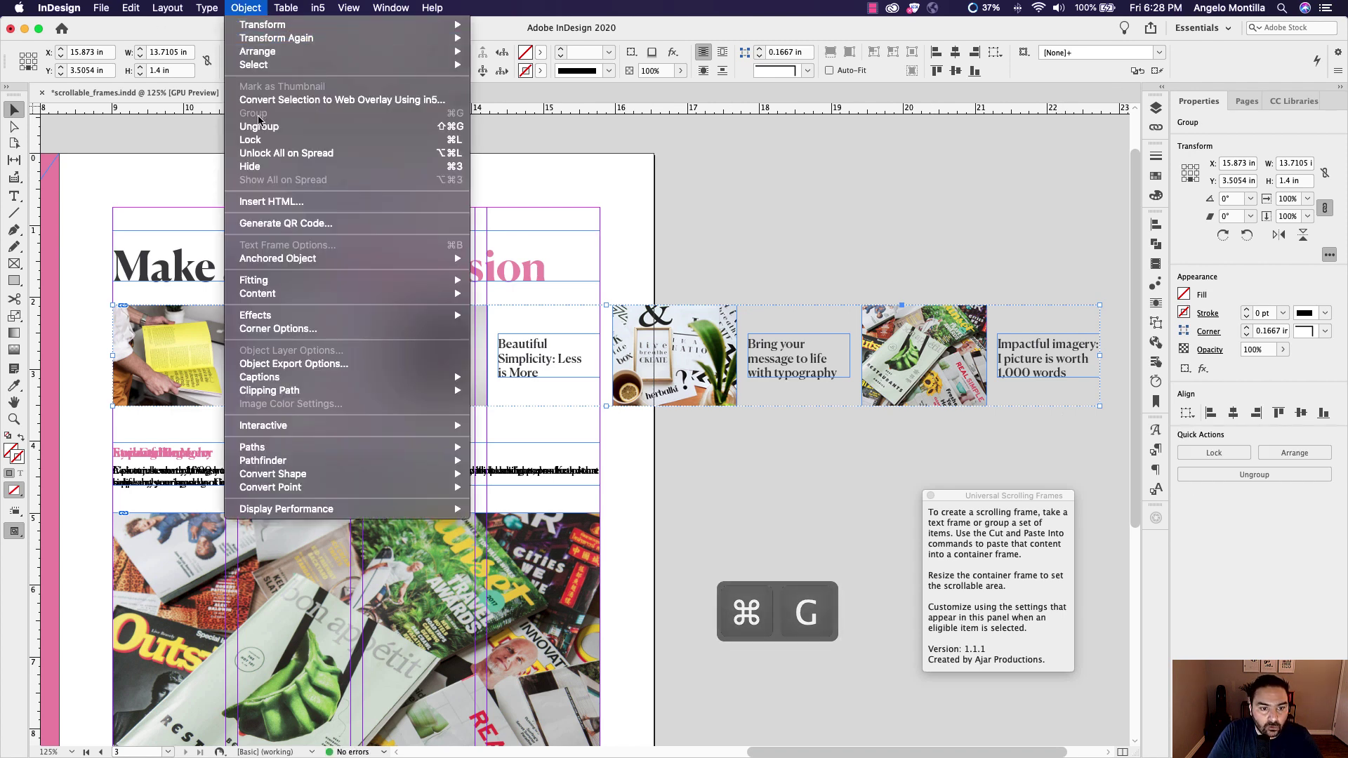
click(246, 7)
click(466, 432)
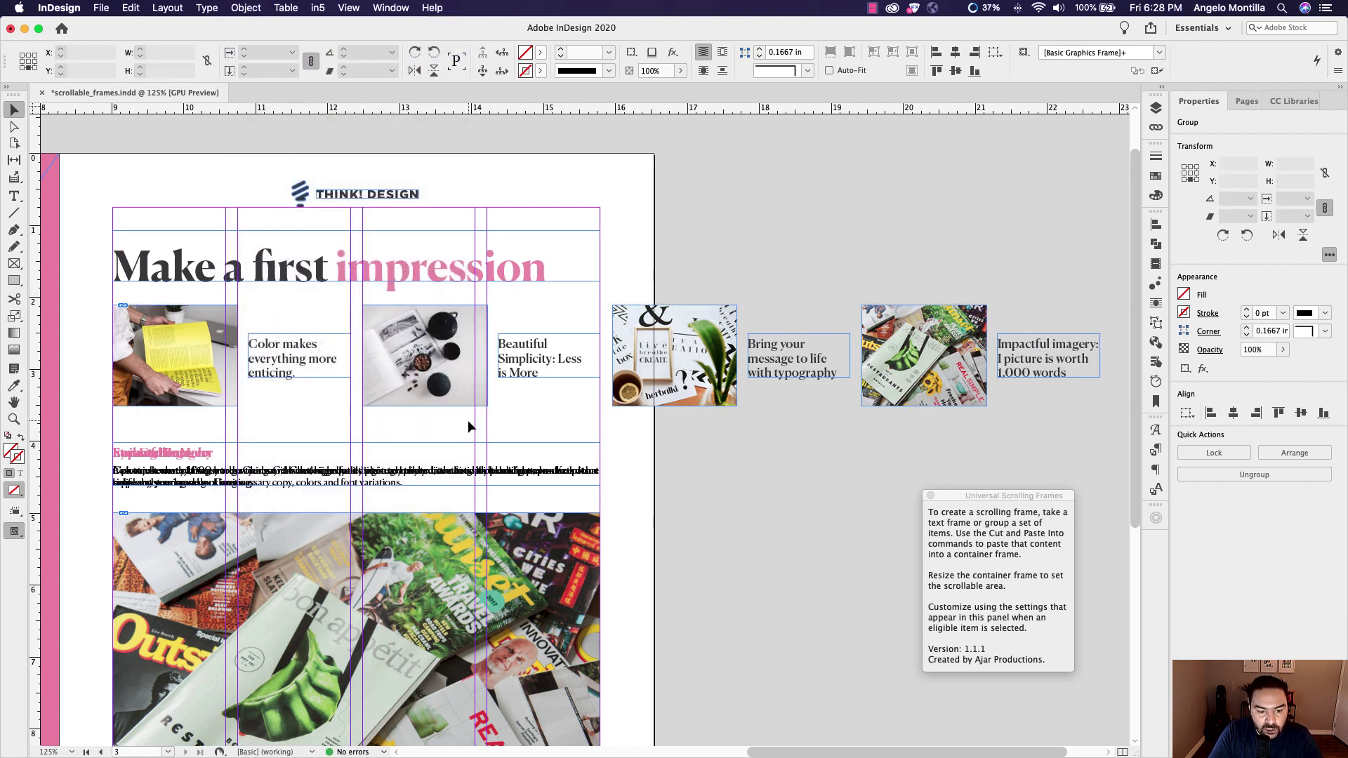
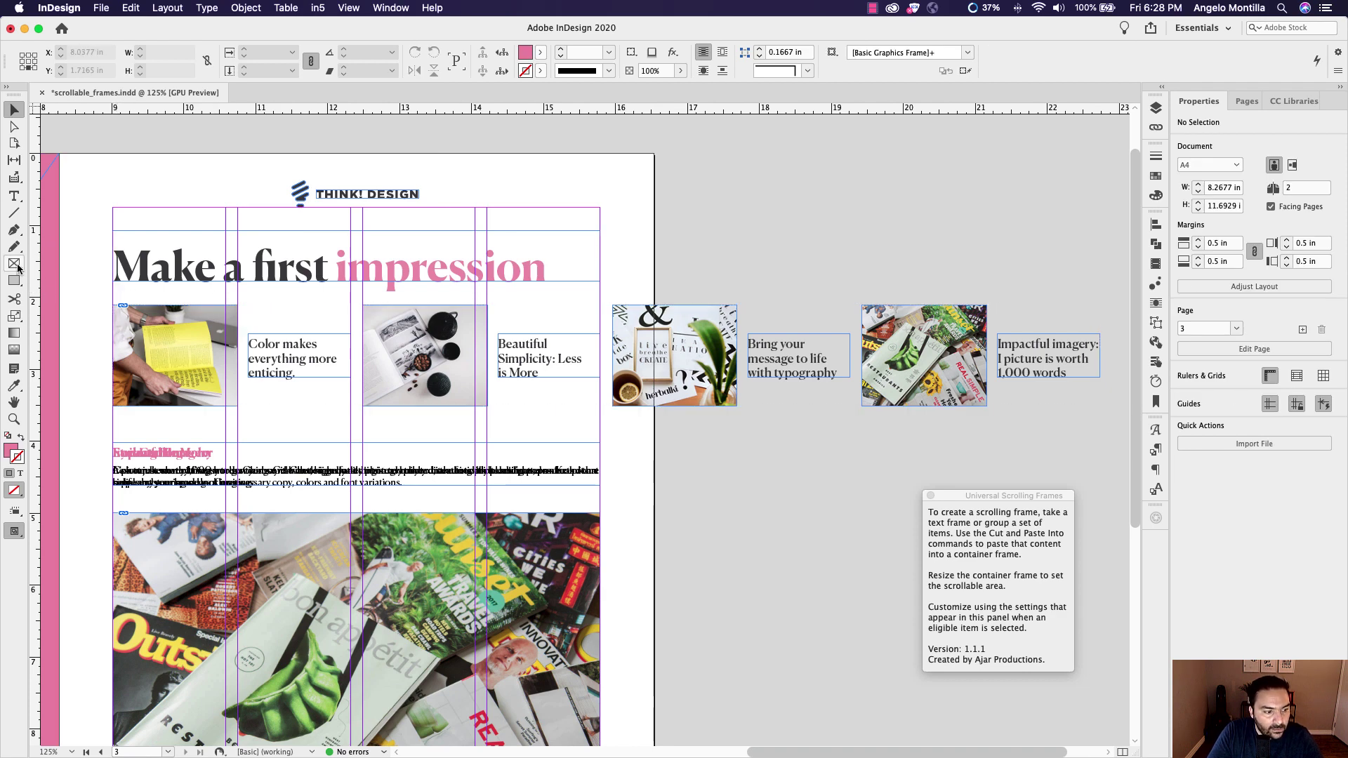
Move the combined group onto the pasteboard and draw an empty frame about 6.77 × 1.85 in between the page margins below the heading.
drag(146, 334, 704, 361)
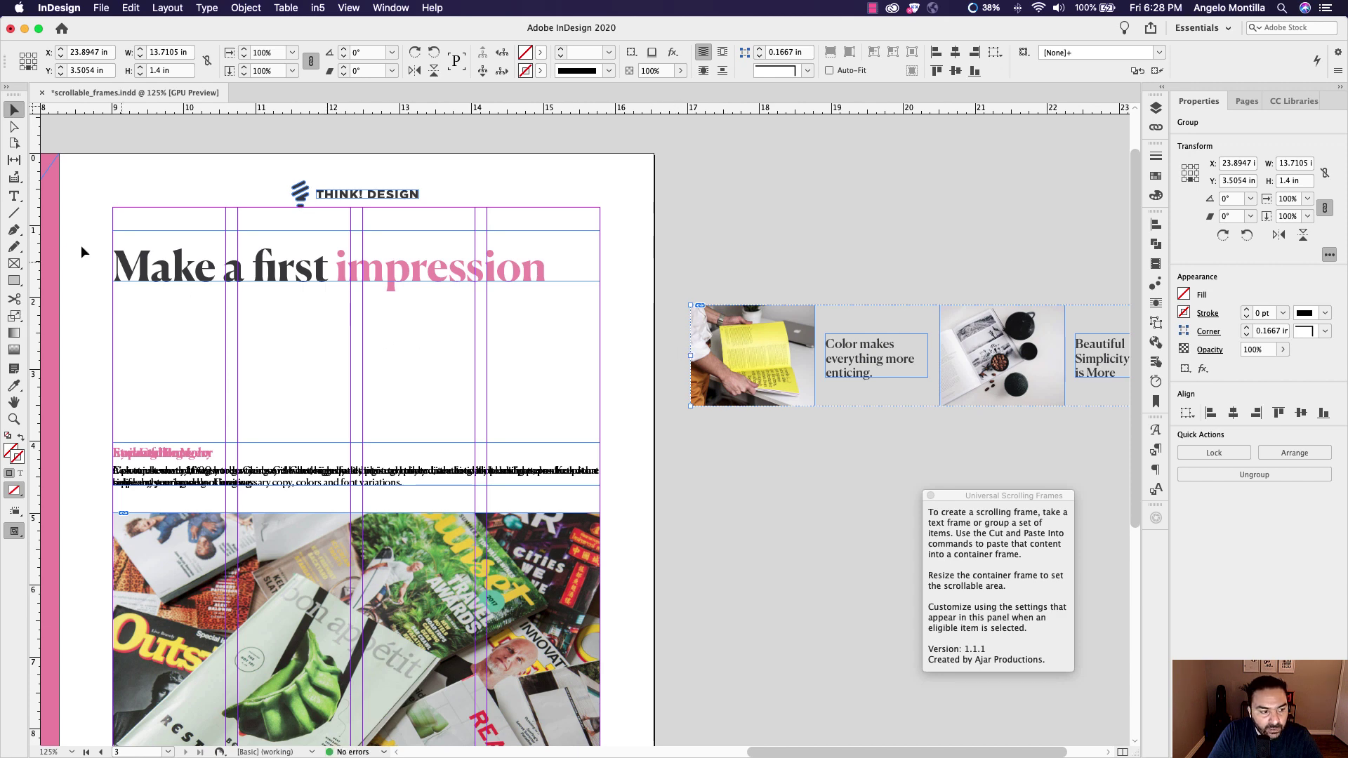
click(14, 264)
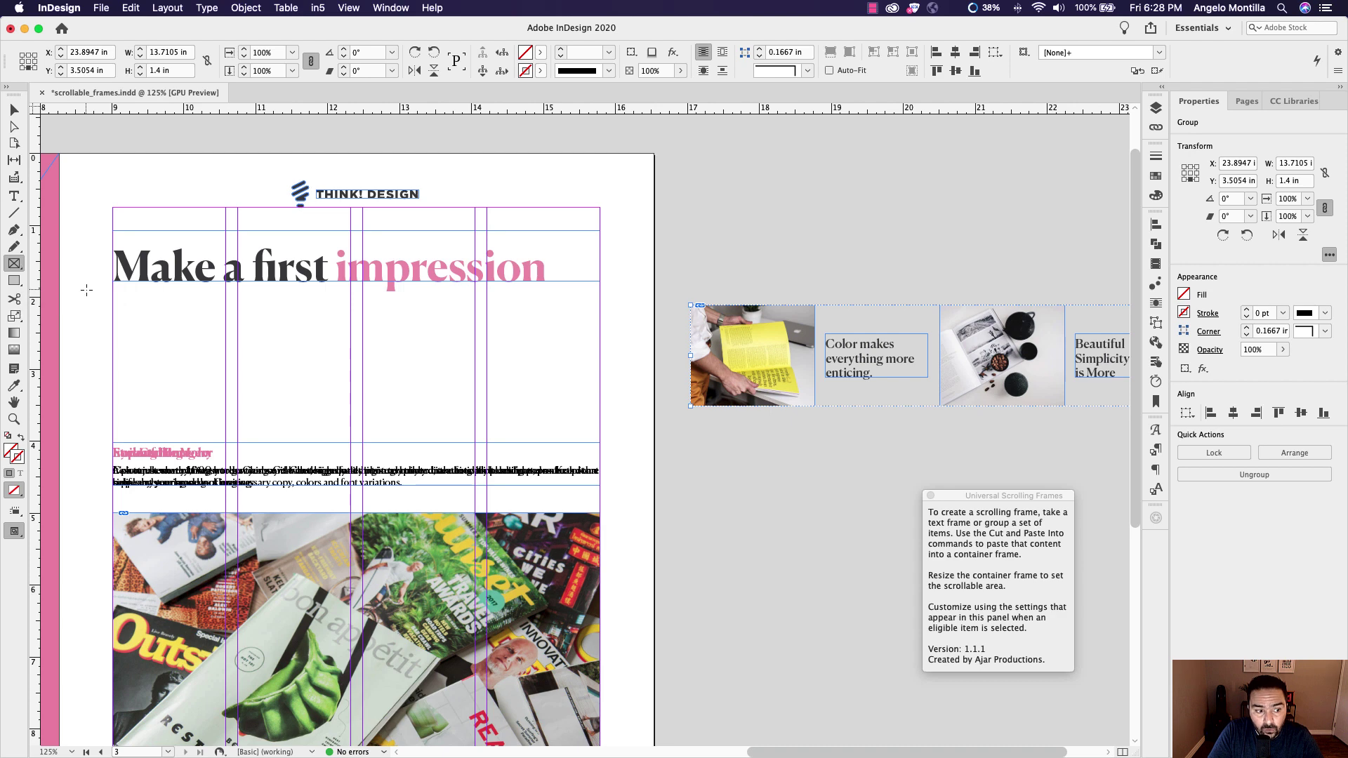
drag(113, 293, 599, 424)
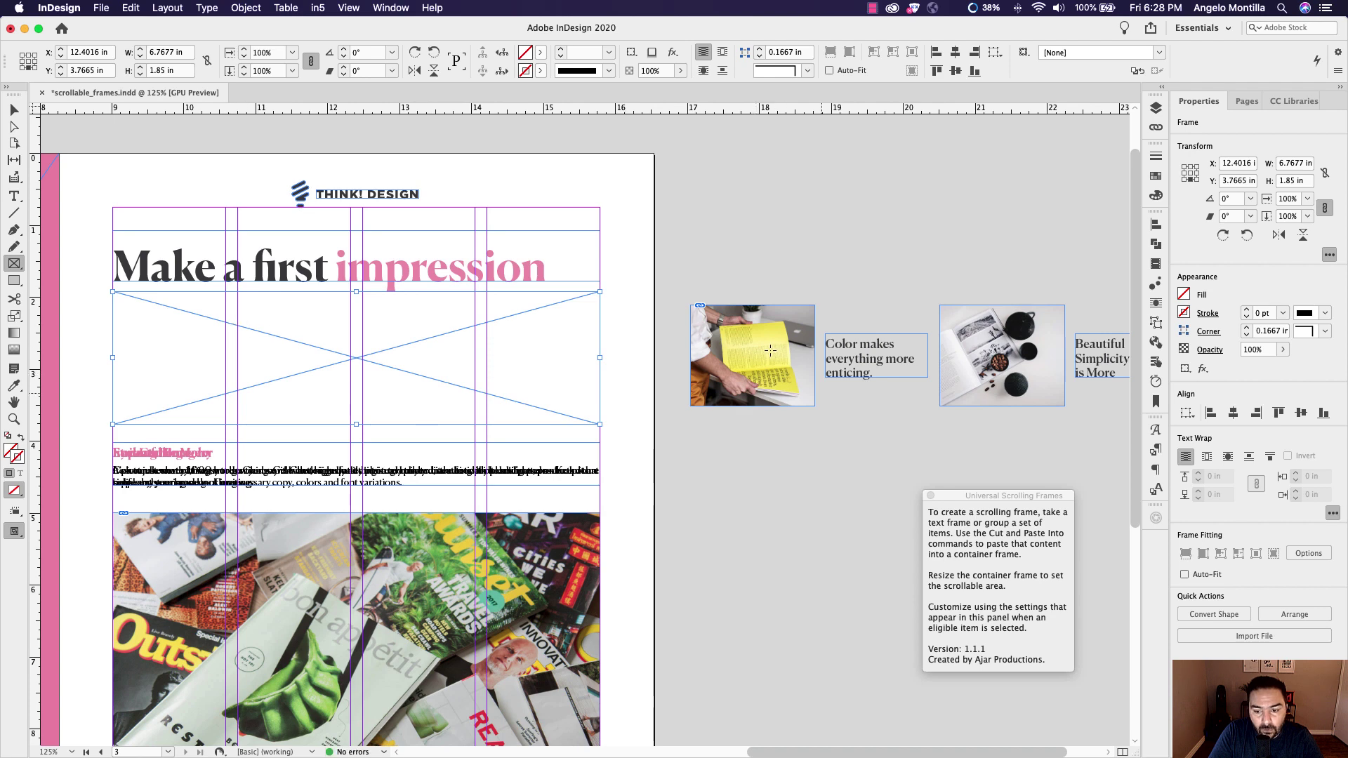
Cut the combined image and caption group from the pasteboard and paste it into the empty frame below the heading.
click(15, 110)
click(752, 355)
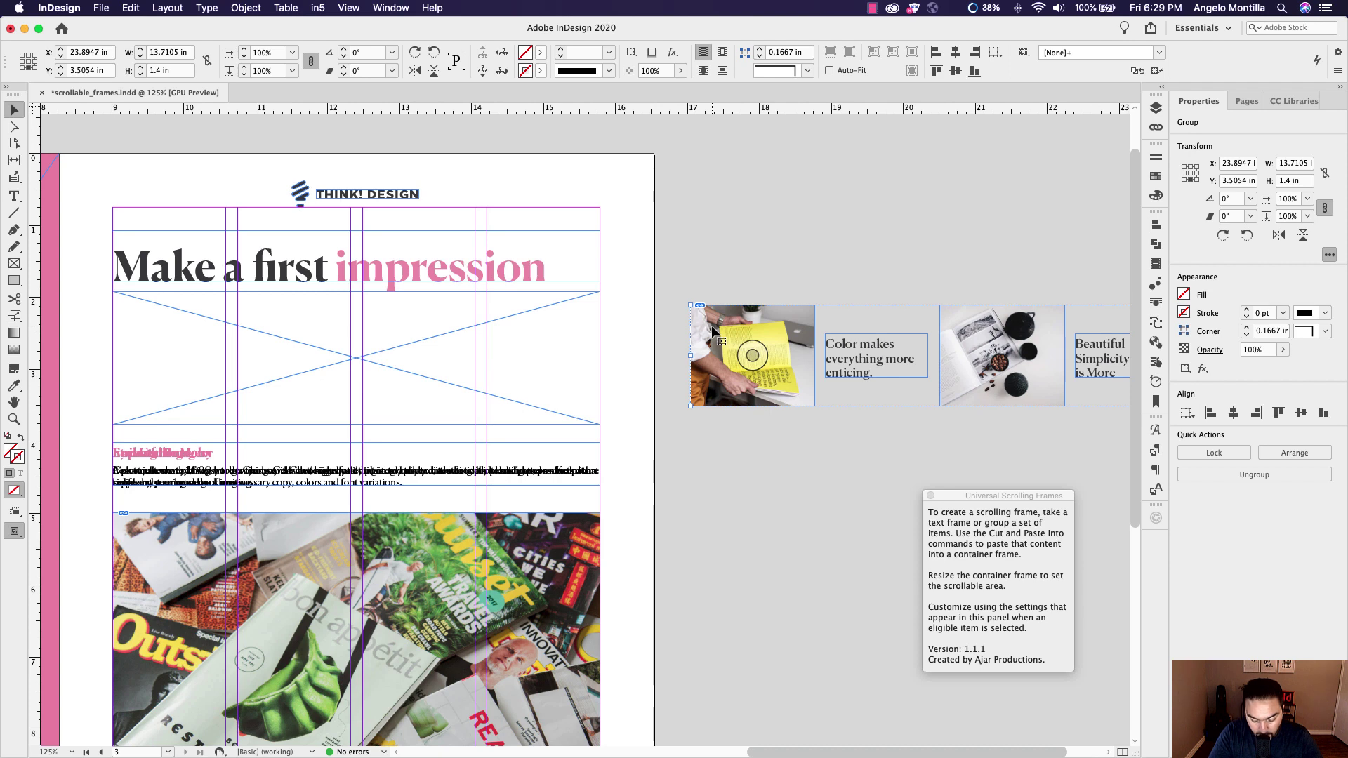
key(super+x)
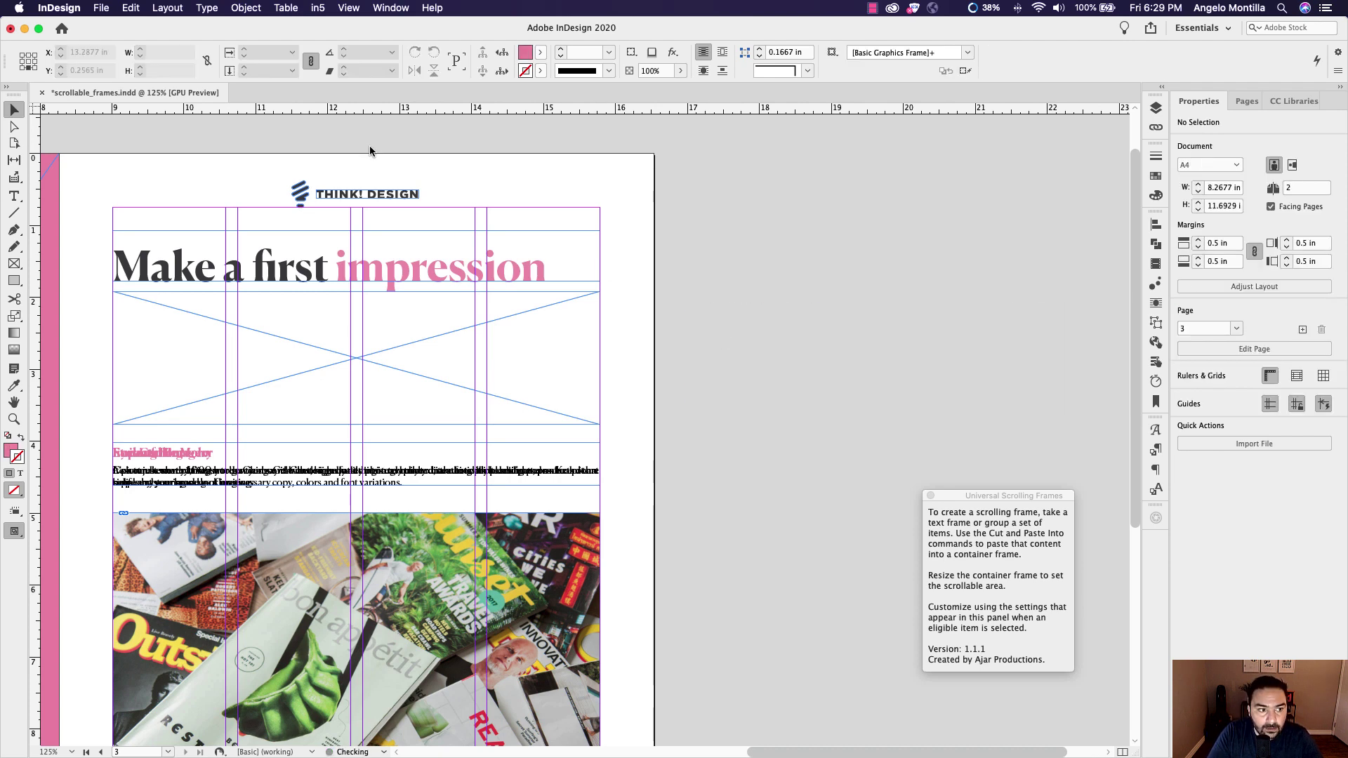
click(130, 8)
click(141, 9)
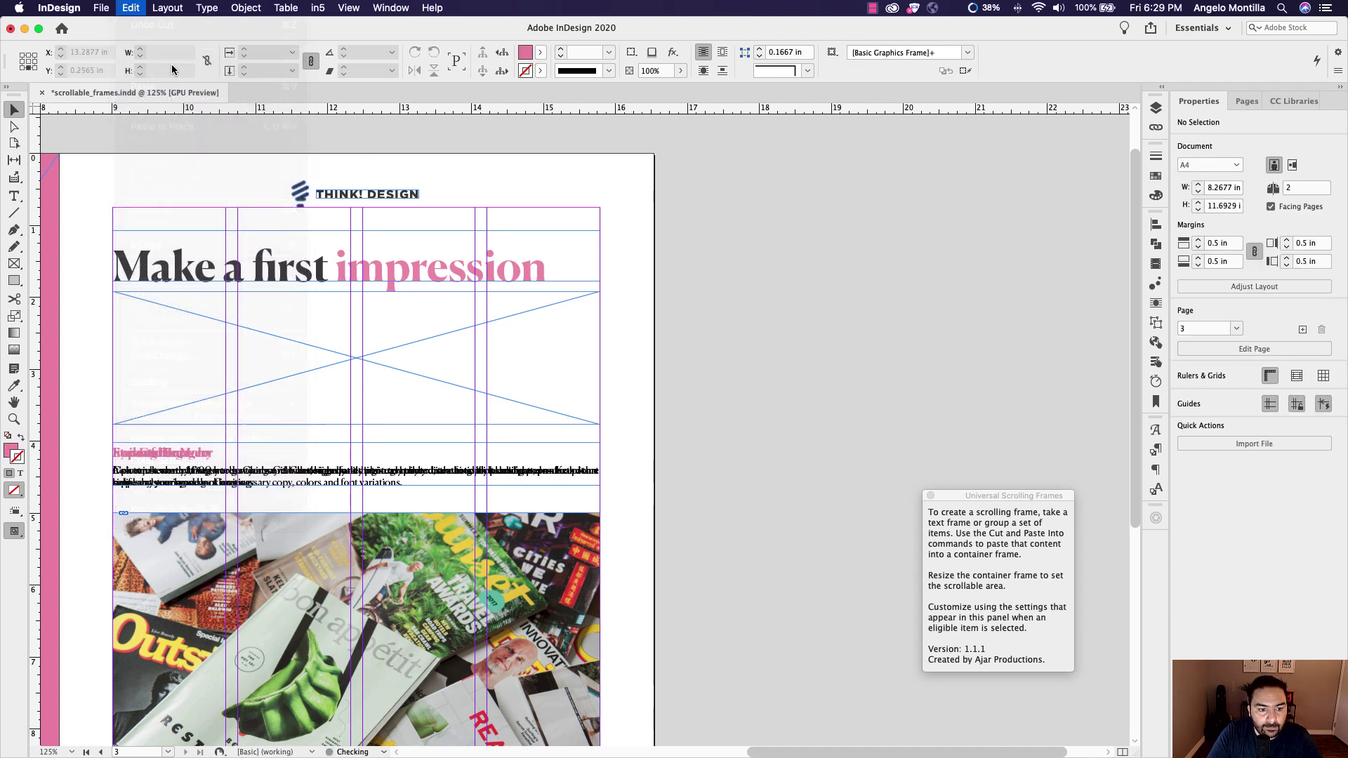
click(288, 390)
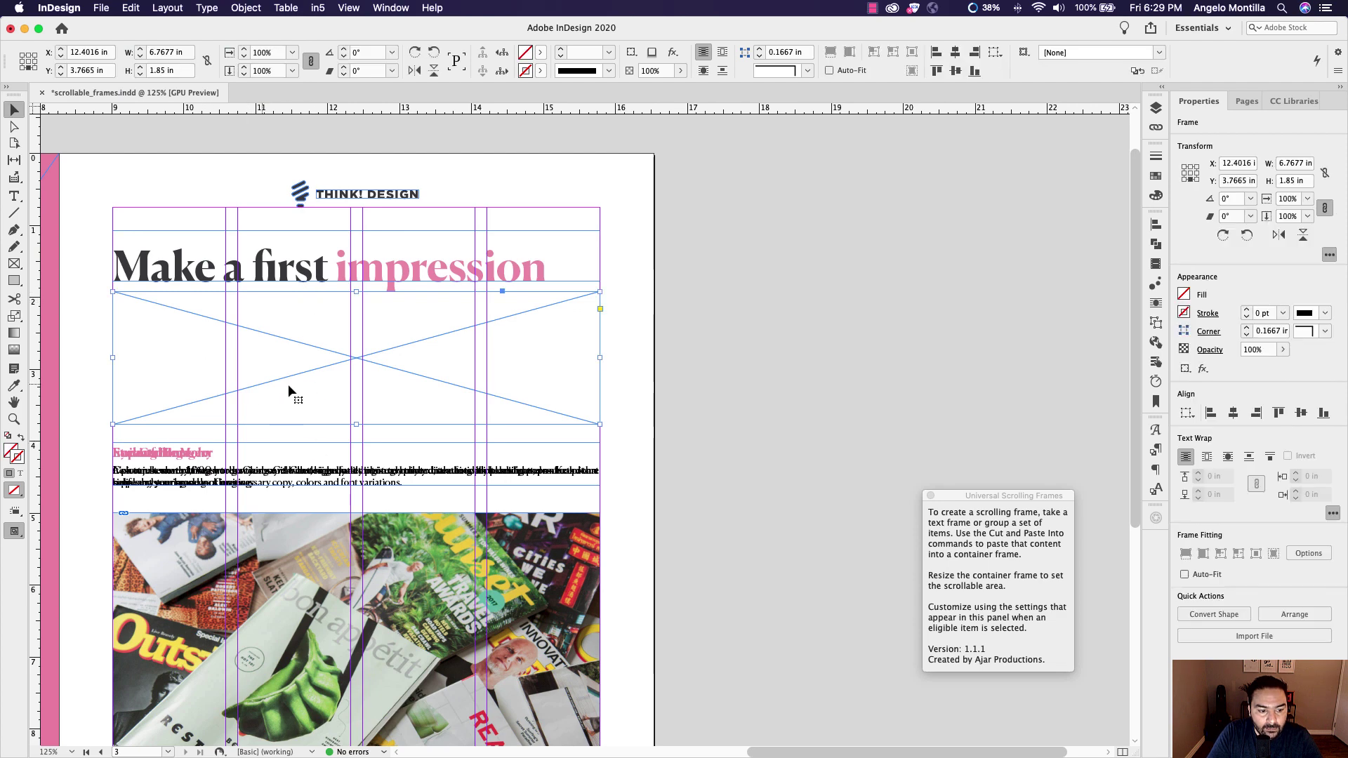
right_click(325, 328)
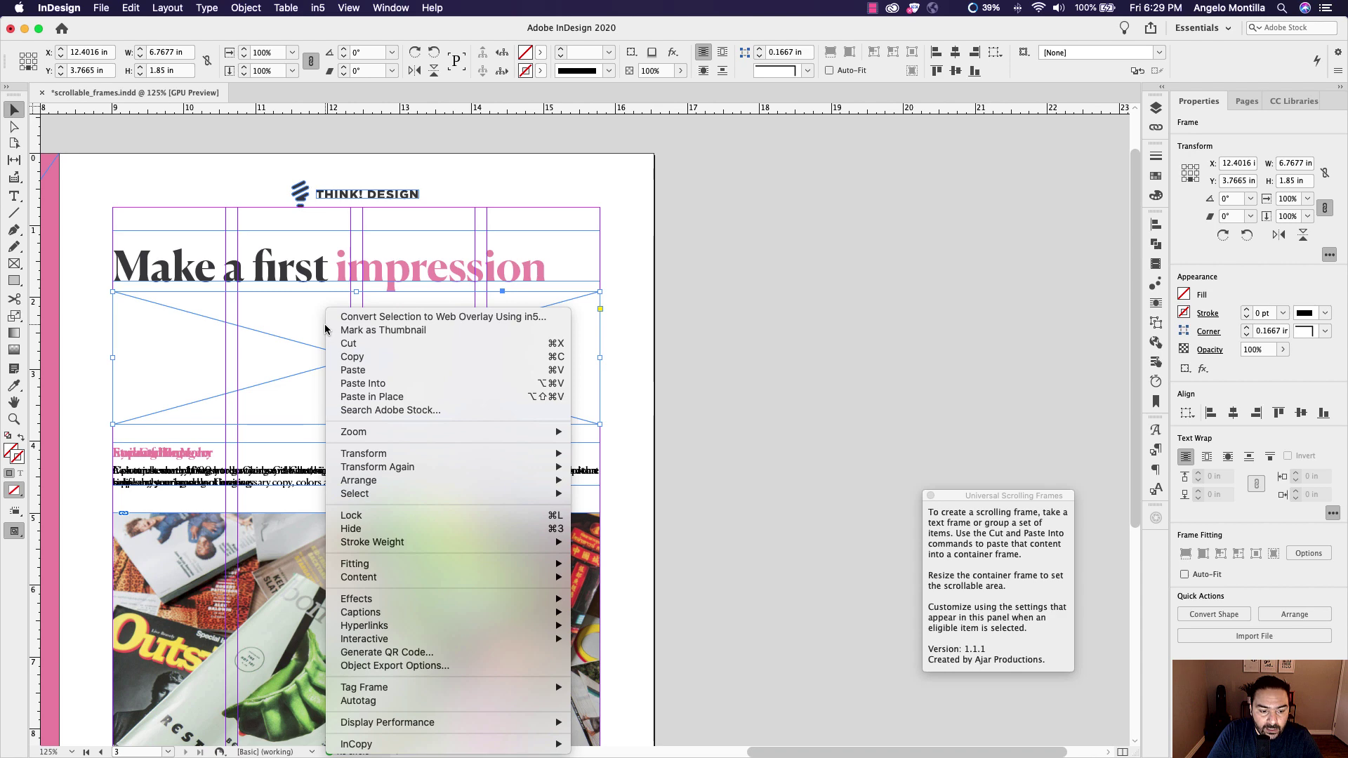
click(403, 383)
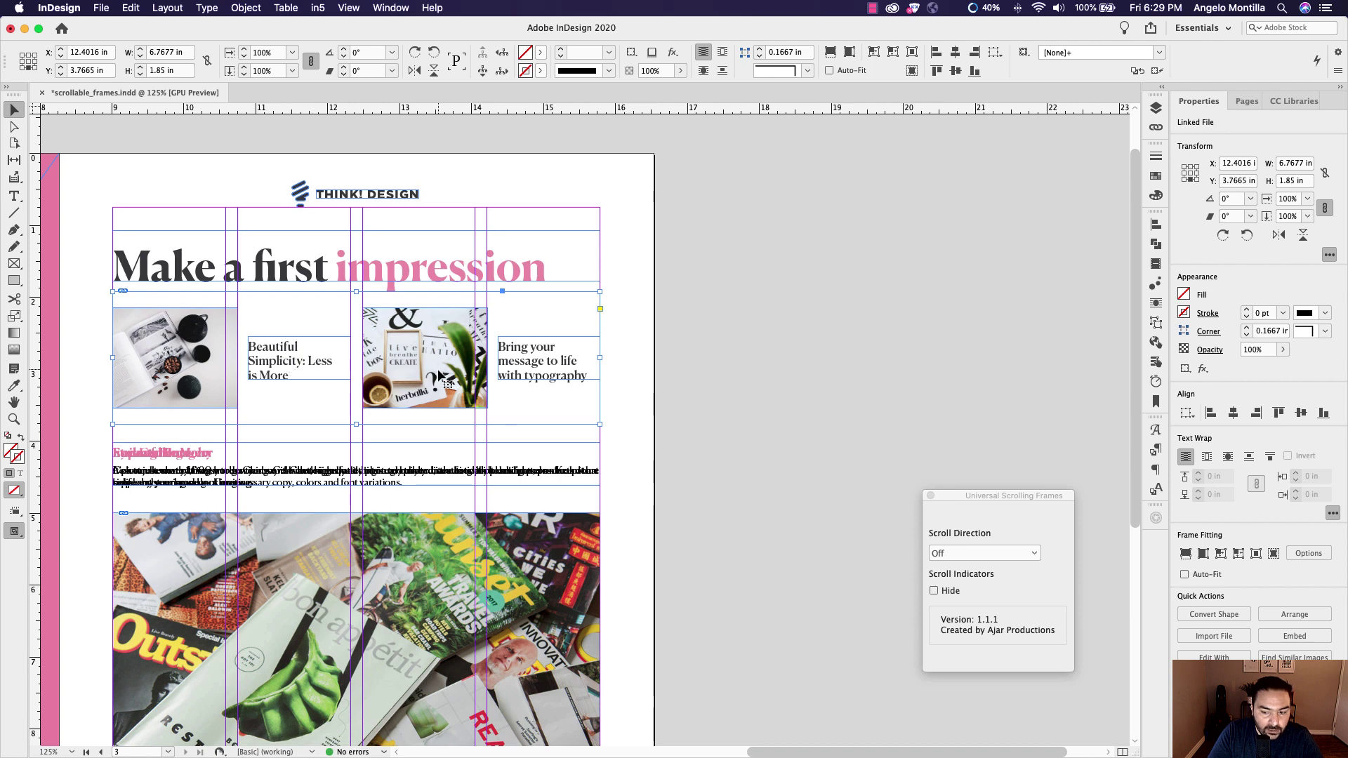
Shift the pasted group within its container frame so the yellow book image starts at the frame's left edge.
drag(986, 497, 732, 219)
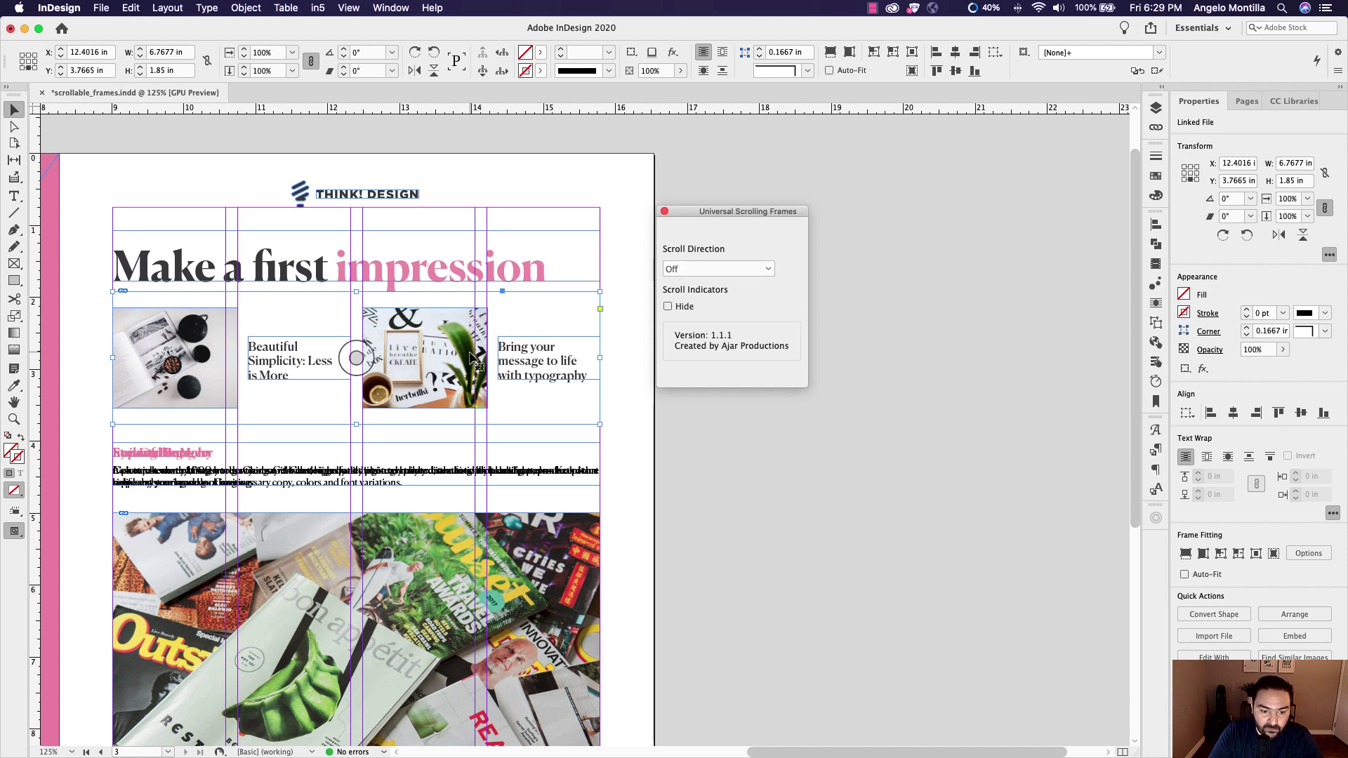
click(441, 344)
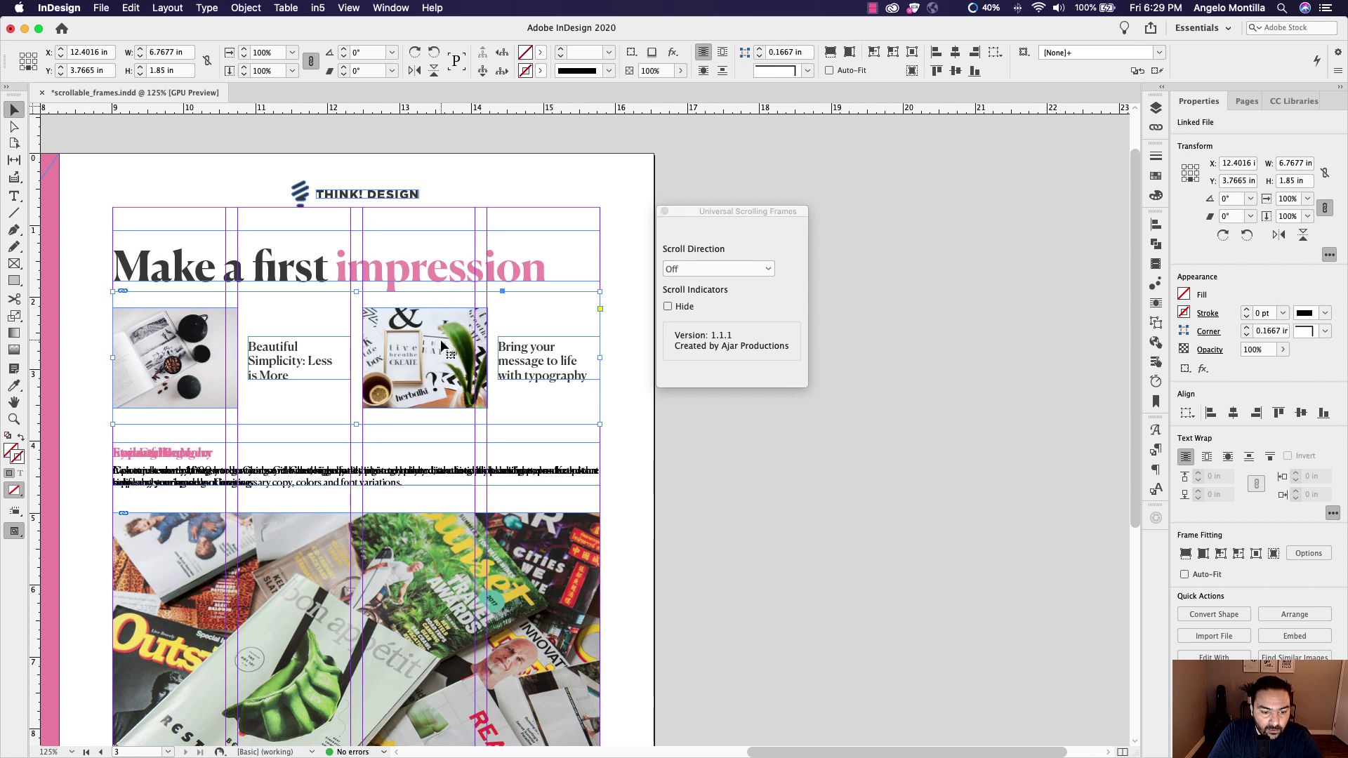
drag(695, 215, 978, 220)
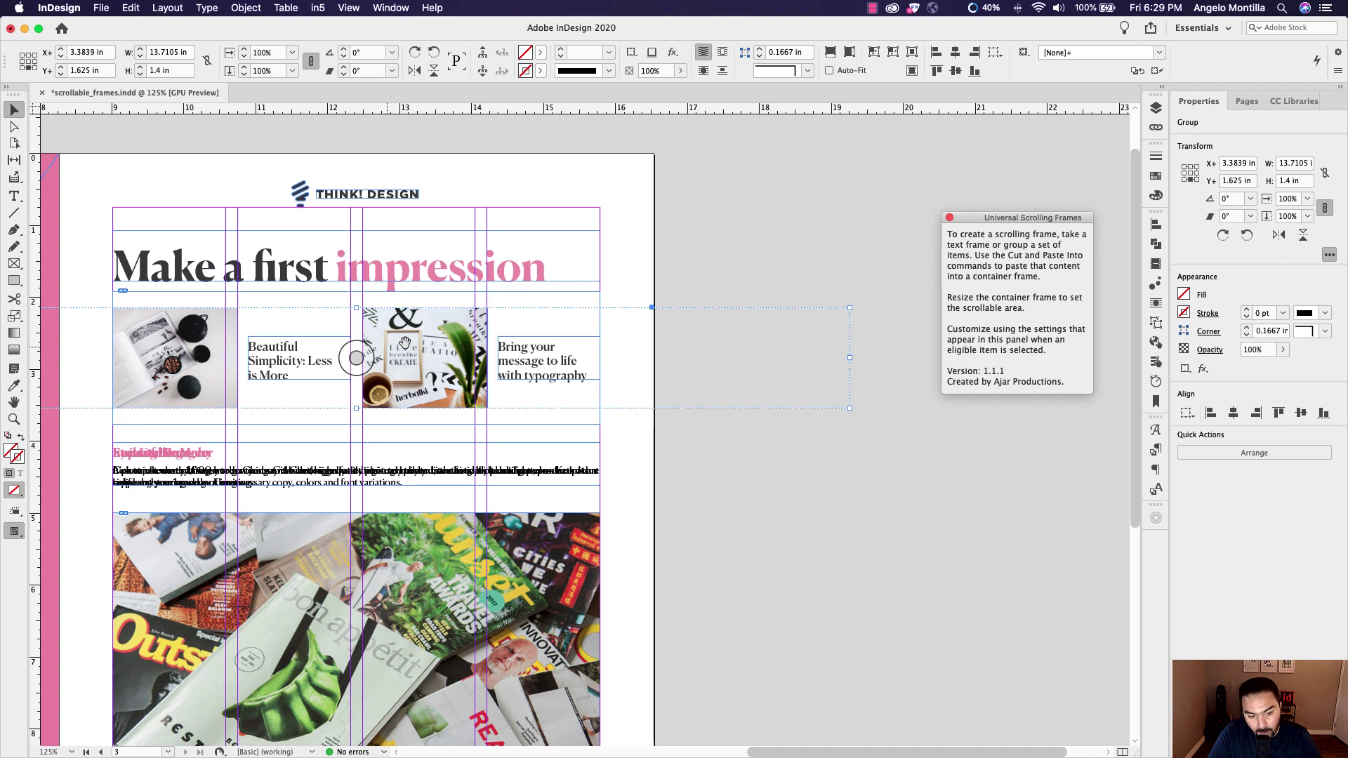
drag(372, 342, 633, 344)
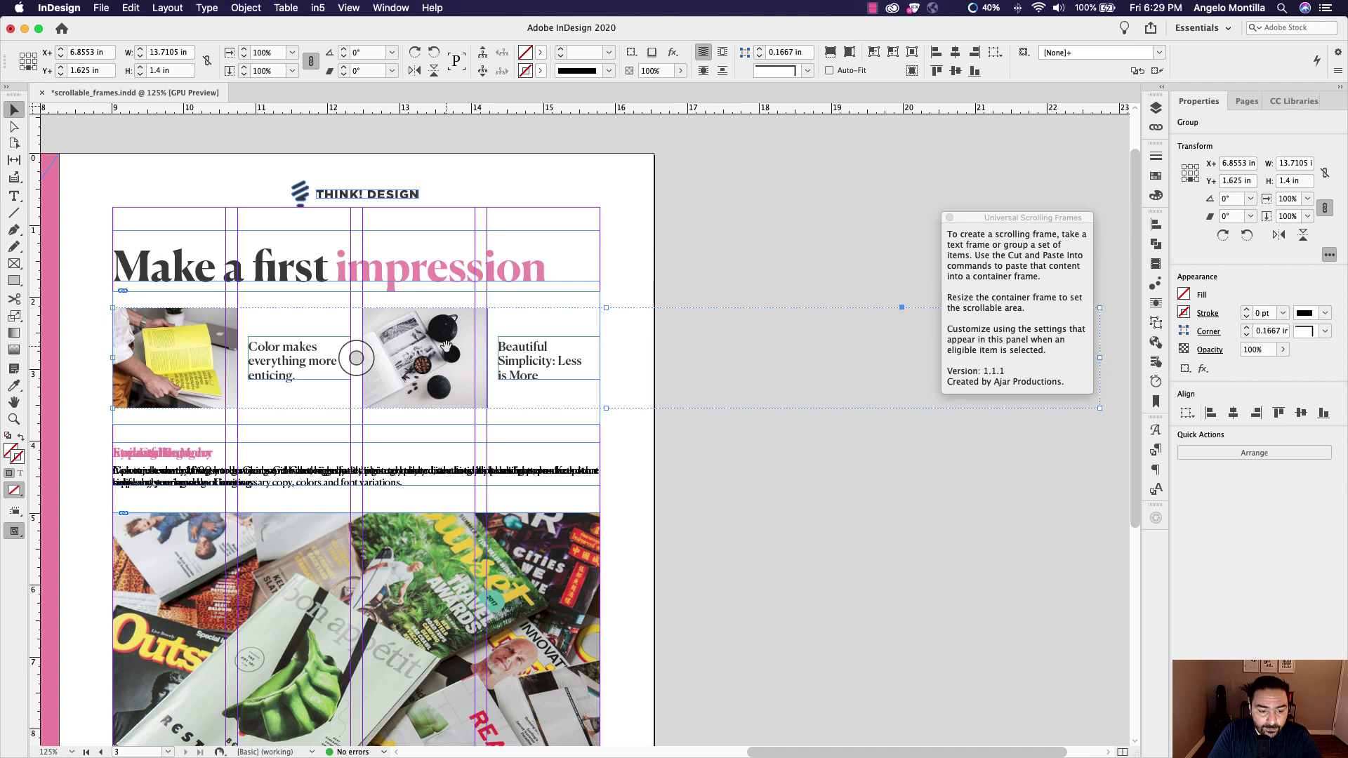
key(Left)
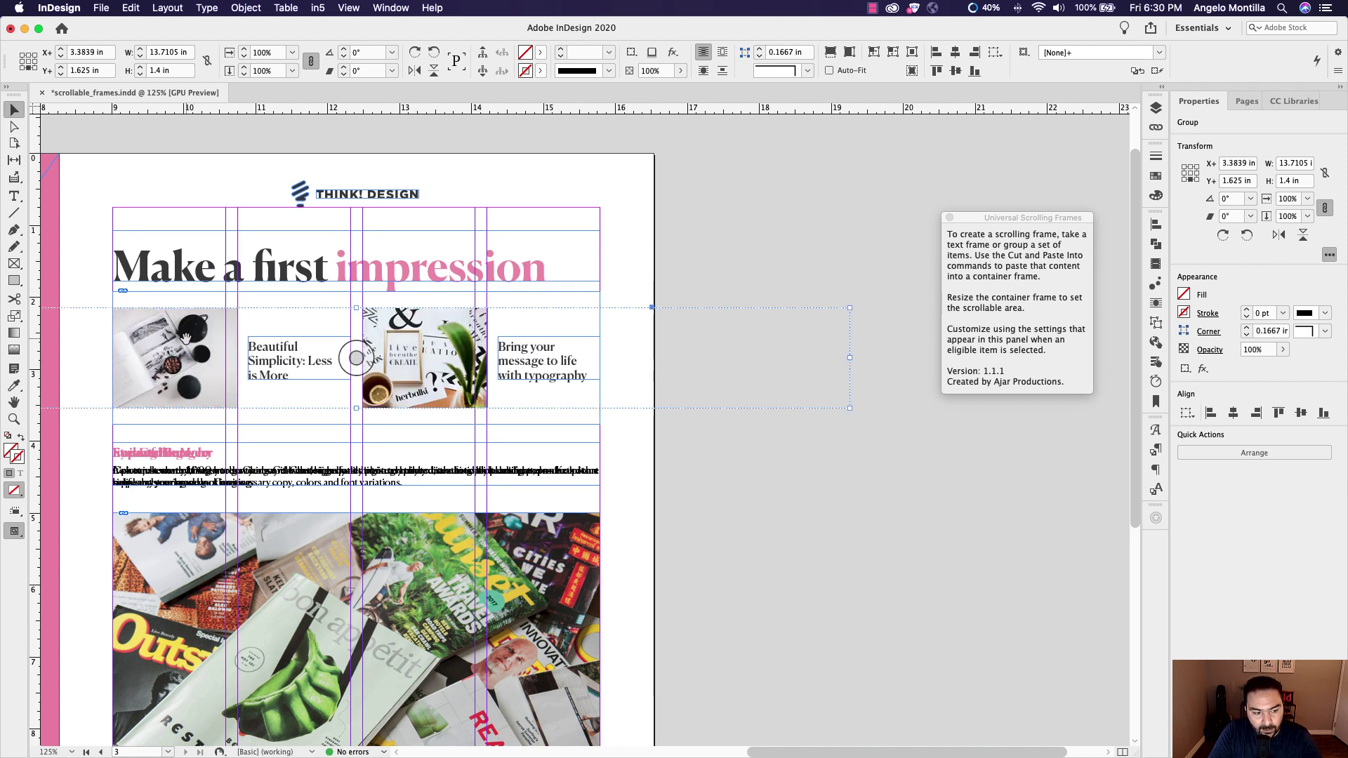
drag(192, 340, 420, 341)
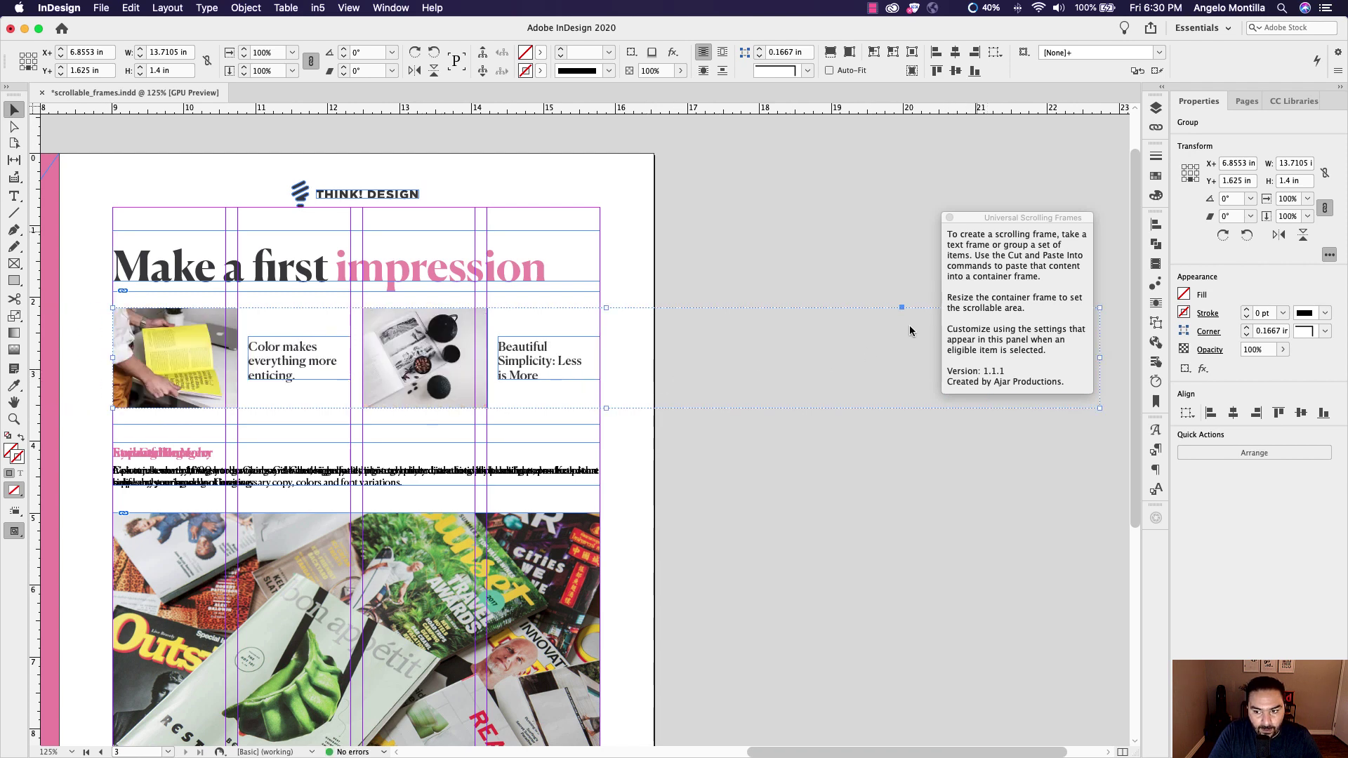
Set the container frame's scroll direction to Horizontal in Universal Scrolling Frames.
drag(986, 223, 725, 237)
click(664, 267)
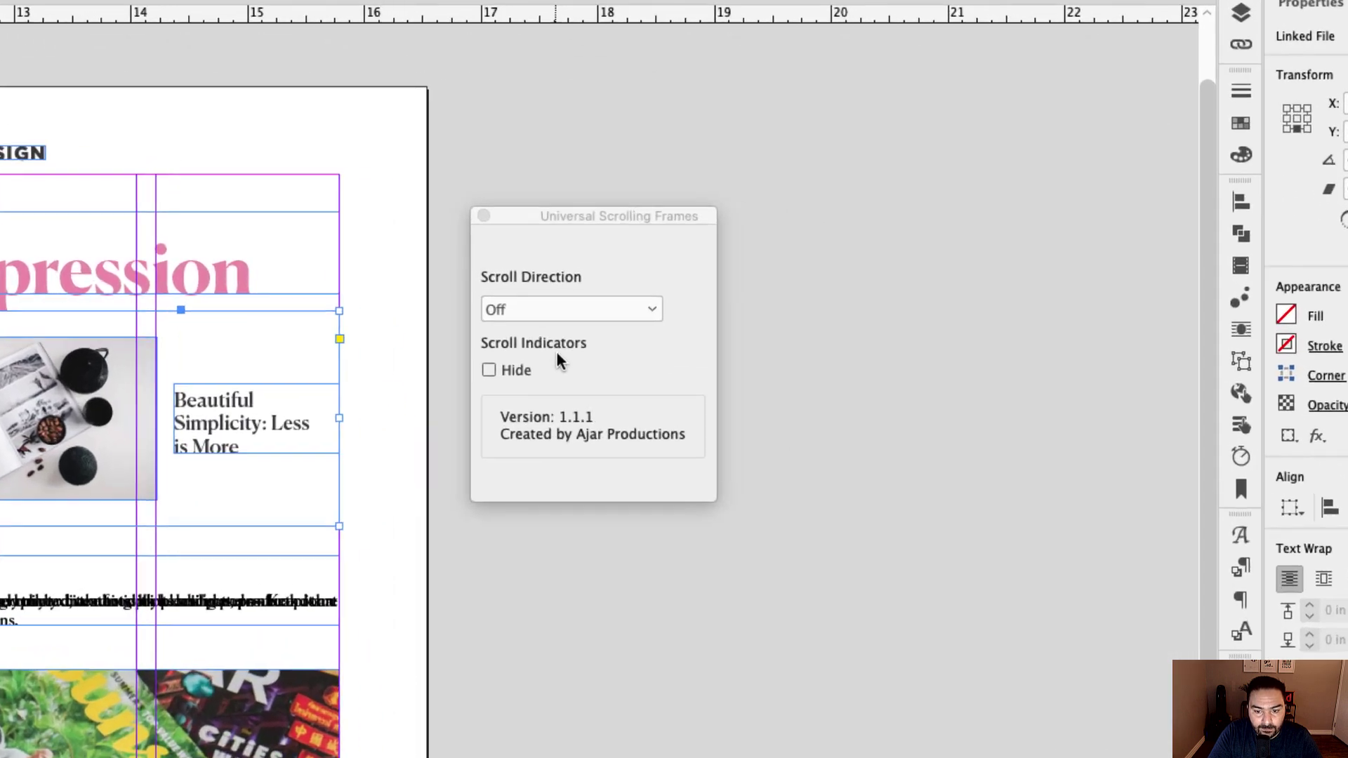
click(509, 316)
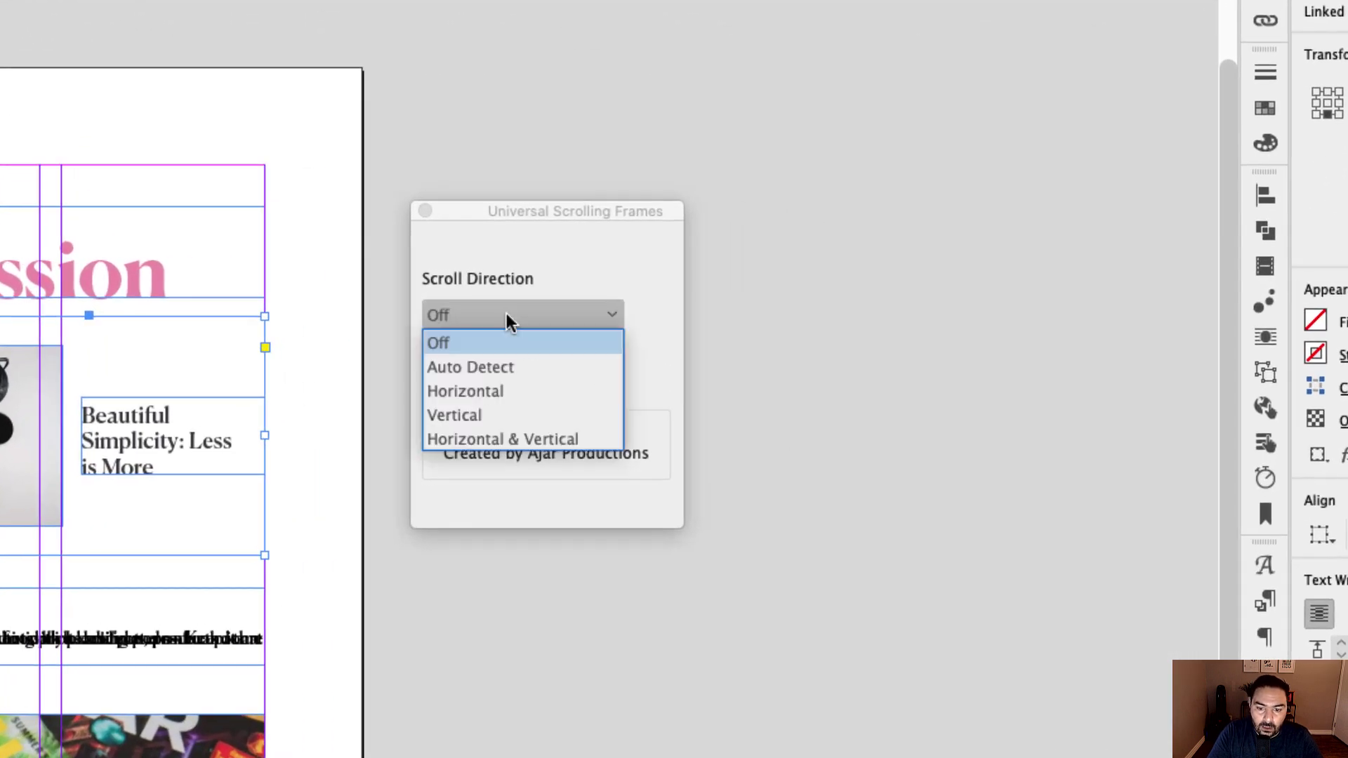
click(467, 365)
click(470, 317)
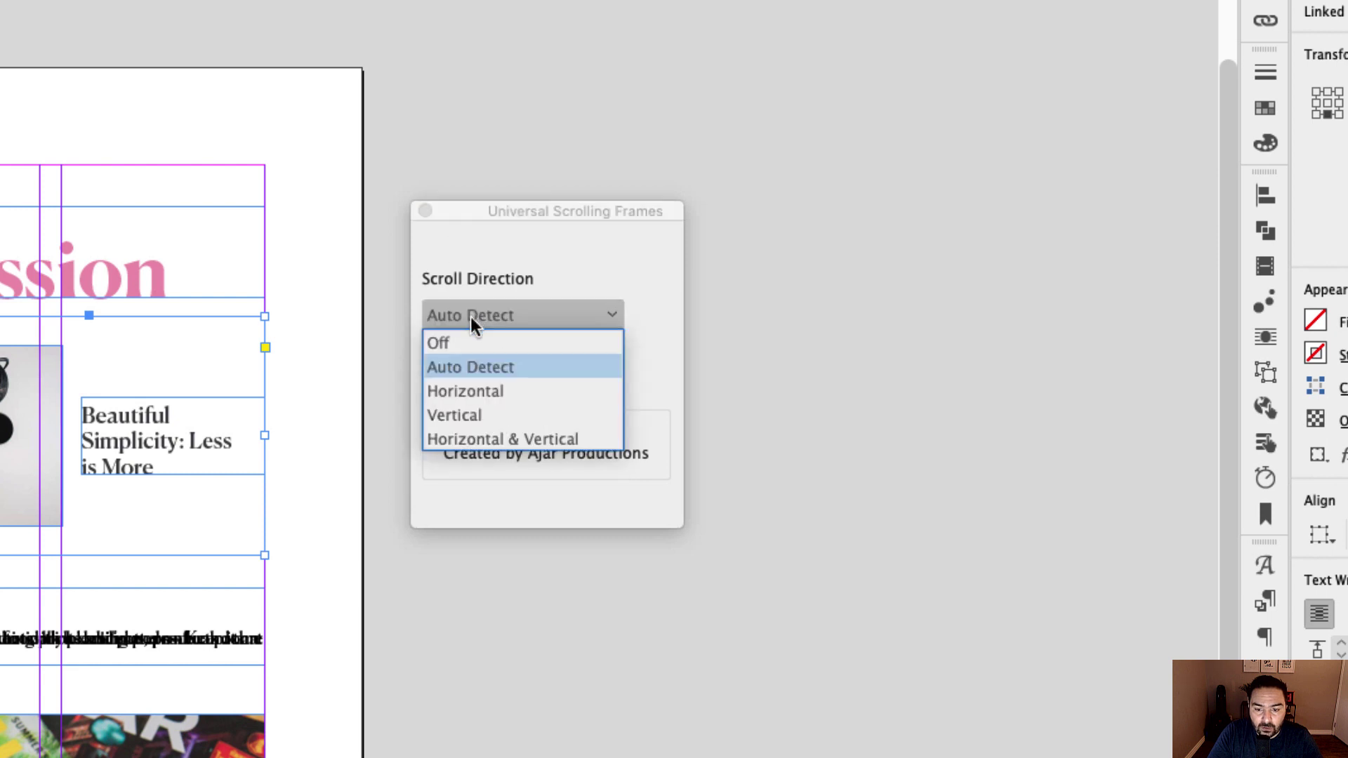
click(469, 388)
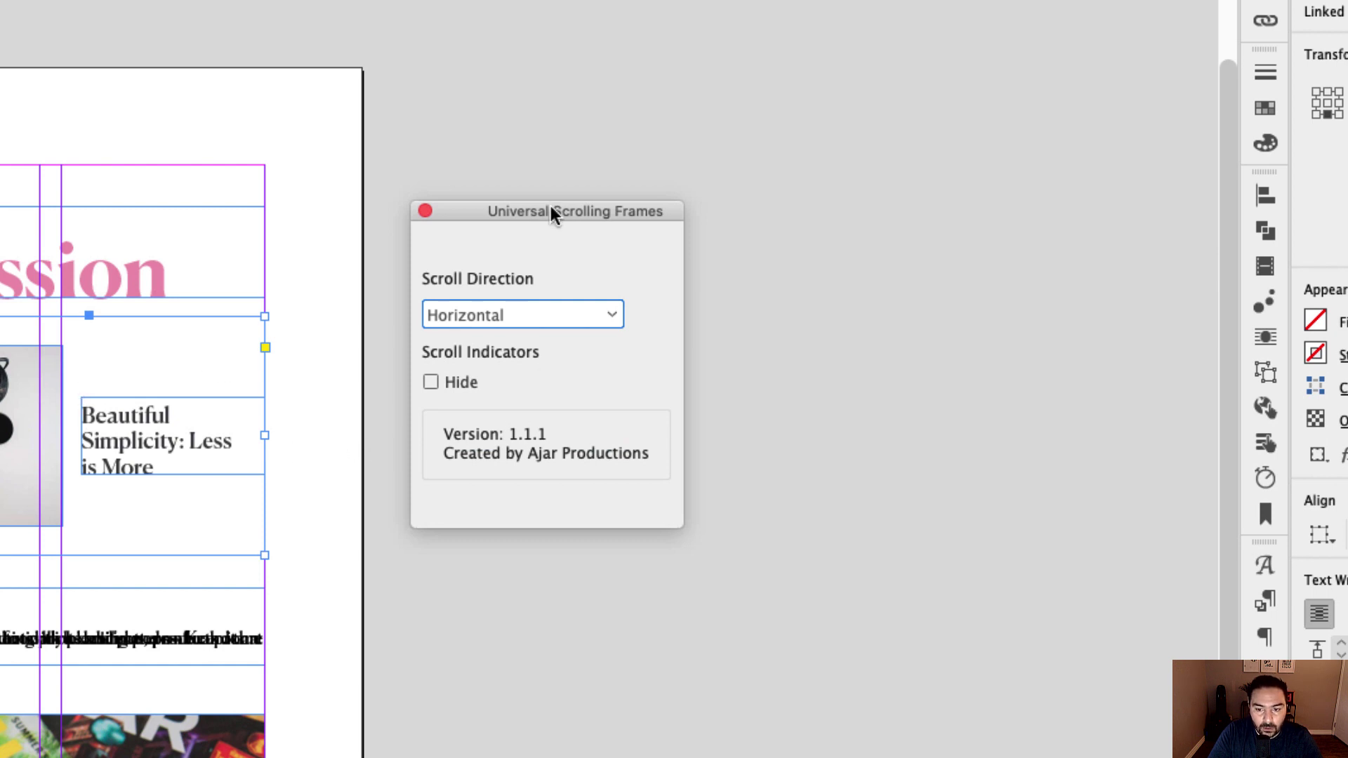
Trim the scrolling frame from its upper and lower edges to a height of about 1.63 in.
drag(550, 211, 567, 100)
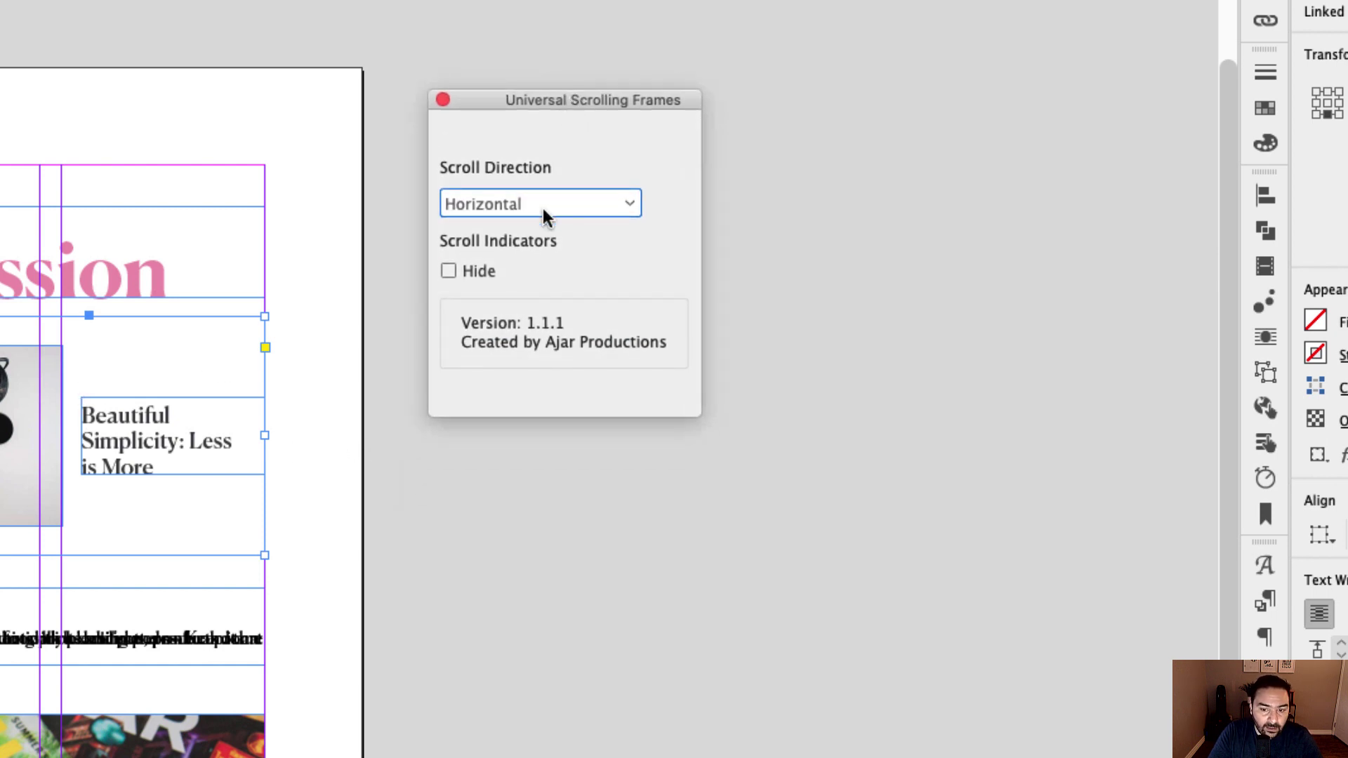
drag(550, 105, 516, 134)
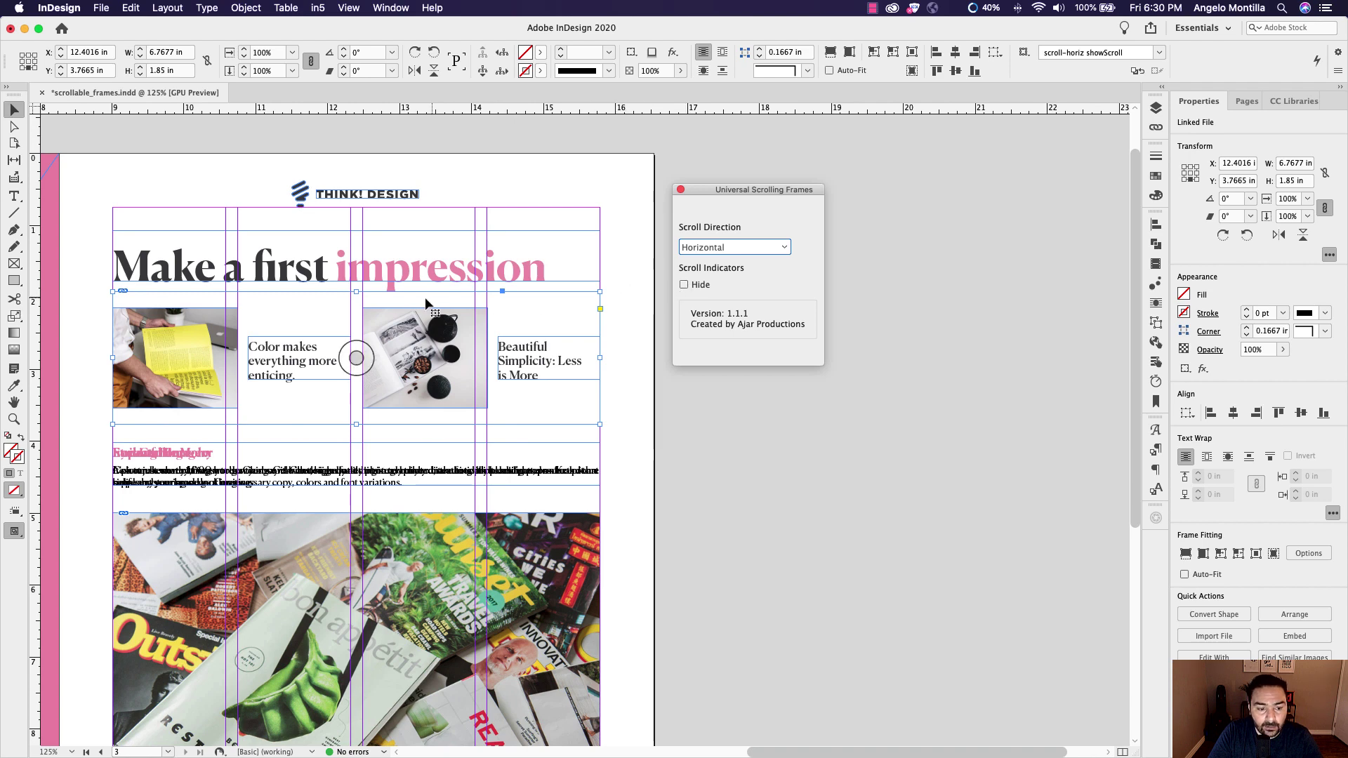
drag(356, 291, 354, 302)
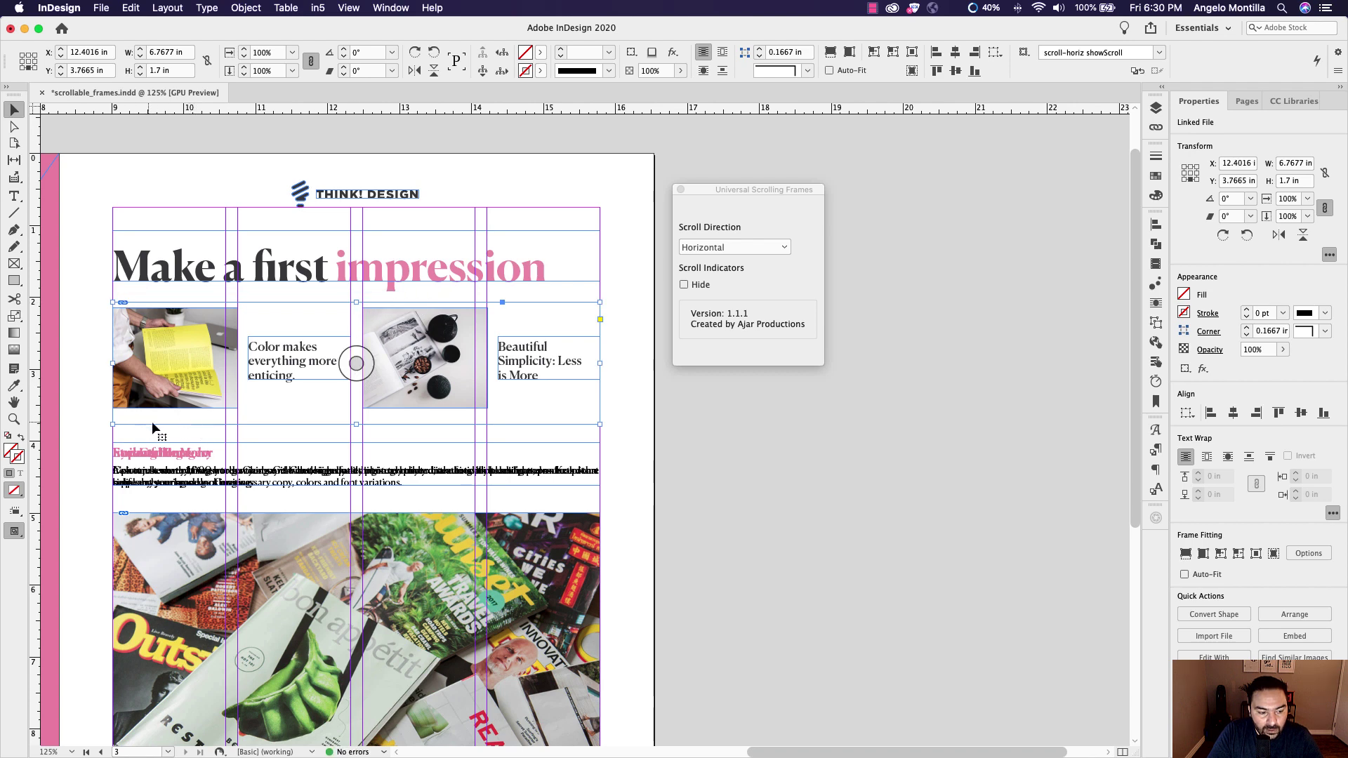
drag(355, 424, 358, 420)
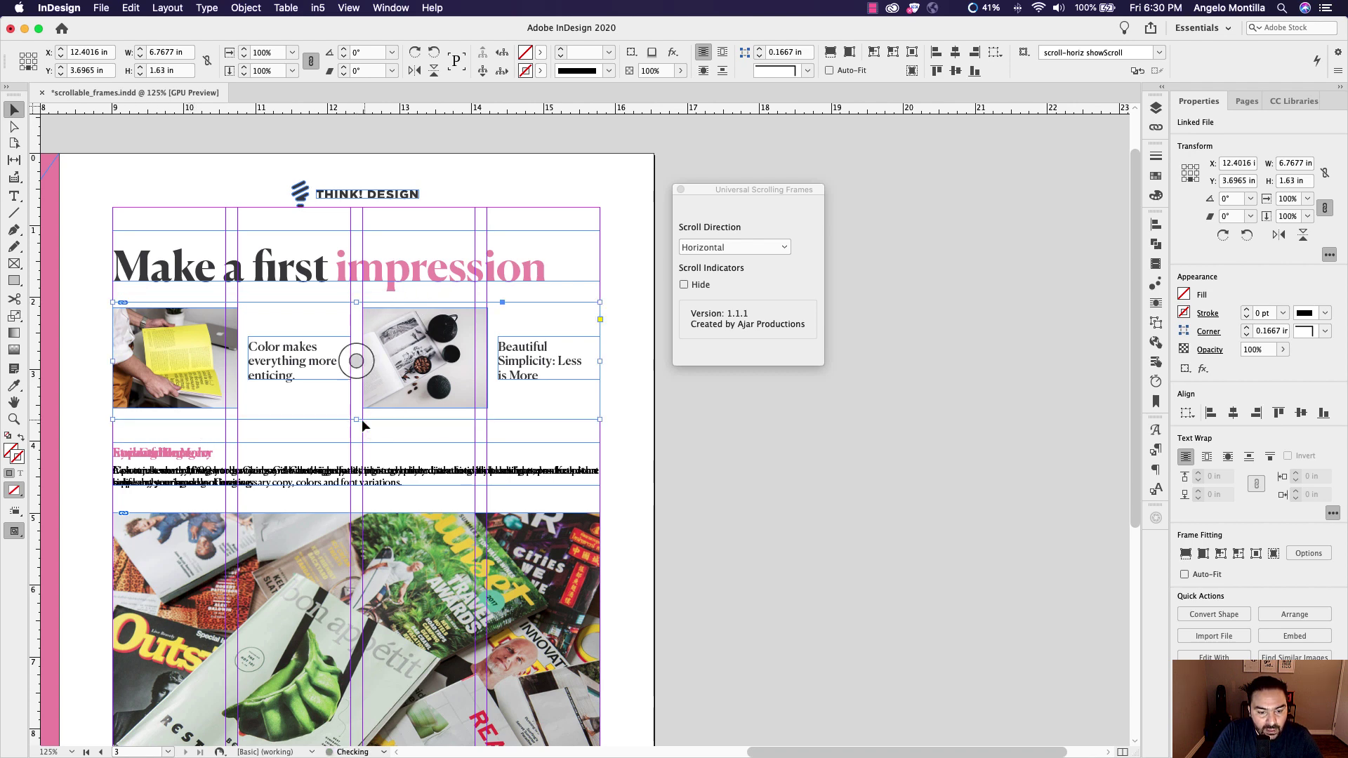
Preview the spread in EPUB Interactivity Preview and scroll the frame's images and captions back and forth.
click(1154, 343)
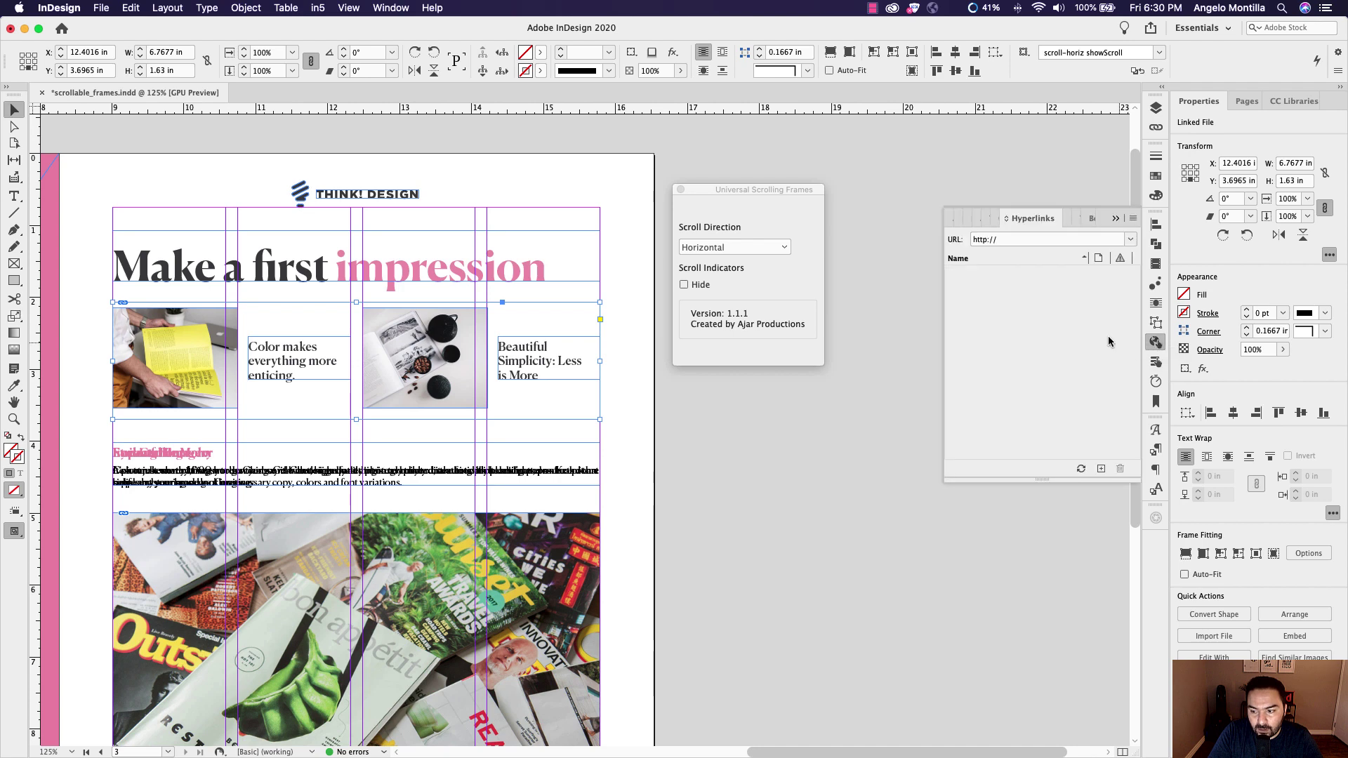
click(1154, 323)
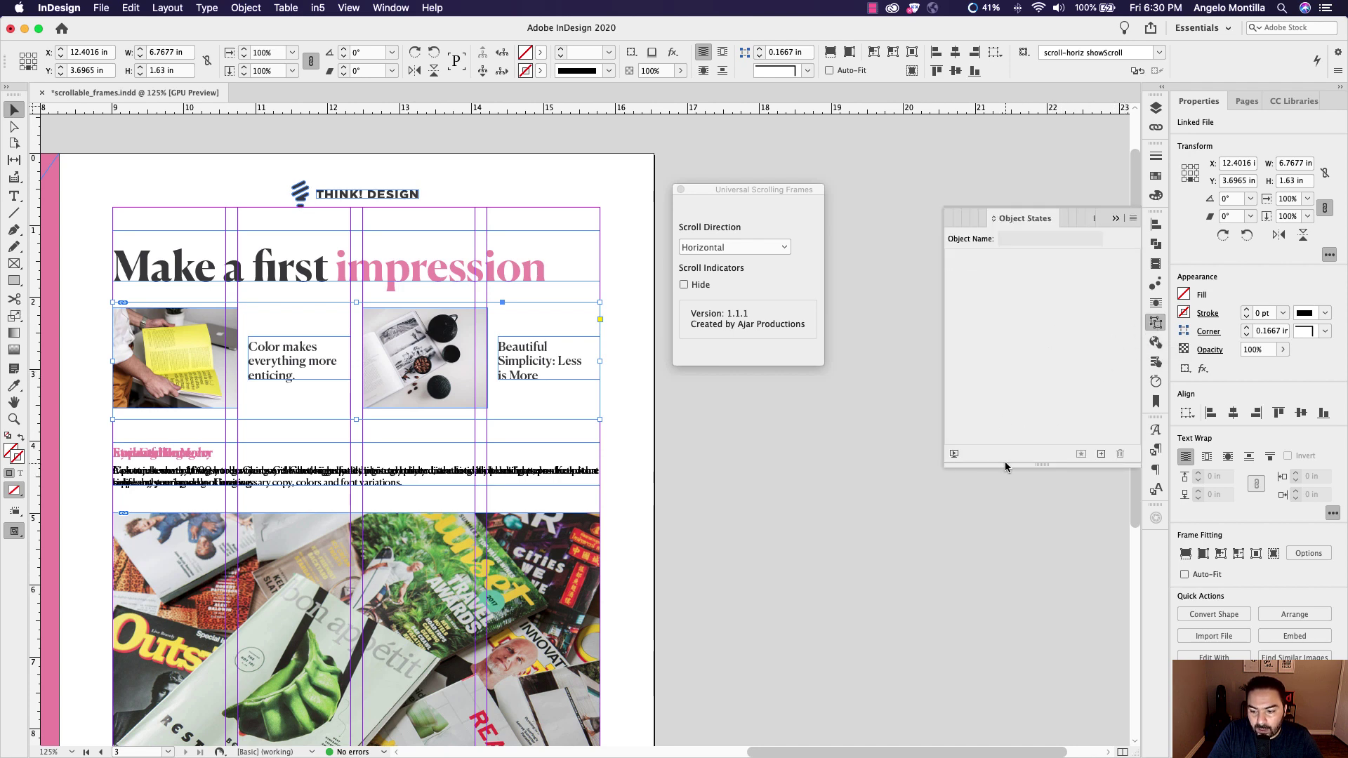
click(953, 455)
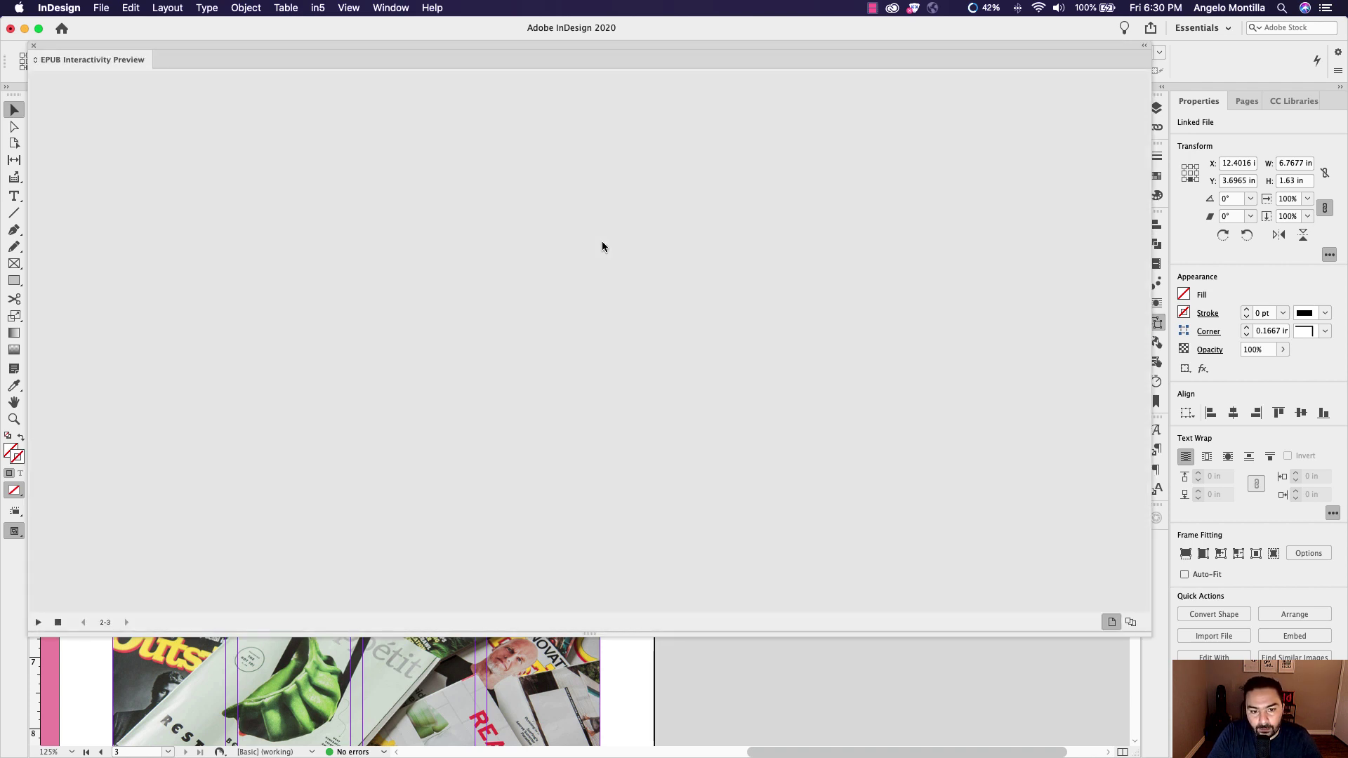
scroll(659, 238, right, 5)
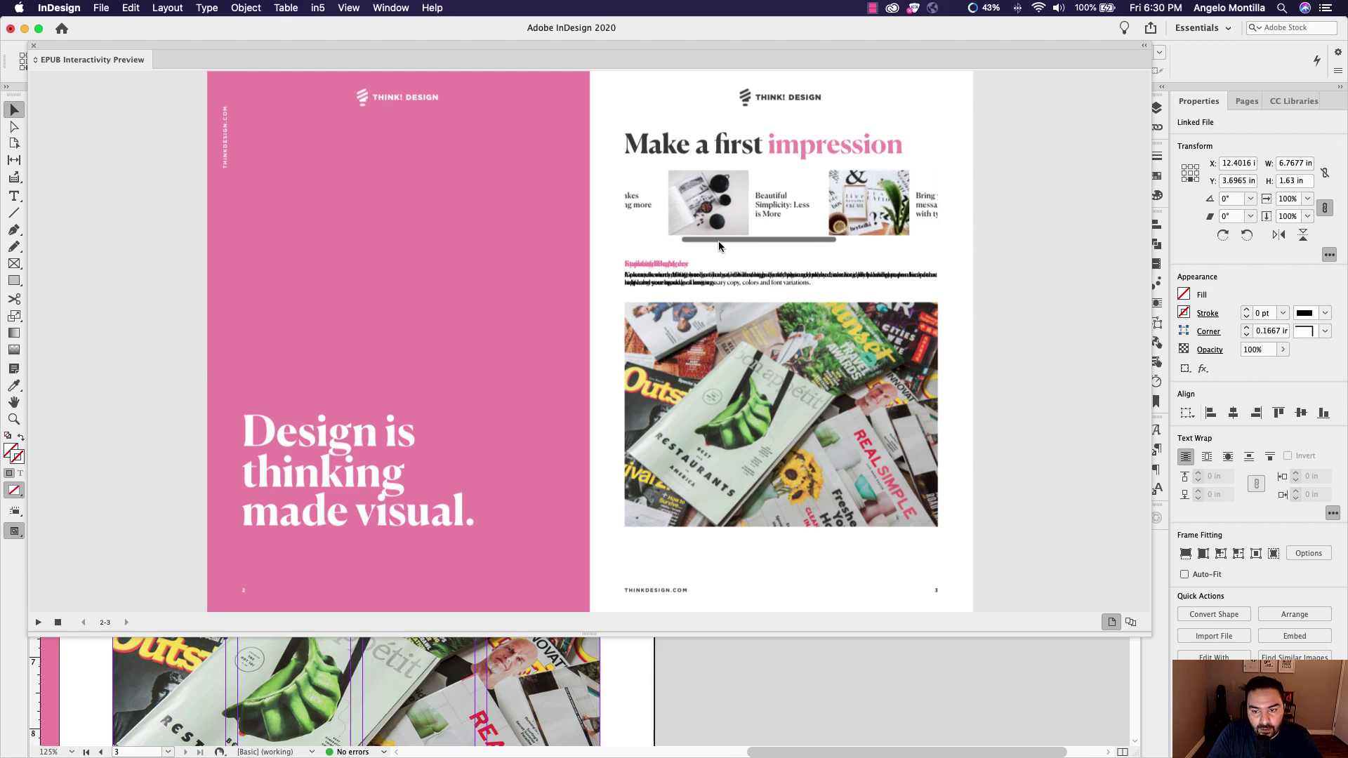
scroll(718, 245, right, 3)
scroll(816, 243, left, 5)
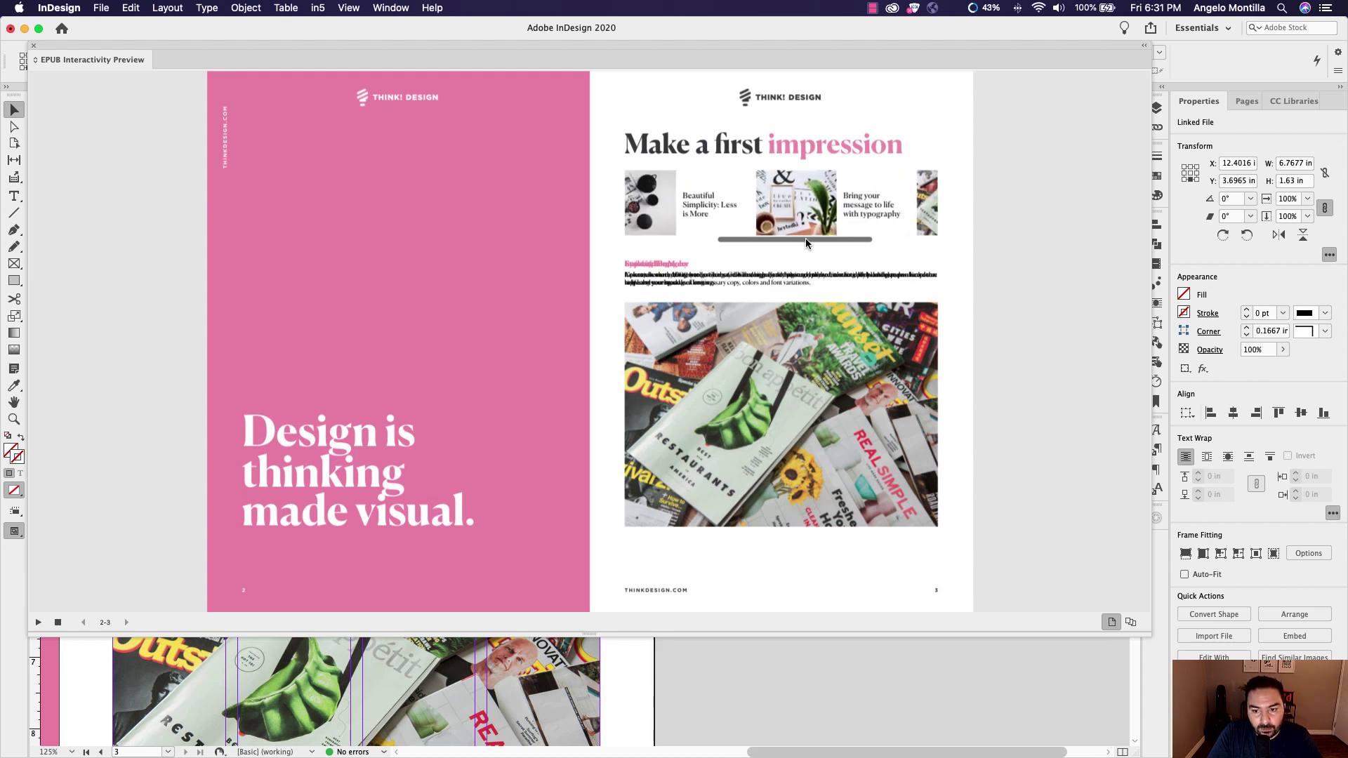
drag(734, 238, 765, 240)
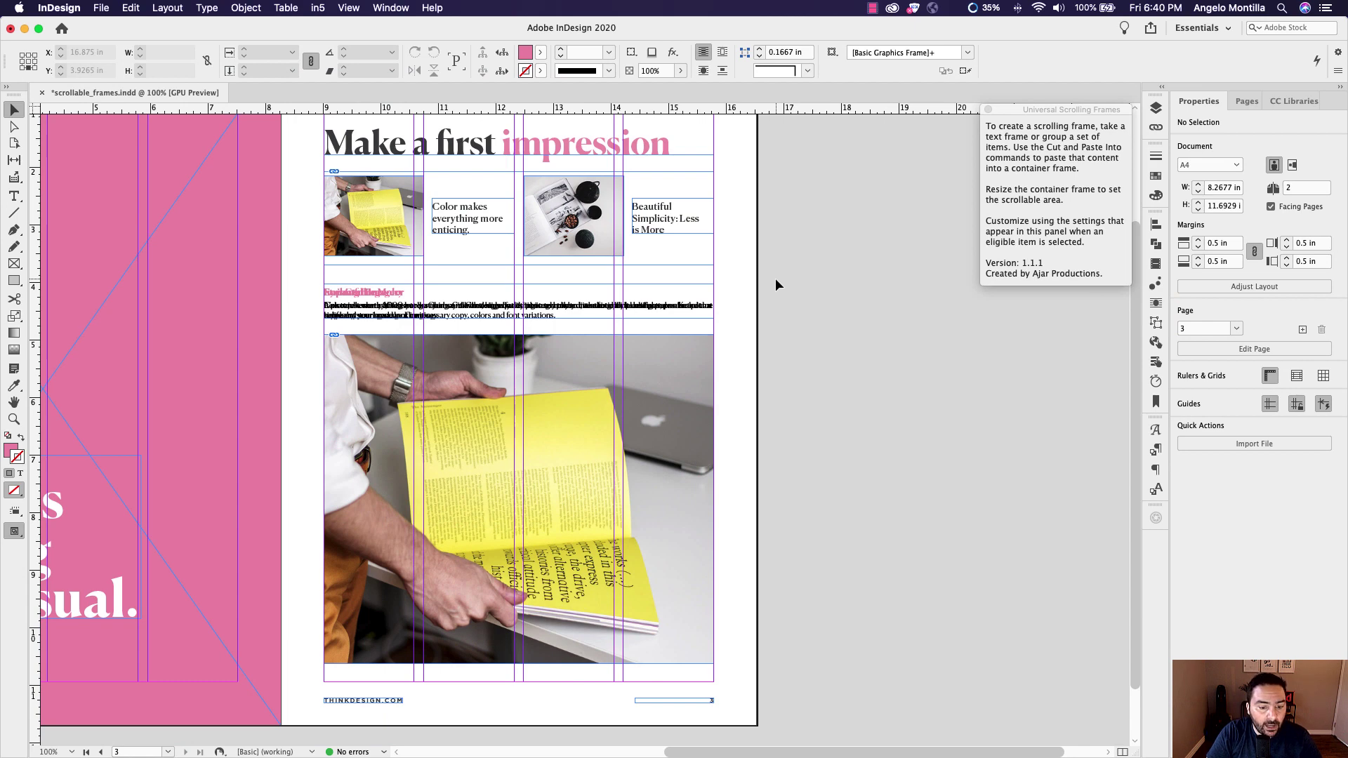
Select all the stacked large images below the text and convert them into a multi-state object with Object States.
click(512, 220)
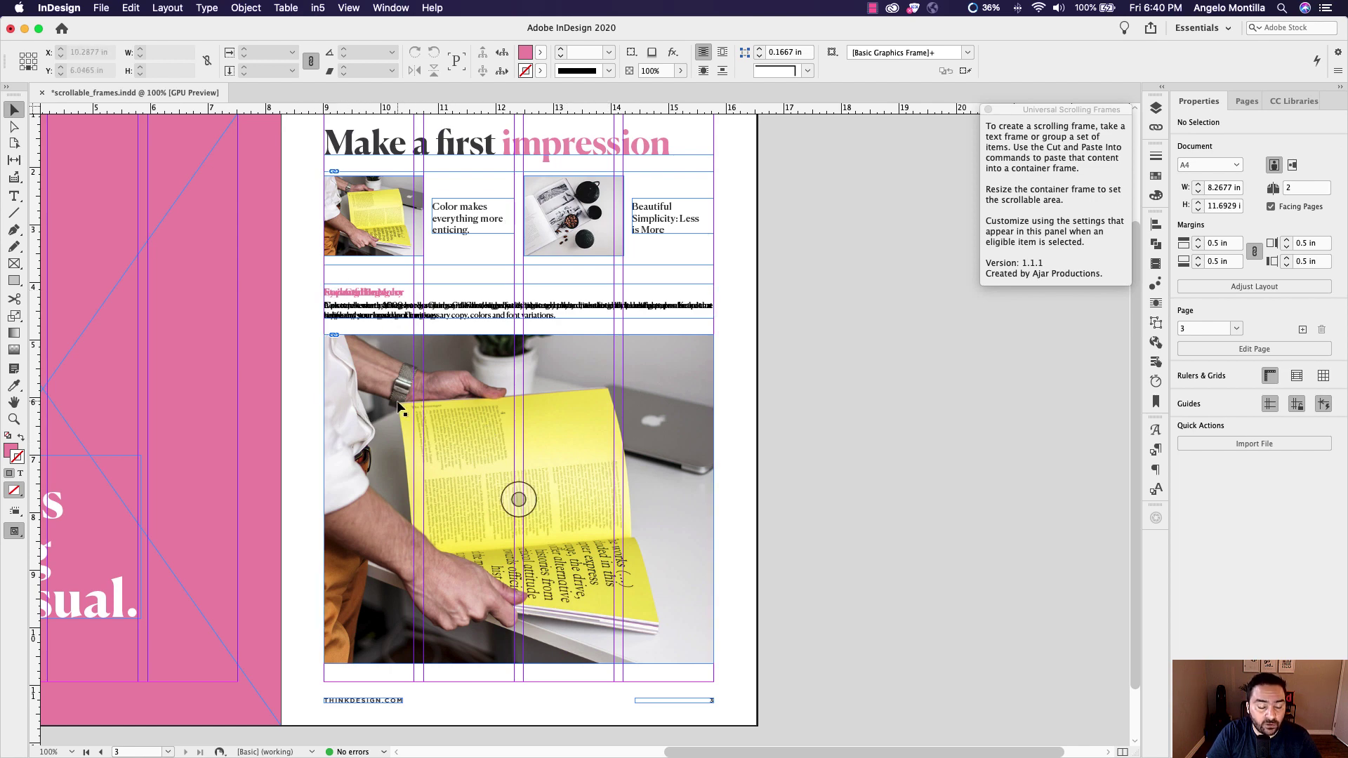
mouse_move(330, 379)
mouse_down()
mouse_move(407, 386)
mouse_move(337, 386)
mouse_up()
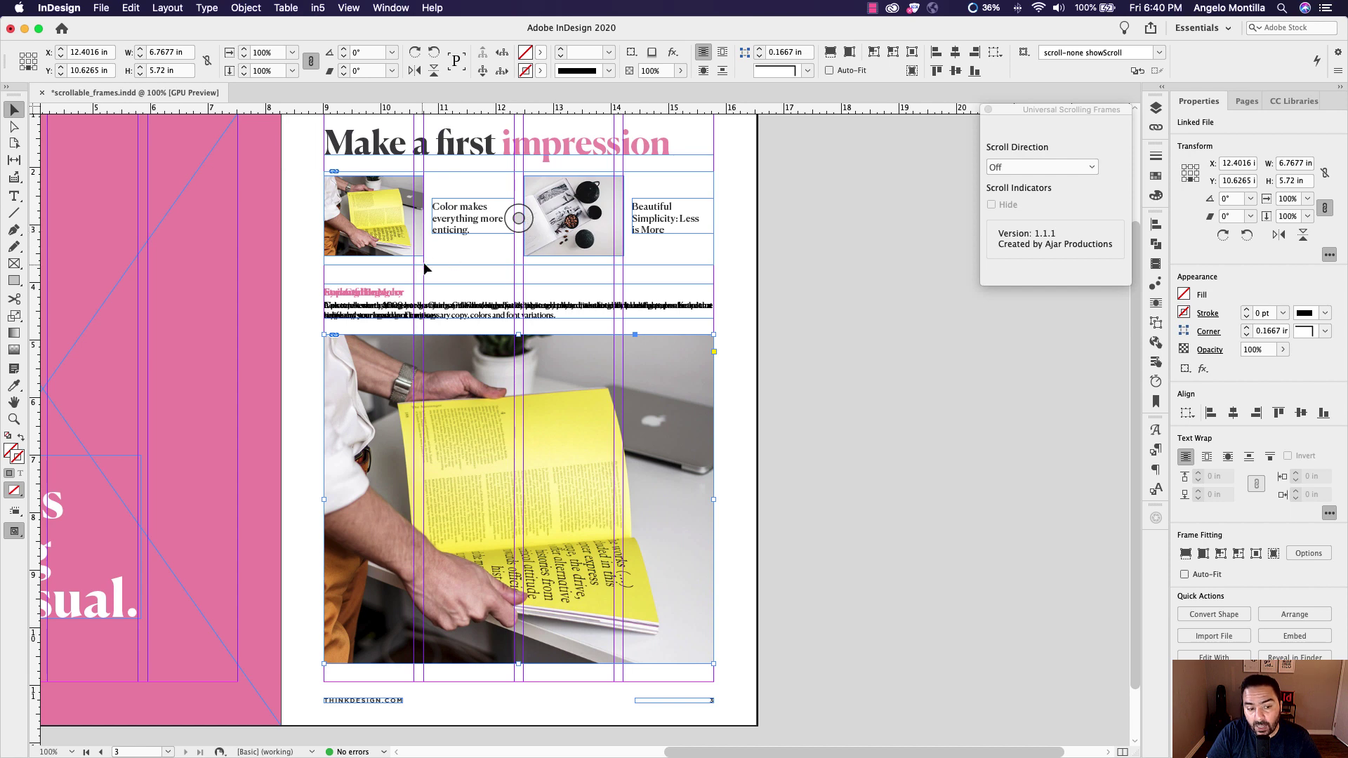
click(393, 304)
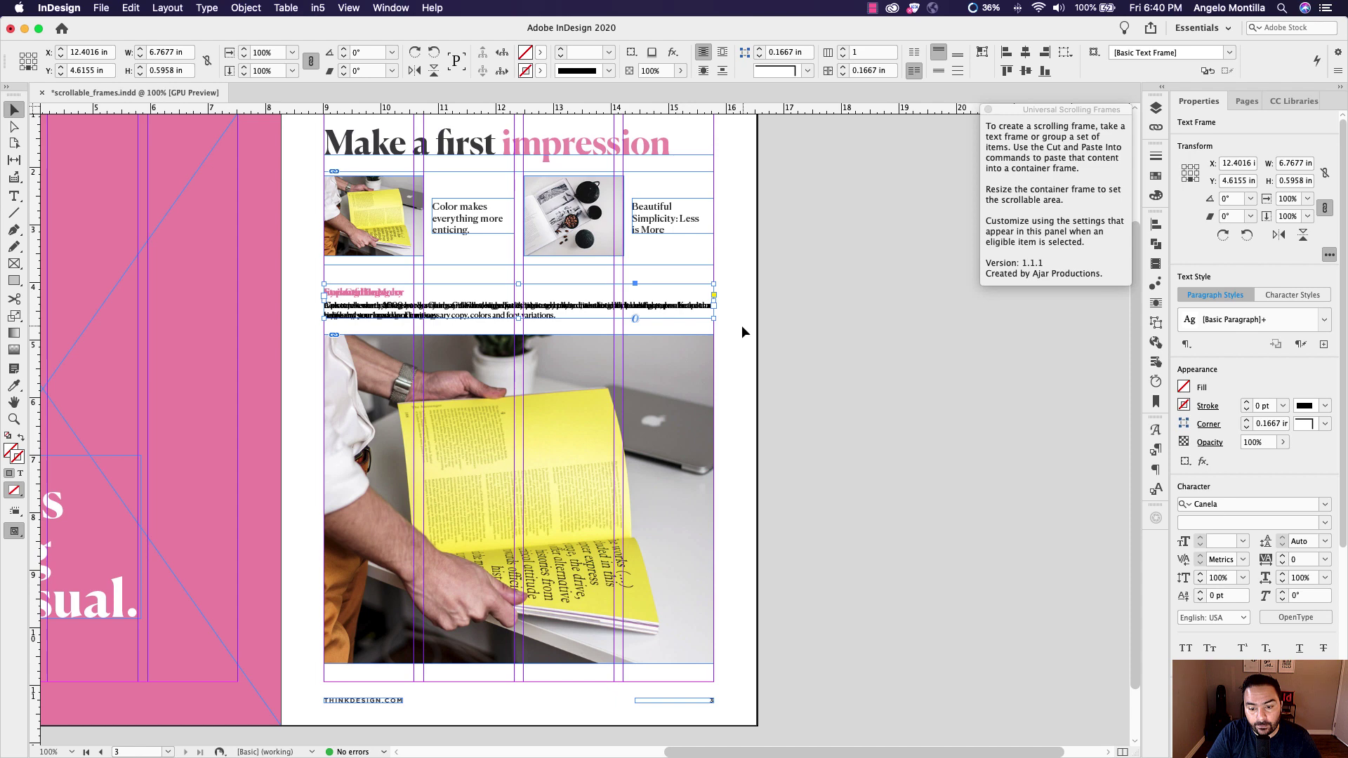
click(634, 474)
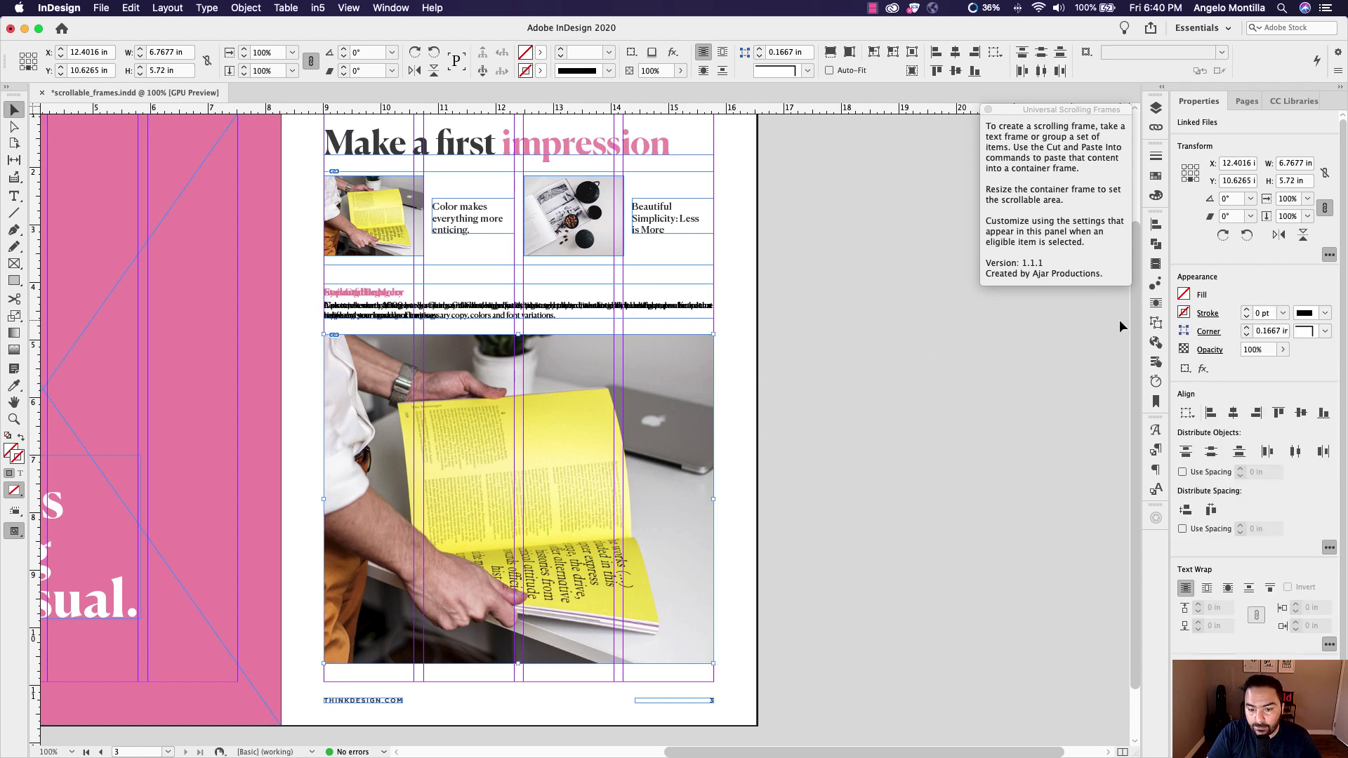
click(1156, 322)
drag(1027, 224, 828, 207)
click(1107, 220)
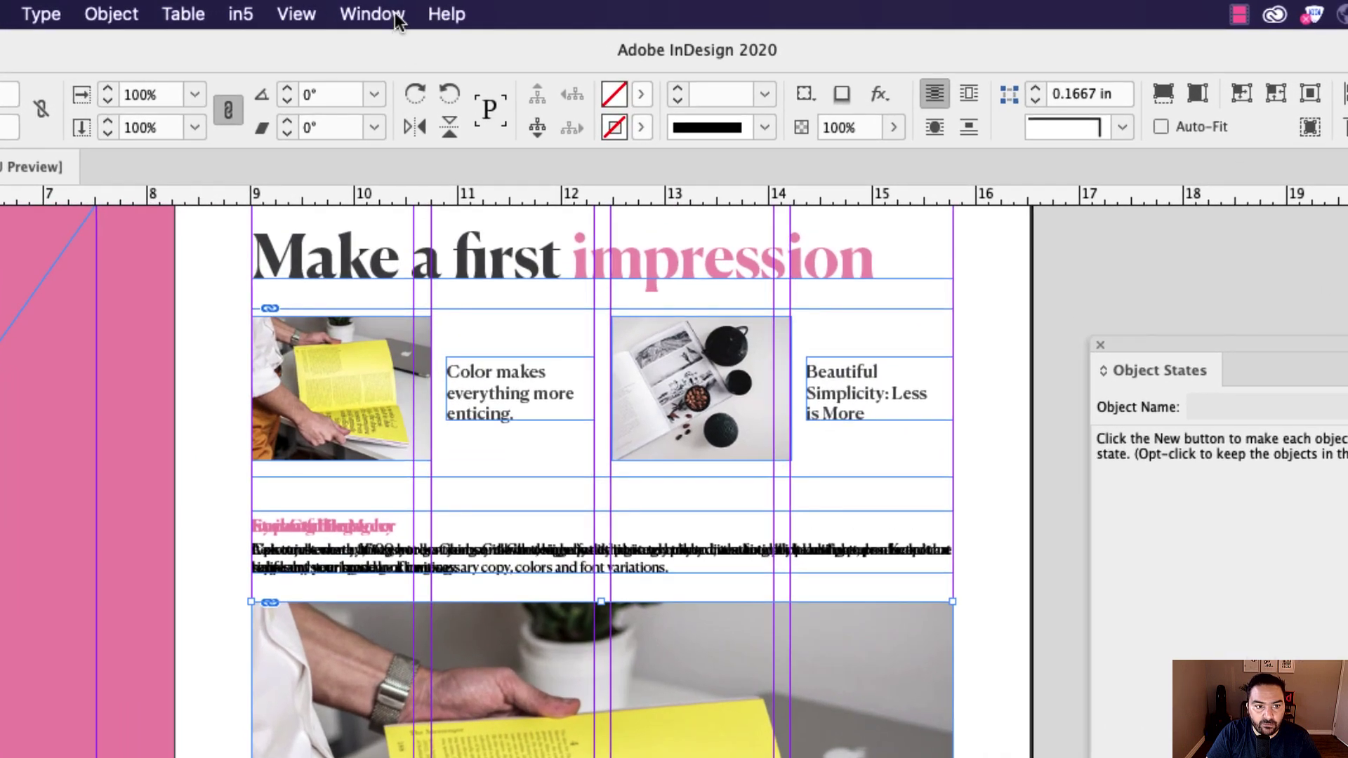
click(397, 20)
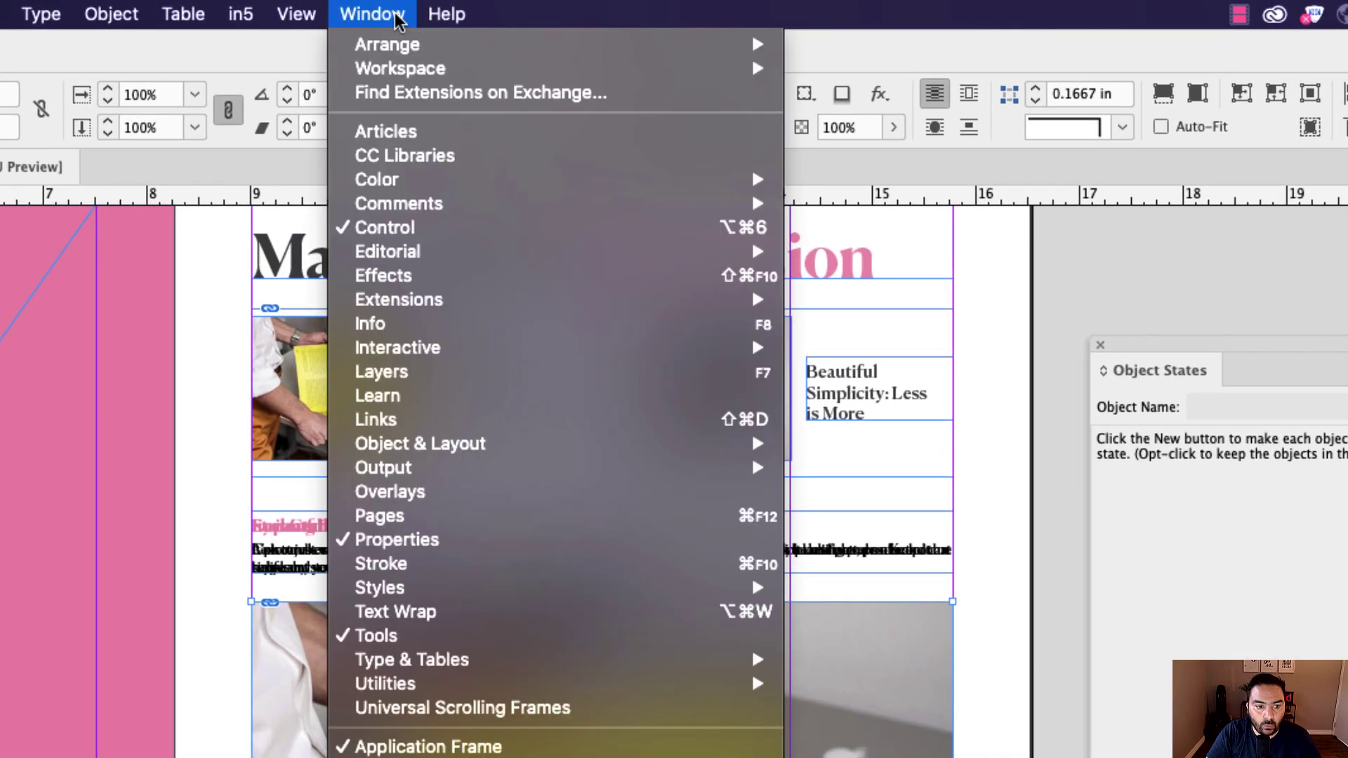
mouse_move(474, 350)
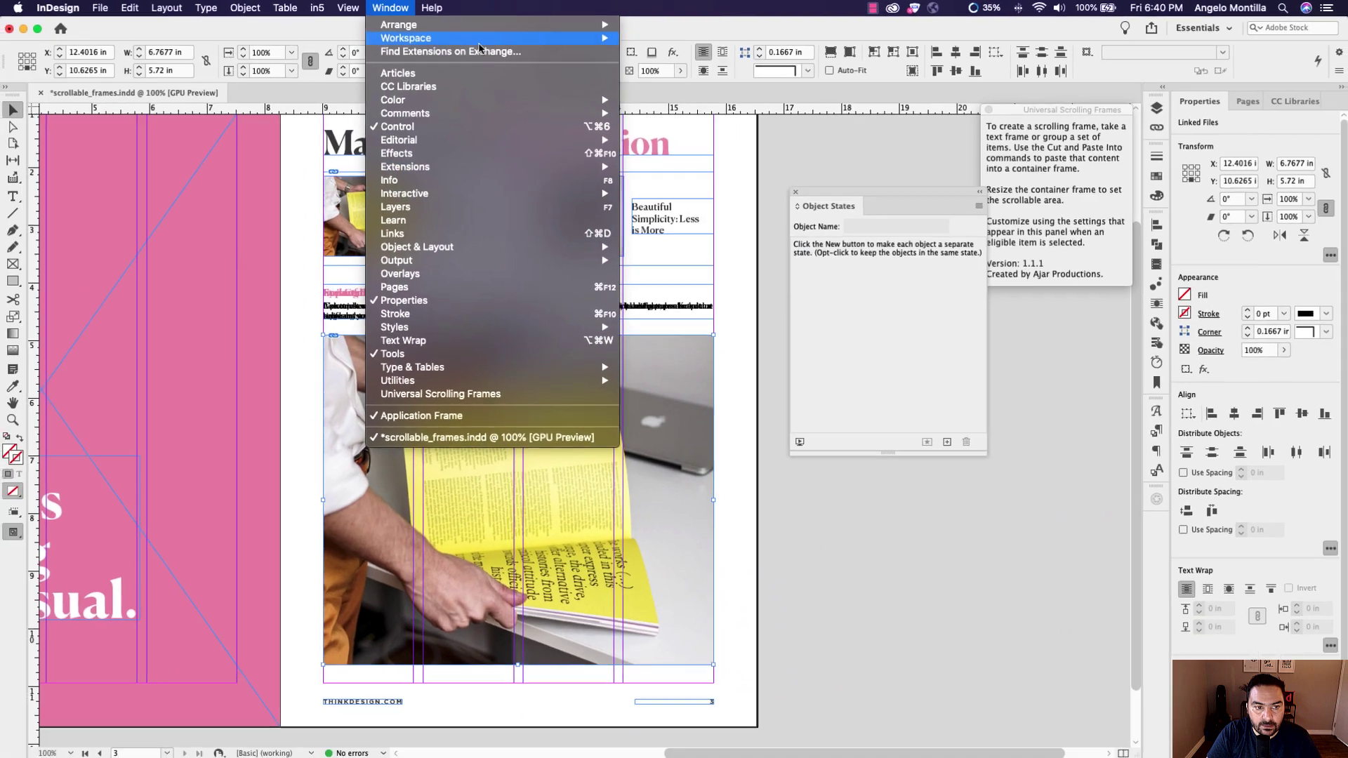
click(711, 418)
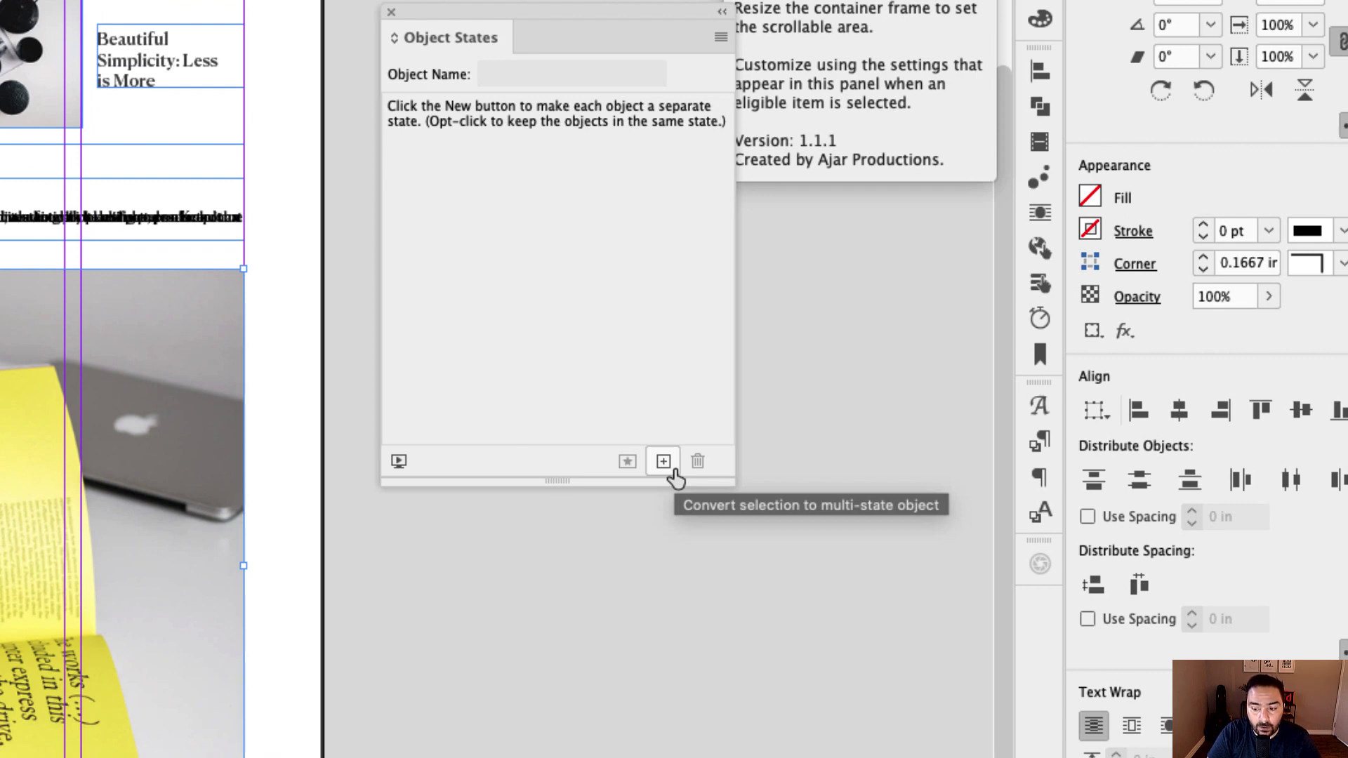
click(664, 462)
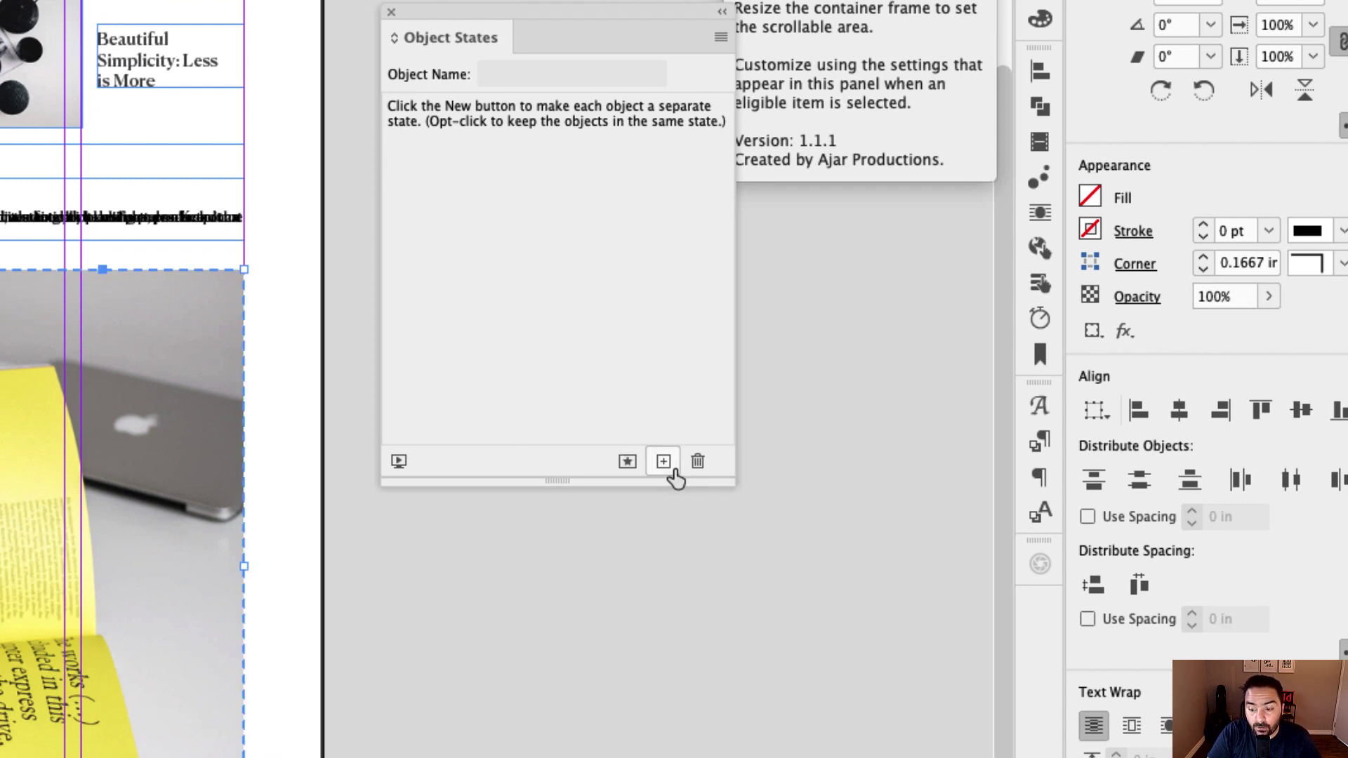
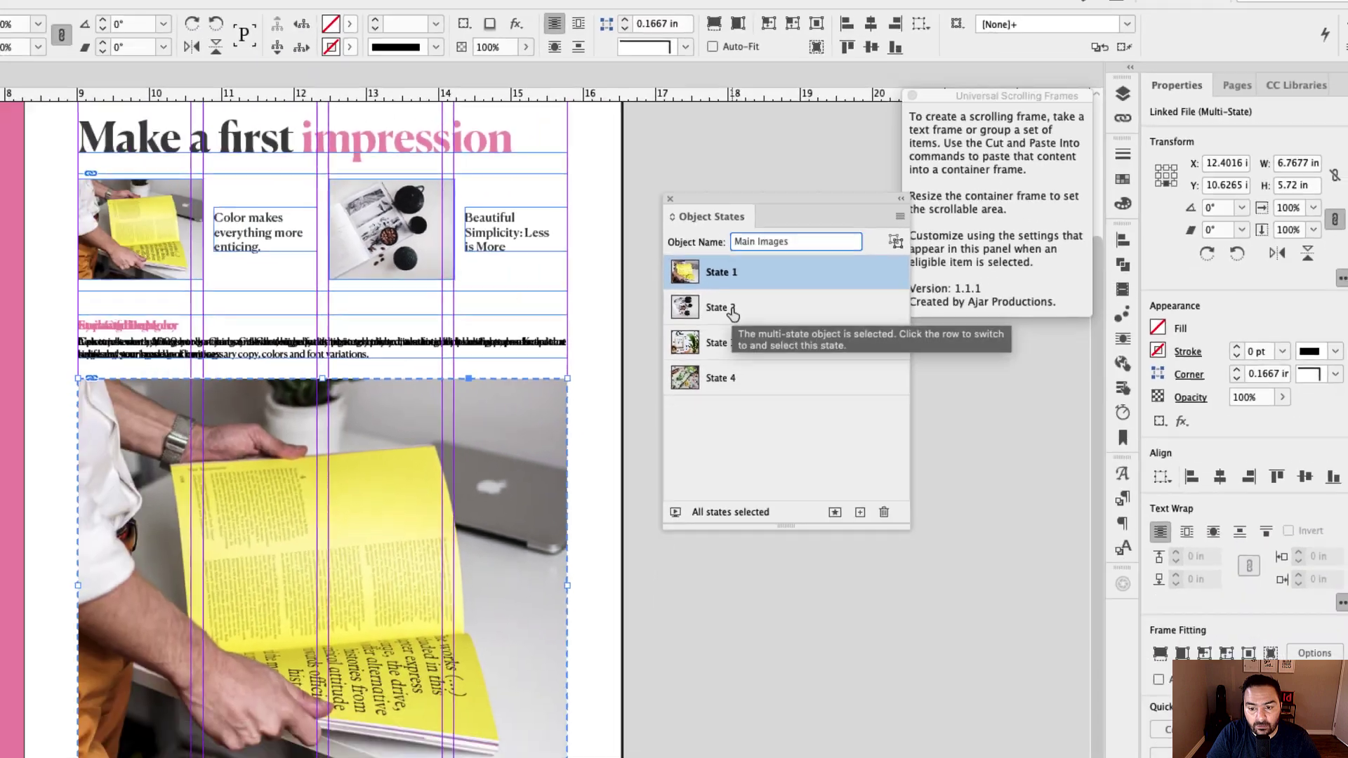
Step through the states of the Main Images object to check each large image, finishing on State 1.
click(485, 419)
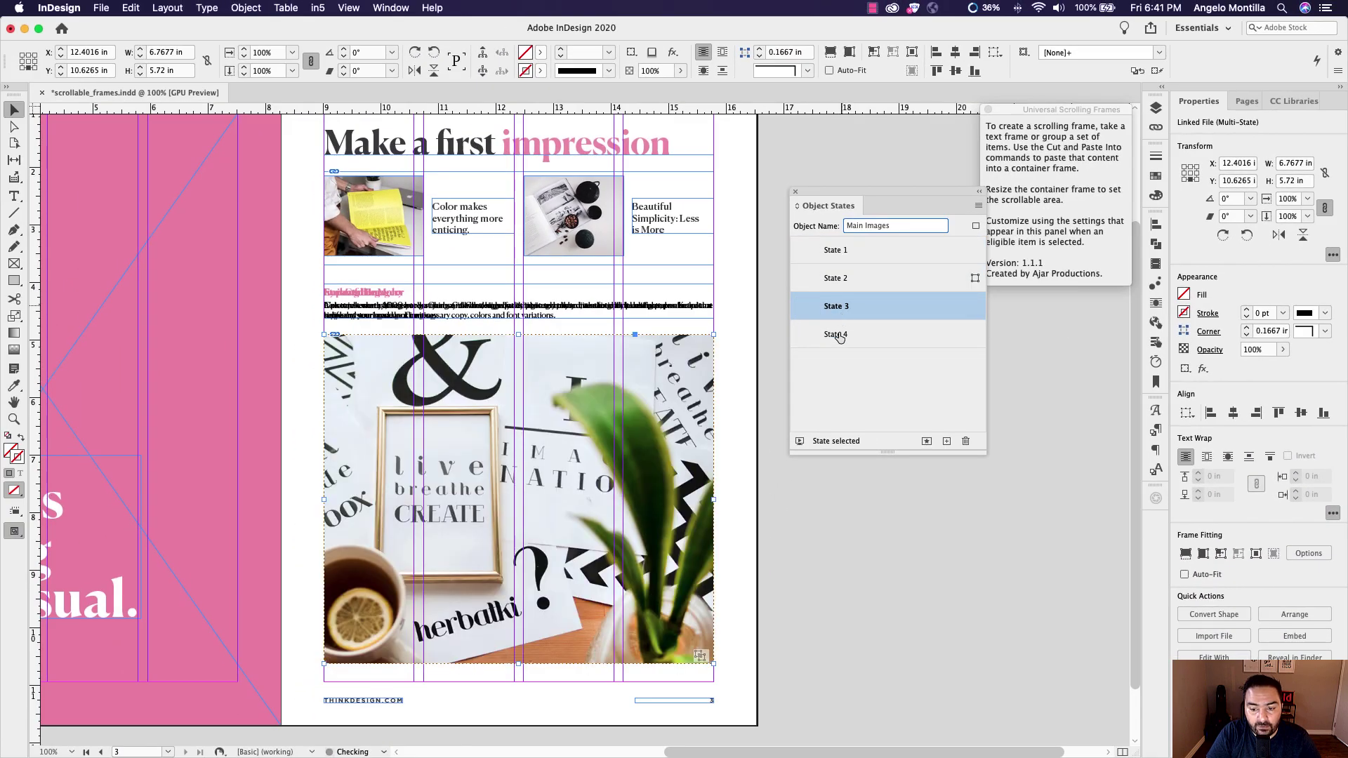
click(836, 332)
click(848, 252)
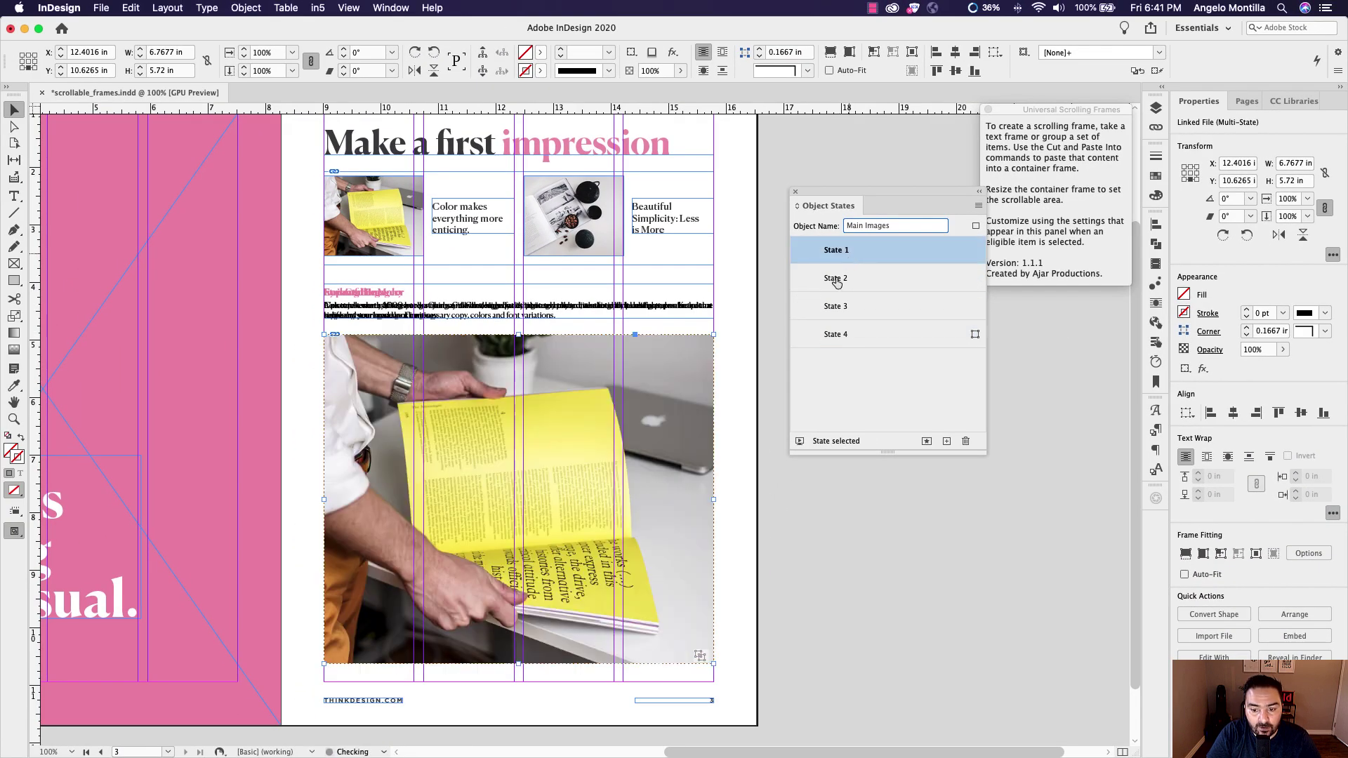
click(837, 279)
click(836, 307)
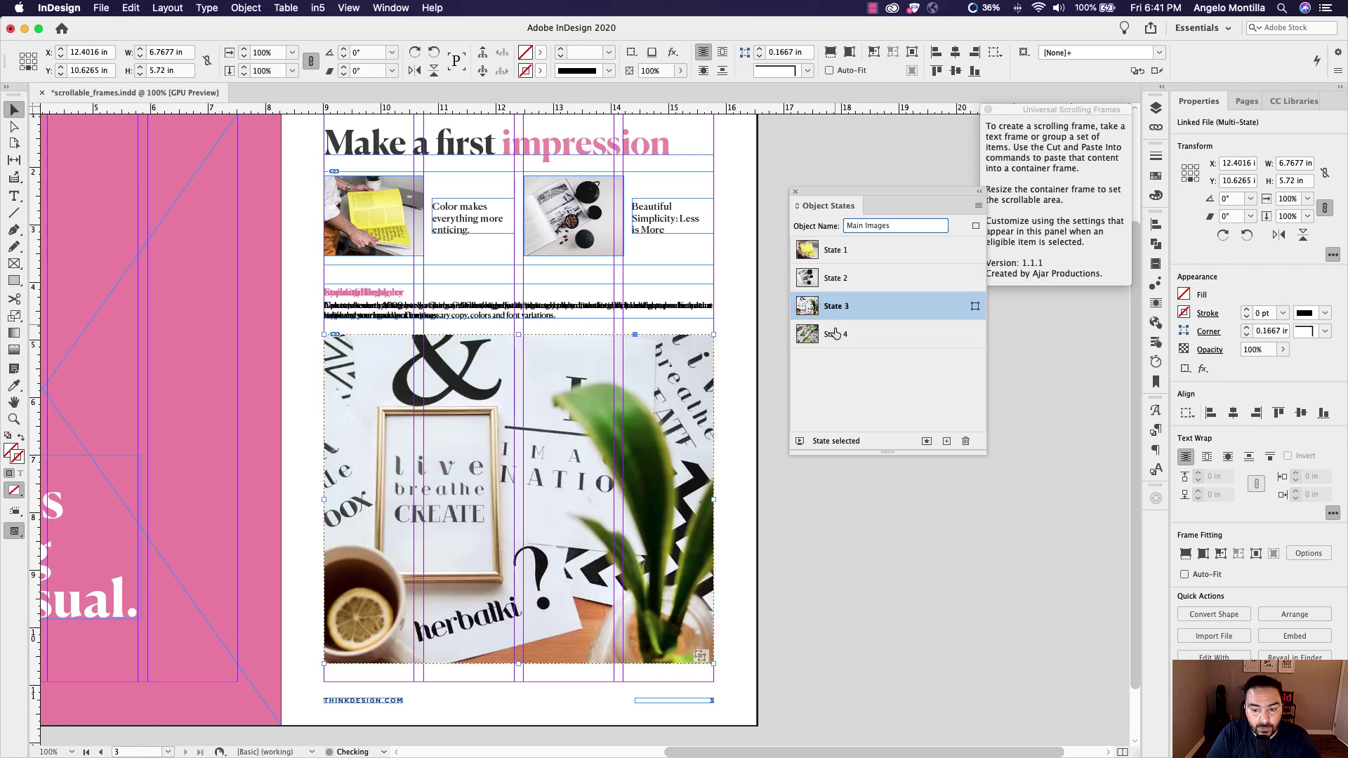
click(835, 334)
click(835, 250)
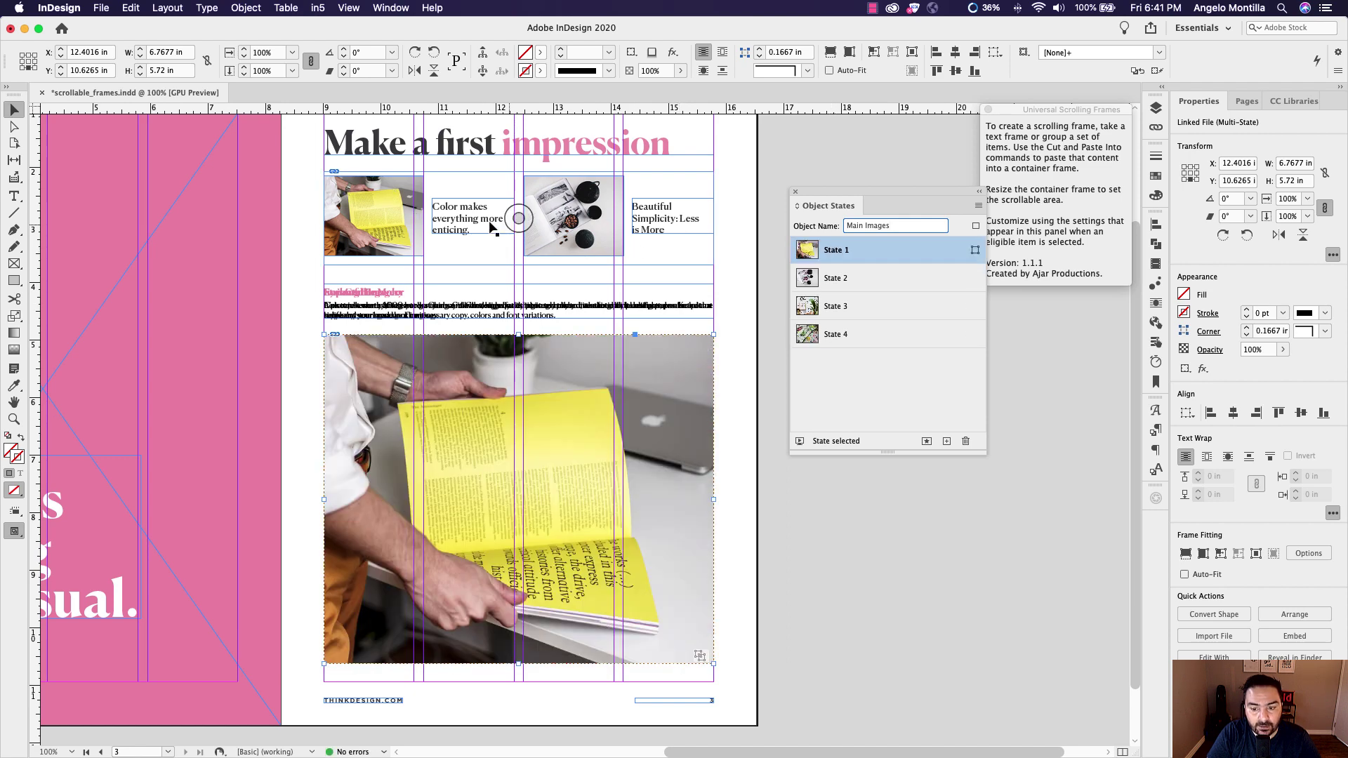
Convert the stacked text frames above the large image into a multi-state object named Information Frames.
click(737, 296)
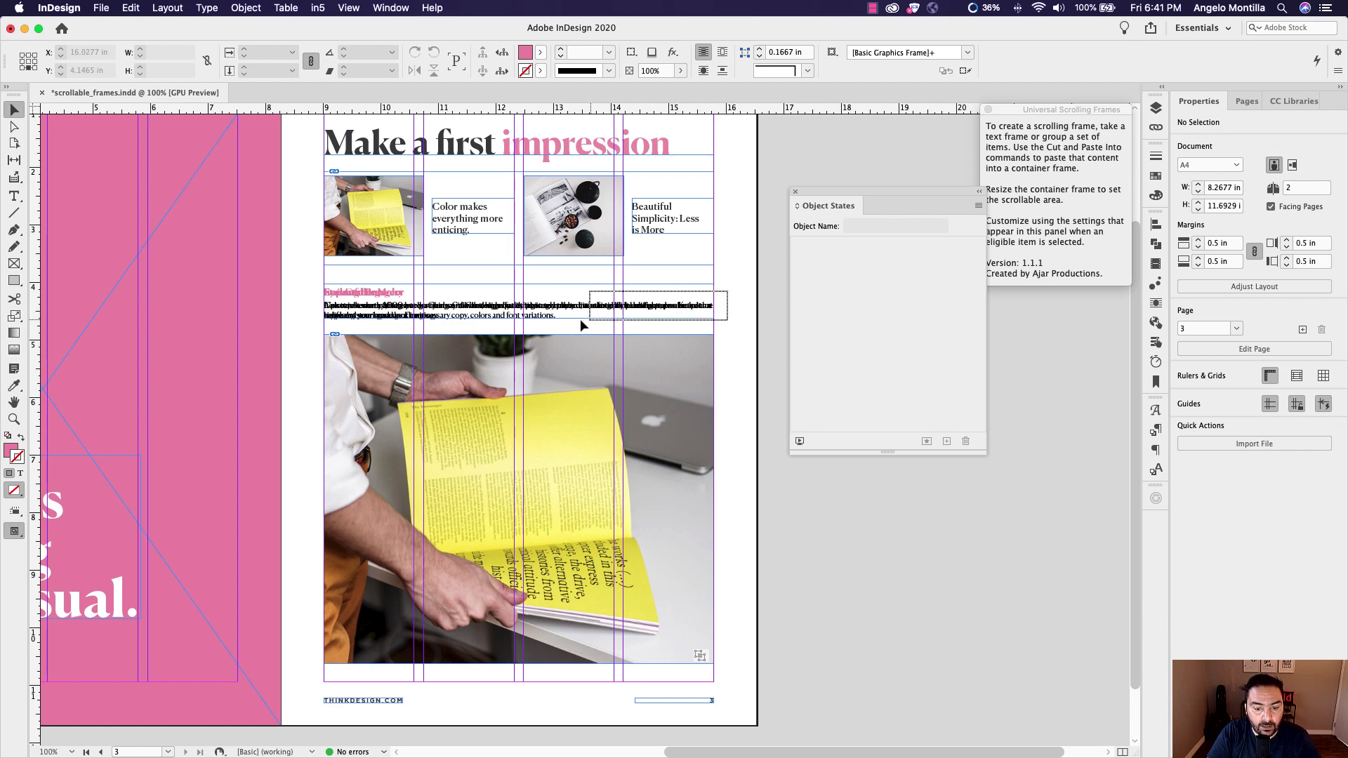
click(713, 316)
click(946, 441)
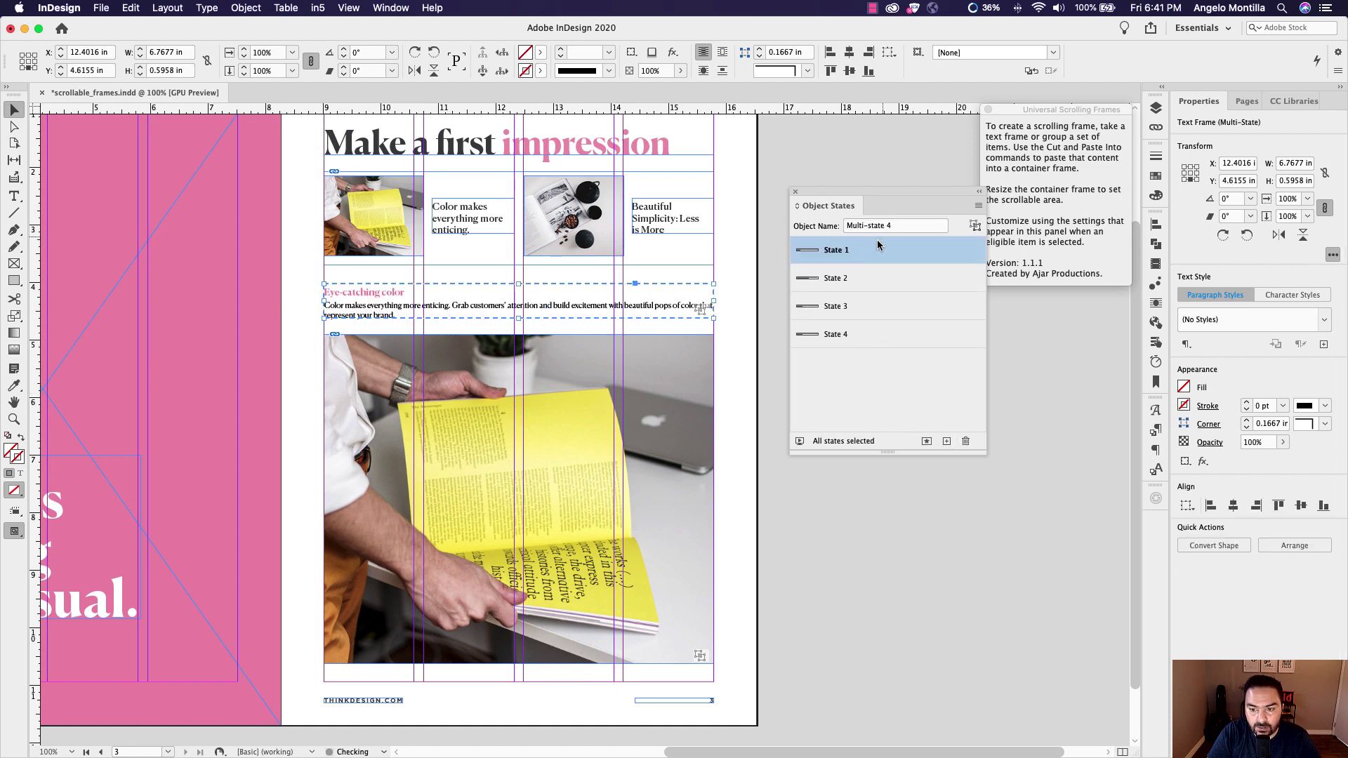
drag(897, 226, 842, 227)
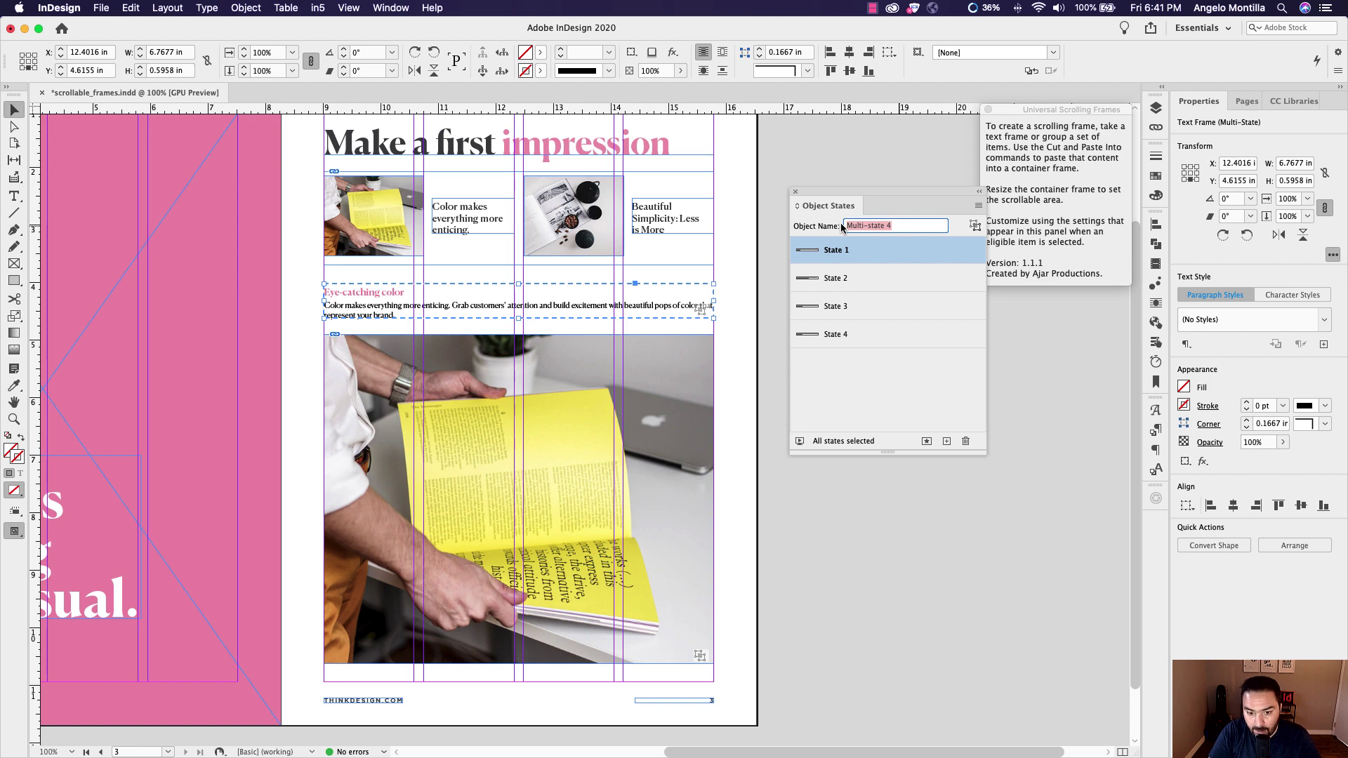
text(IN)
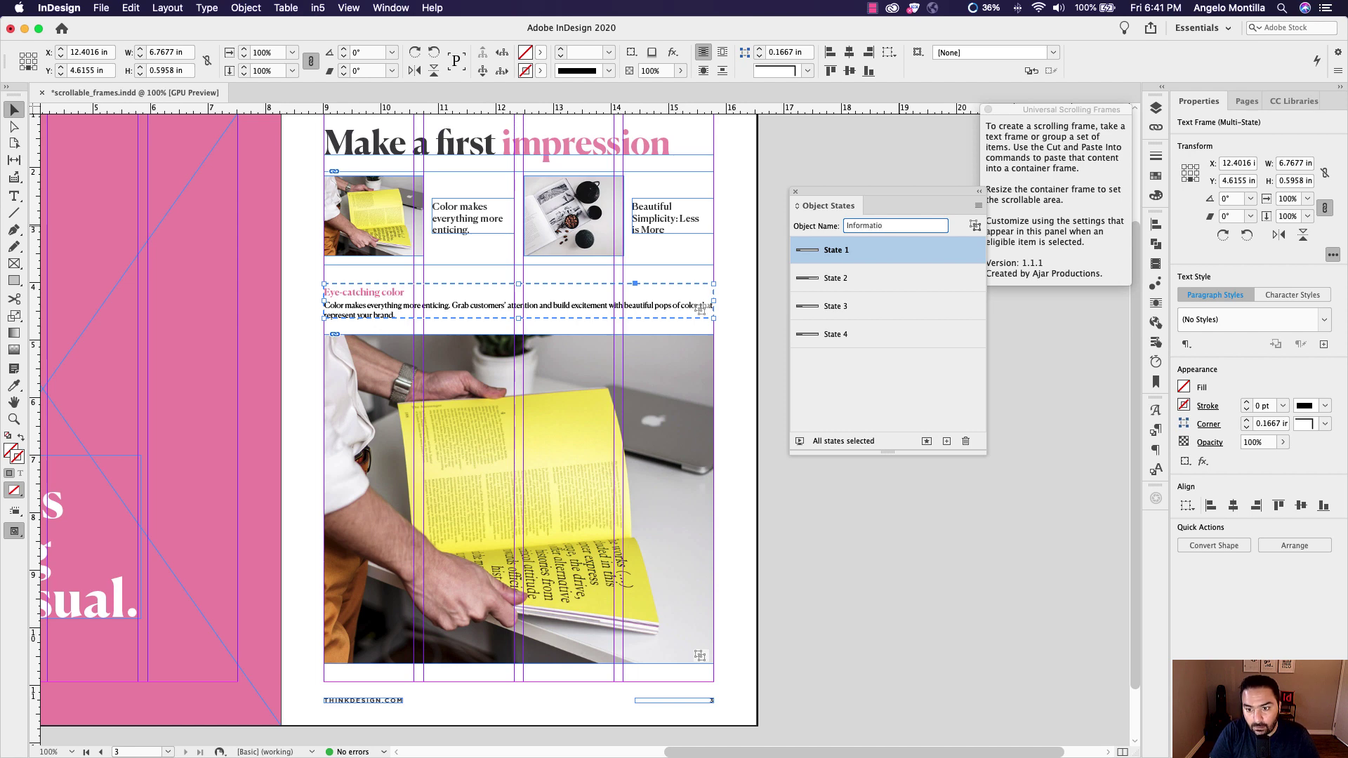
text(formation Frames)
Check the text in each state of the Information Frames object, finishing on State 1.
click(865, 281)
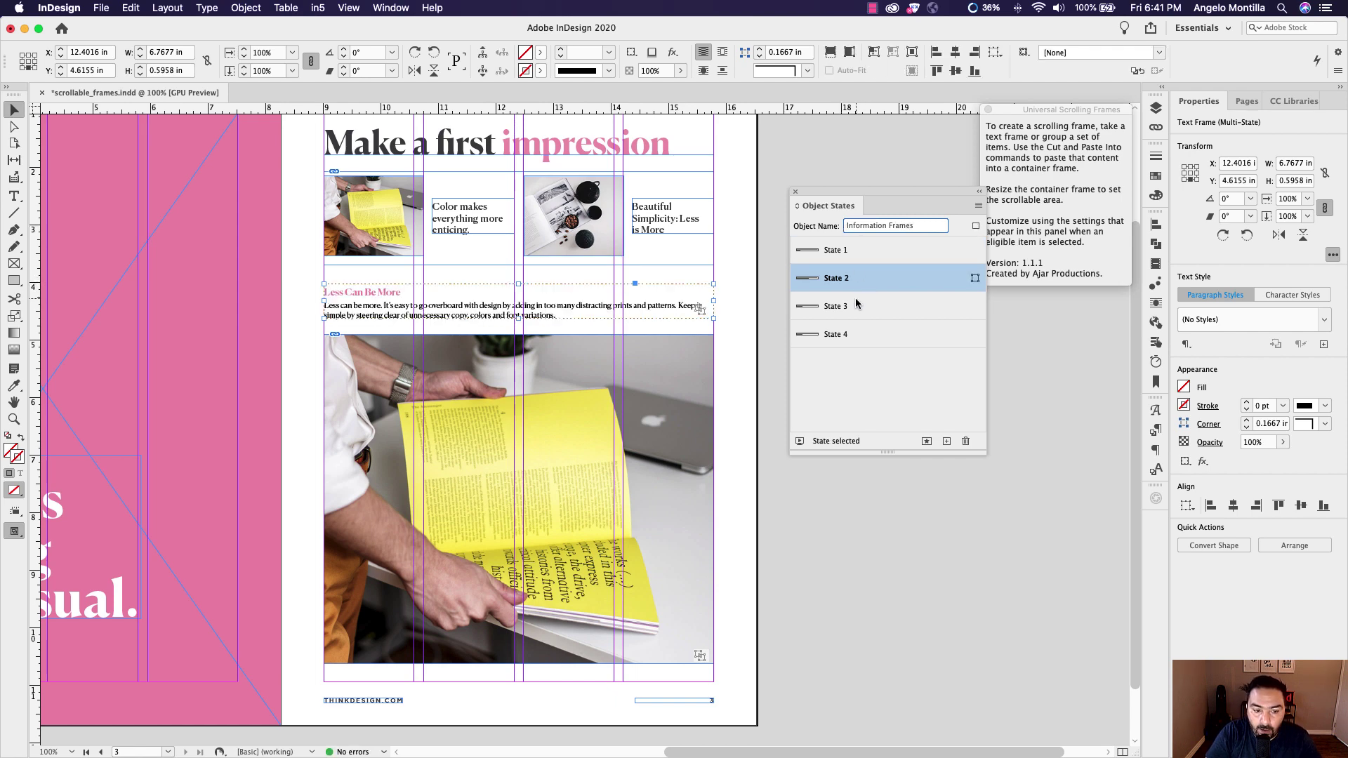
click(856, 304)
click(848, 331)
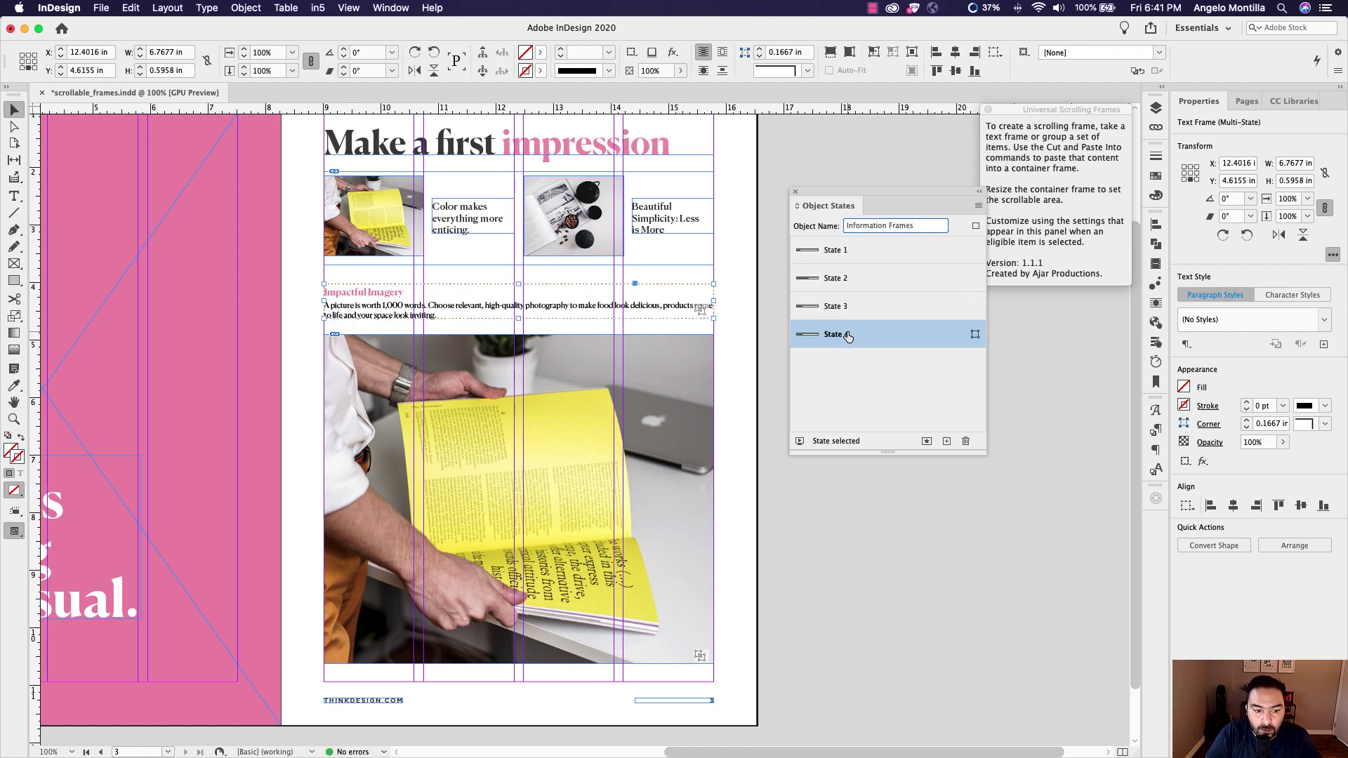
click(839, 252)
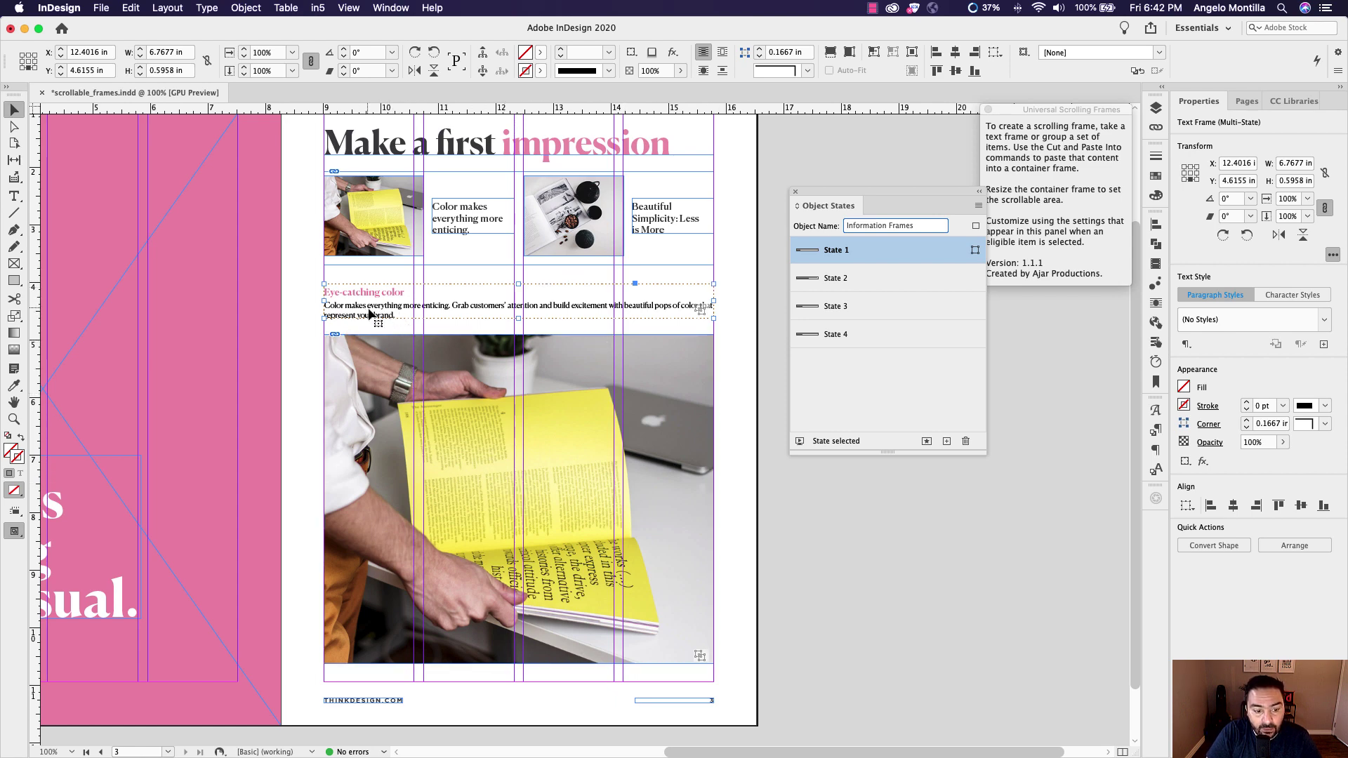
Open the Buttons and Forms panel and group it with Object States beside the page.
drag(886, 209, 888, 177)
click(395, 7)
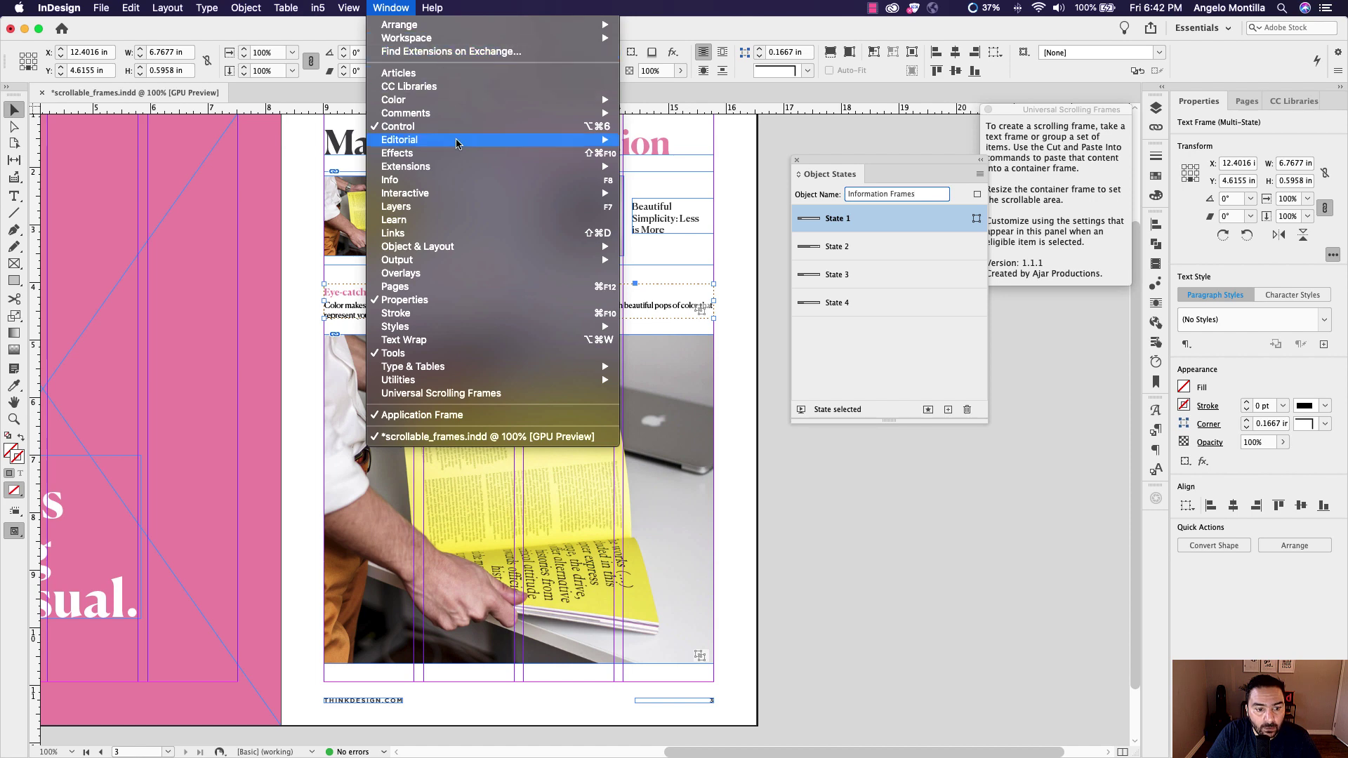
mouse_move(444, 199)
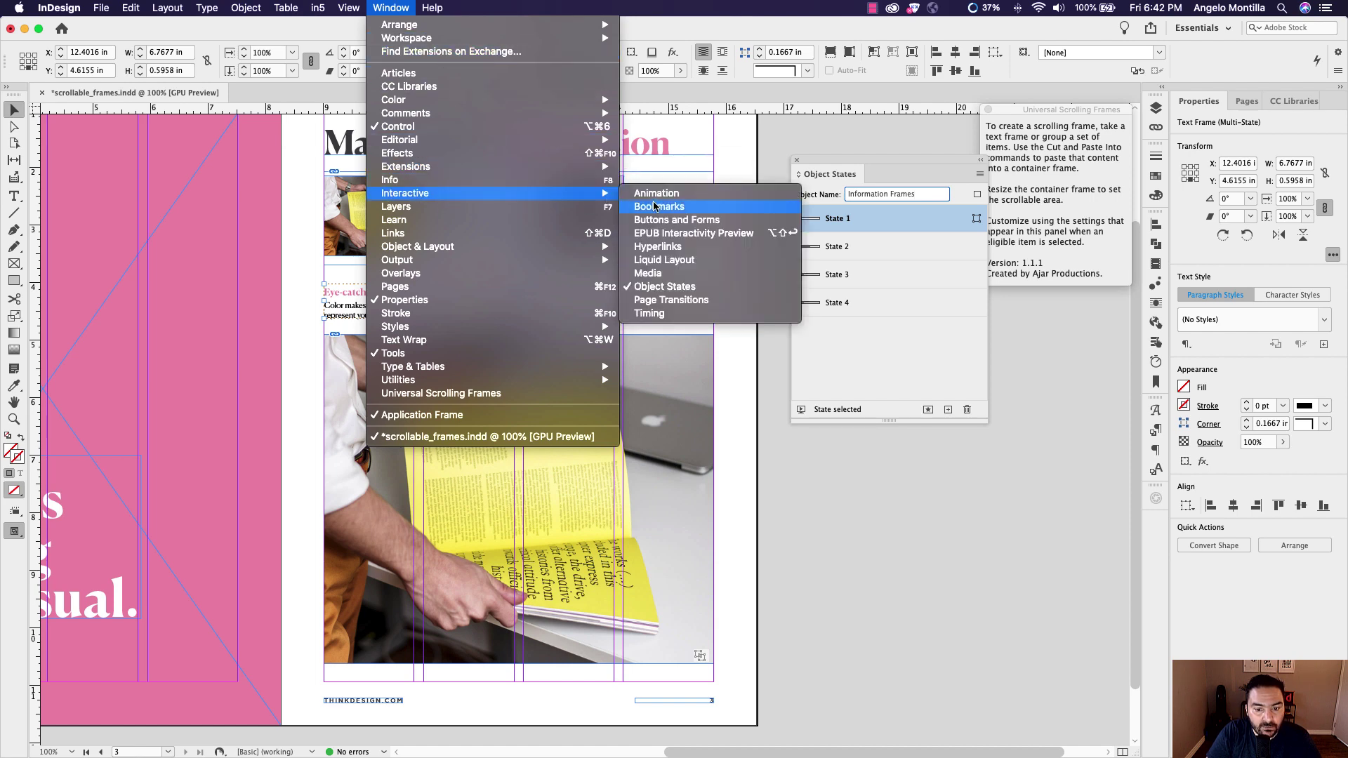
click(747, 226)
drag(1049, 223, 878, 166)
click(1115, 218)
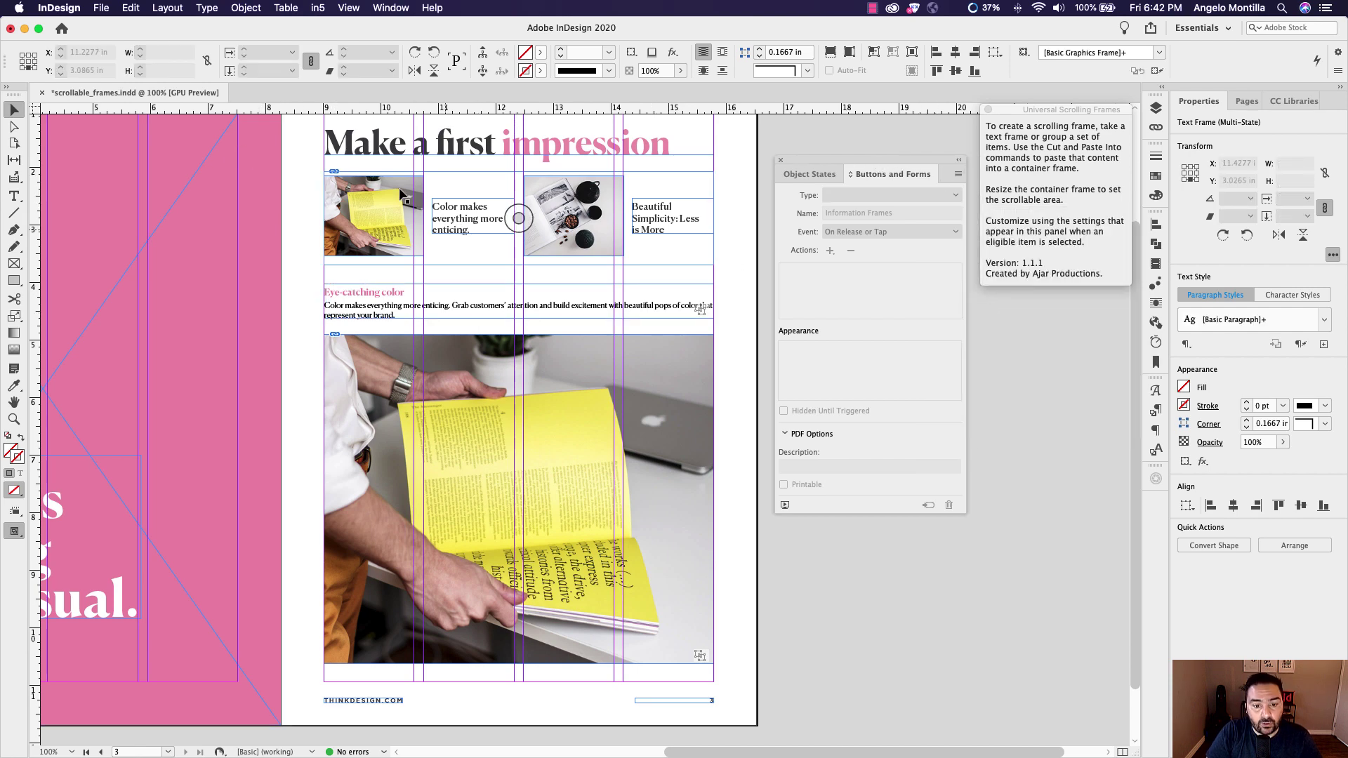
Select only the yellow magazine thumbnail nested inside the horizontal scrolling frame.
key(super+shift+a)
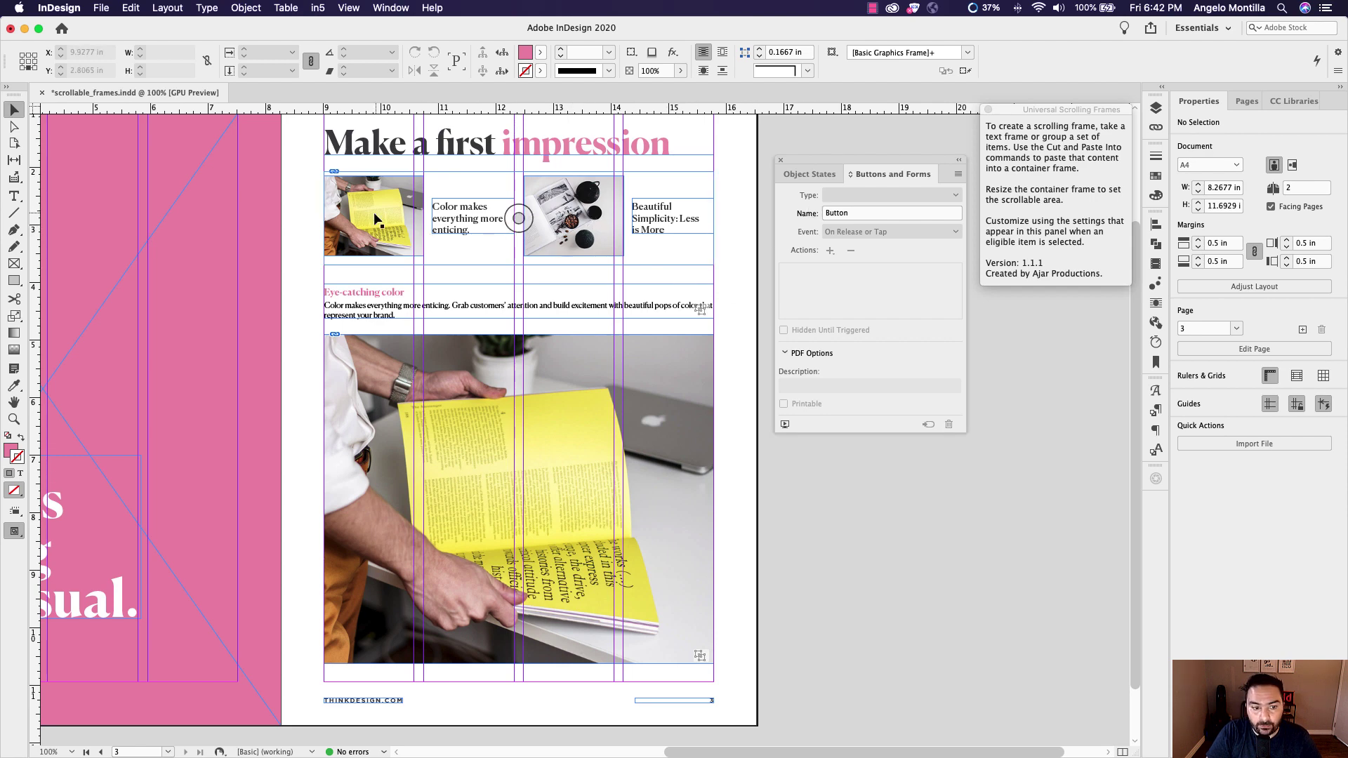
scroll(377, 204, up, 1)
scroll(377, 203, up, 2)
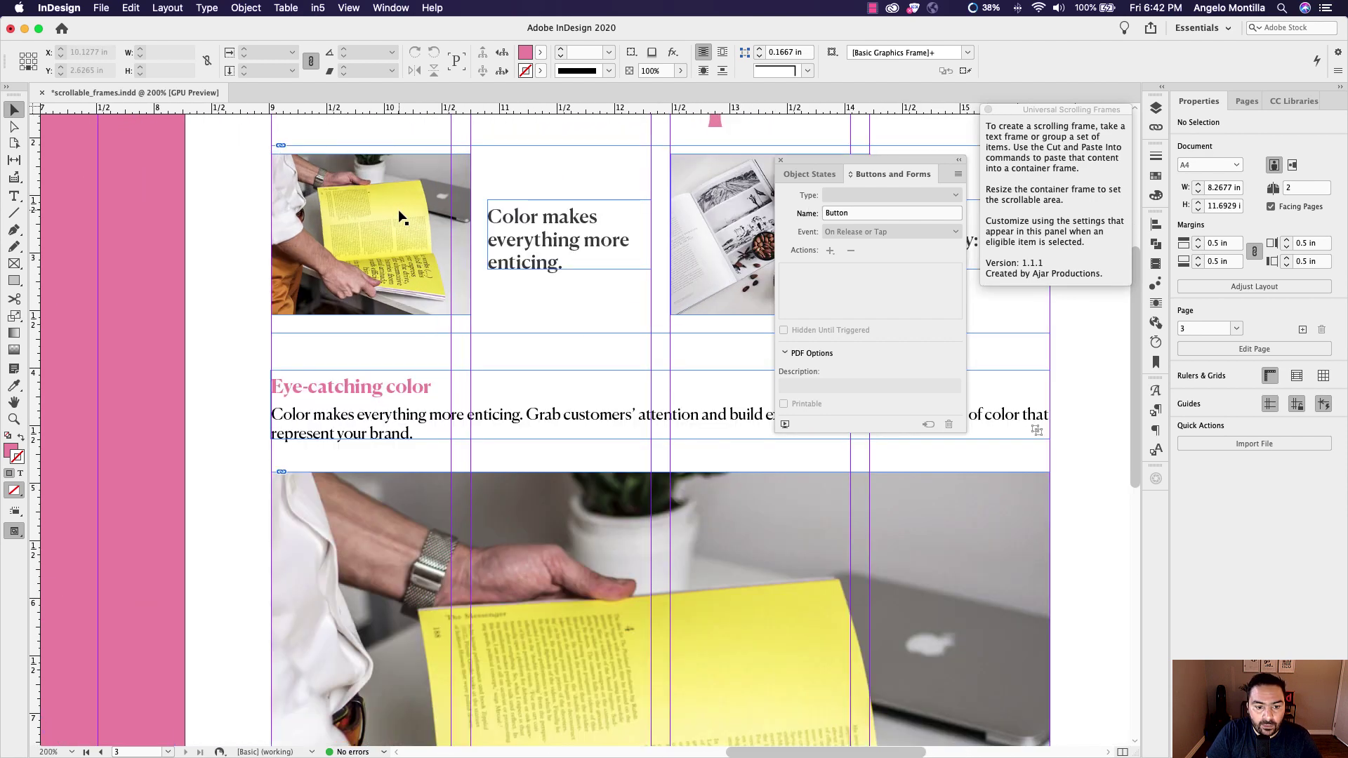
click(397, 209)
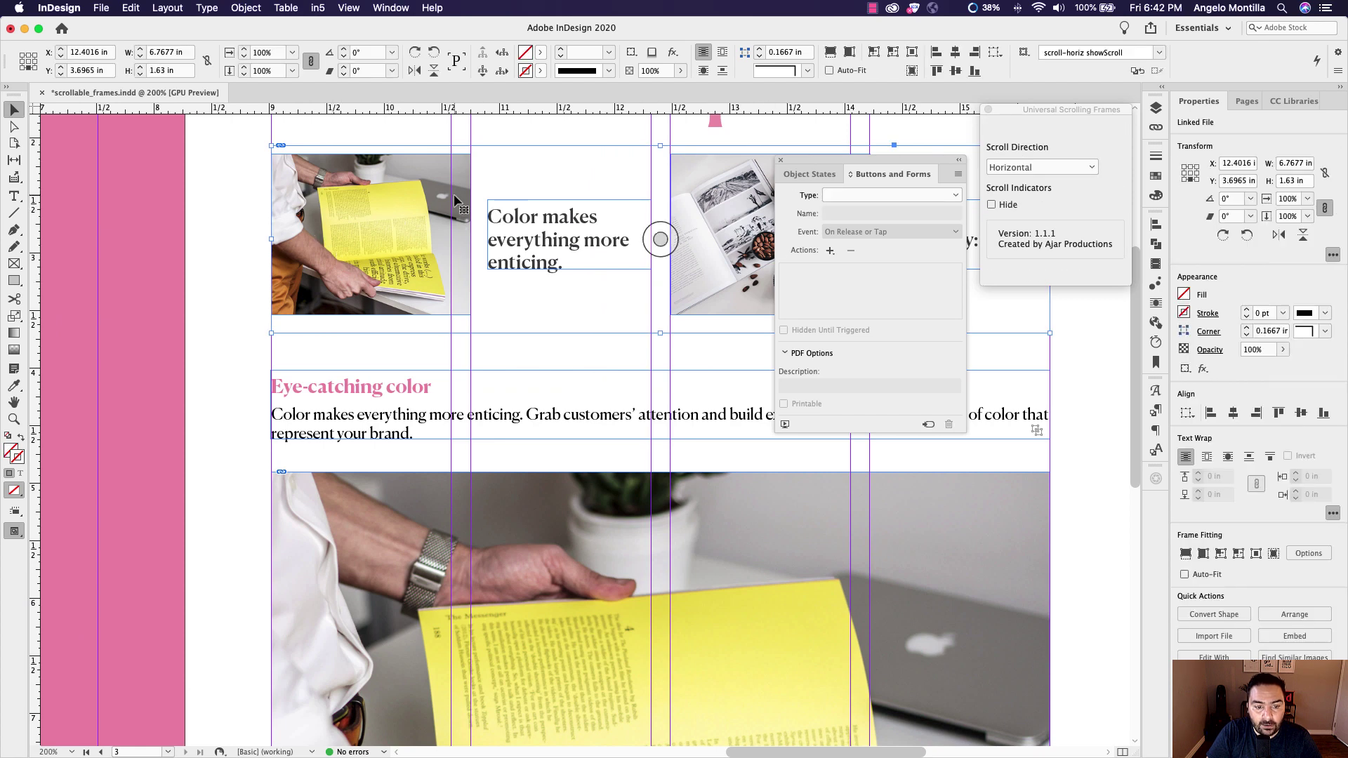
scroll(413, 284, up, 2)
double_click(373, 256)
double_click(370, 264)
double_click(369, 262)
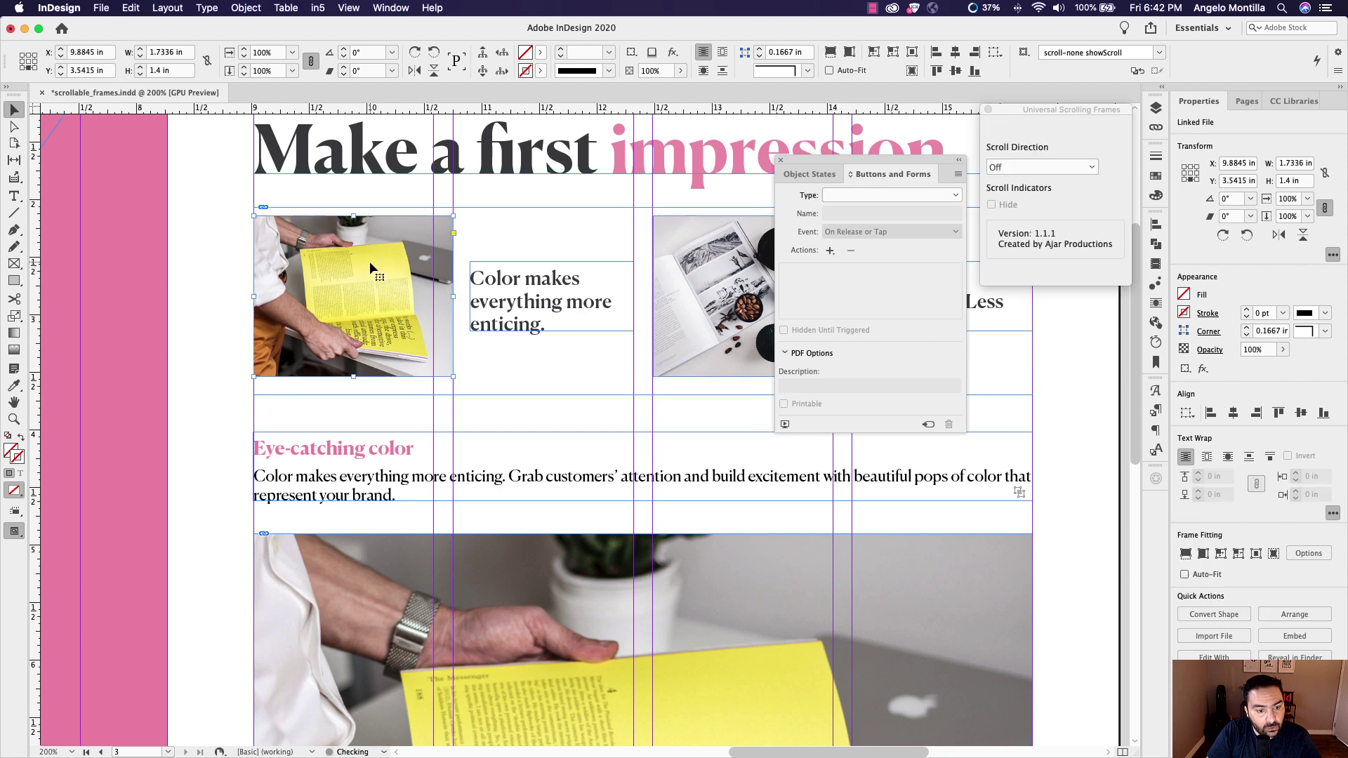
key(super+shift+a)
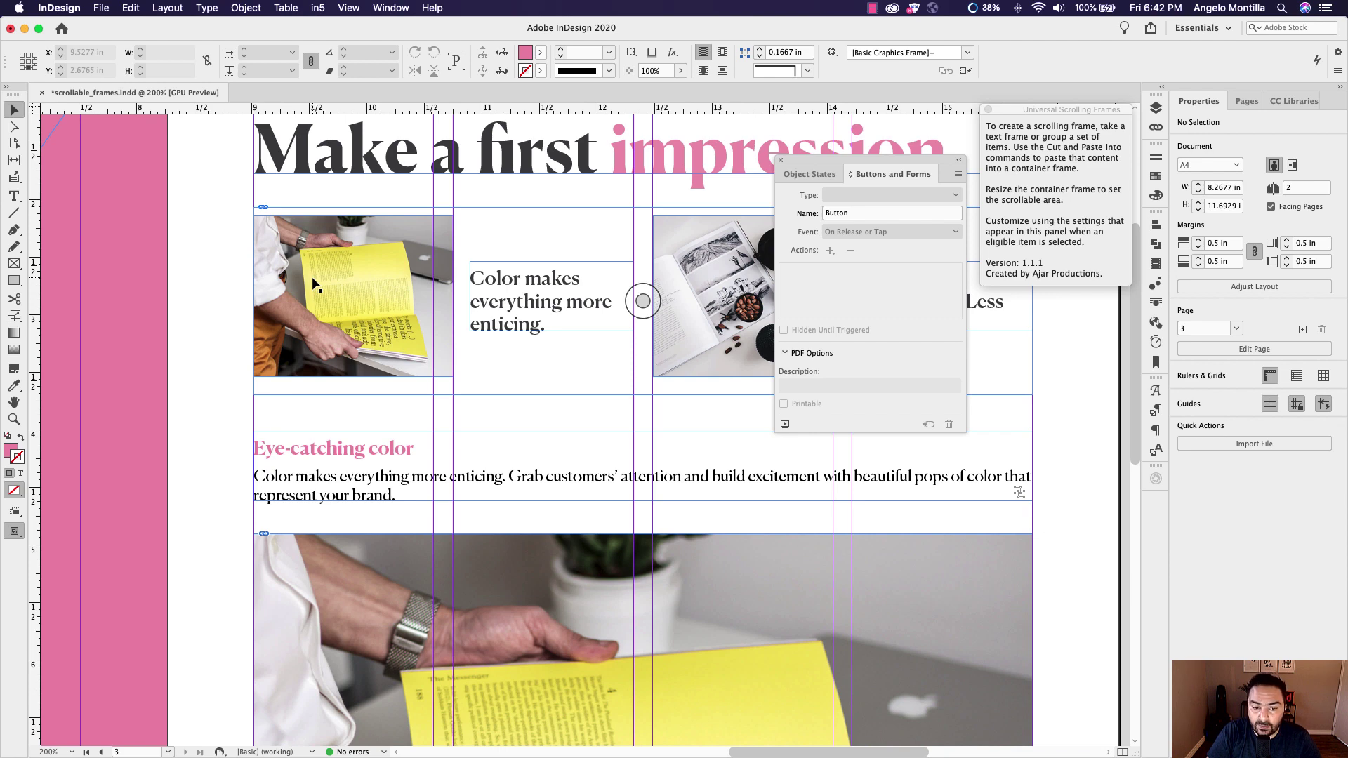
drag(232, 270, 309, 277)
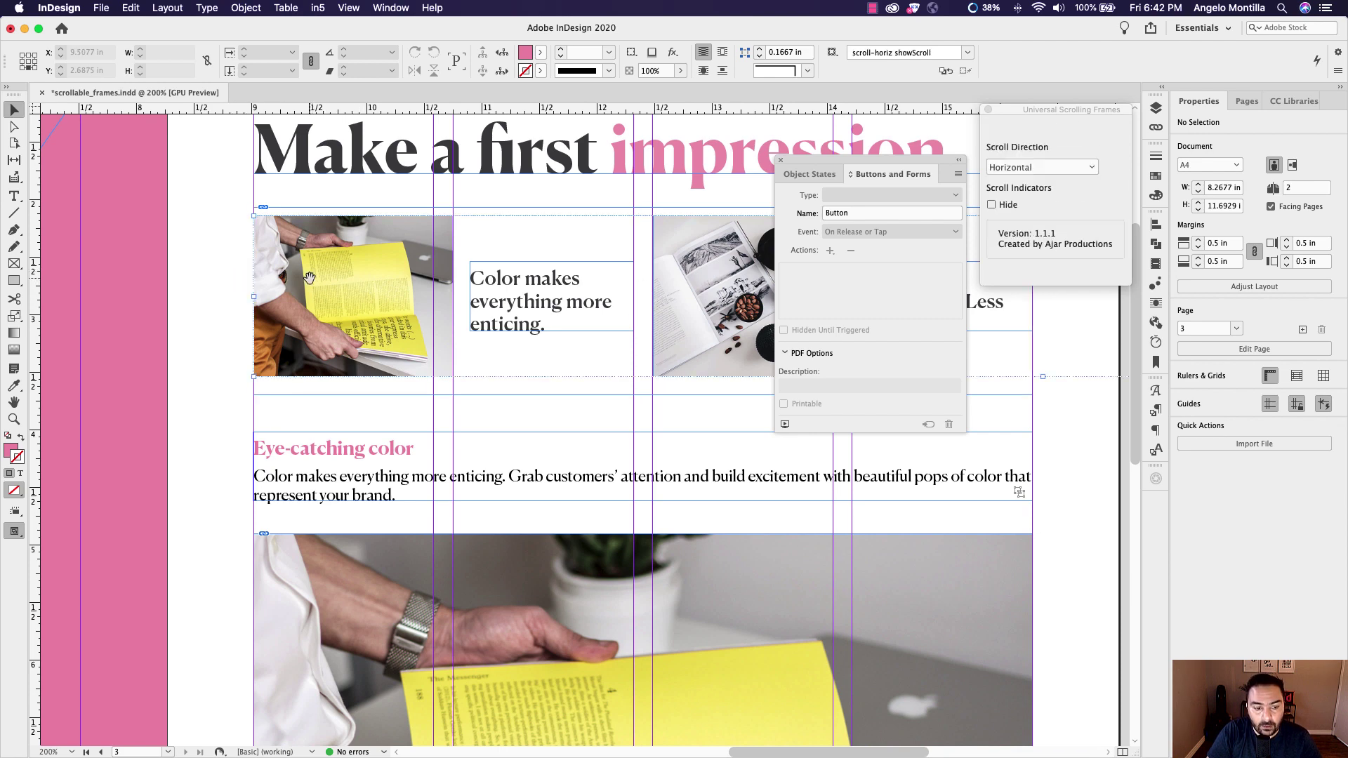
click(309, 276)
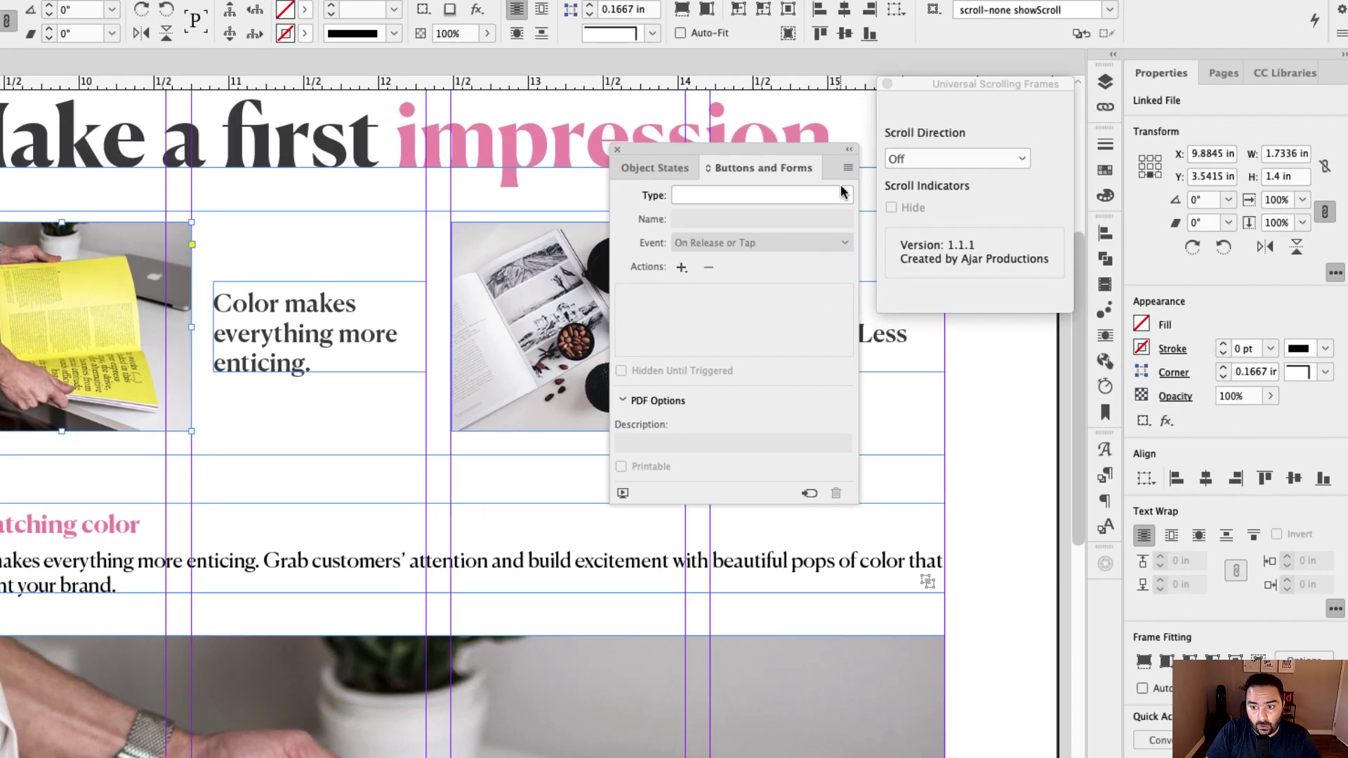
Convert the selected thumbnail into a button and name it Colour Image Button.
click(955, 195)
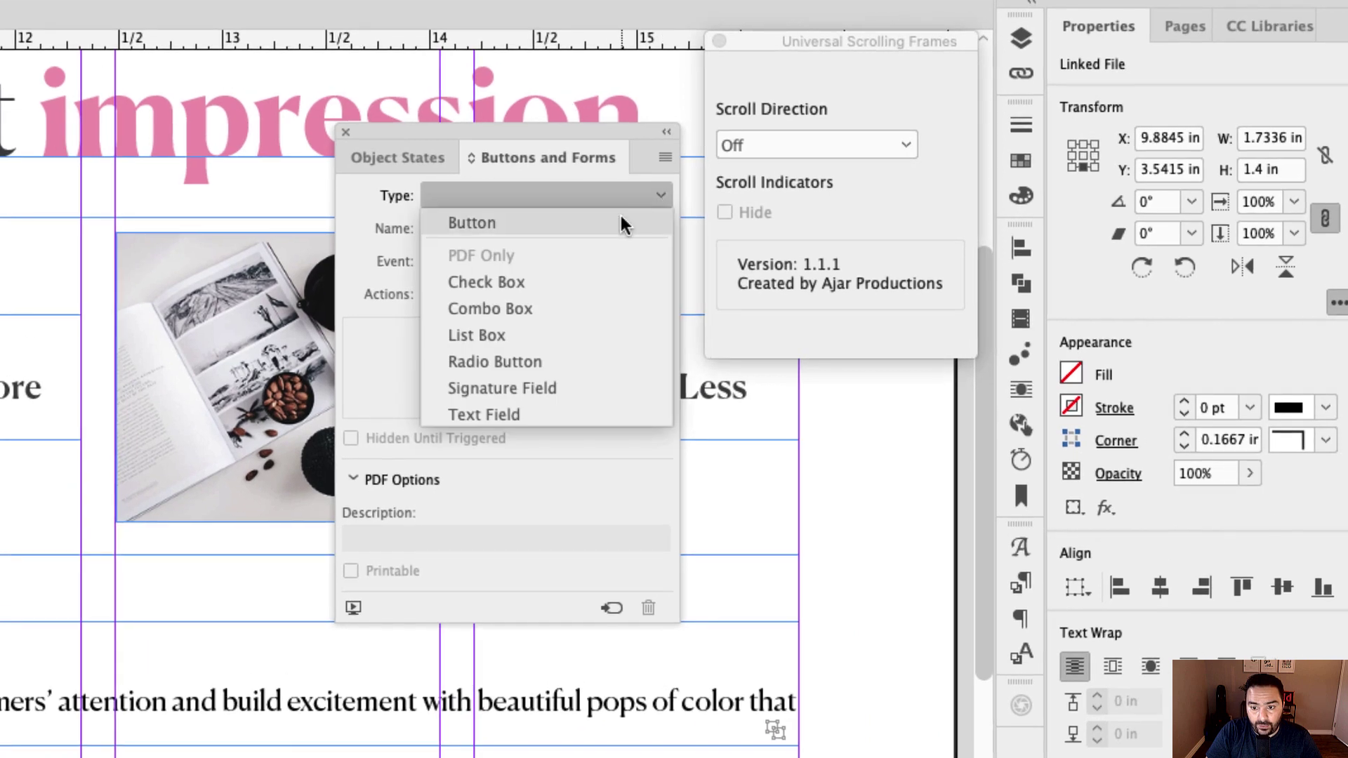
click(623, 225)
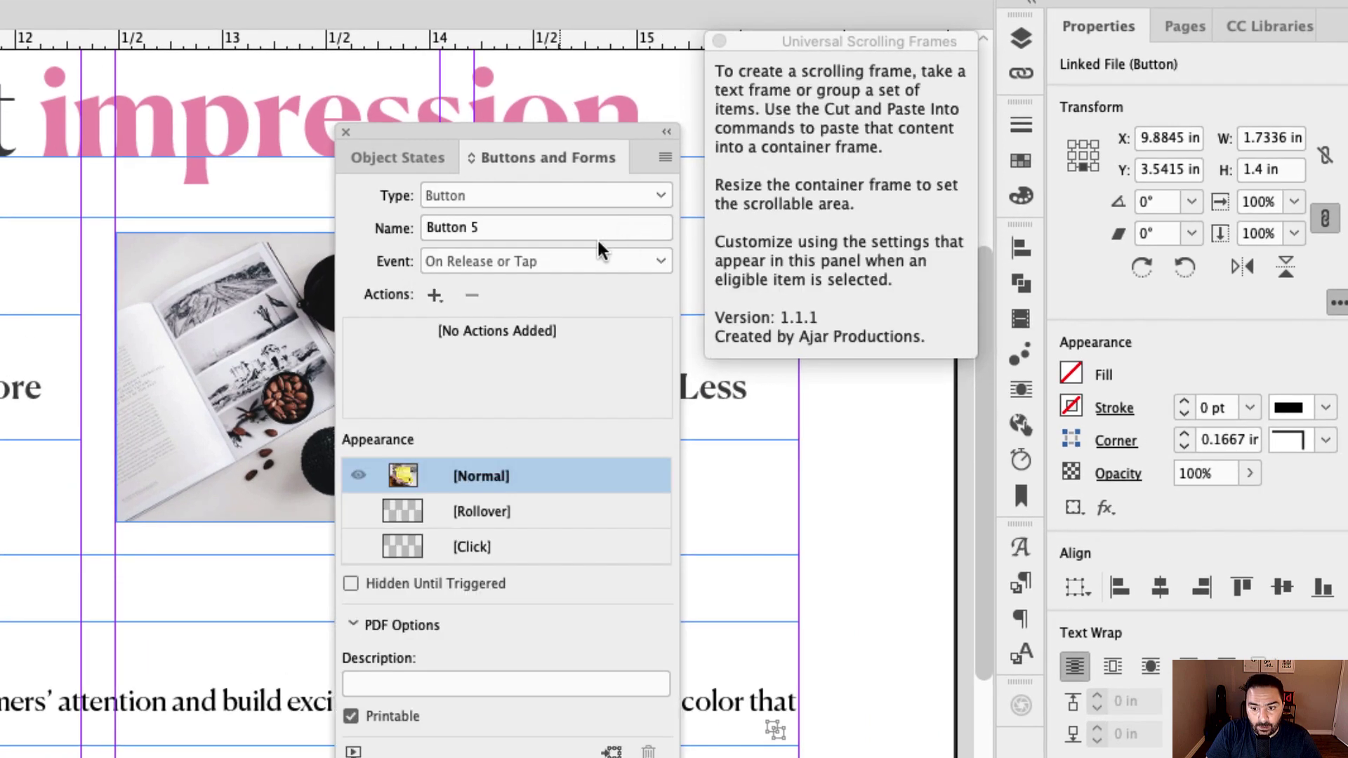
drag(519, 234, 376, 219)
text(Colle)
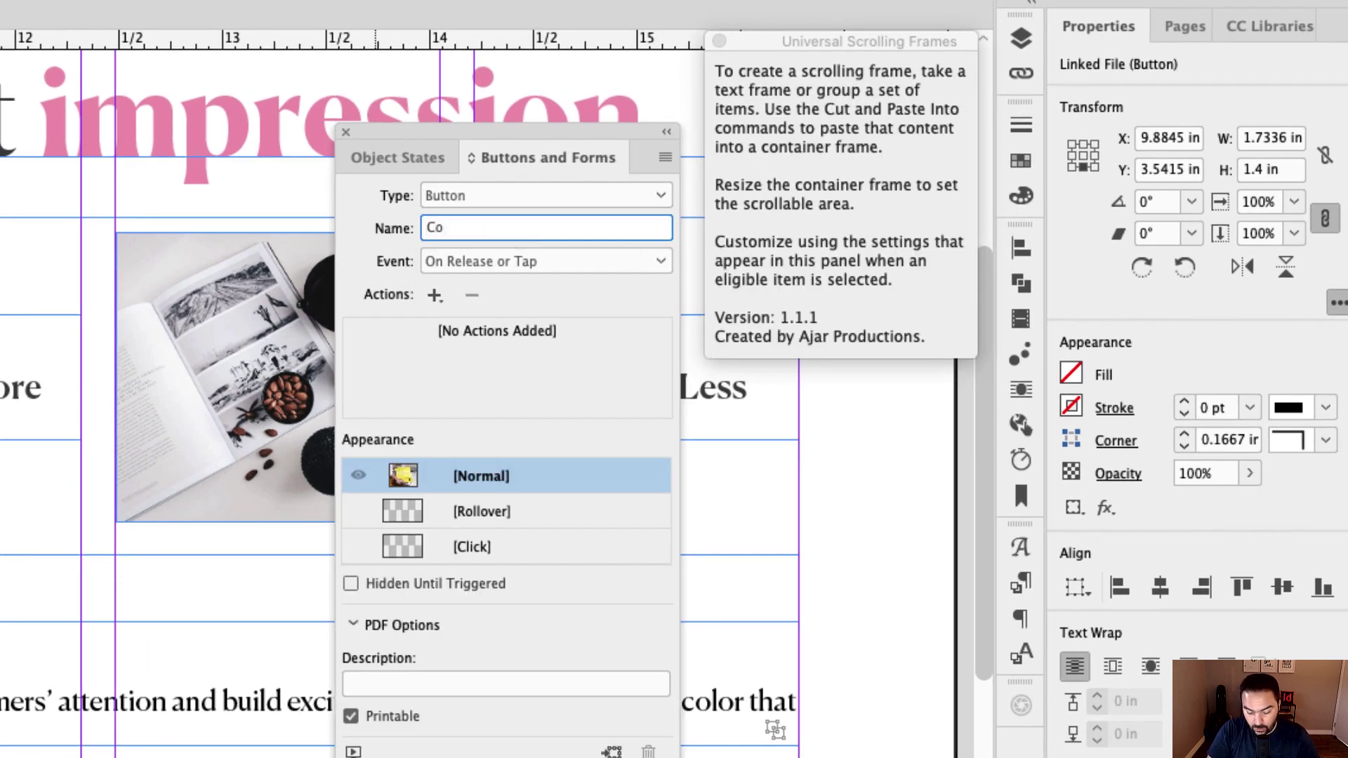
key(BackSpace)
key(BackSpace)
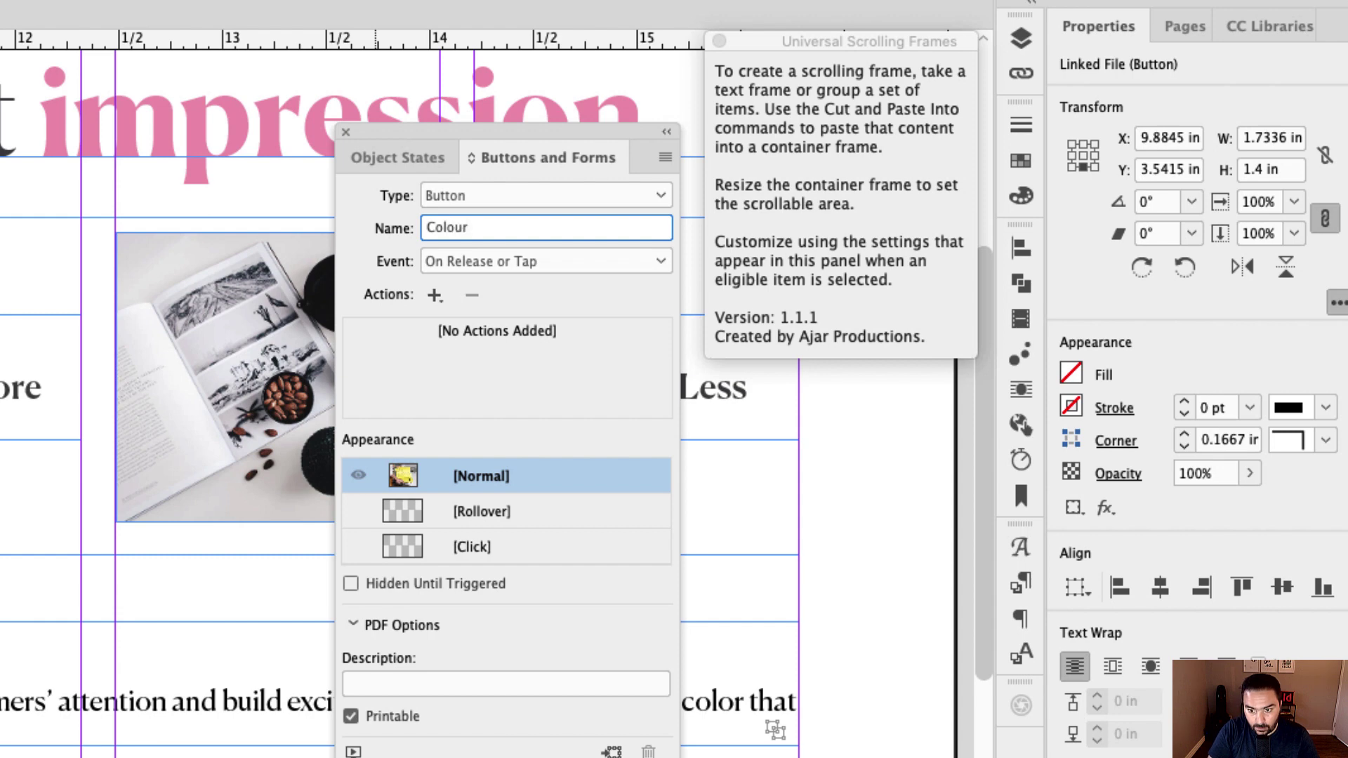
text(our Image Button)
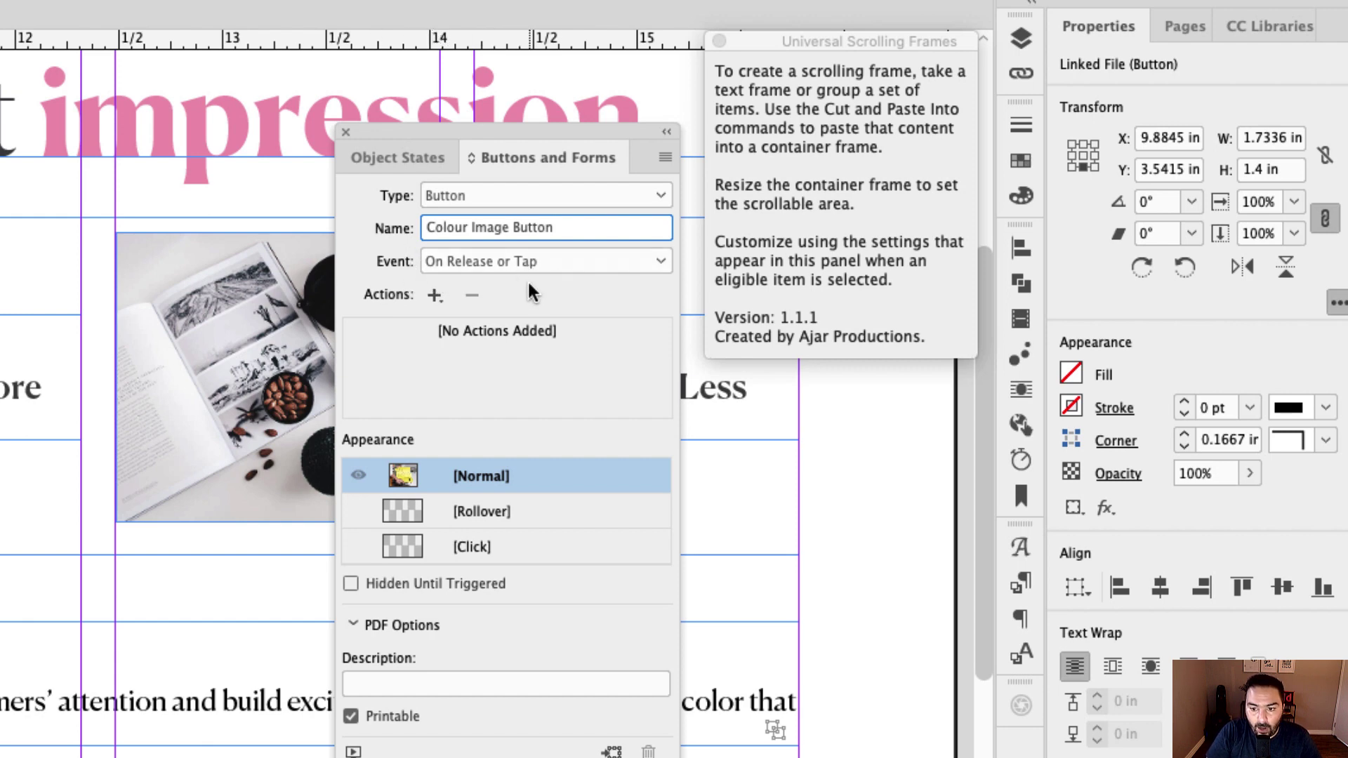
Add a Go To State action to the button that shows State 1 of Main Images.
click(434, 296)
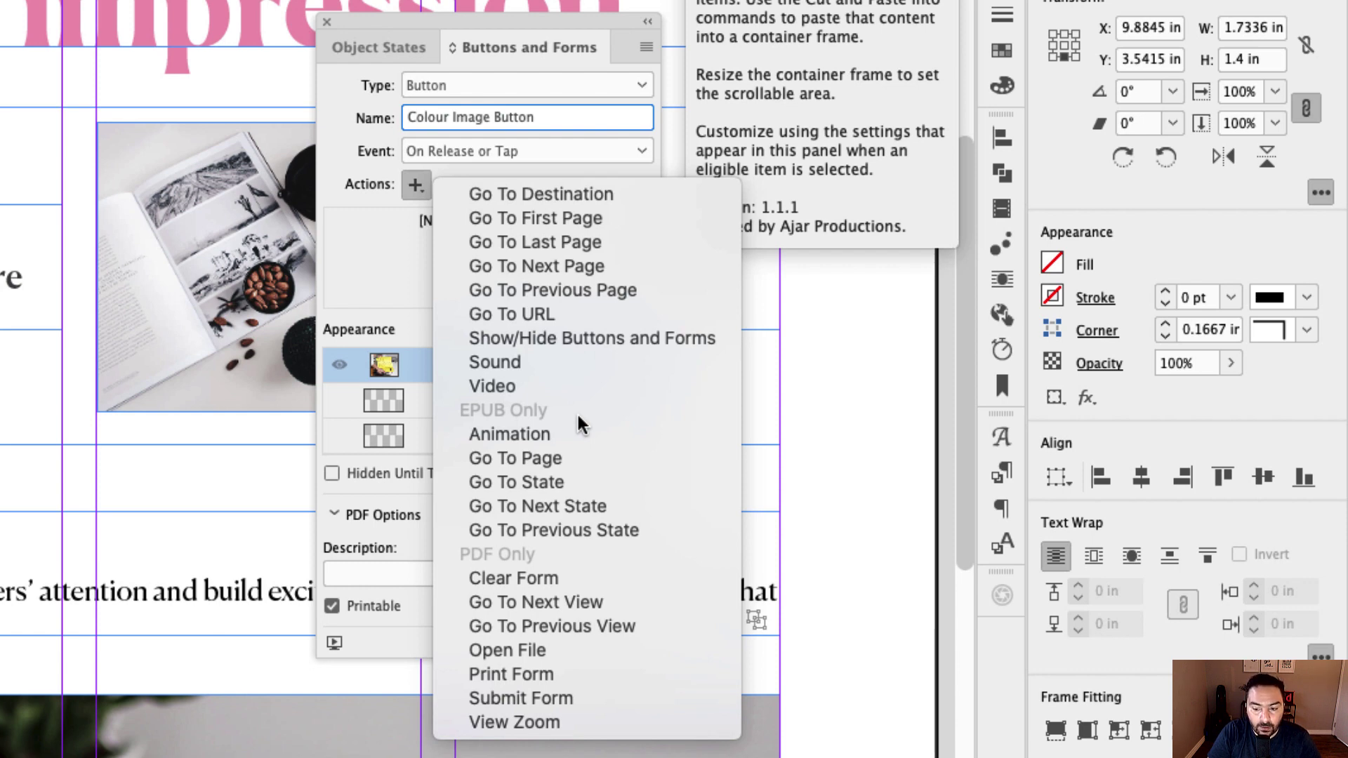
click(574, 484)
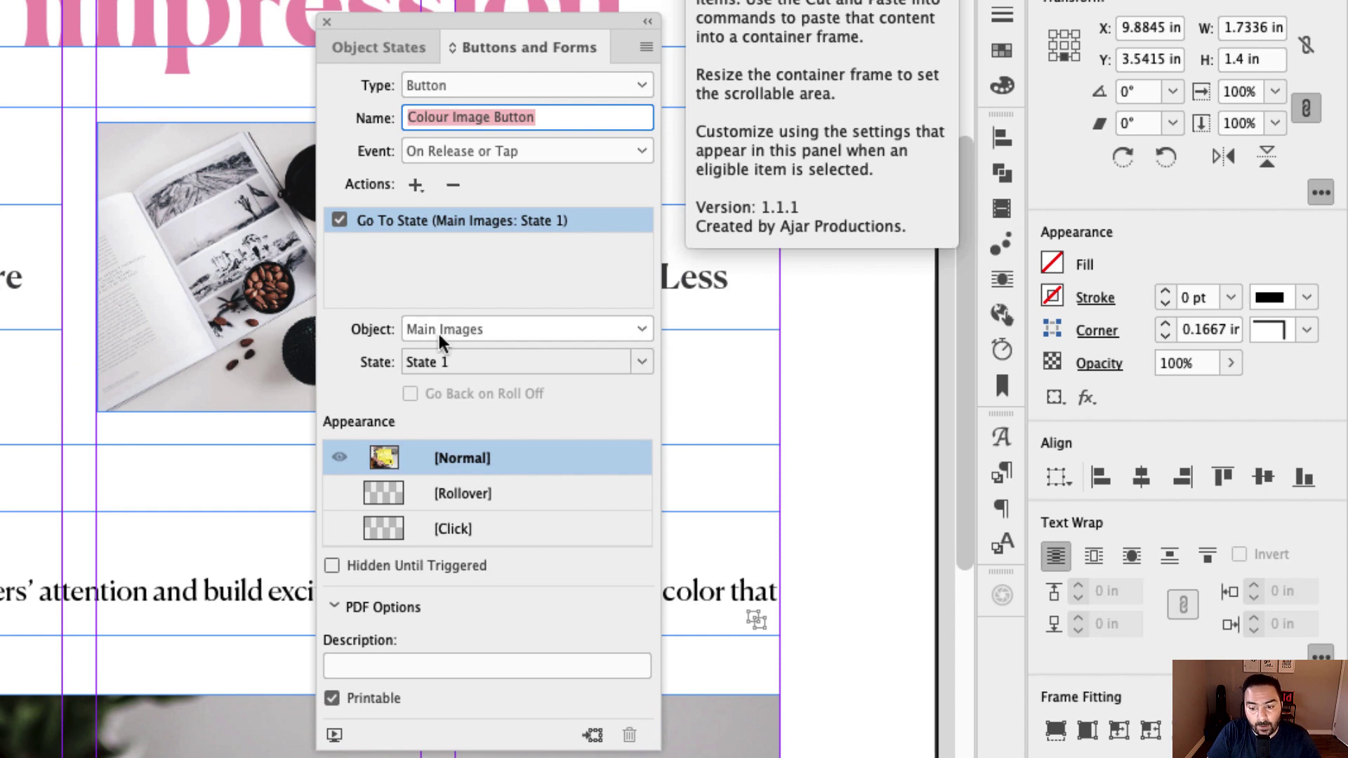
click(640, 362)
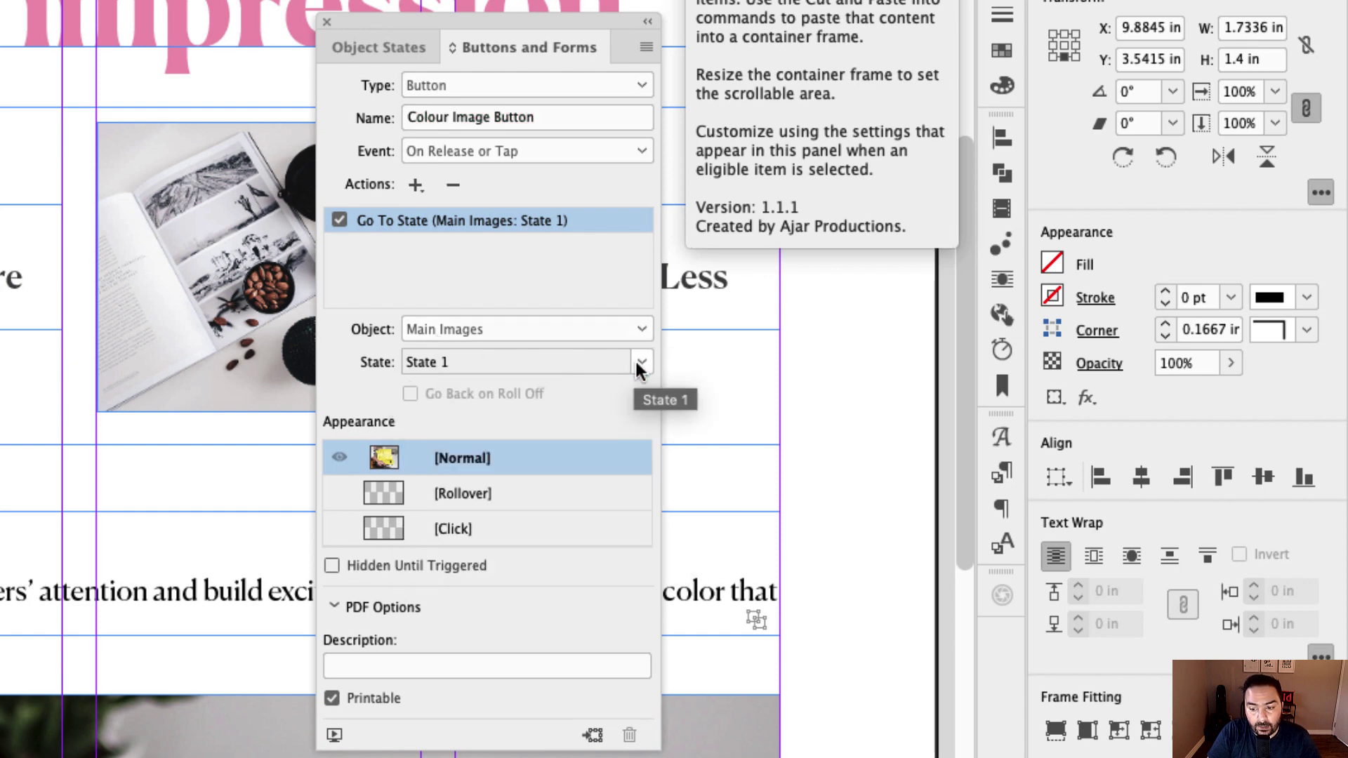
click(640, 363)
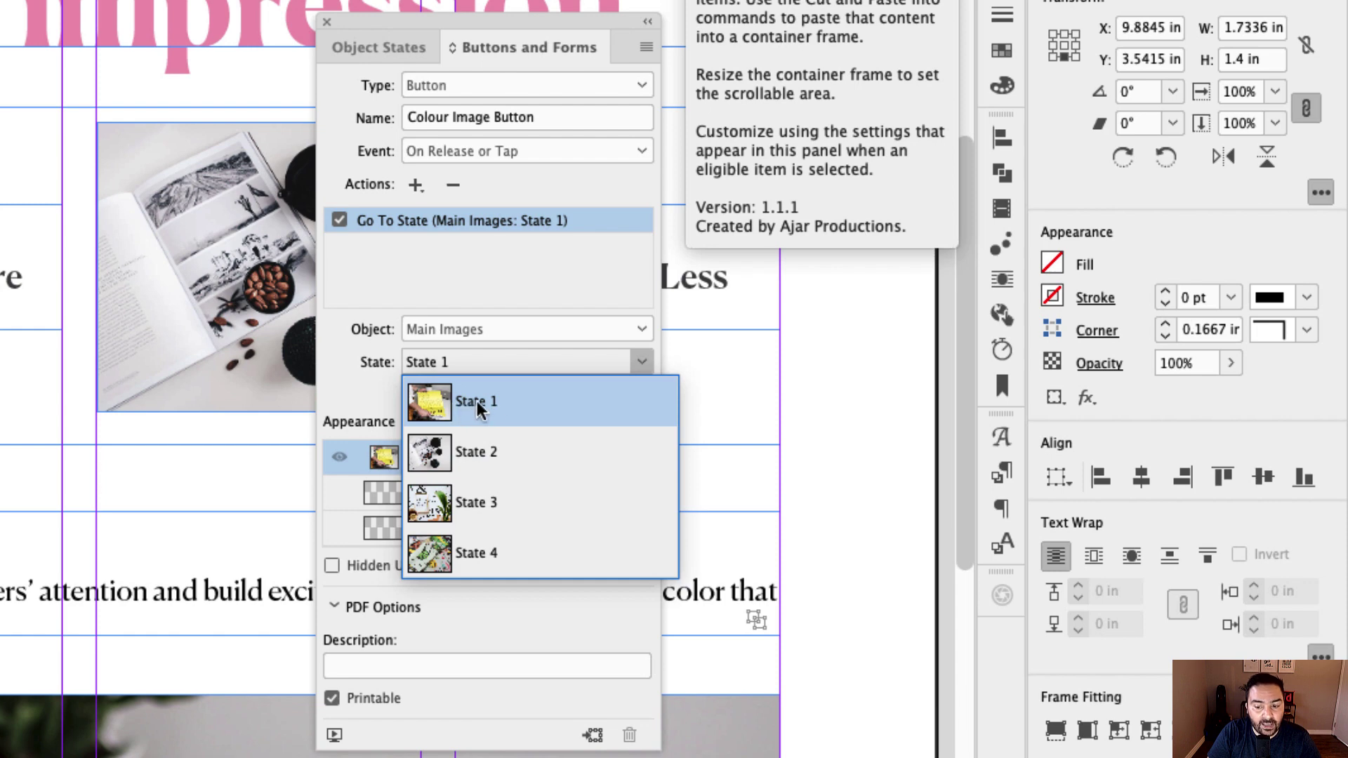
click(444, 415)
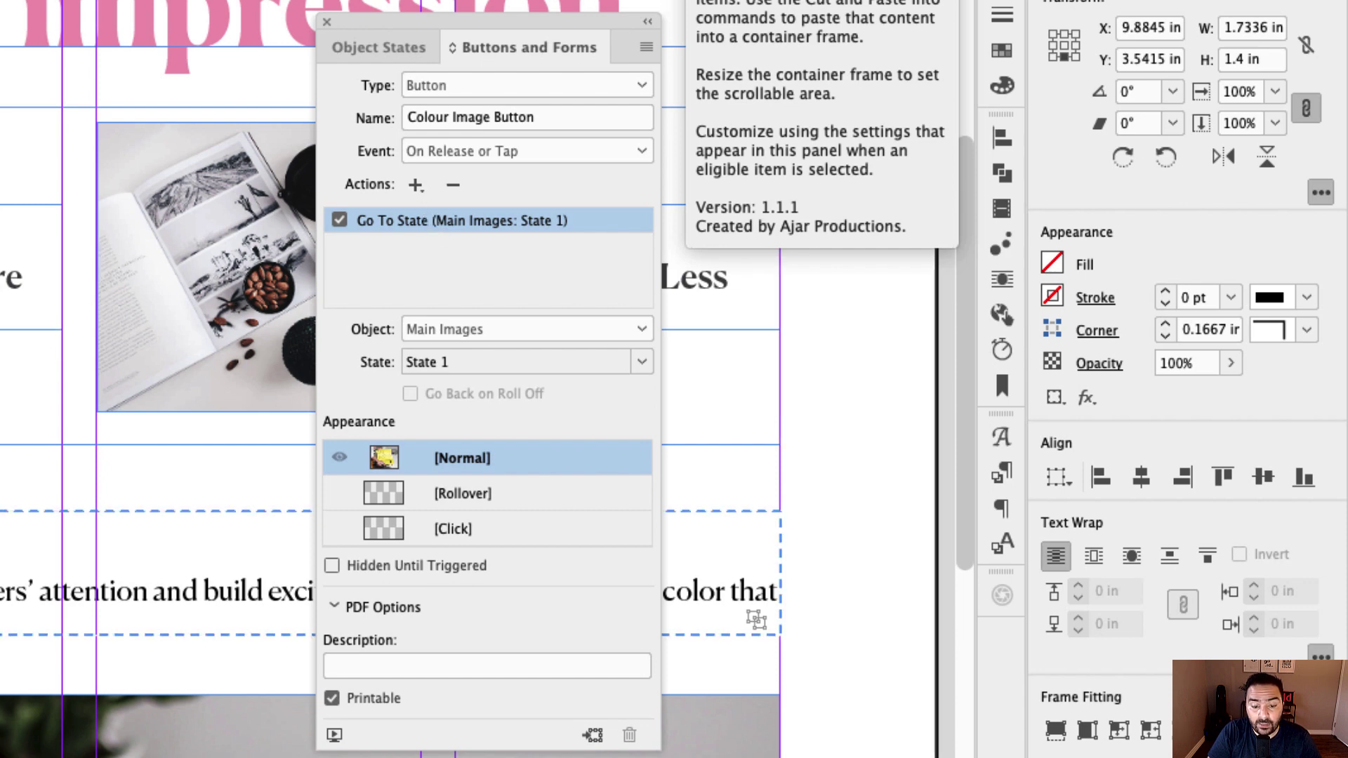
Add a second Go To State action to the Colour Image Button that shows State 1 of Information Frames.
click(416, 185)
click(523, 483)
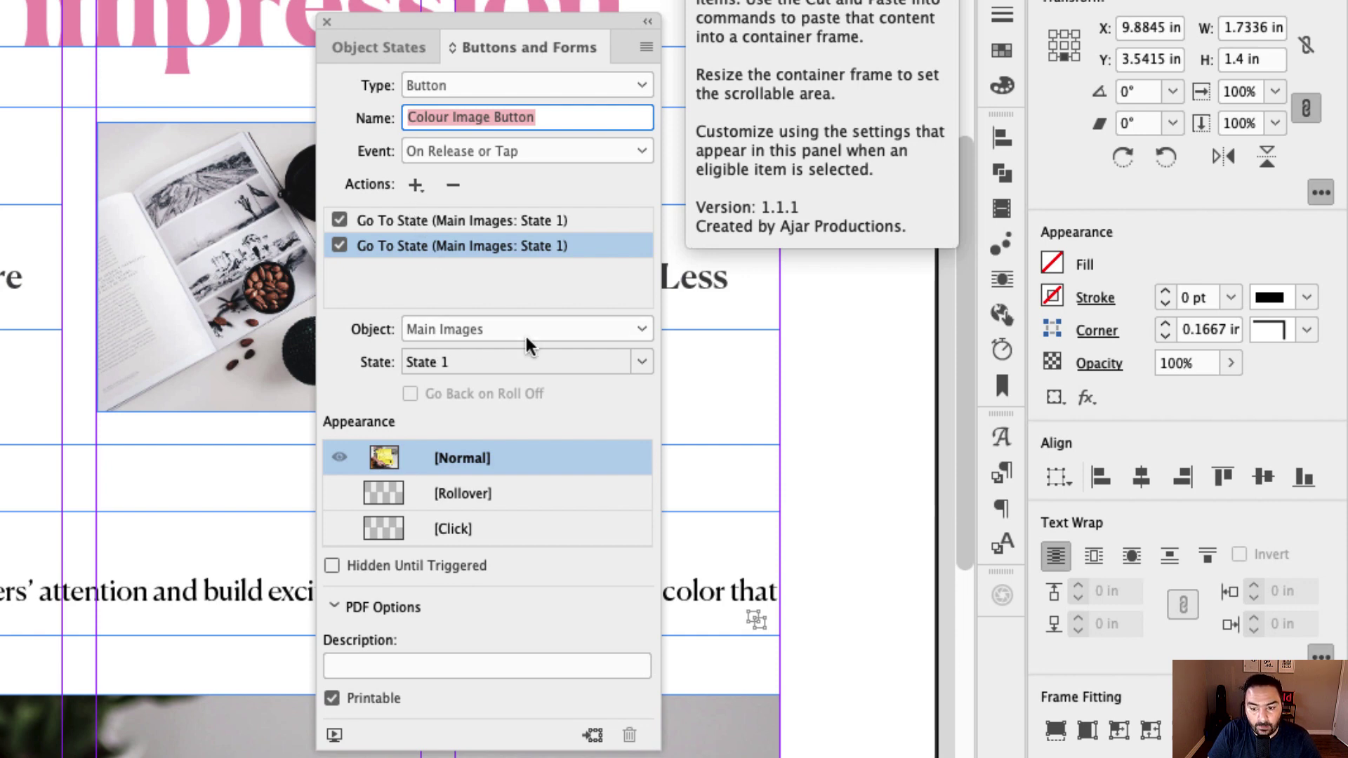
click(631, 338)
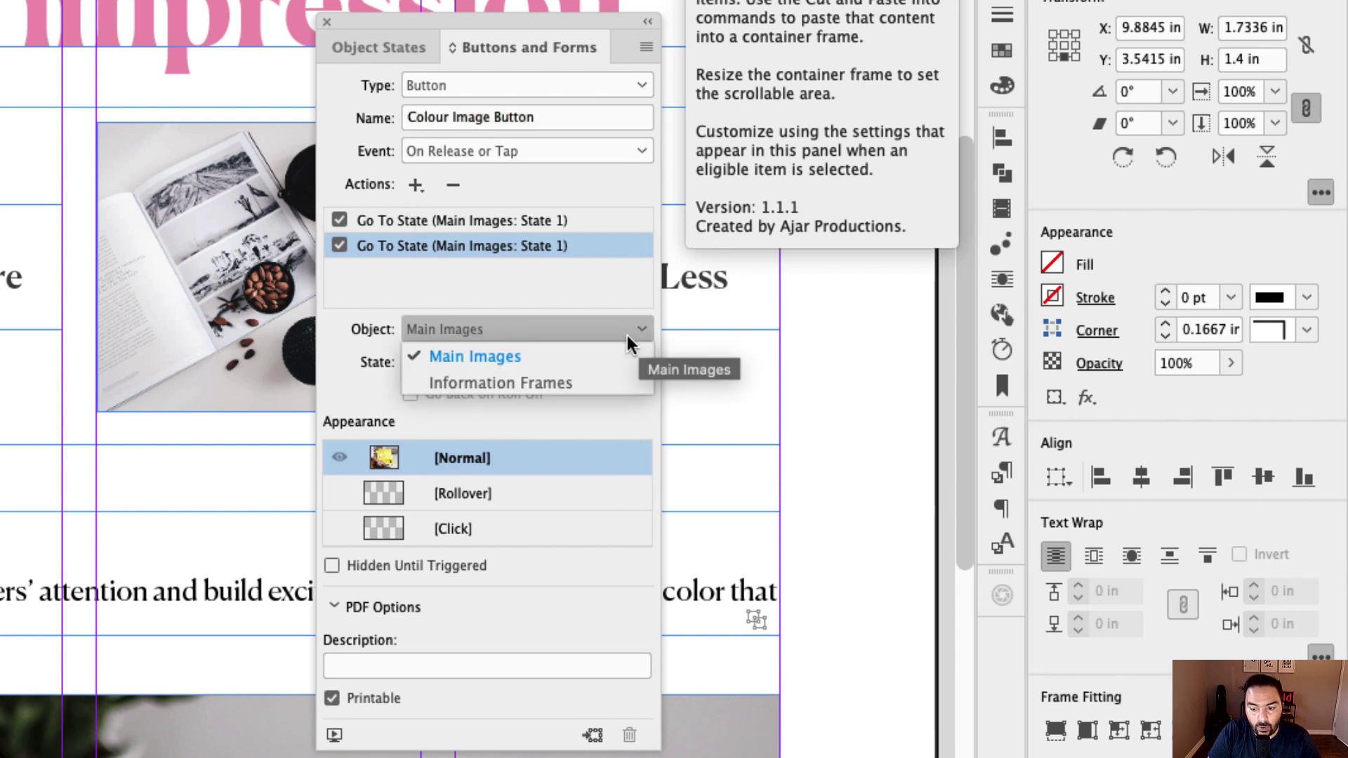
click(589, 384)
click(523, 370)
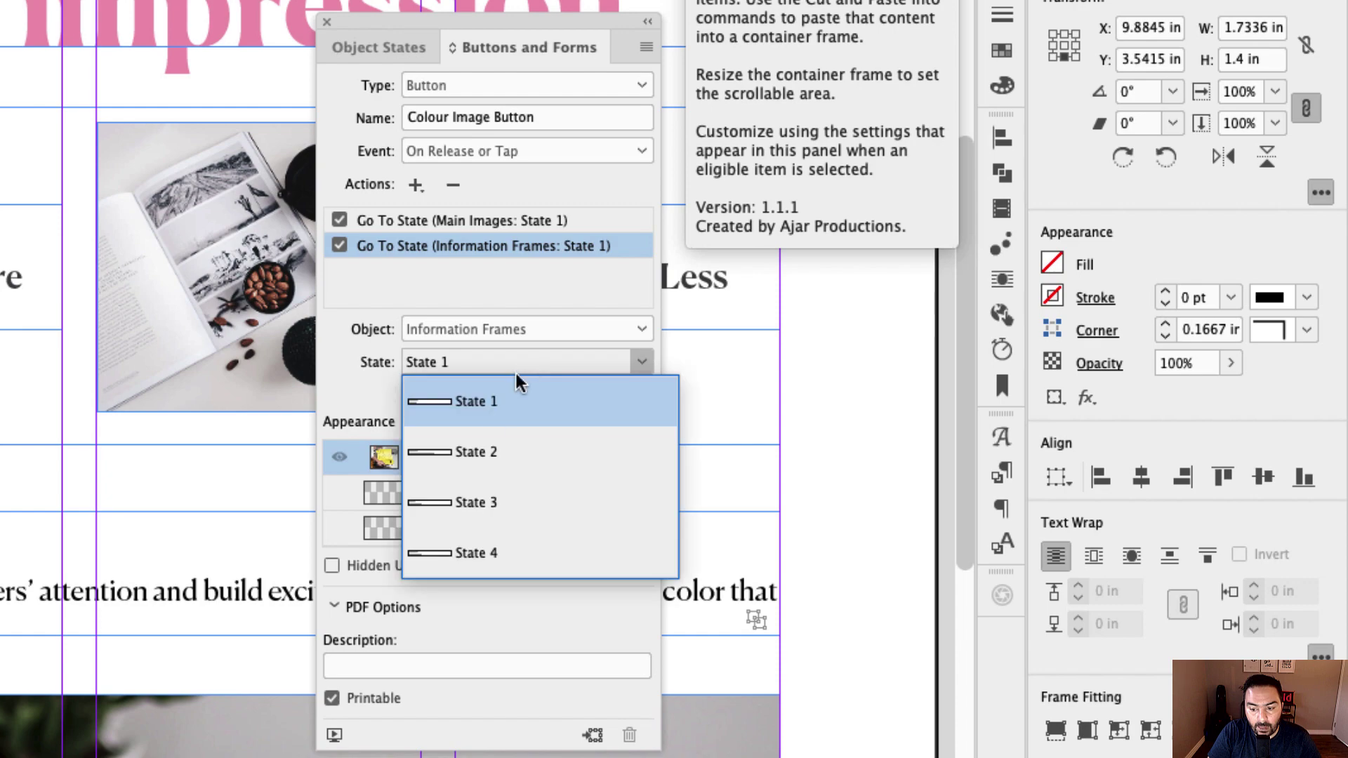
click(491, 414)
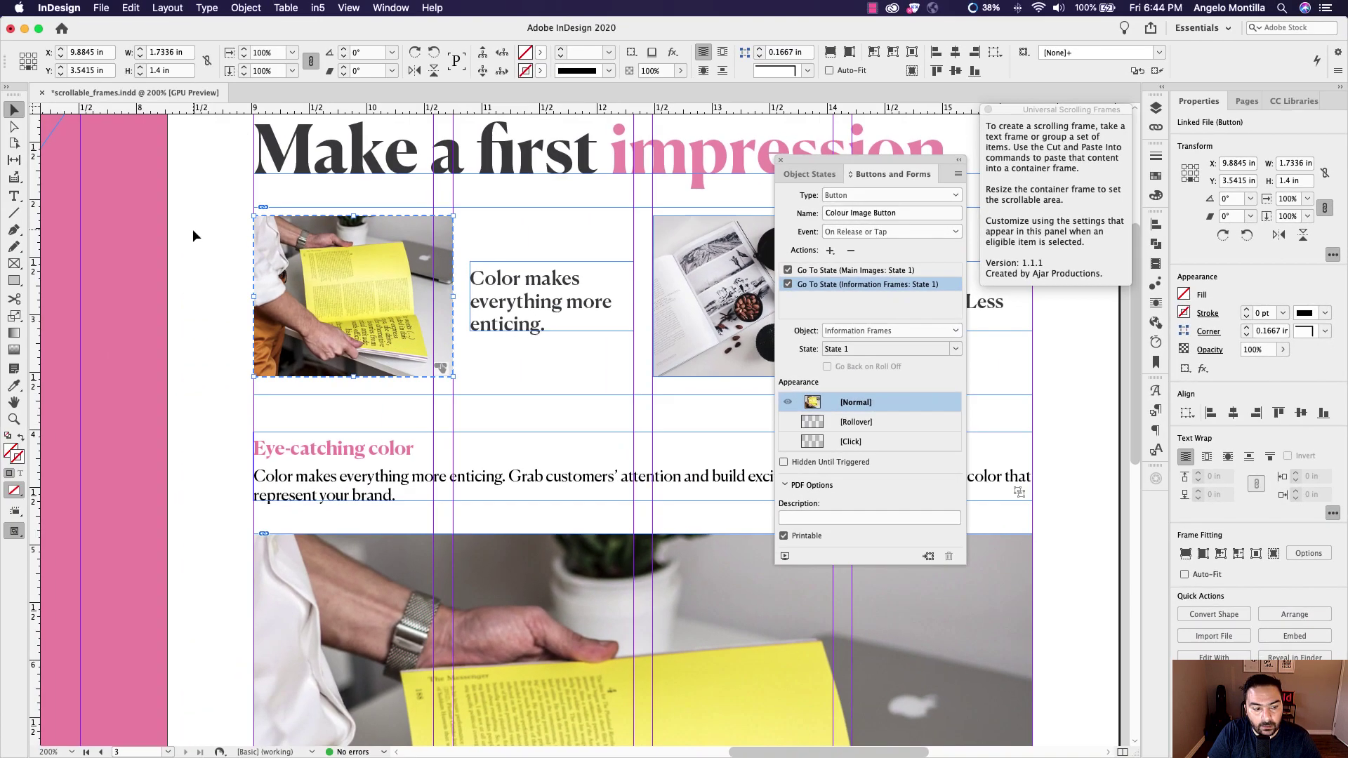
click(192, 229)
Select only the open-book thumbnail with the black cups, convert it into a button and name it Simple Button.
drag(641, 301, 372, 301)
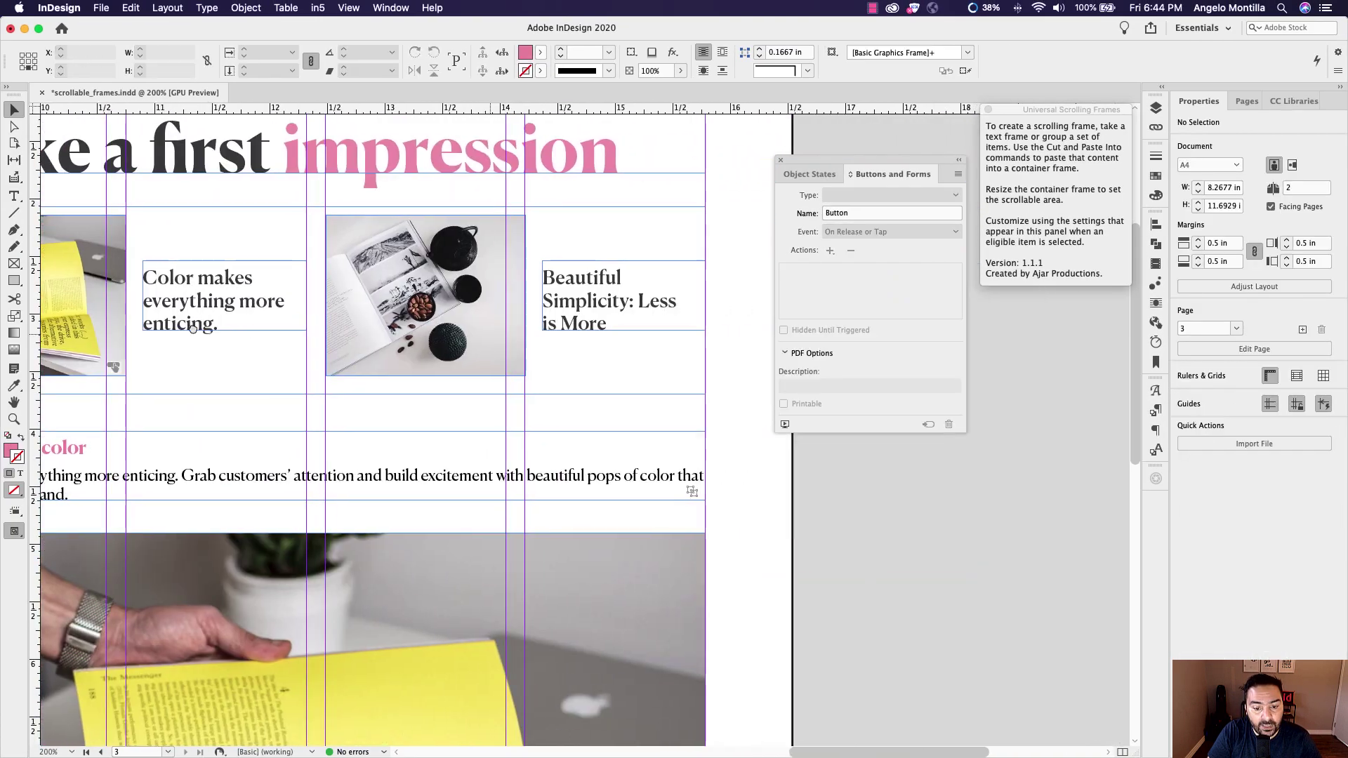
click(463, 272)
double_click(464, 279)
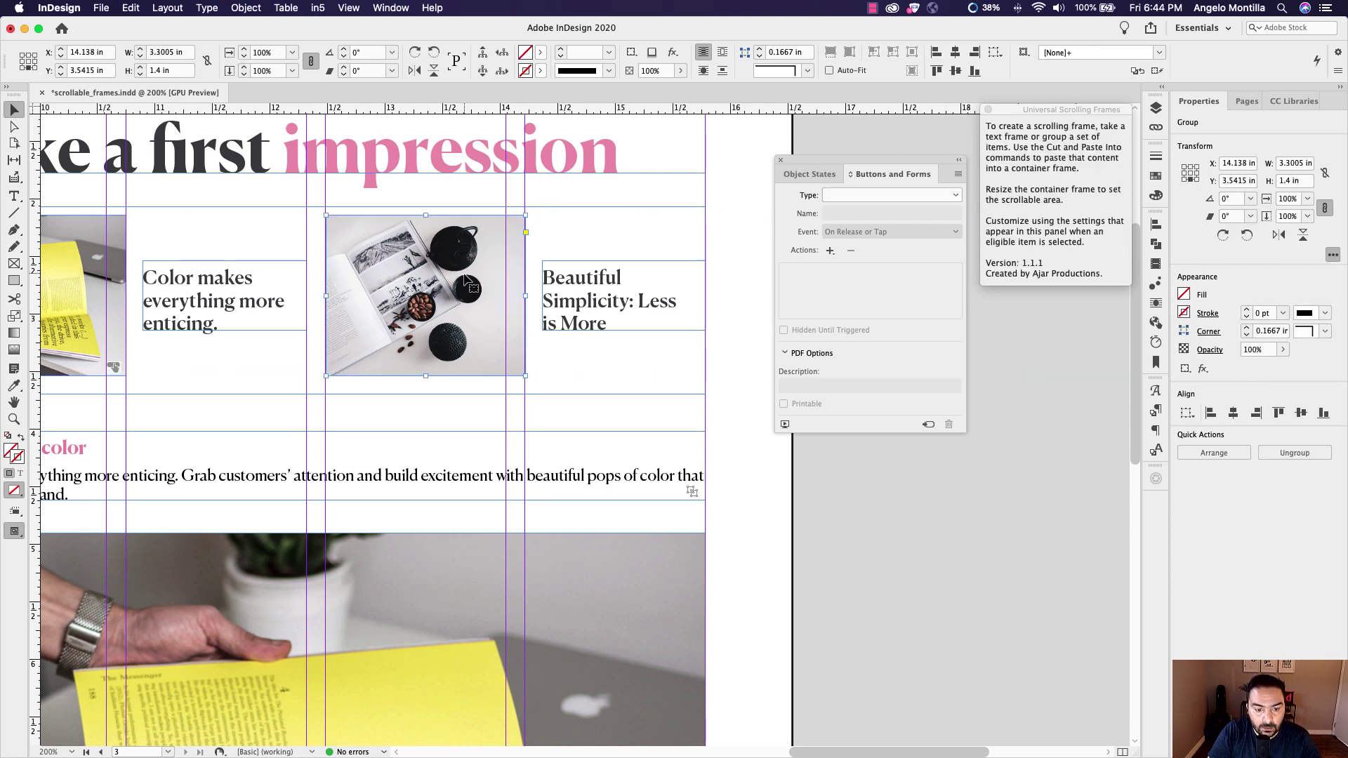
click(924, 199)
click(918, 211)
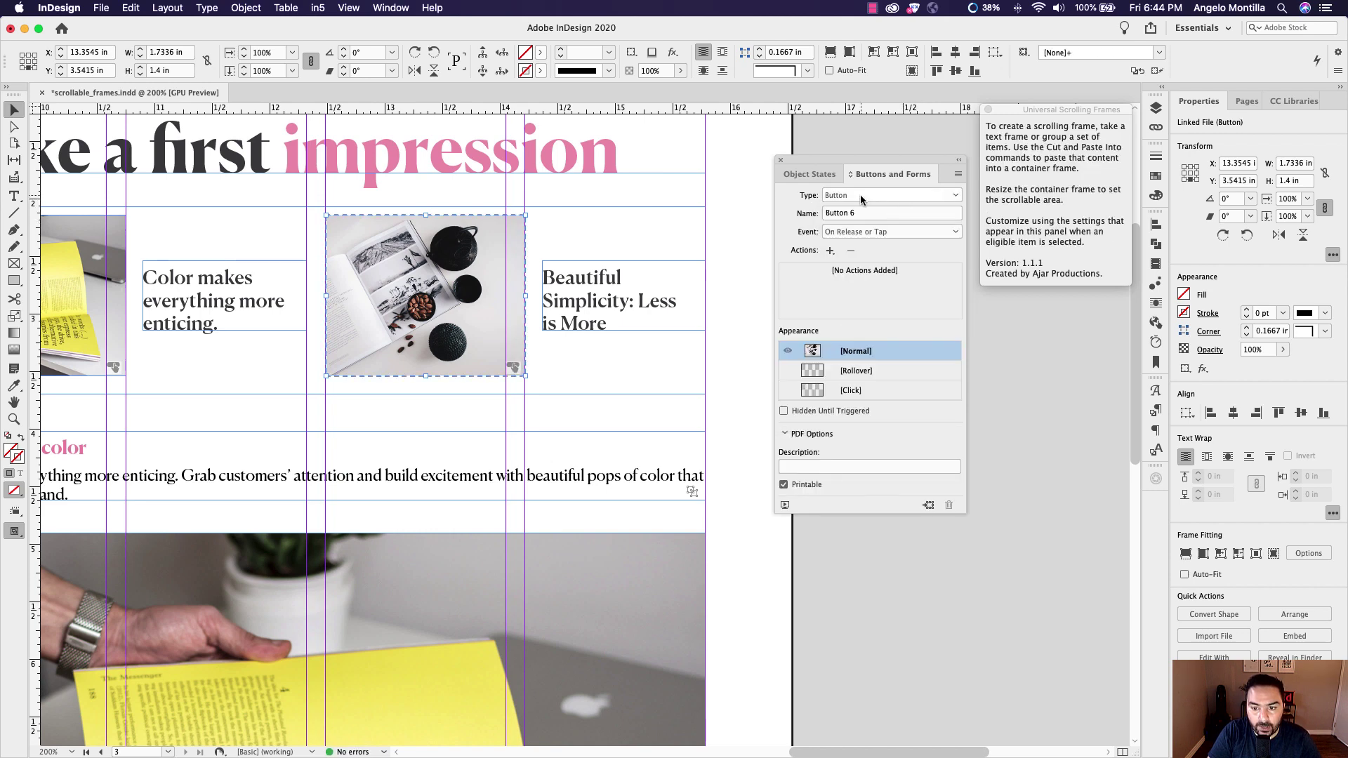
double_click(835, 214)
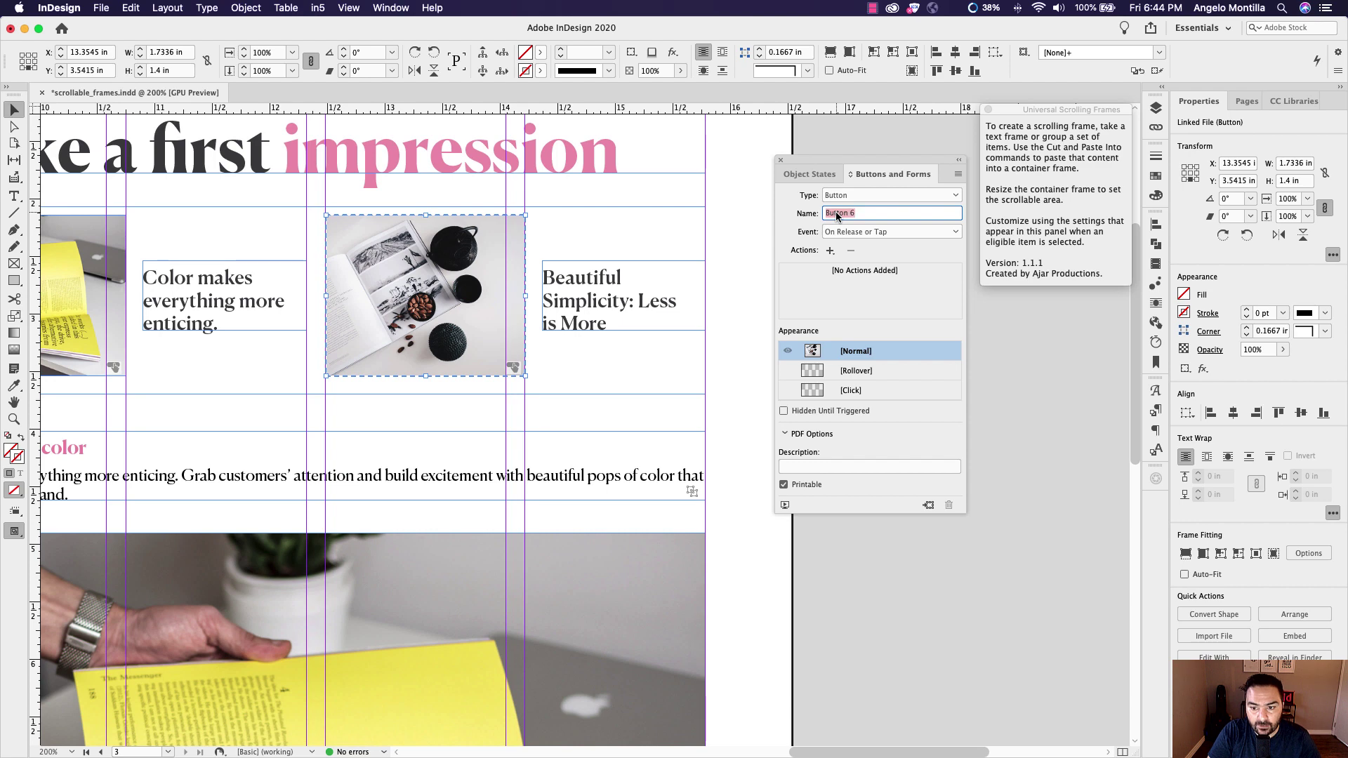
text(Simple)
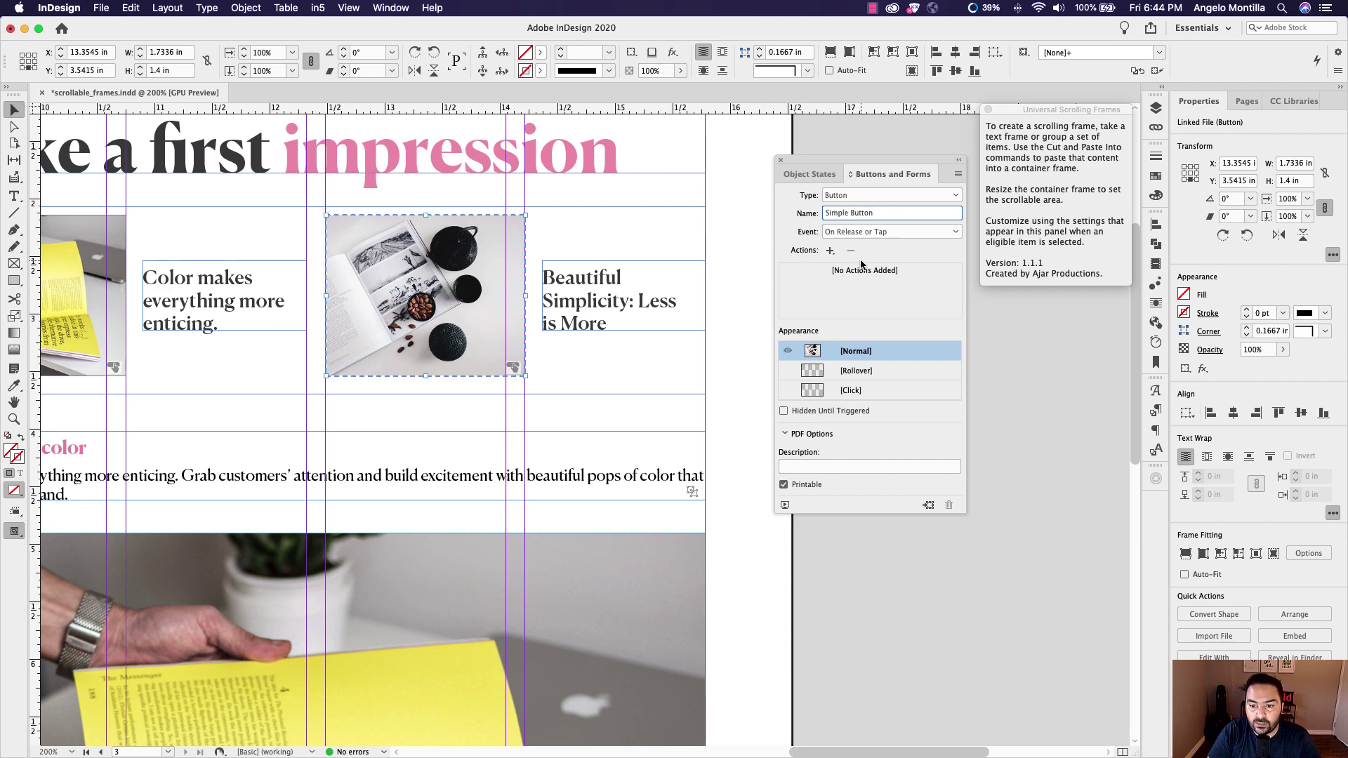
Add a Go To State action to the Simple Button that shows State 2 of Main Images.
click(830, 251)
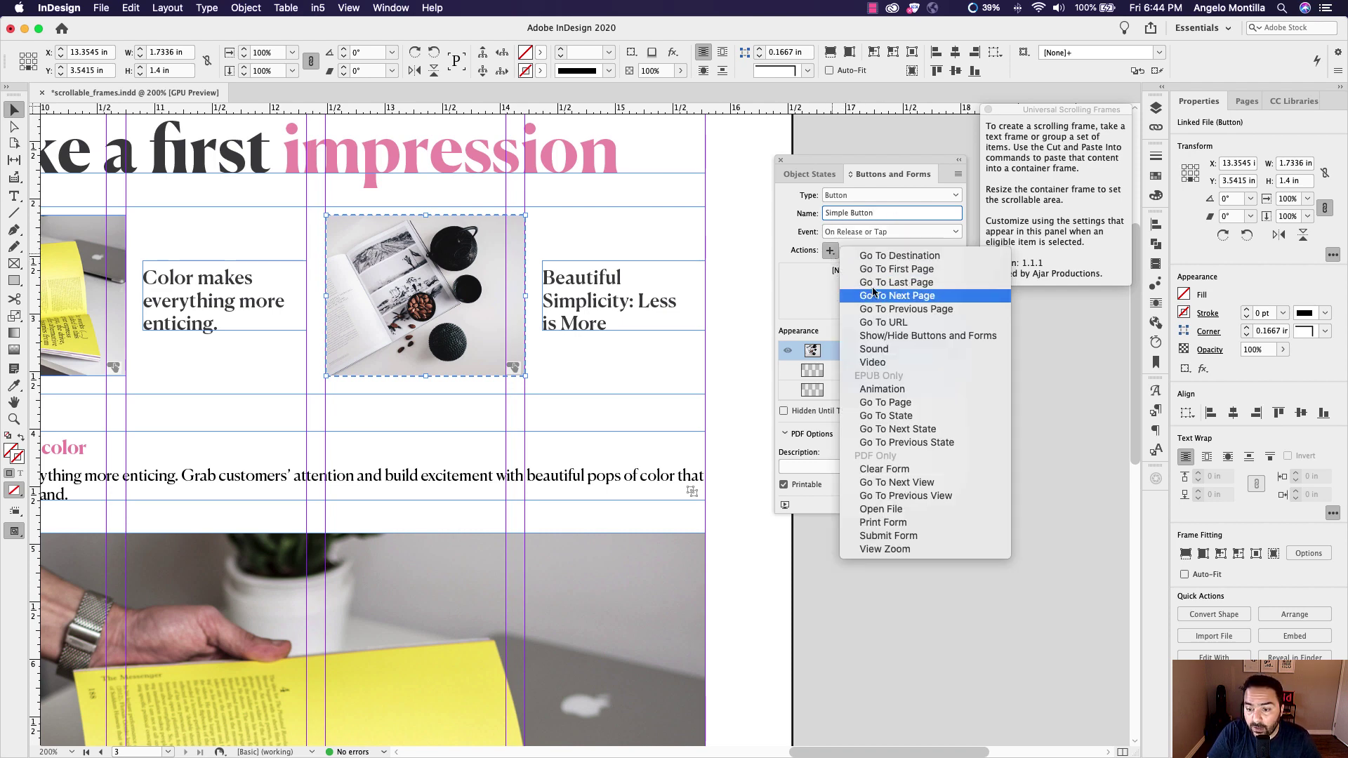
click(886, 415)
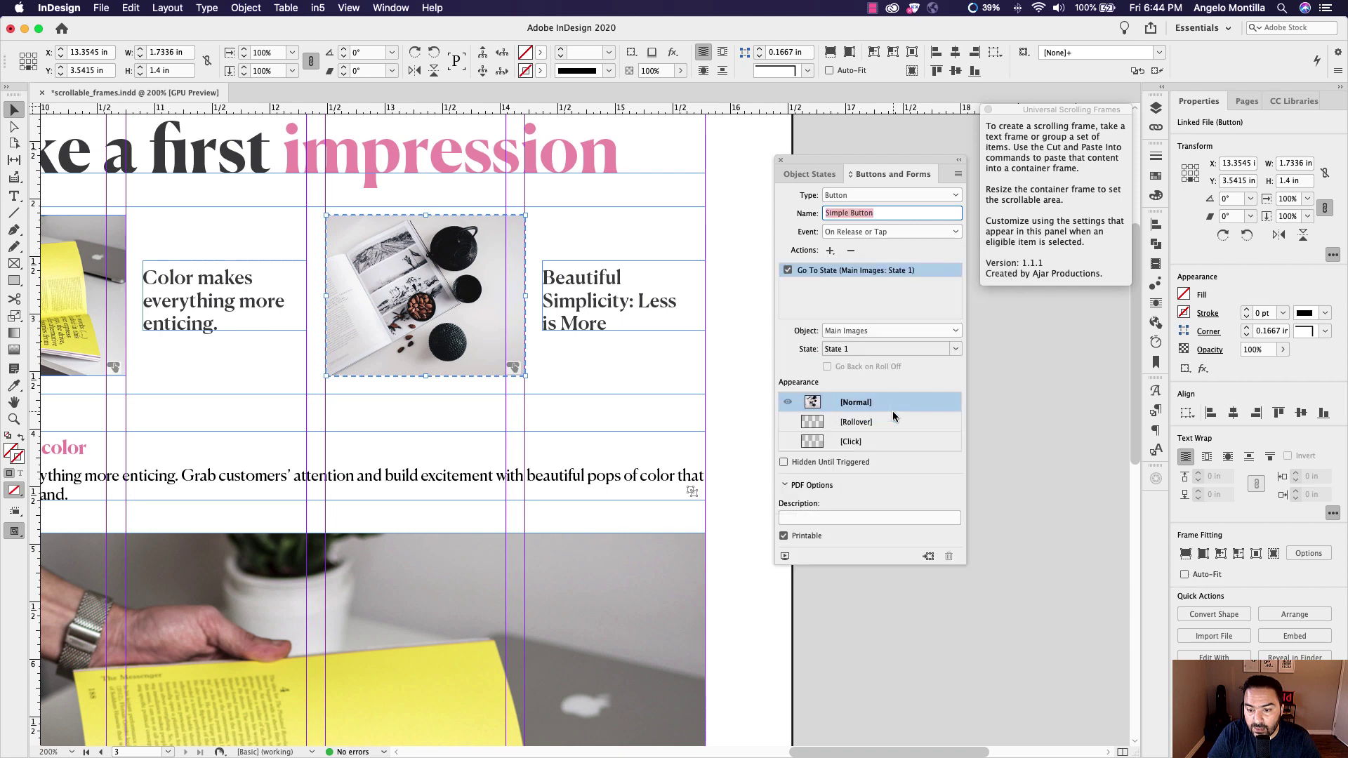
click(865, 351)
click(869, 351)
click(870, 351)
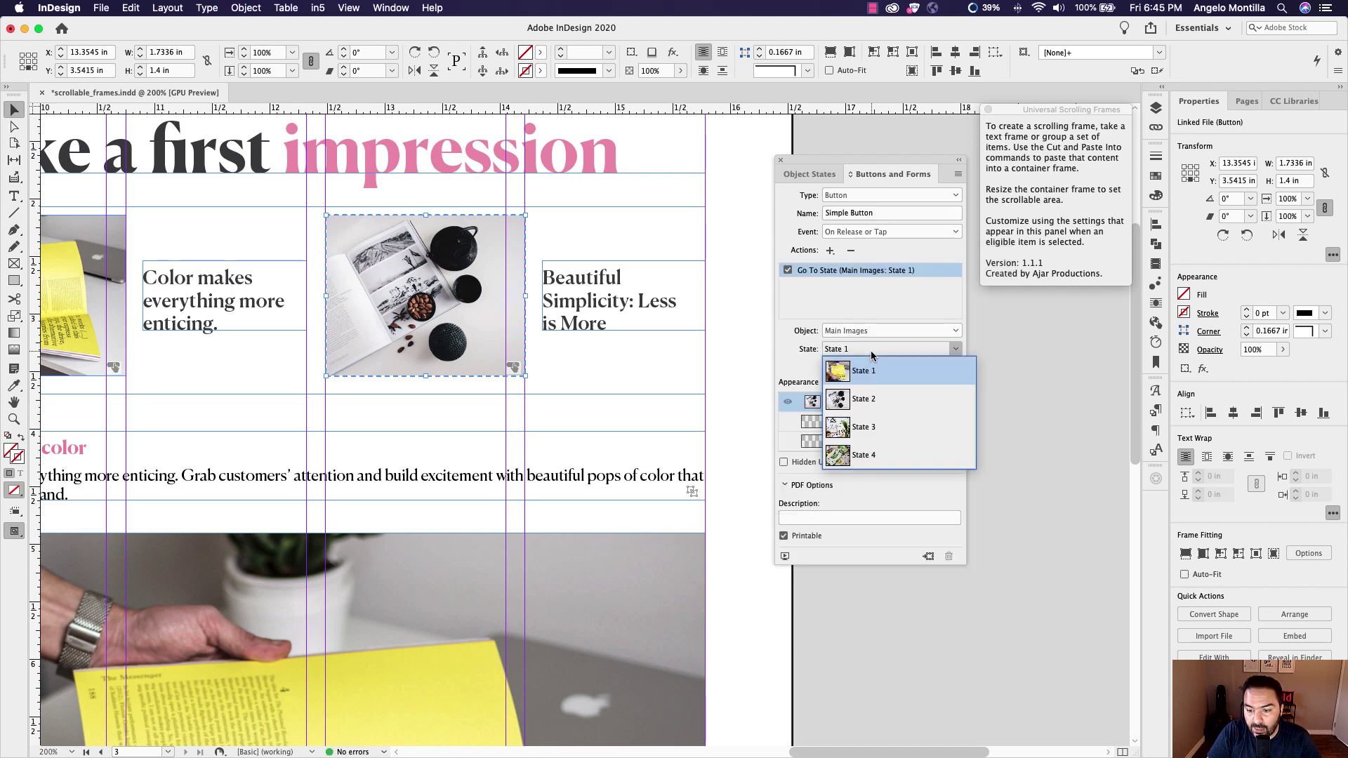
click(868, 399)
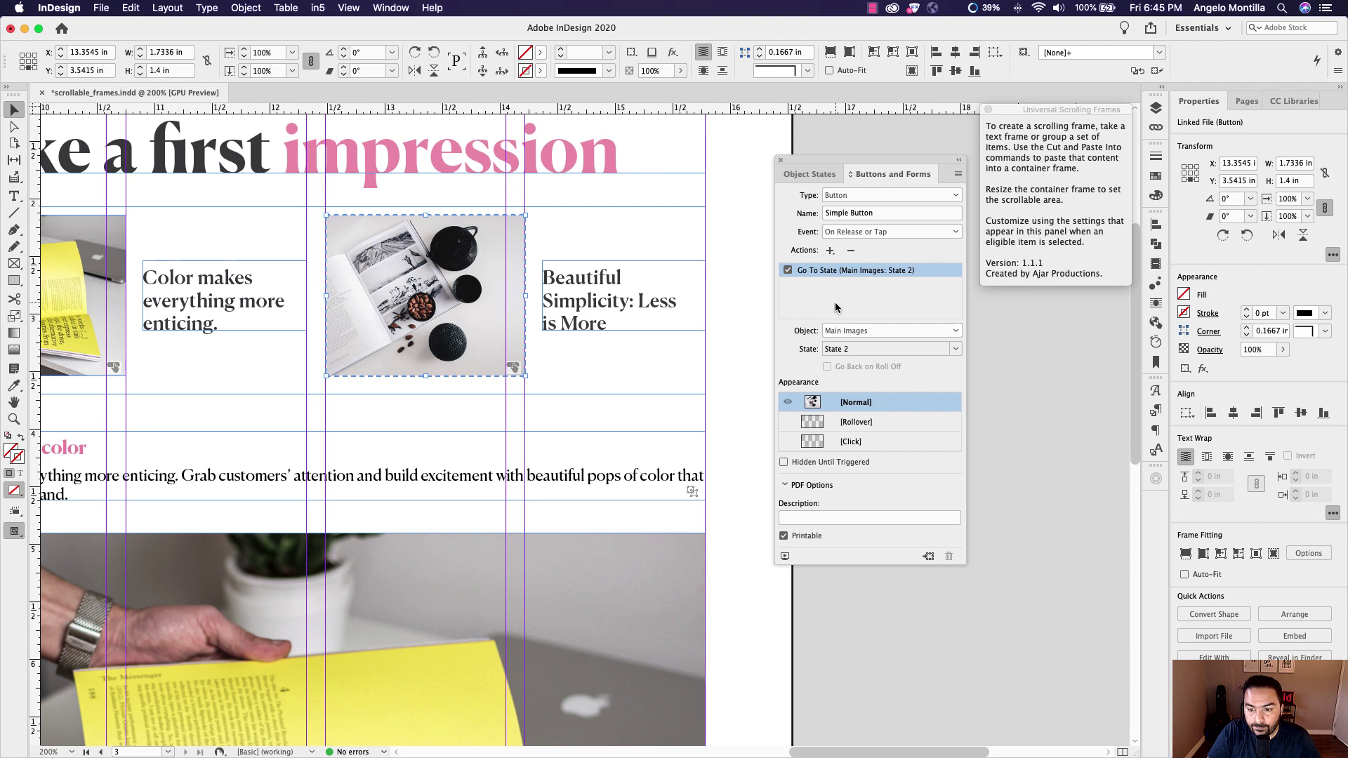
Add a second Go To State action to the Simple Button that shows State 2 of Information Frames.
click(831, 251)
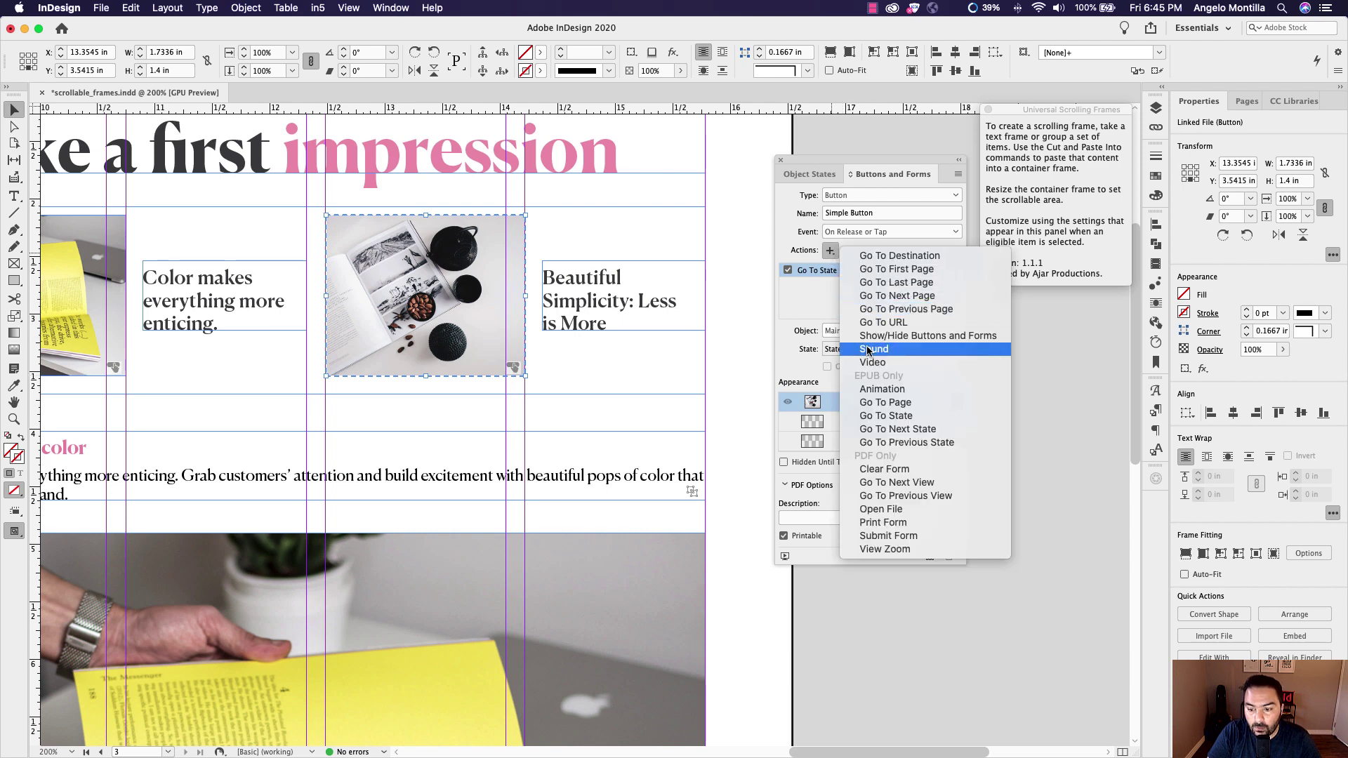
click(876, 416)
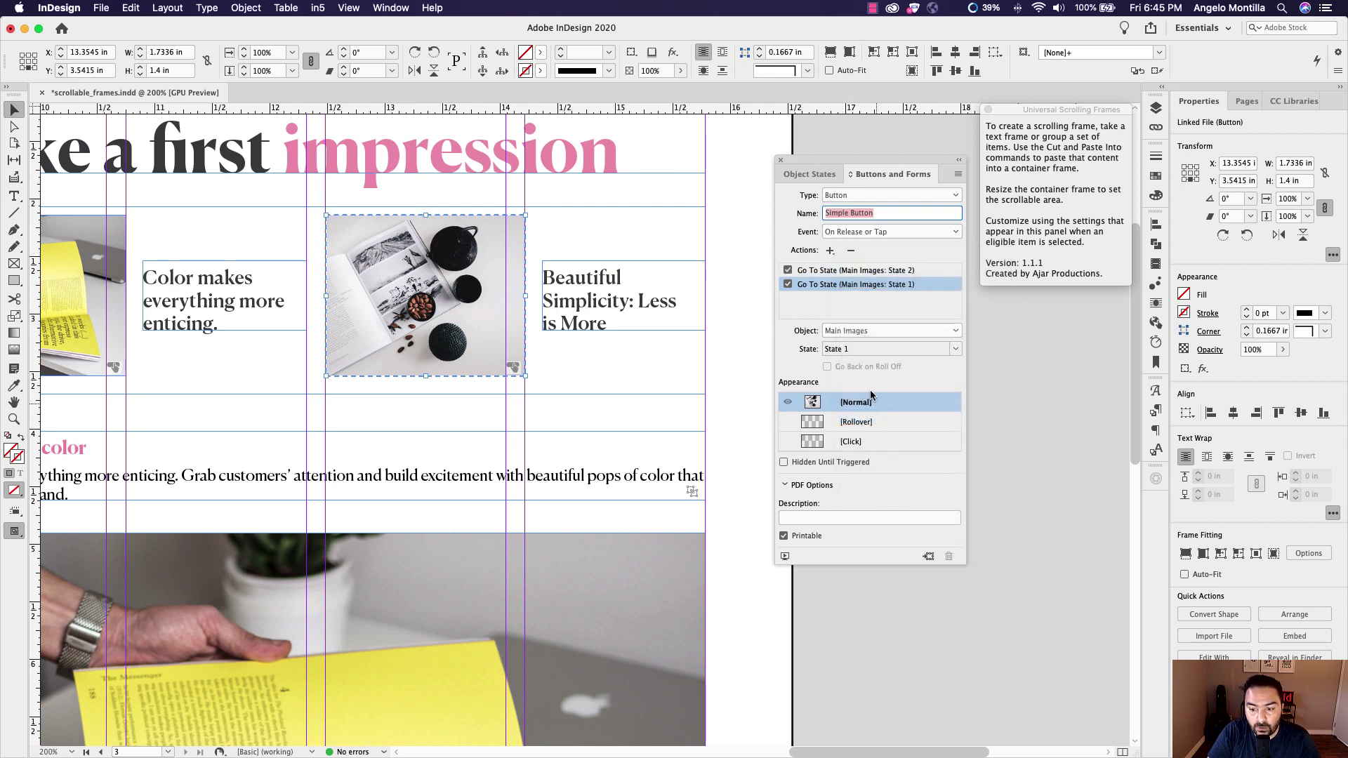
click(862, 337)
click(855, 362)
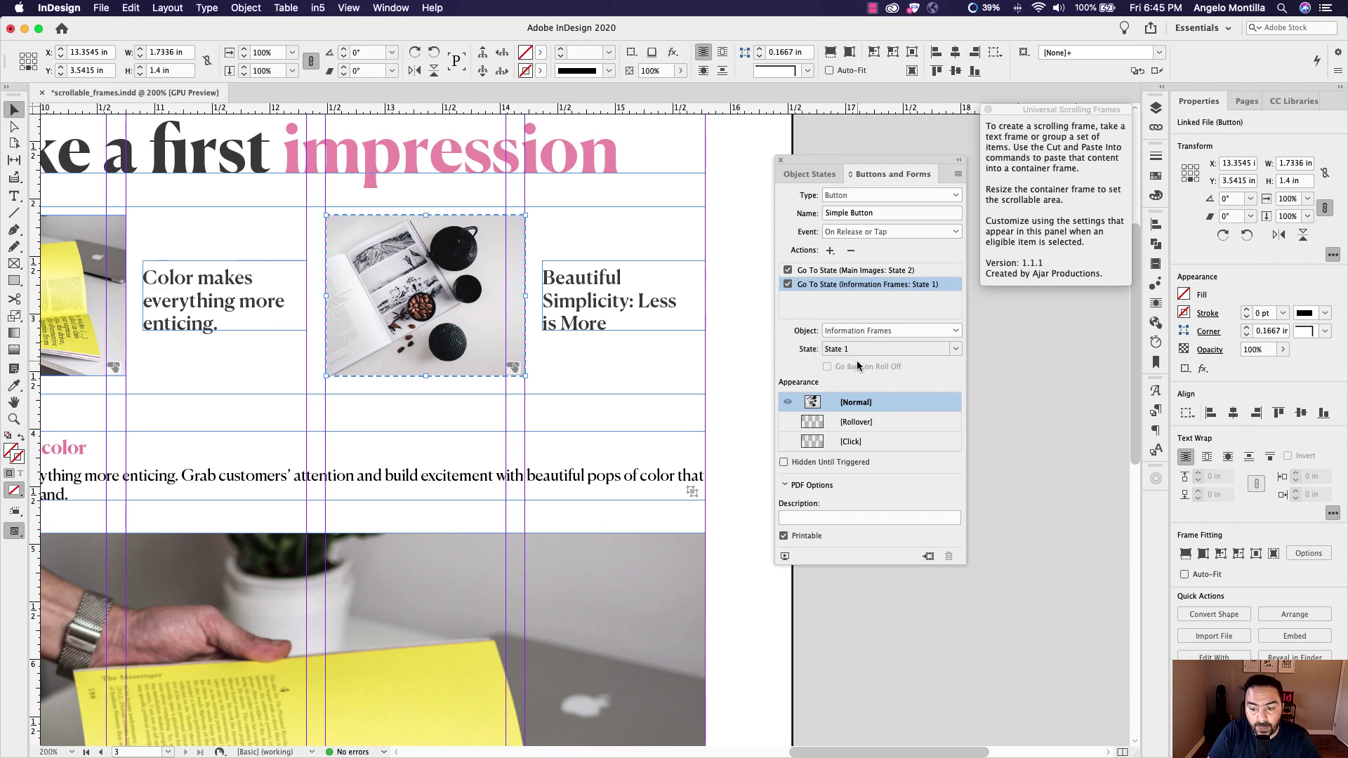
click(860, 350)
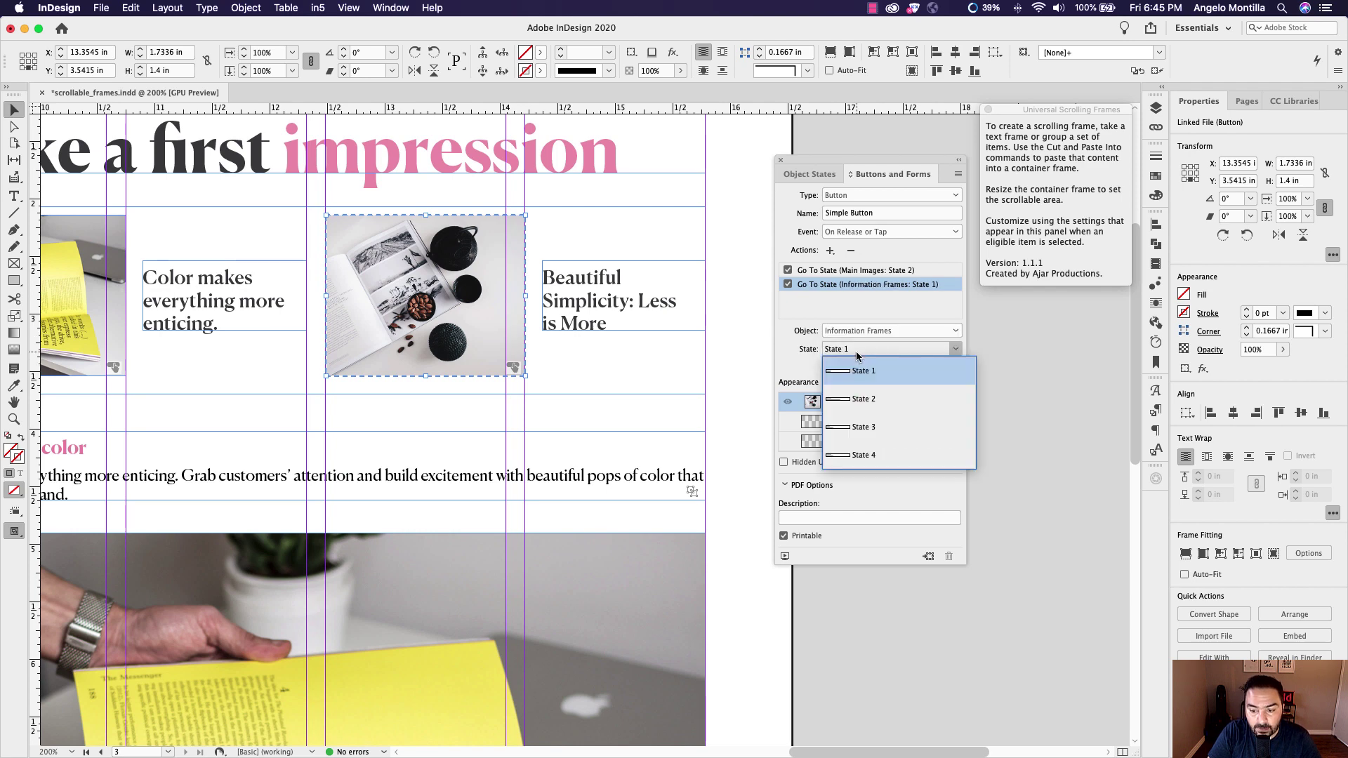
click(870, 401)
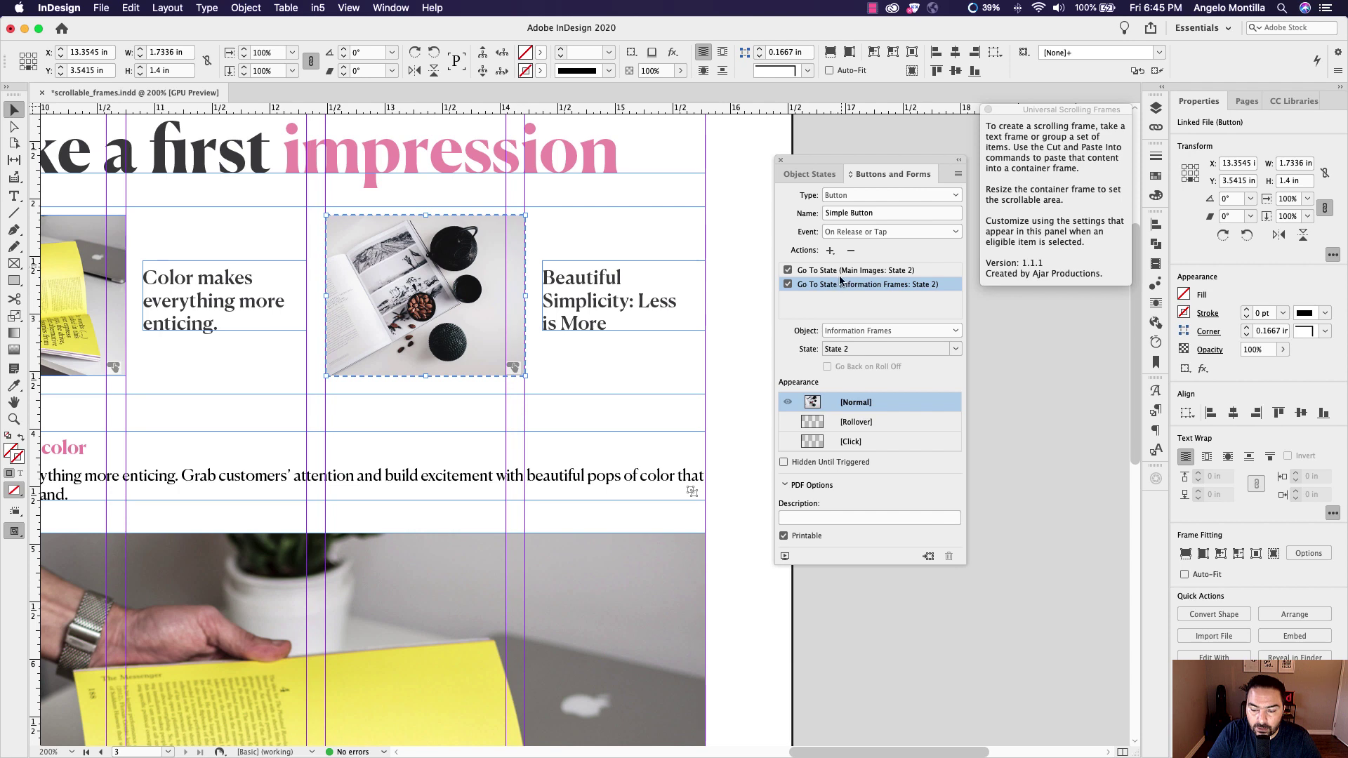
click(731, 291)
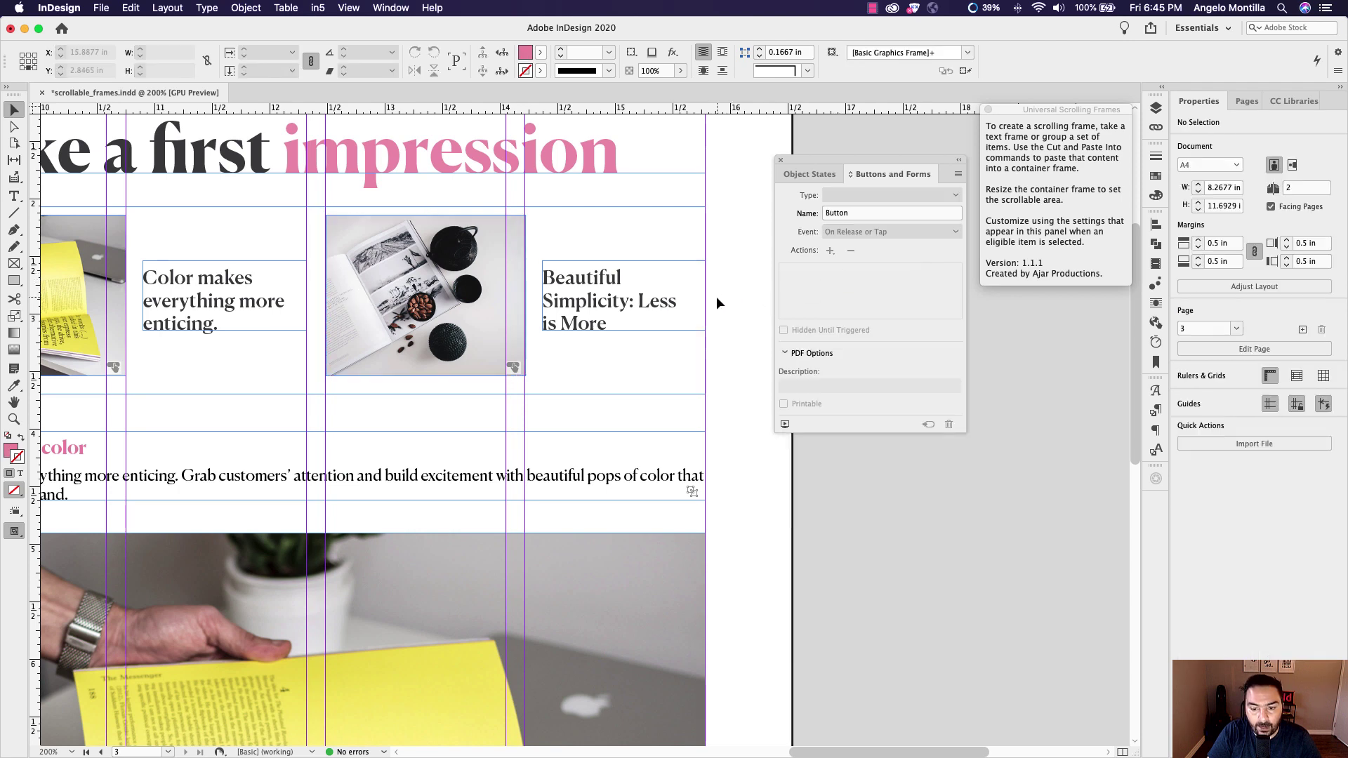
Slide the thumbnail group leftward inside the scrolling frame, to a horizontal offset of about -0.09 in, exposing its last two thumbnails and captions.
key(super+minus)
scroll(716, 303, right, 3)
scroll(716, 303, left, 5)
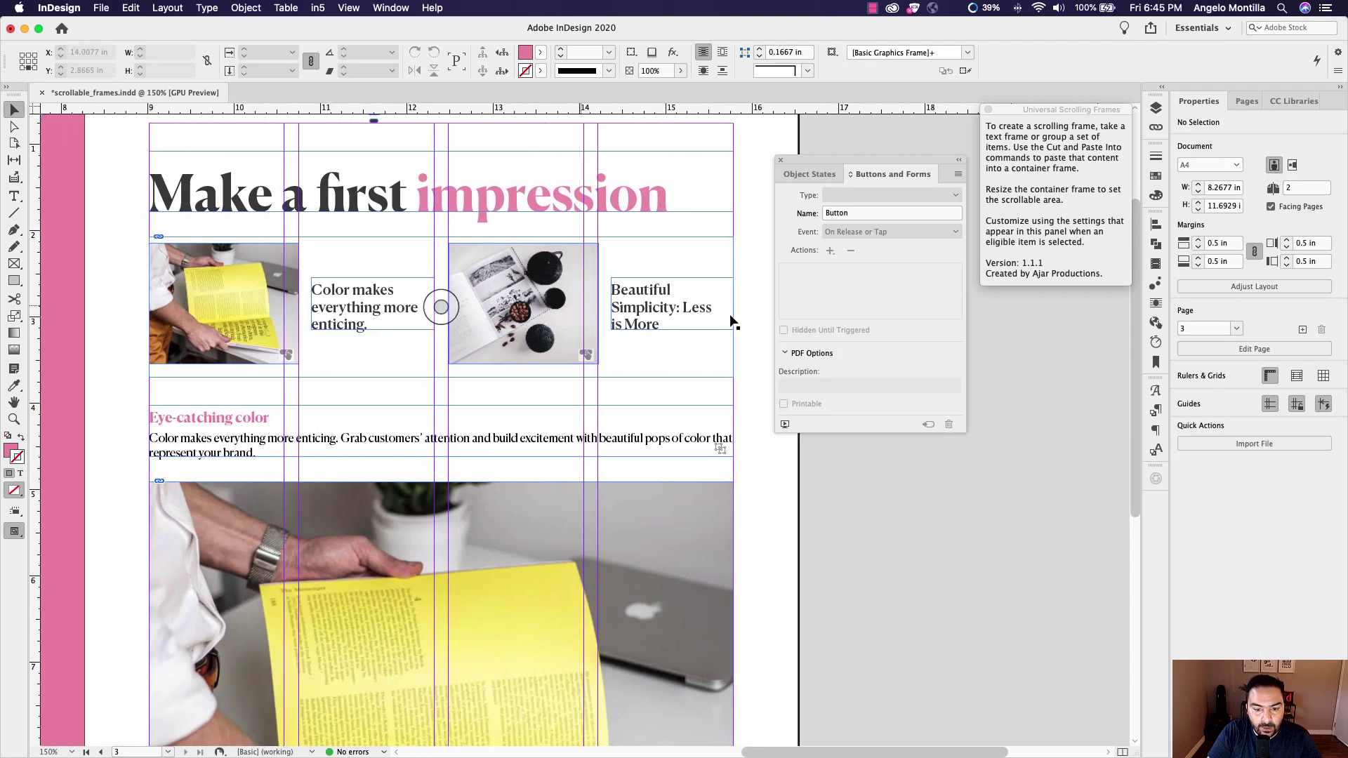
drag(825, 174, 908, 441)
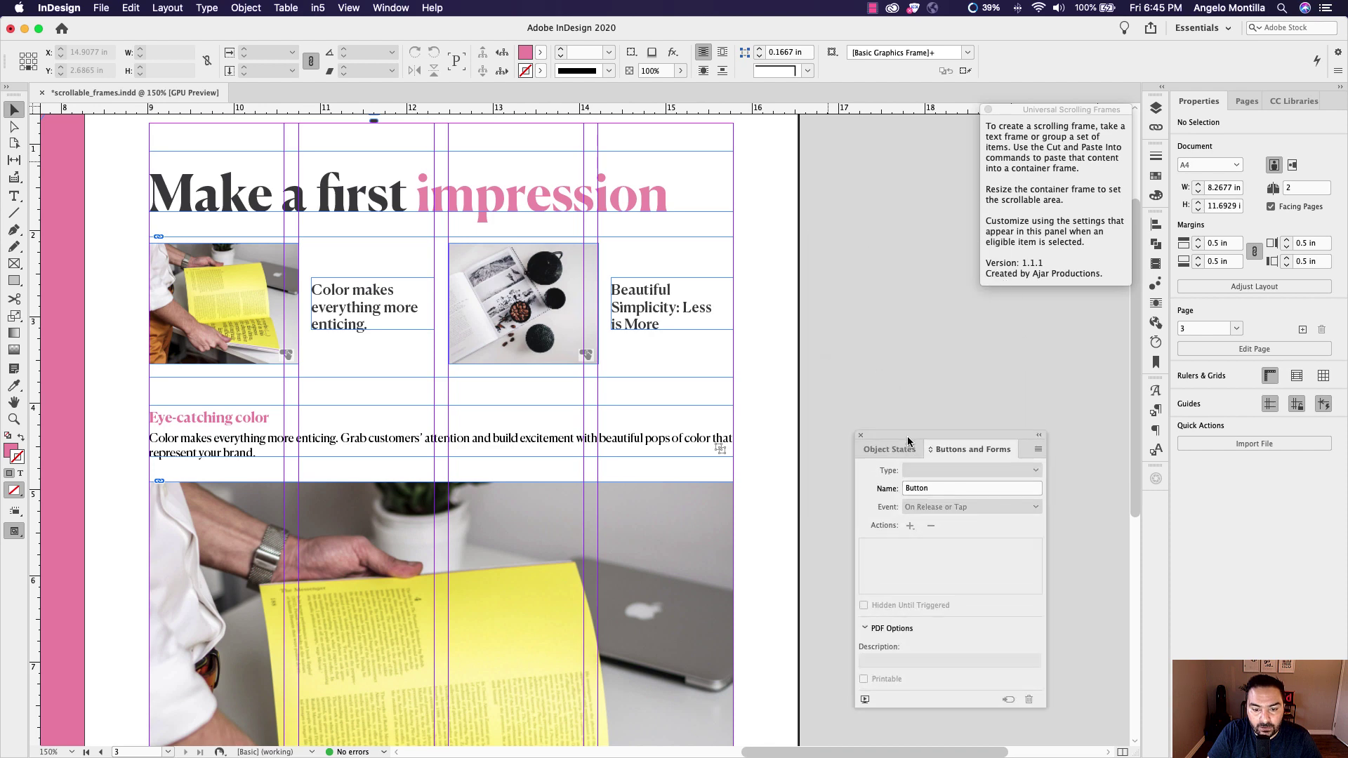
click(757, 317)
drag(799, 301, 898, 309)
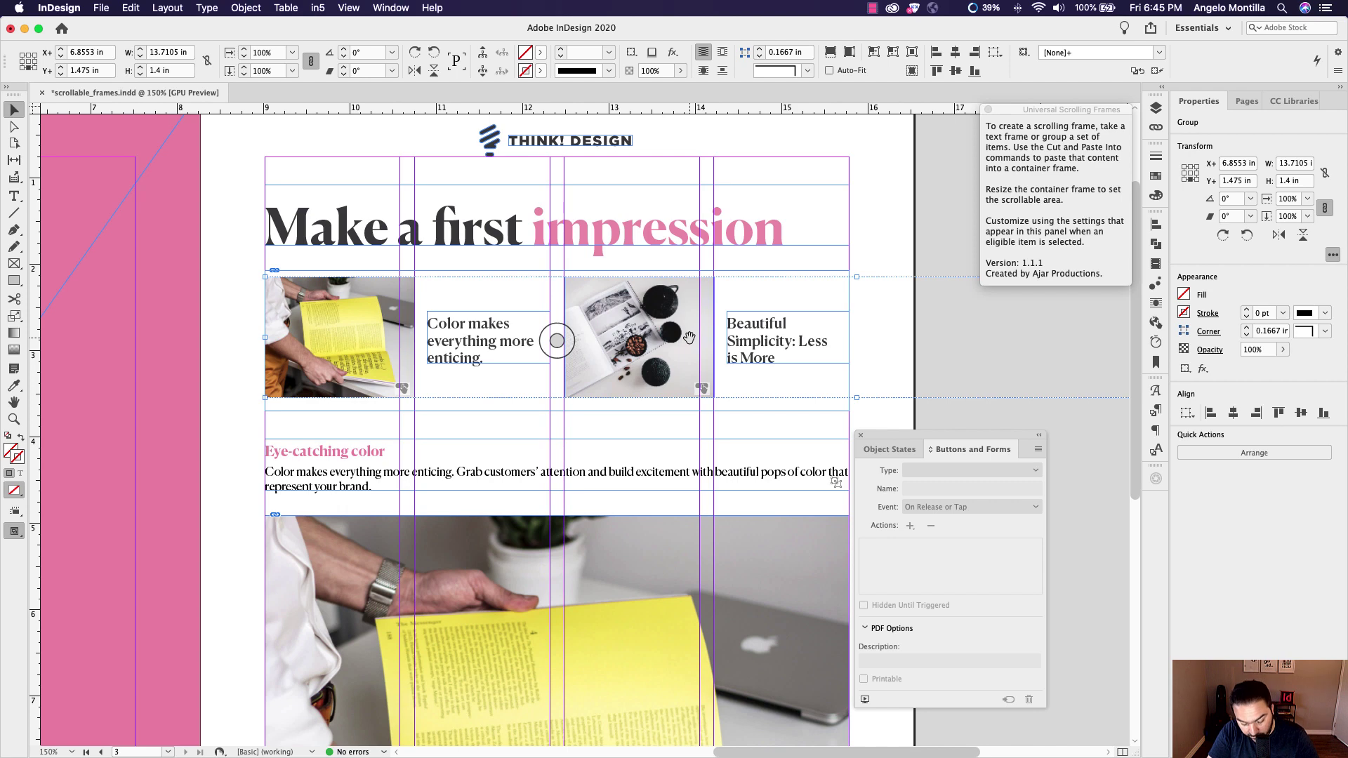
drag(686, 360, 184, 343)
drag(787, 359, 692, 360)
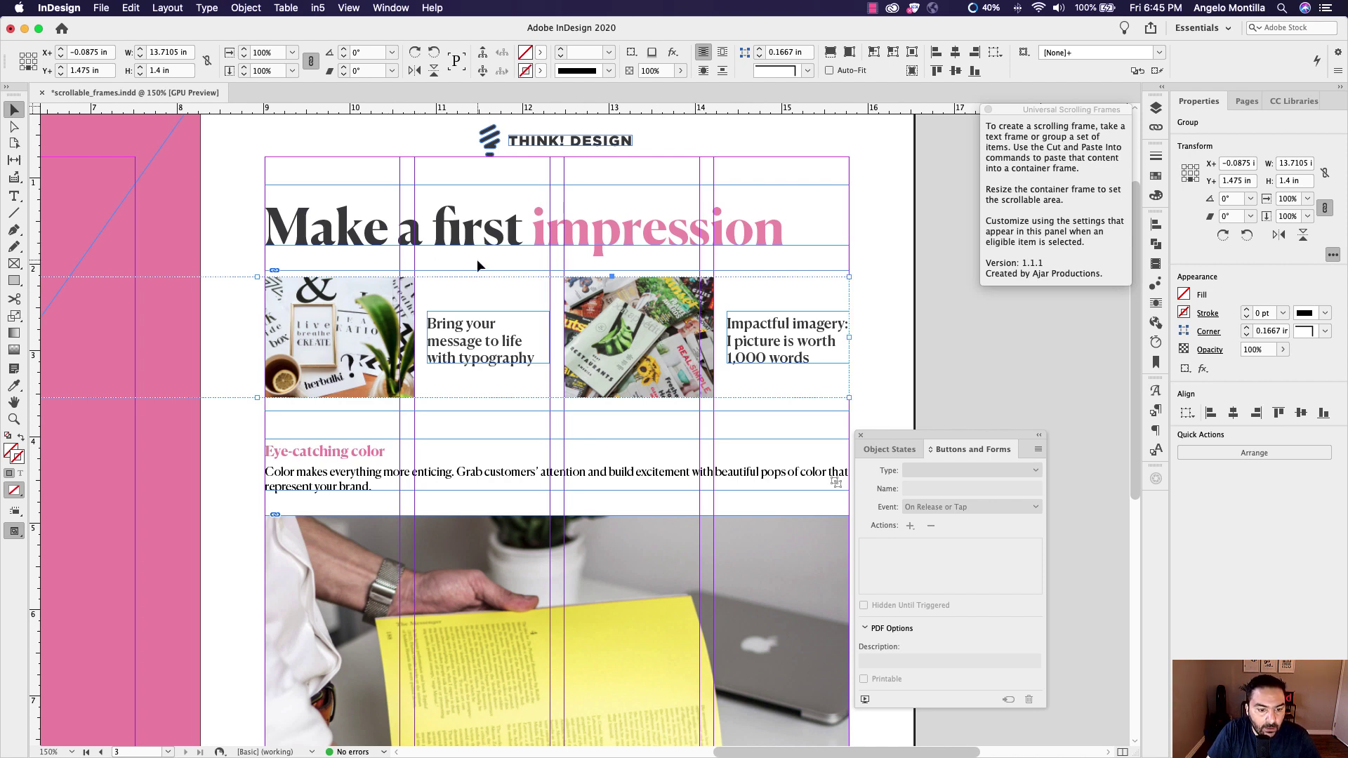
Select only the typography thumbnail with the plant, convert it into a button and name it Typography Button.
click(372, 318)
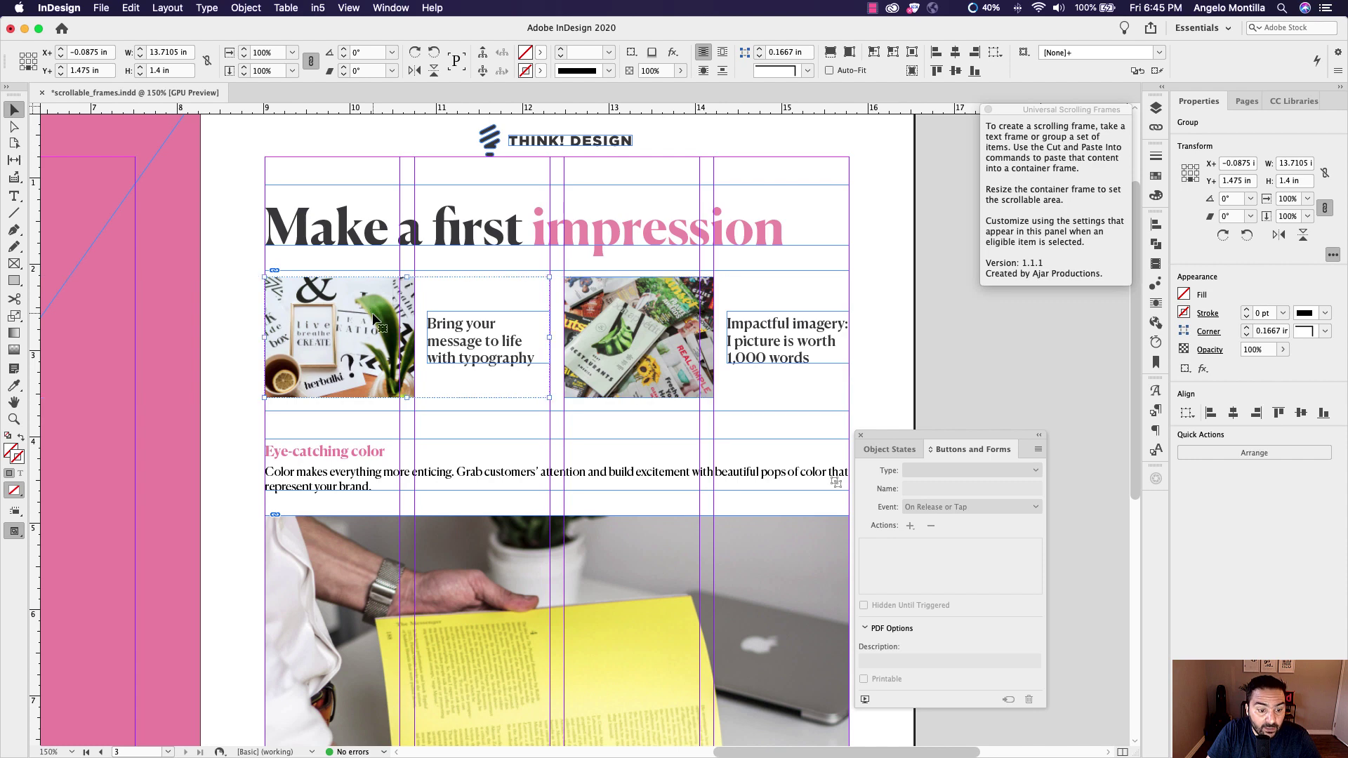
double_click(373, 318)
drag(912, 439, 532, 265)
click(656, 297)
click(629, 309)
double_click(576, 316)
drag(544, 264, 652, 266)
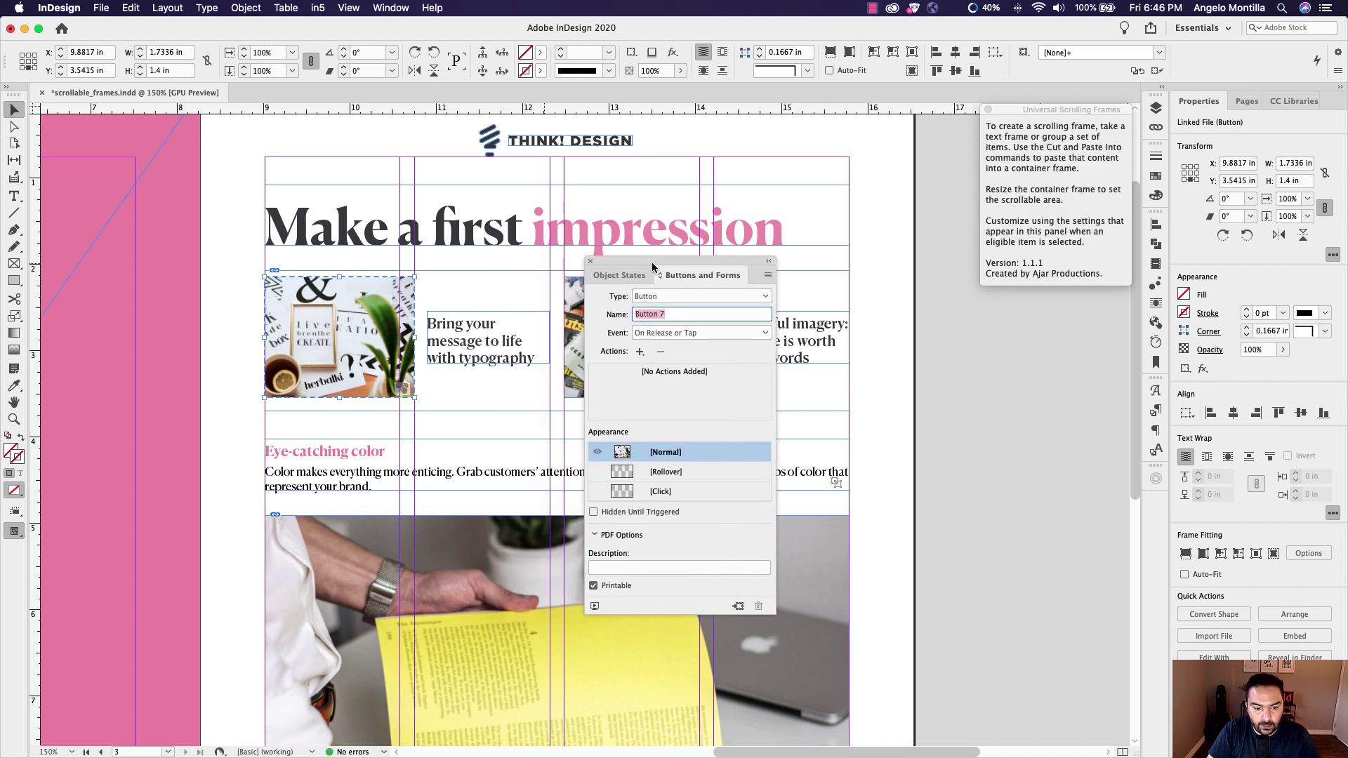
text(Typo)
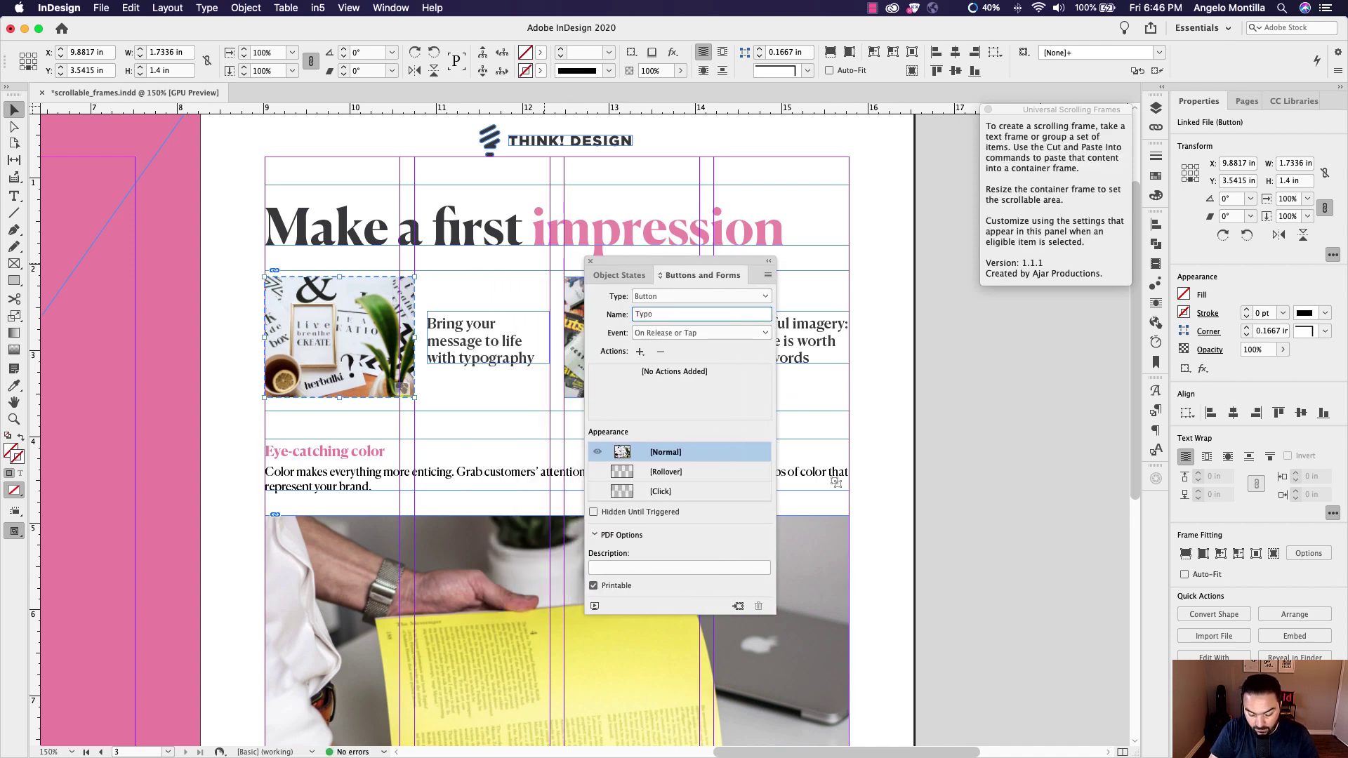
text(graphy Button)
Add a Go To State action to the Typography Button that shows State 3 of Main Images.
click(639, 351)
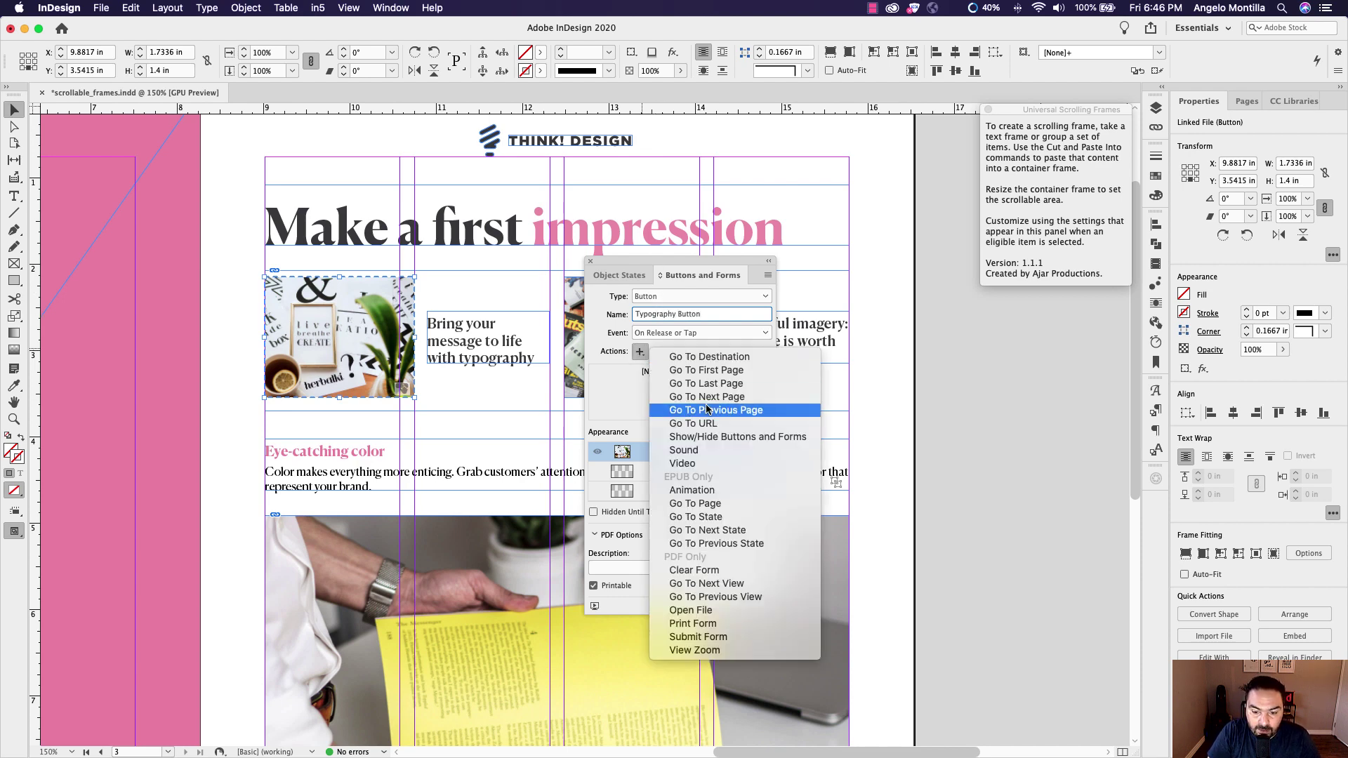
click(732, 516)
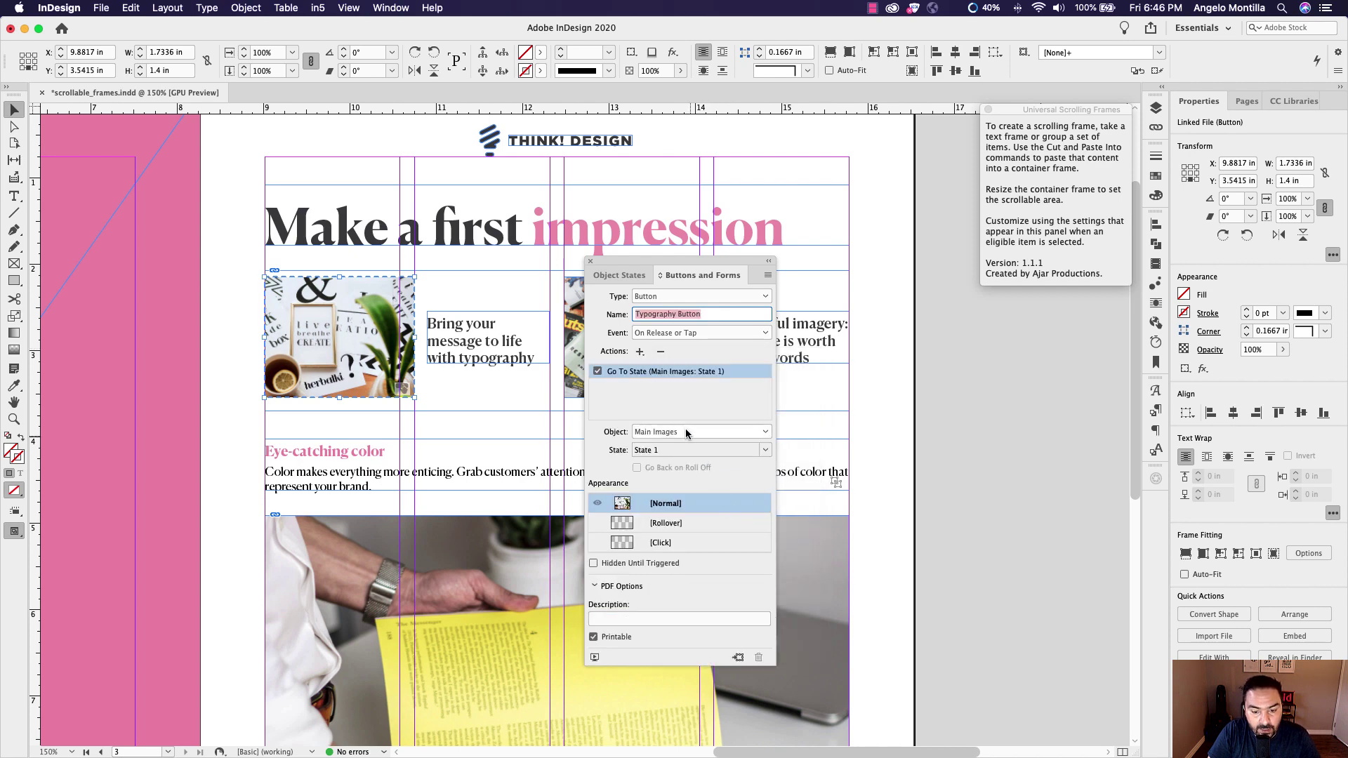
drag(655, 262, 664, 200)
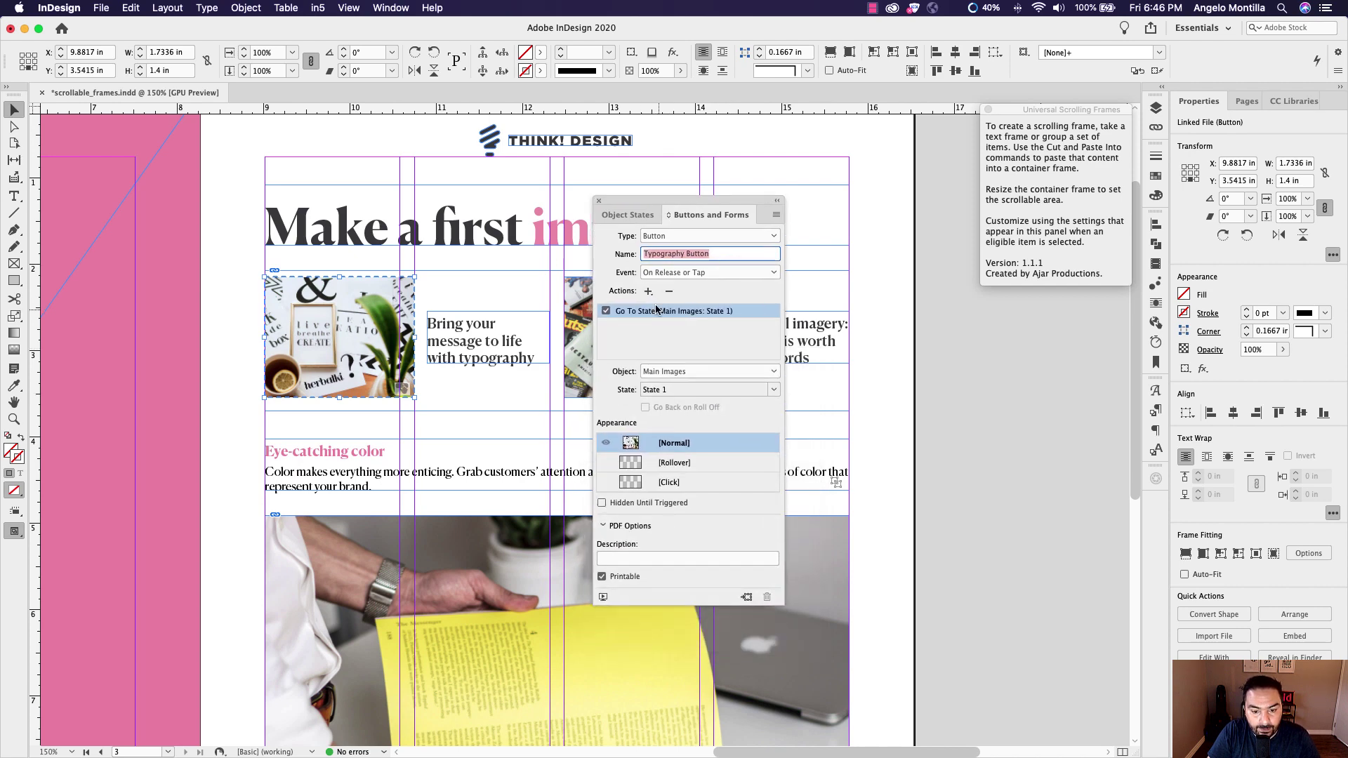
click(717, 392)
click(714, 397)
click(714, 386)
click(684, 472)
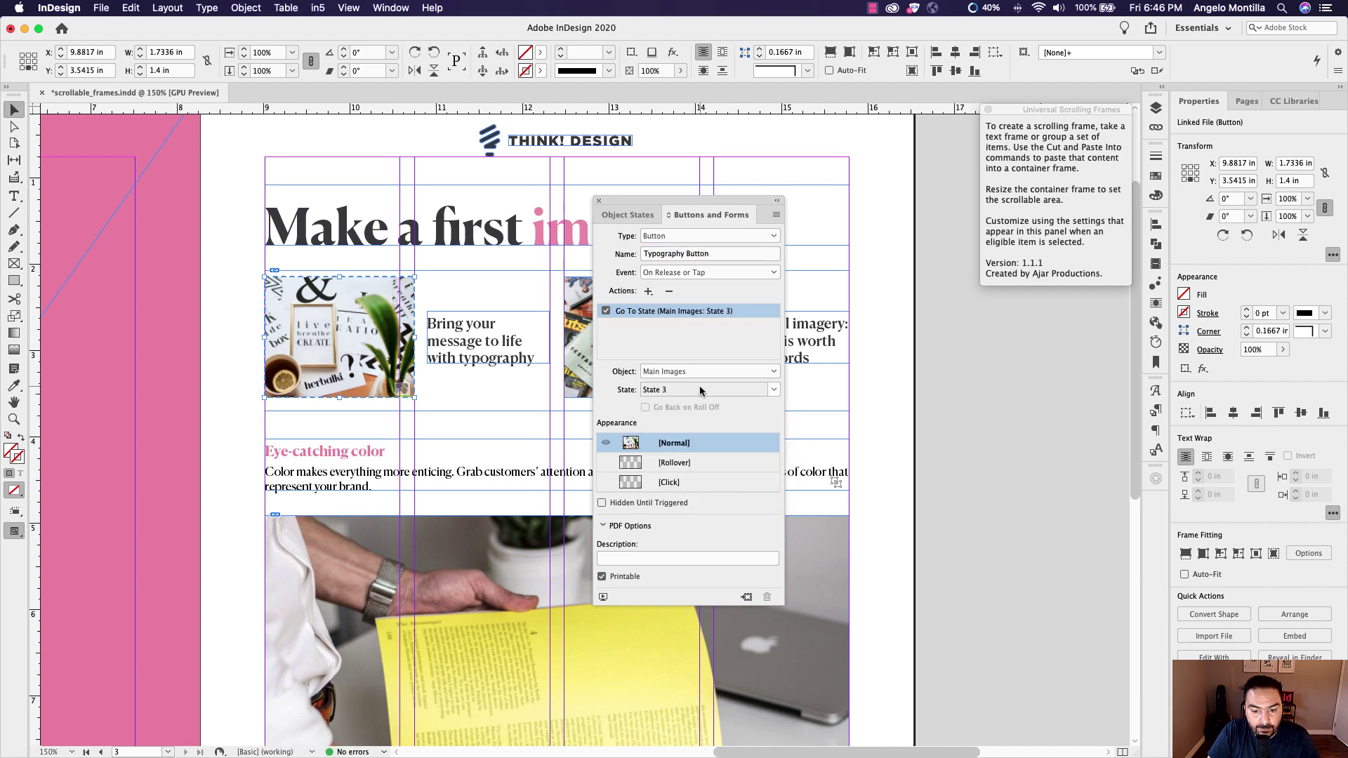
Add a second Go To State action to the Typography Button that shows State 3 of Information Frames.
click(649, 291)
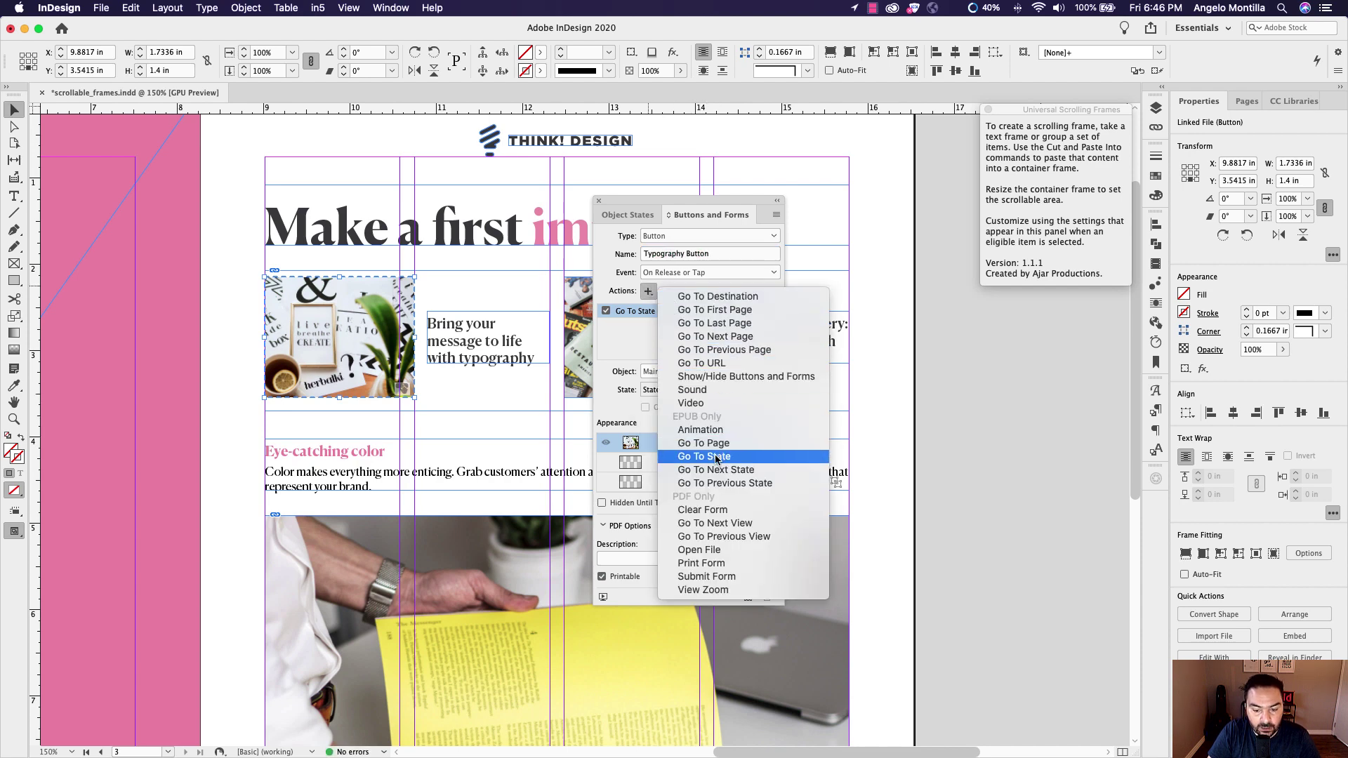
click(741, 457)
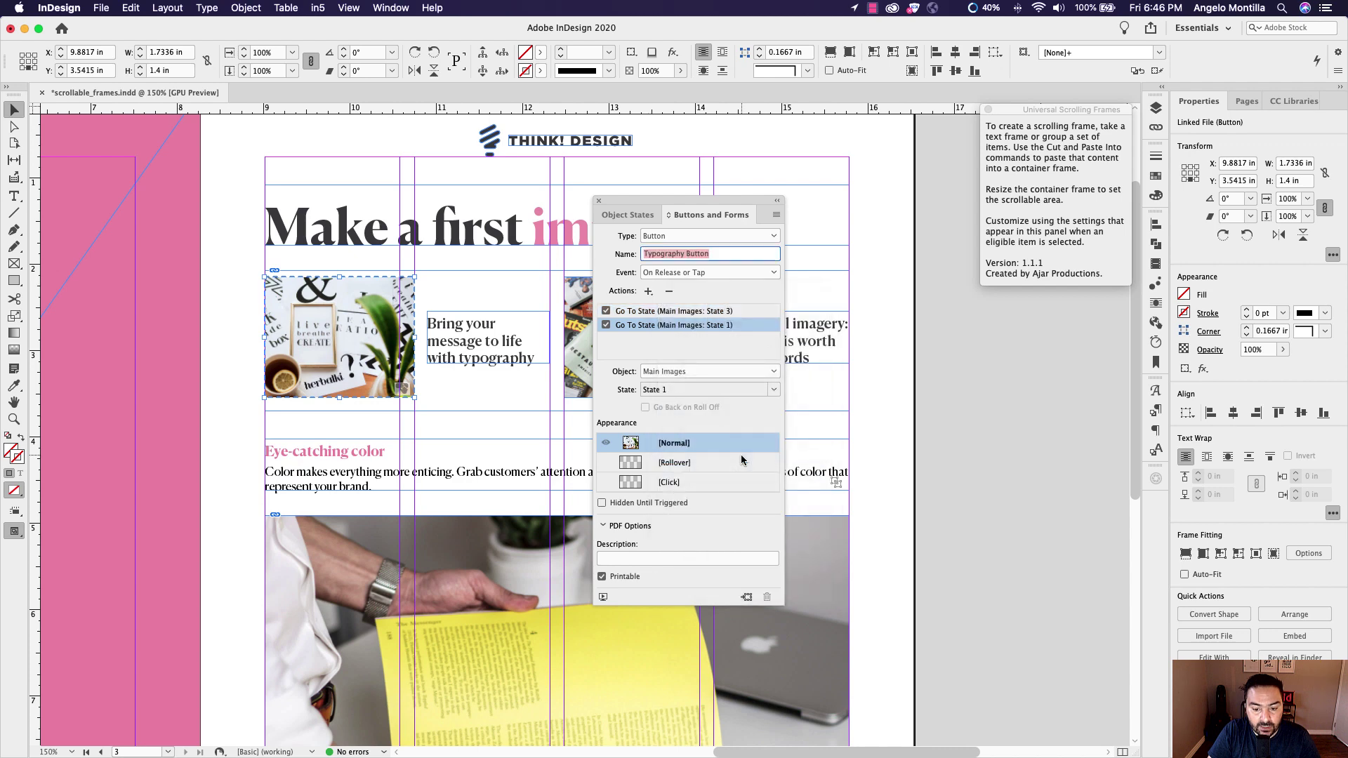
click(696, 375)
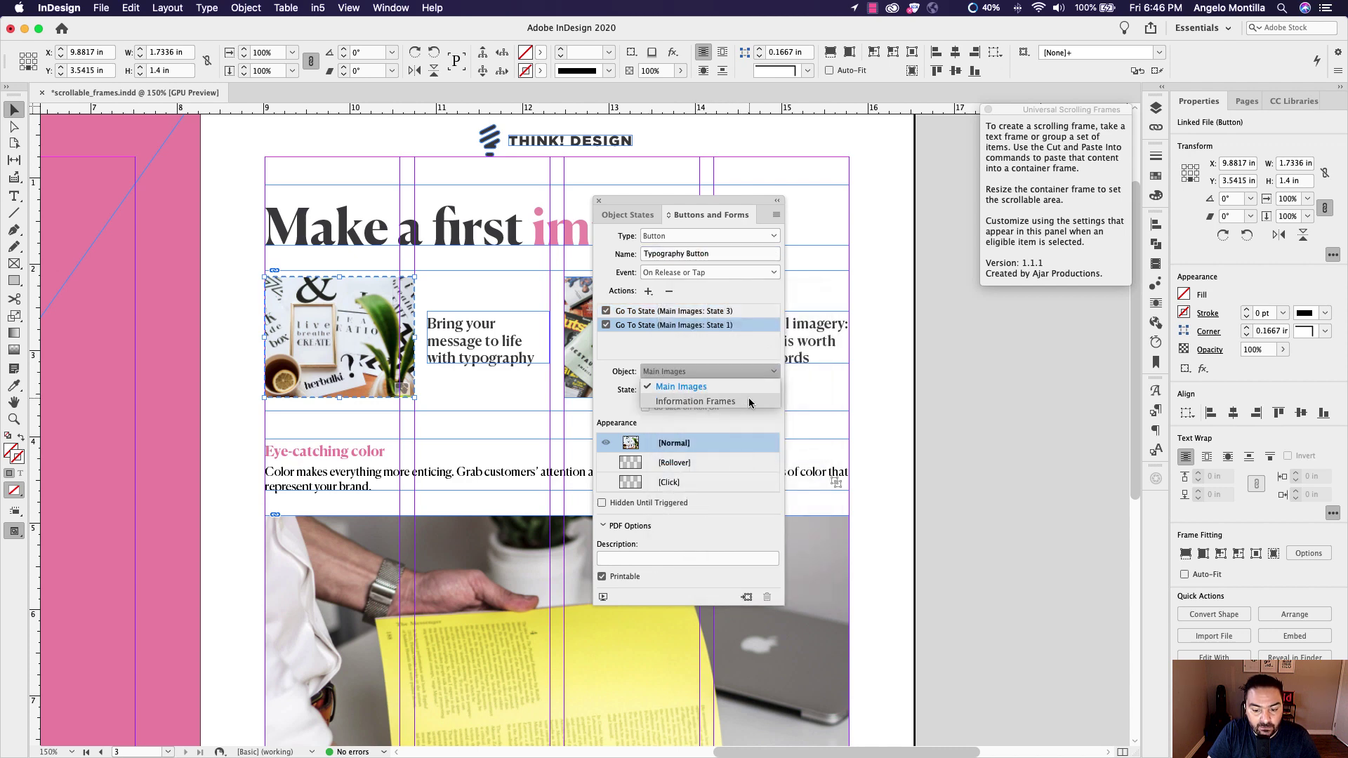
click(748, 397)
click(698, 393)
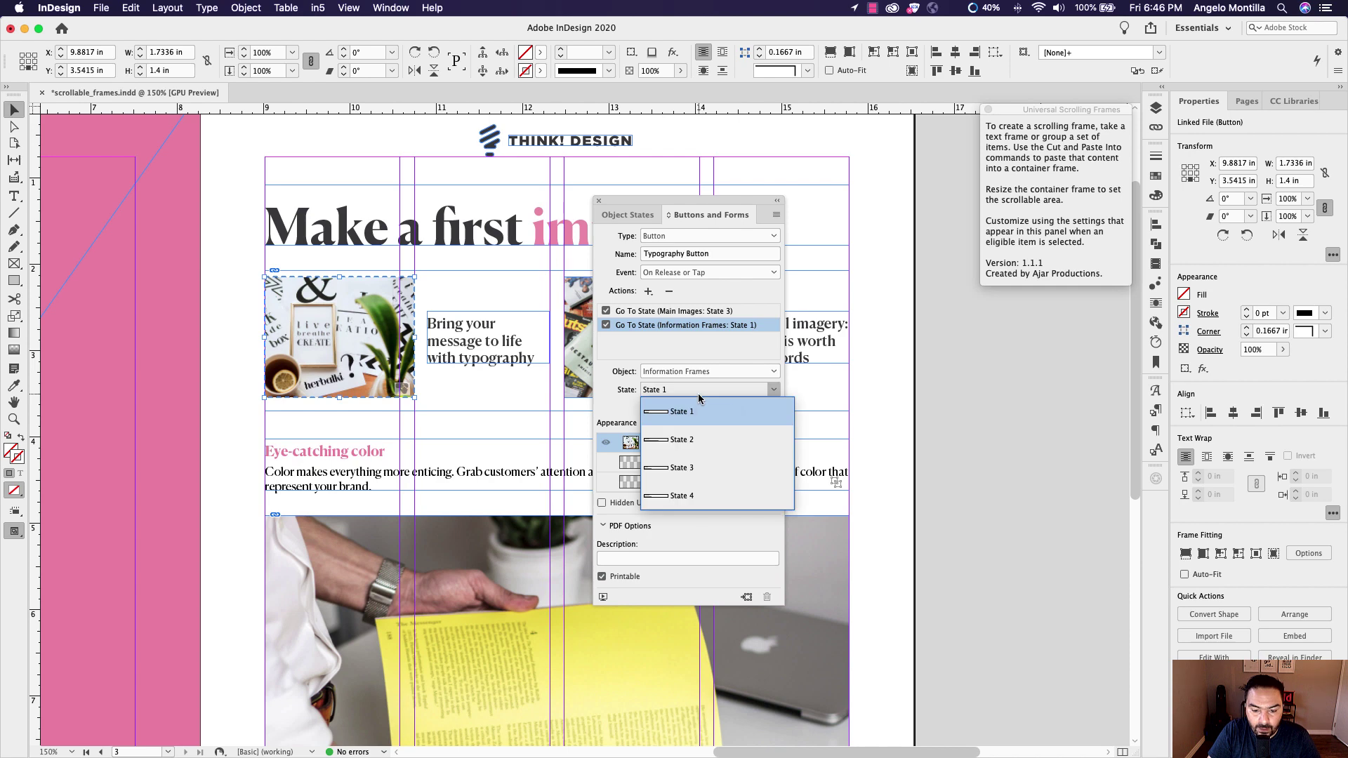
click(705, 460)
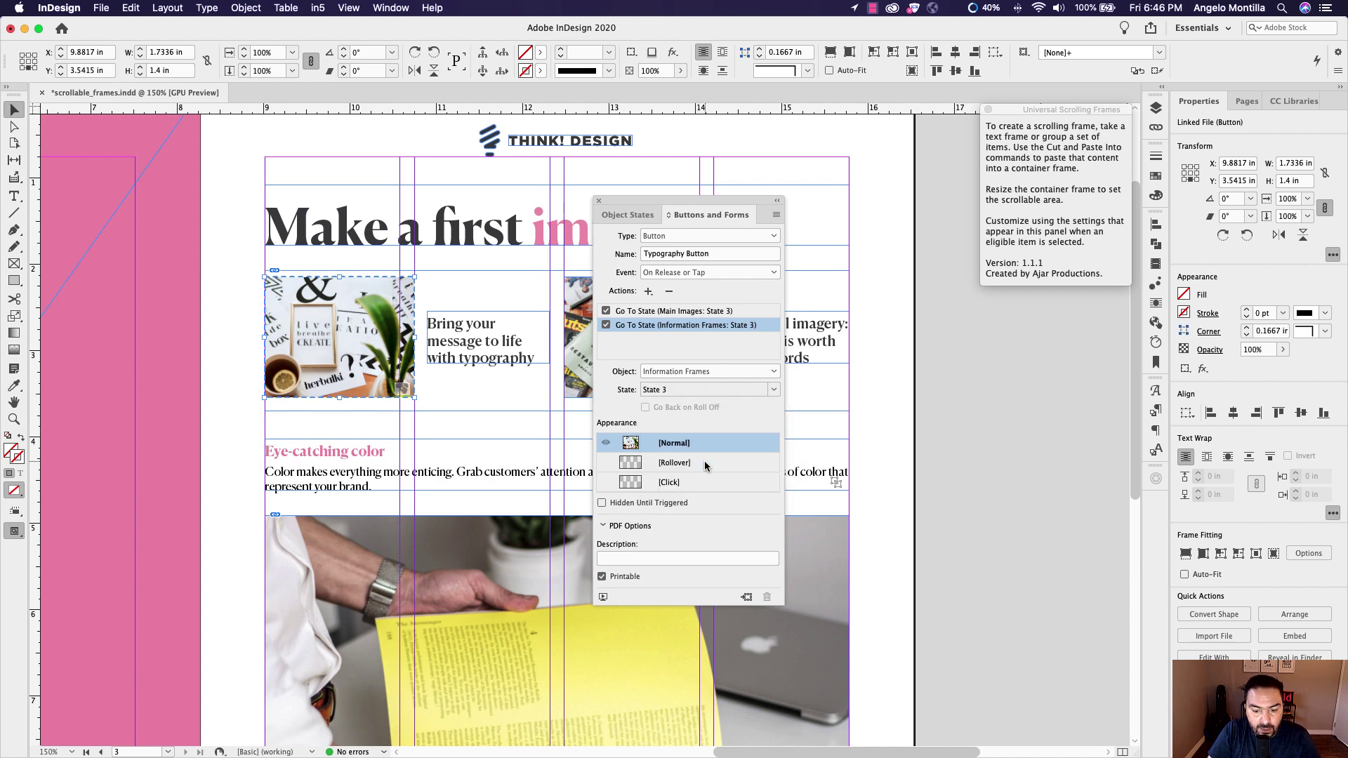
Select only the magazines thumbnail beside the impactful imagery caption, convert it into a button and name it Imagery Button.
click(551, 341)
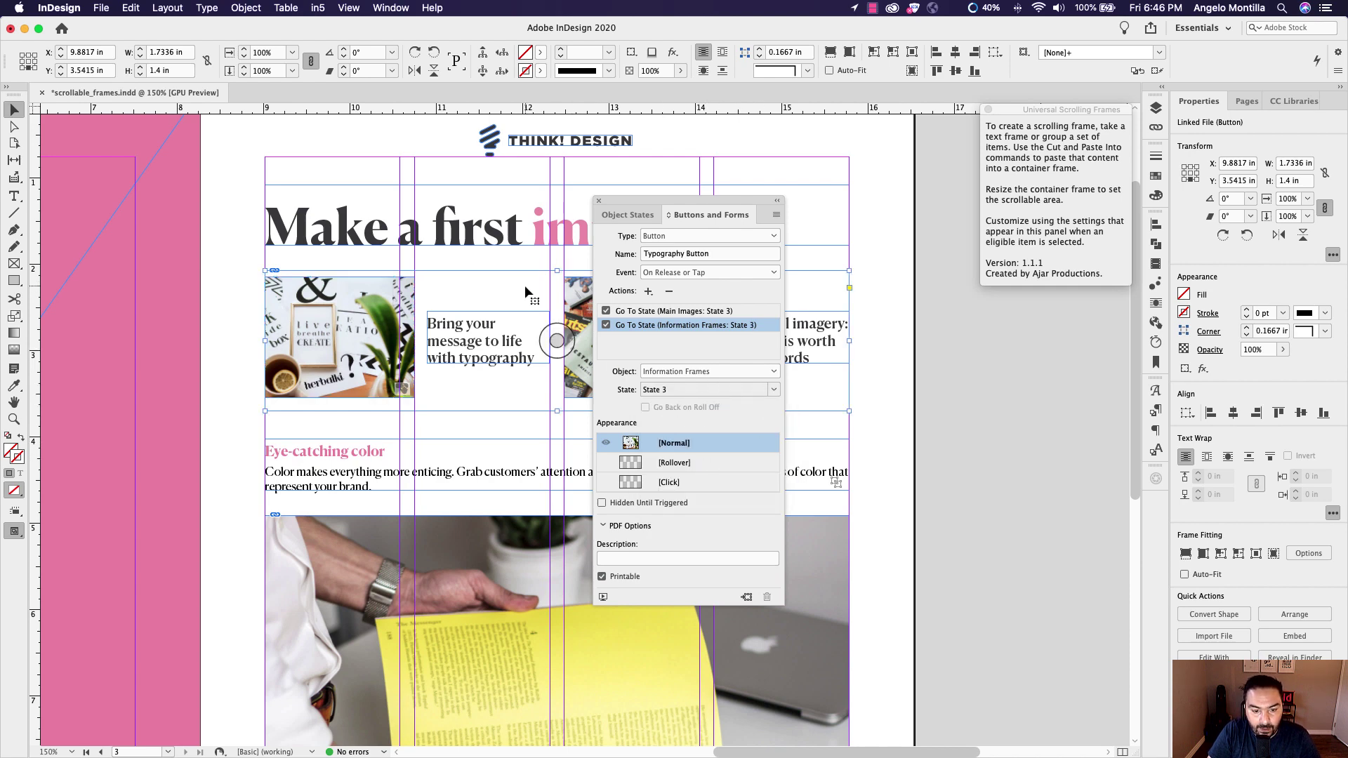
click(902, 334)
drag(682, 201, 979, 306)
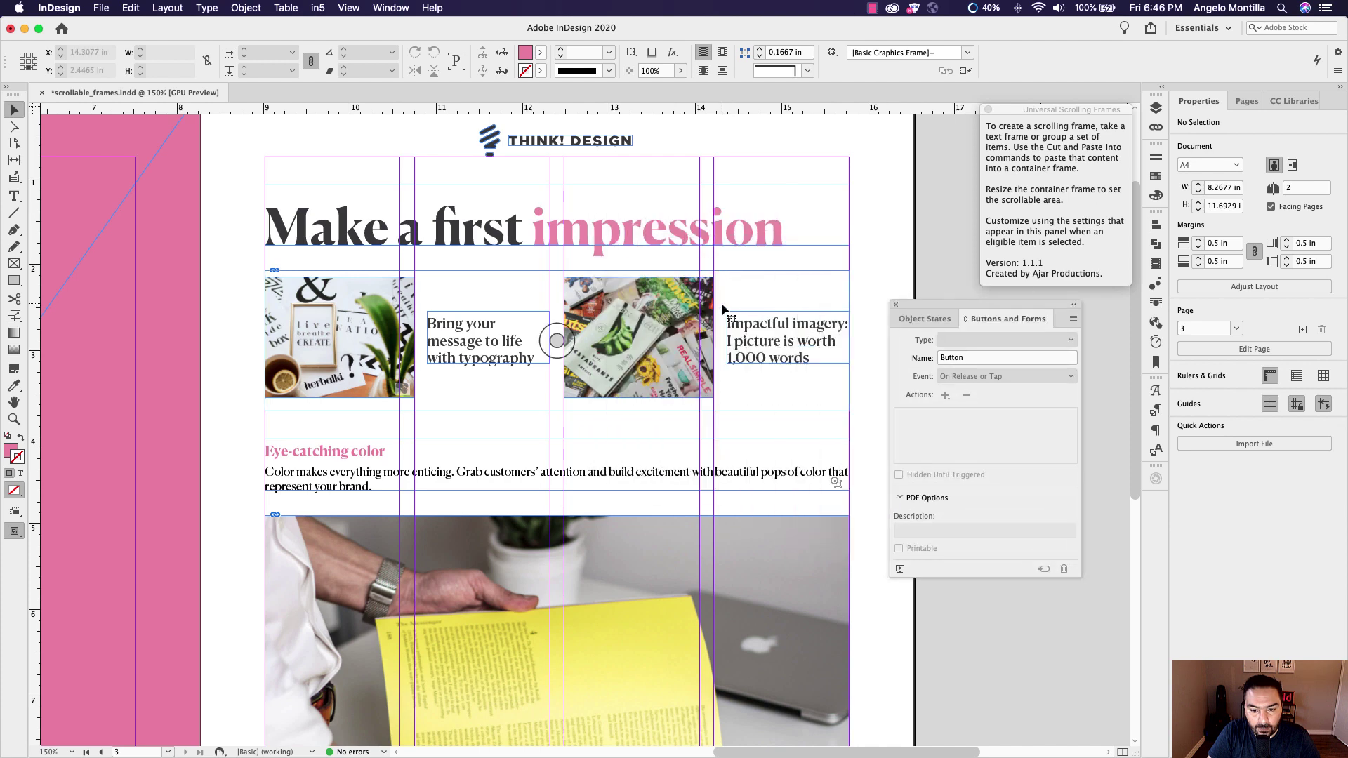
click(682, 295)
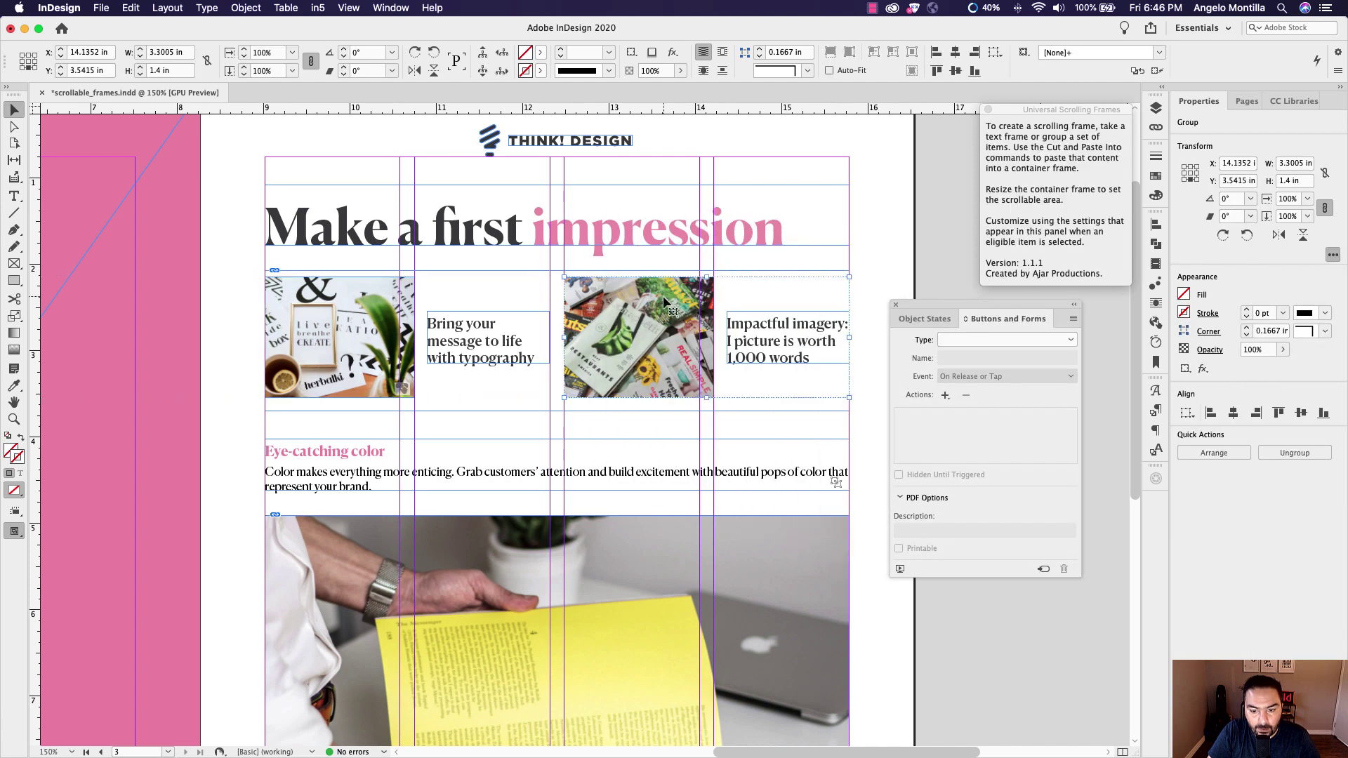
double_click(681, 295)
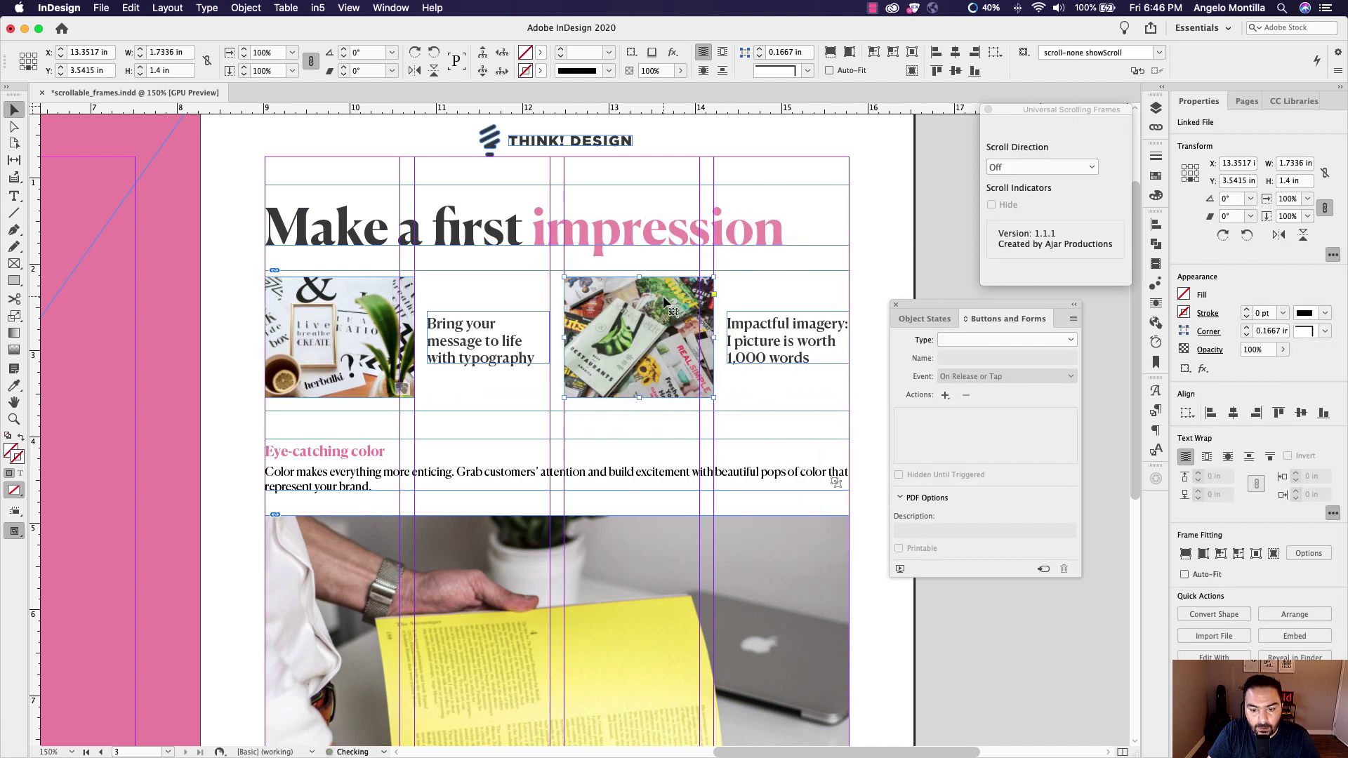
click(968, 339)
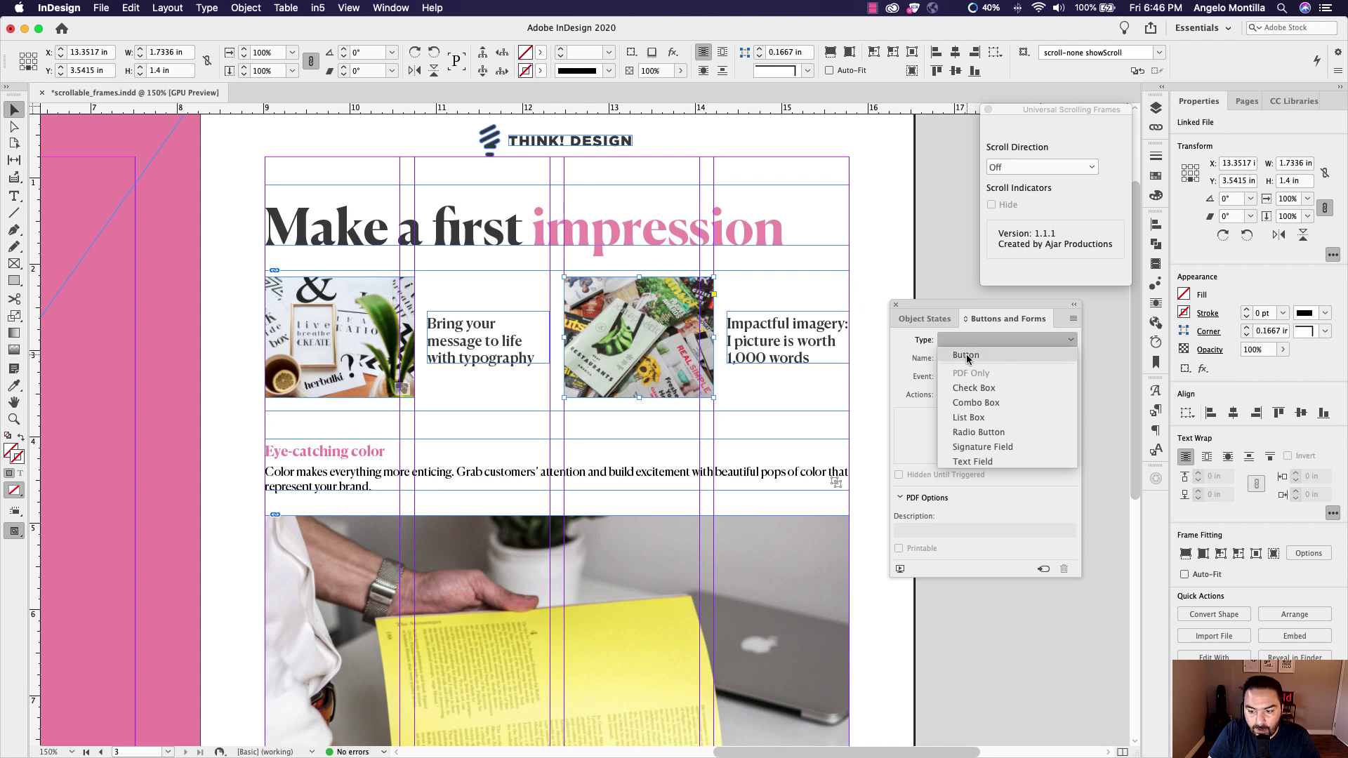
click(967, 356)
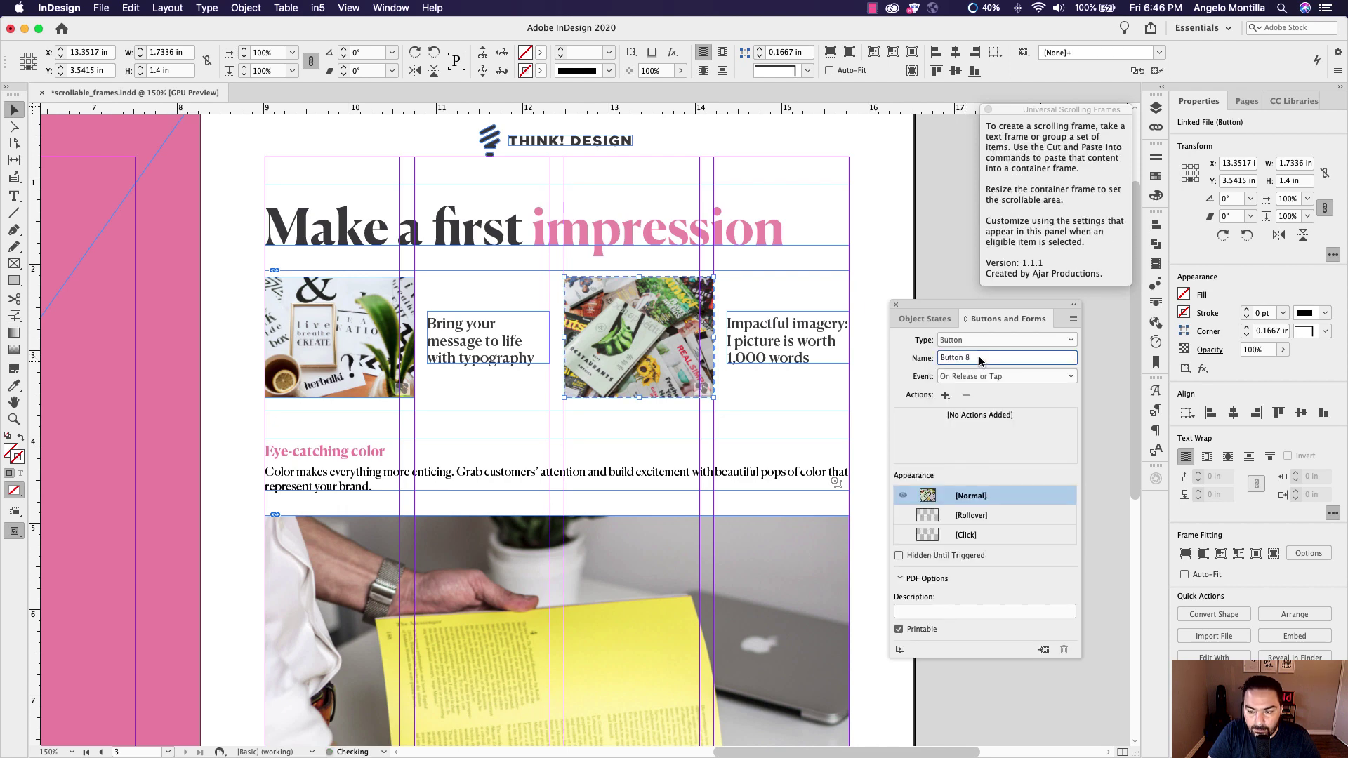
text(Imagery)
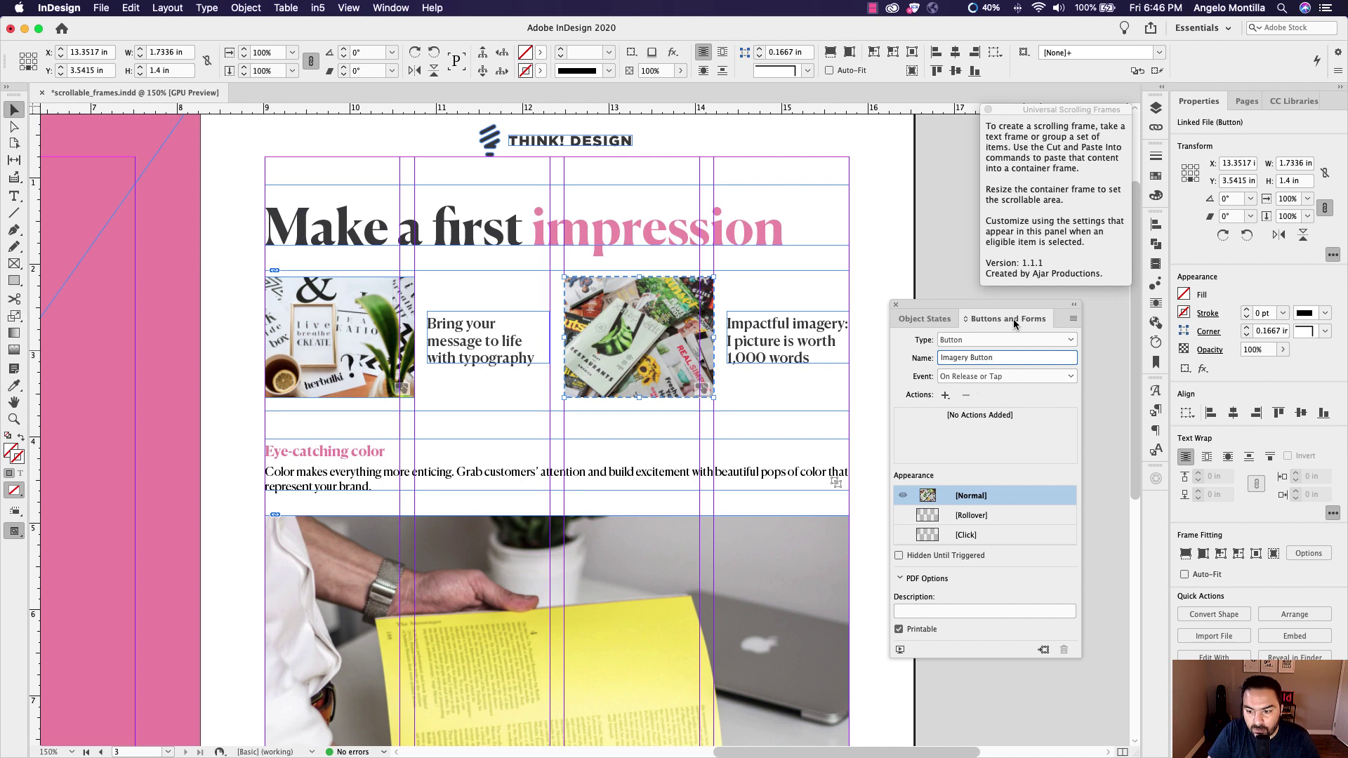
click(945, 396)
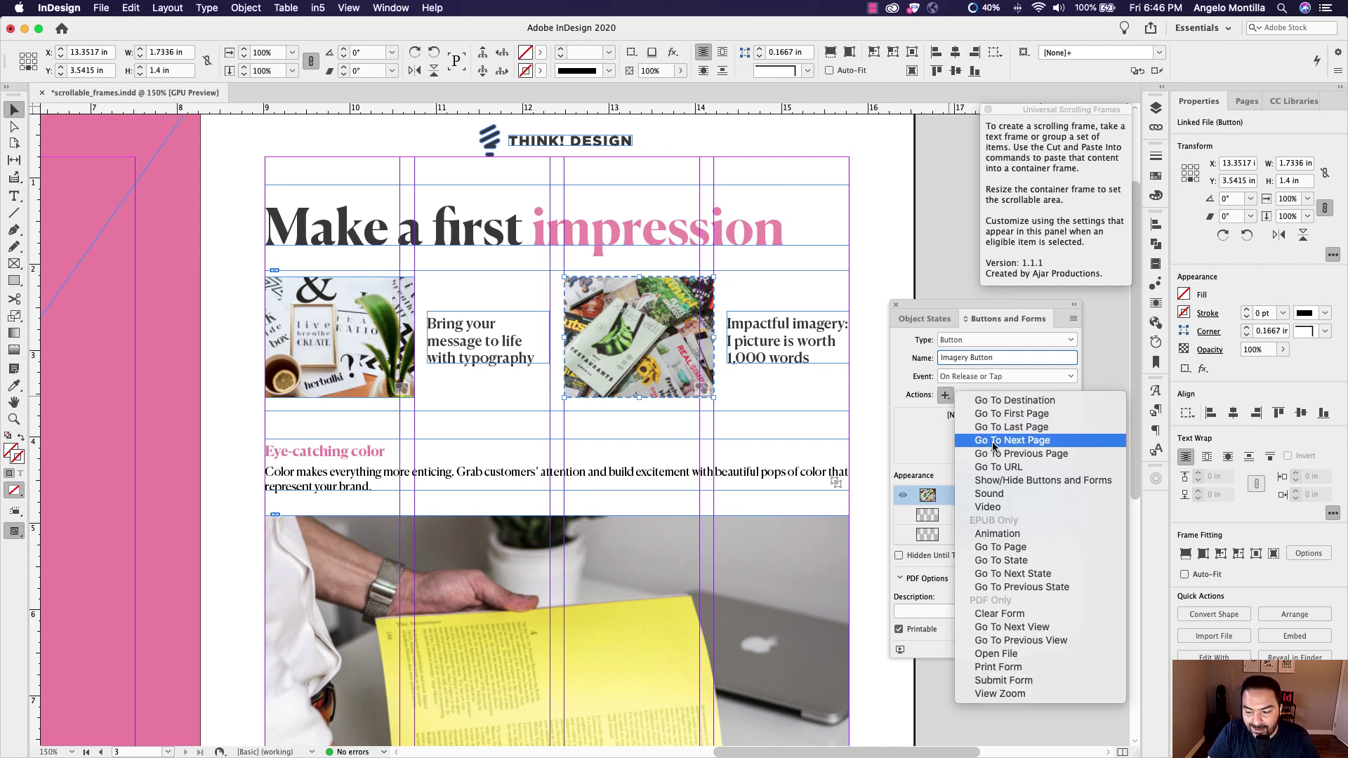
click(1043, 559)
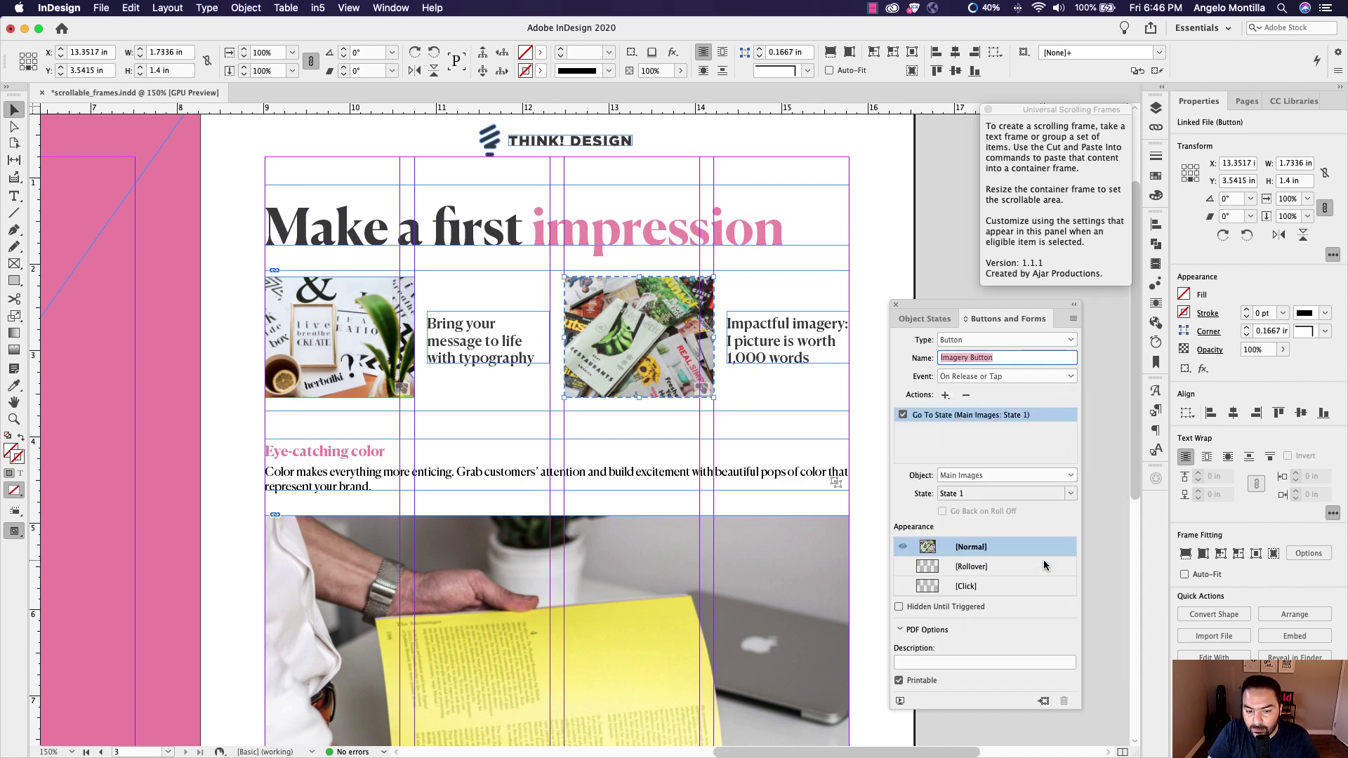
key(super+z)
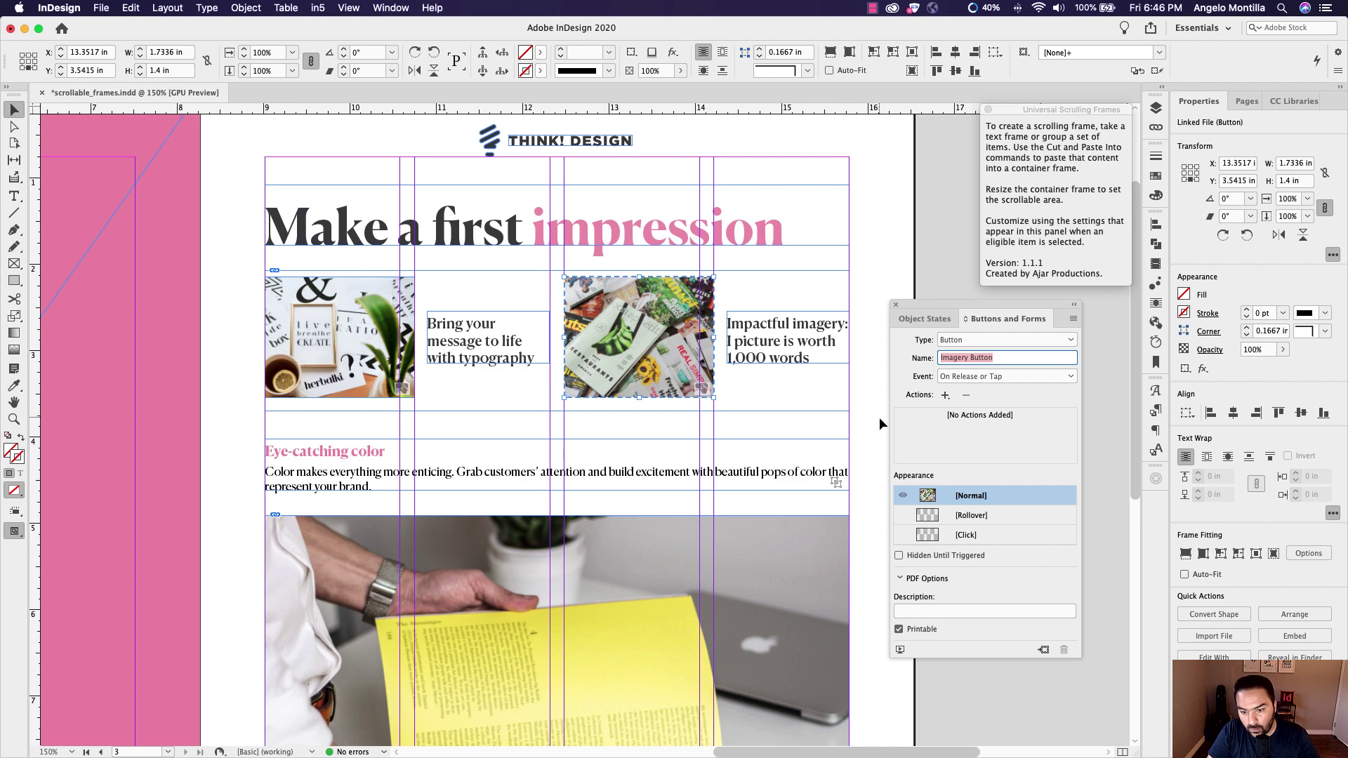
key(Escape)
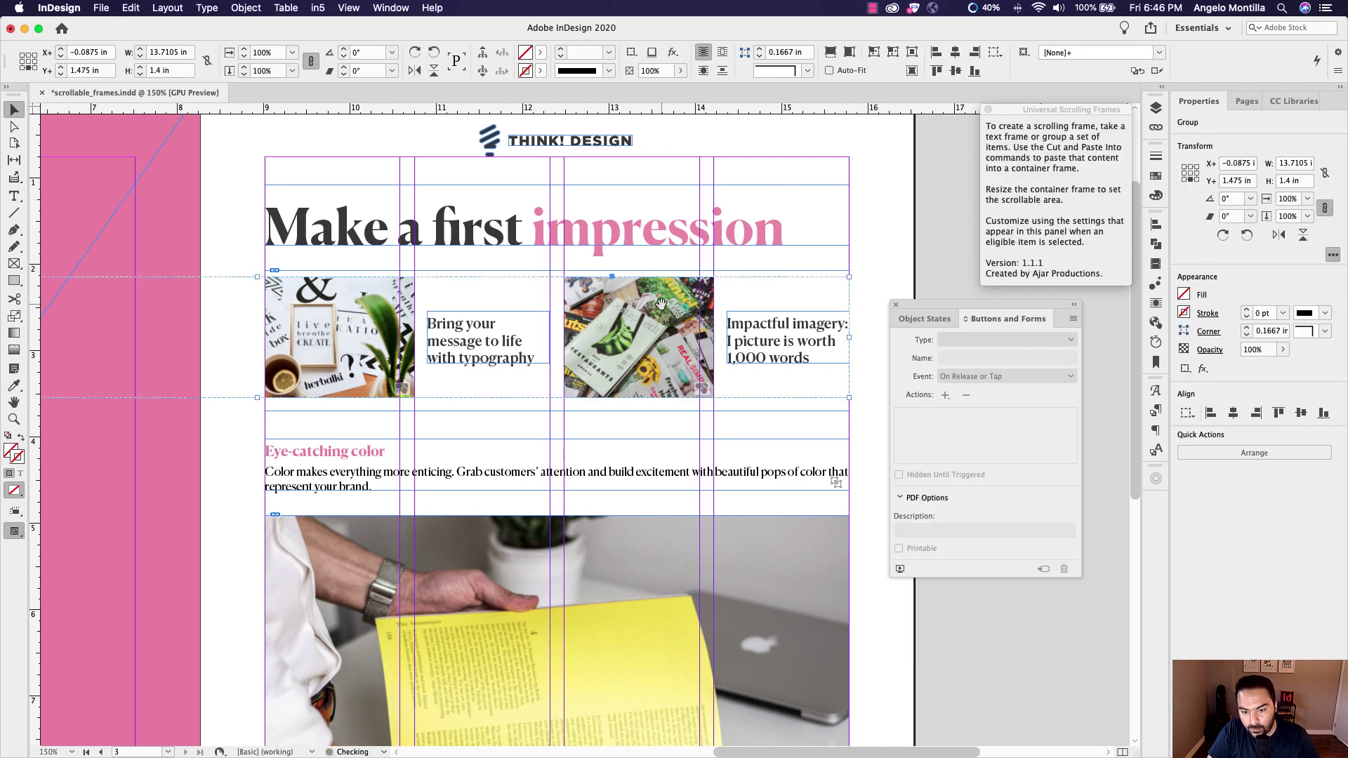
Add a Go To State action to the Imagery Button that shows State 4 of Main Images.
double_click(662, 309)
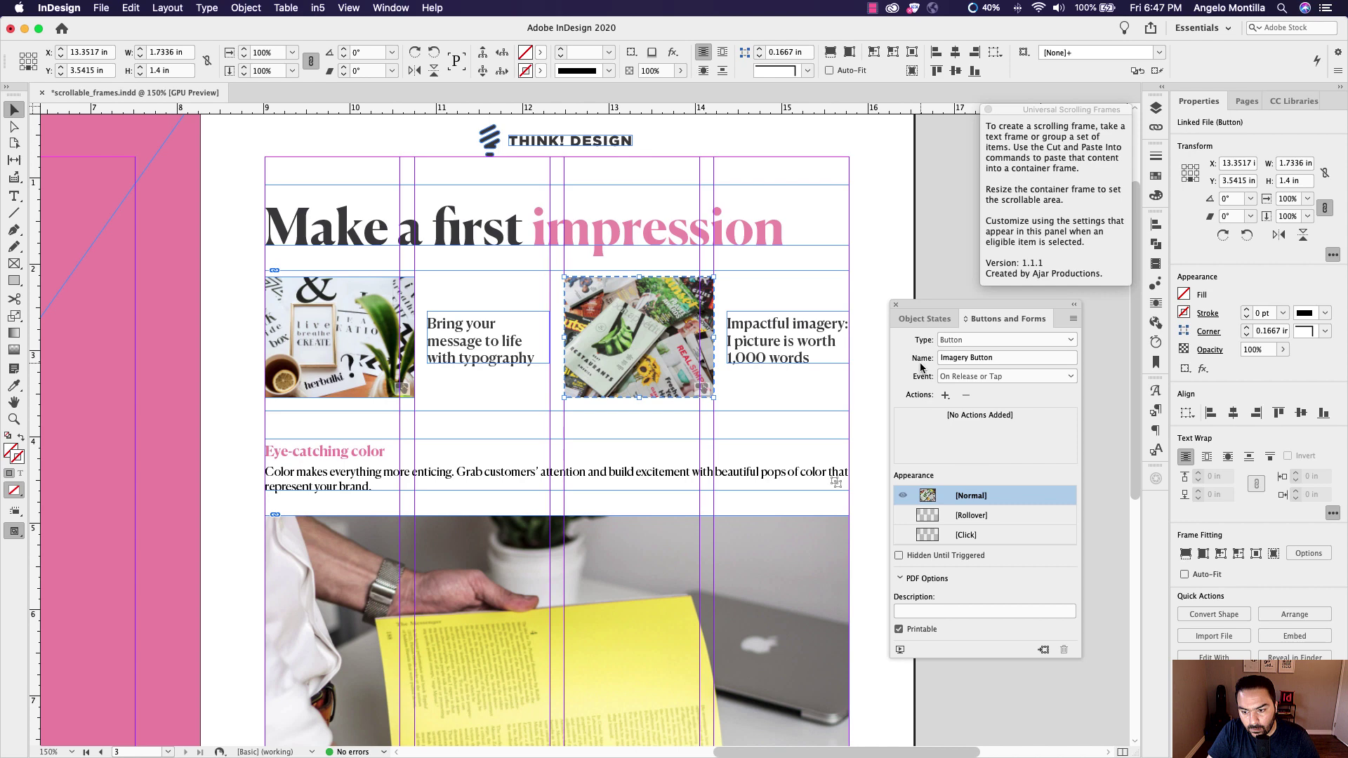
click(945, 394)
click(1035, 559)
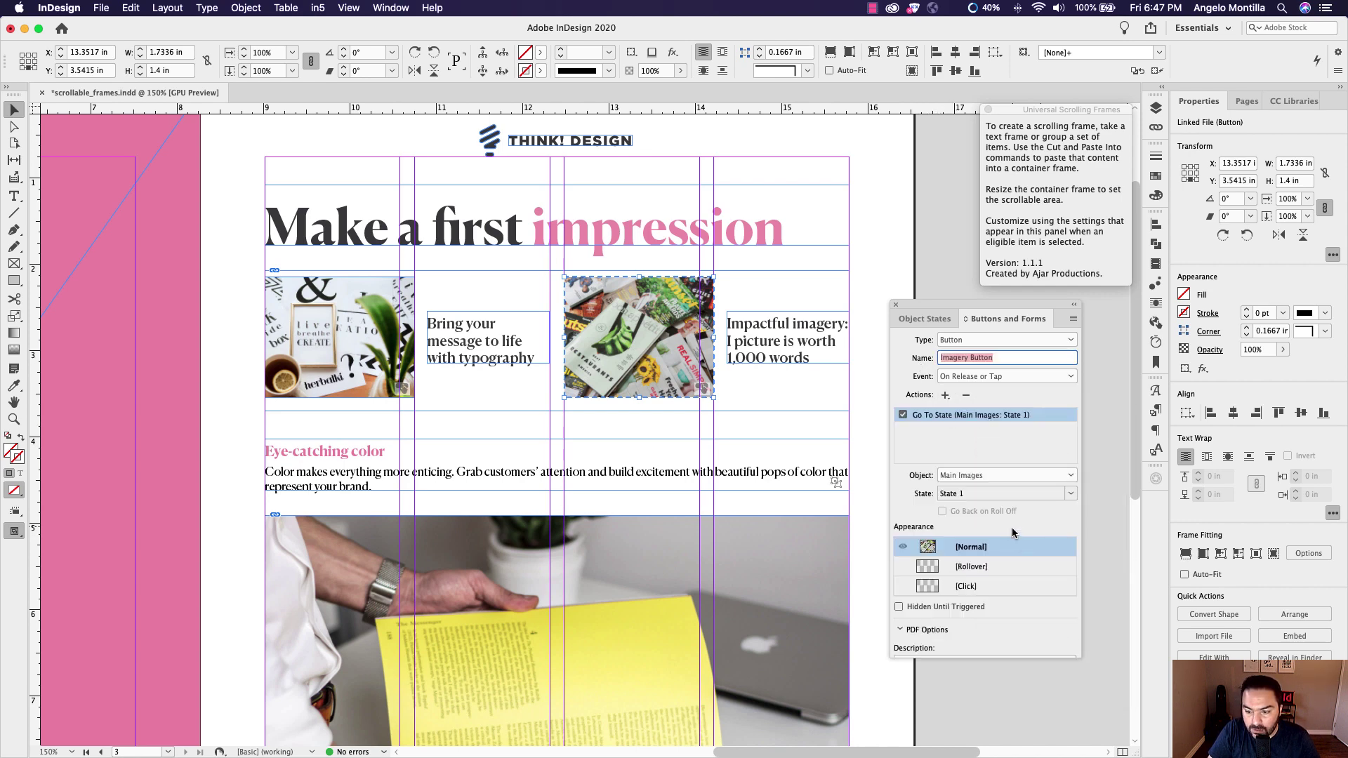
click(1060, 493)
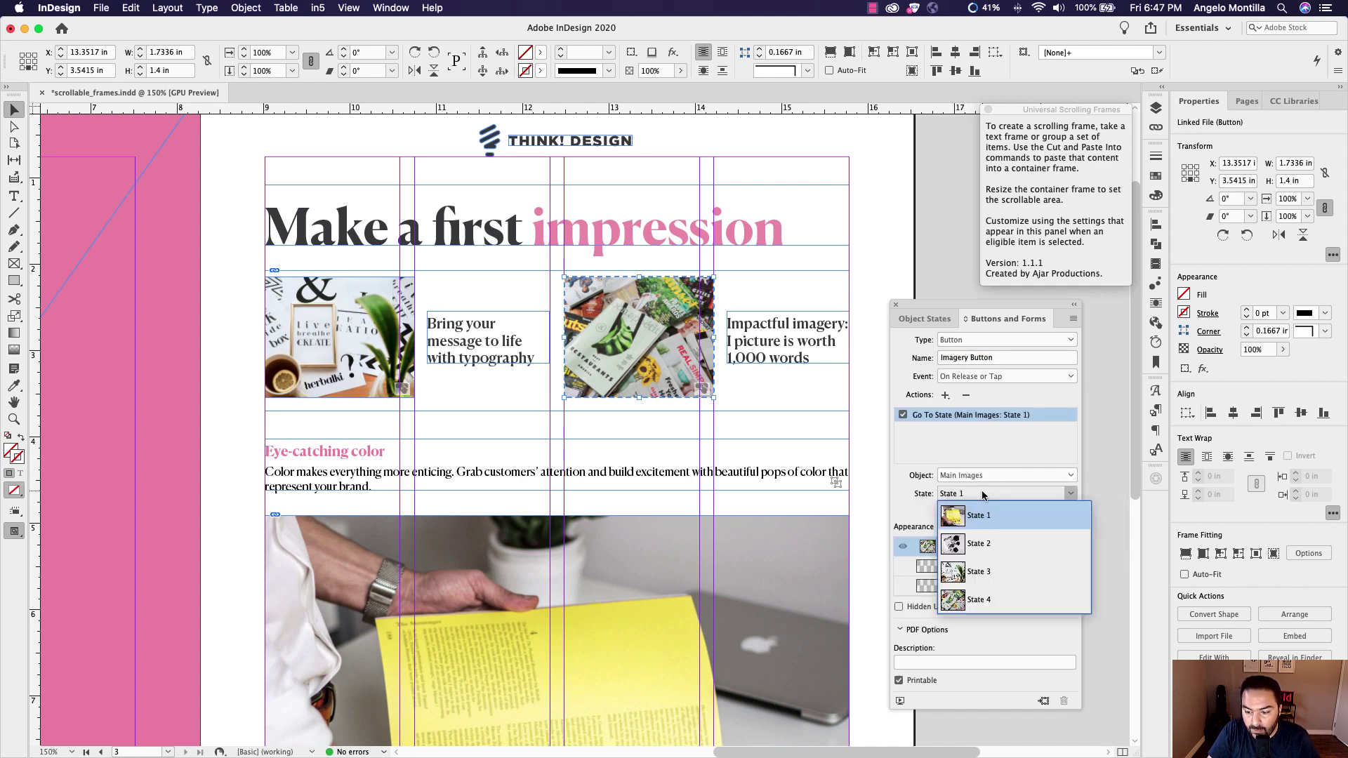
click(980, 598)
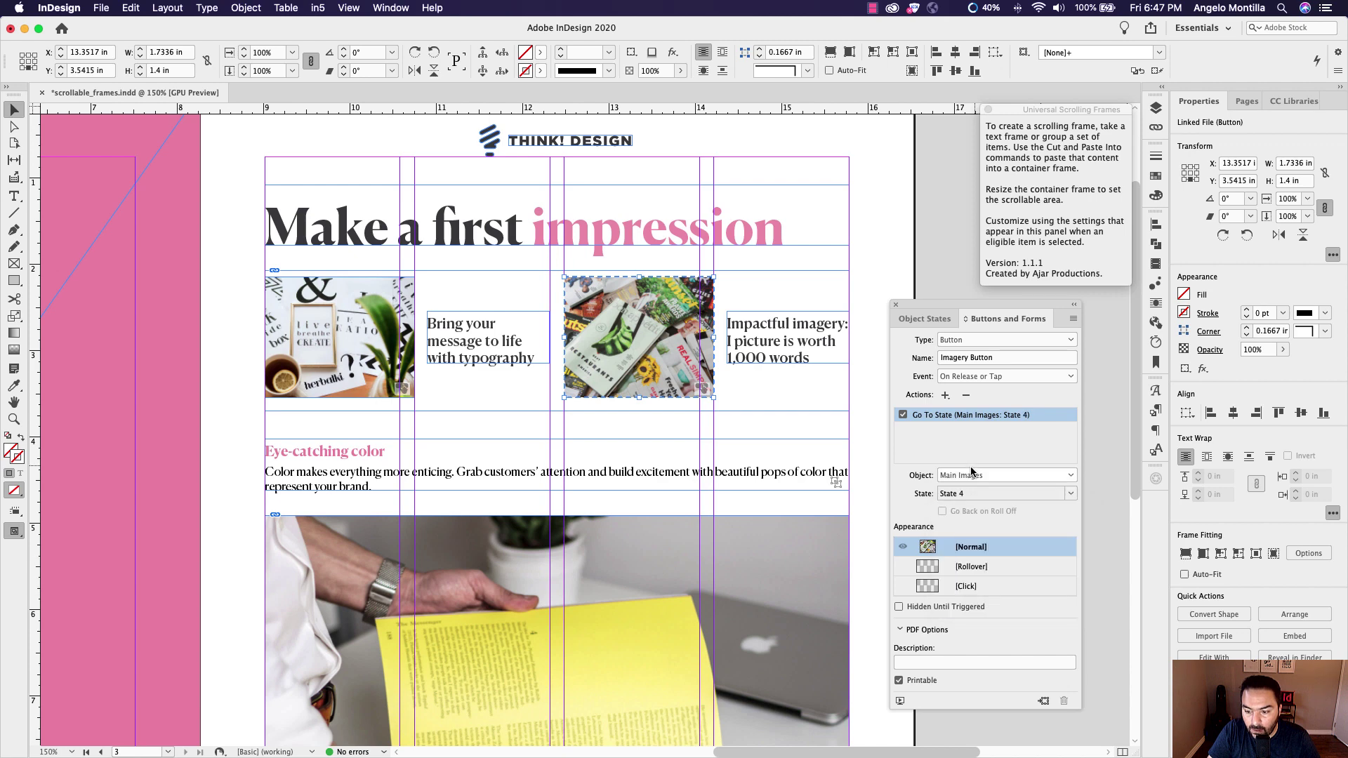
Add a second Go To State action to the Imagery Button that shows State 4 of Information Frames, and deselect it.
click(944, 395)
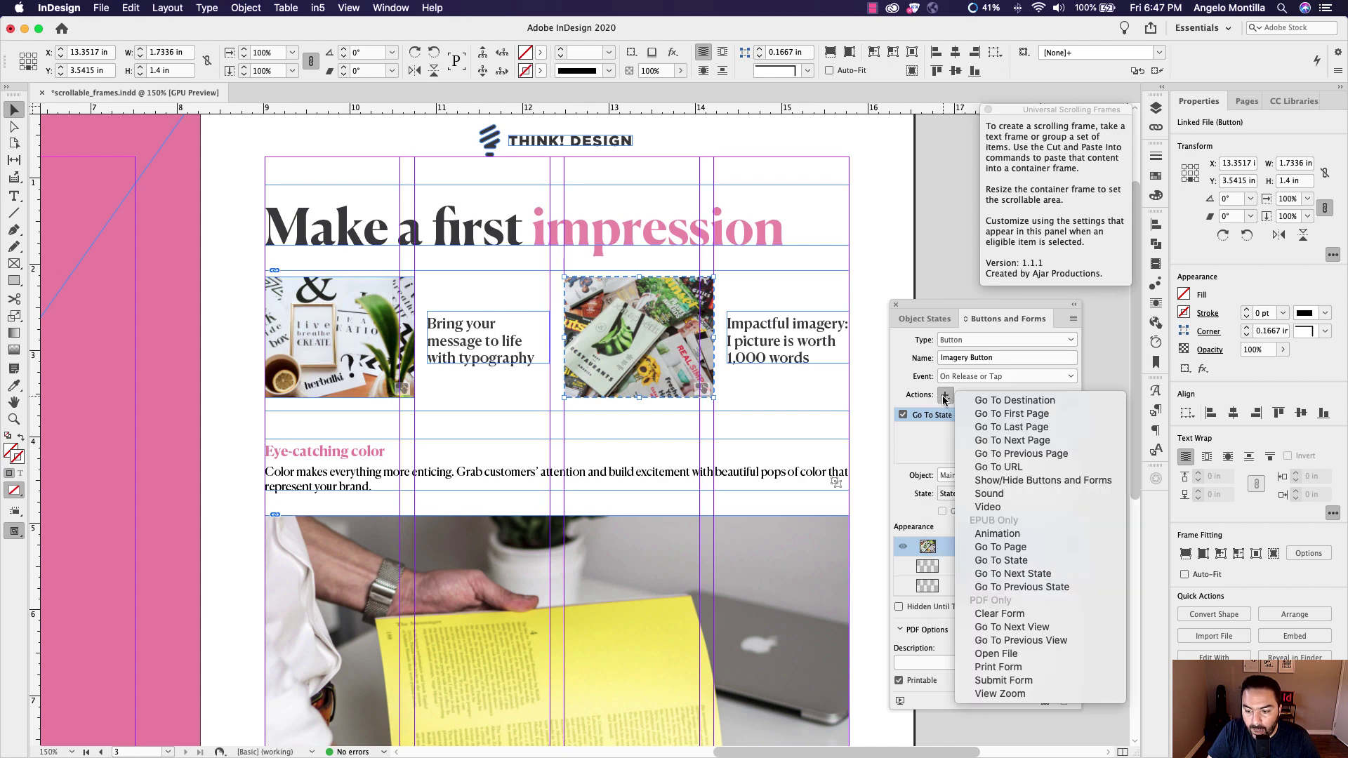
click(1012, 559)
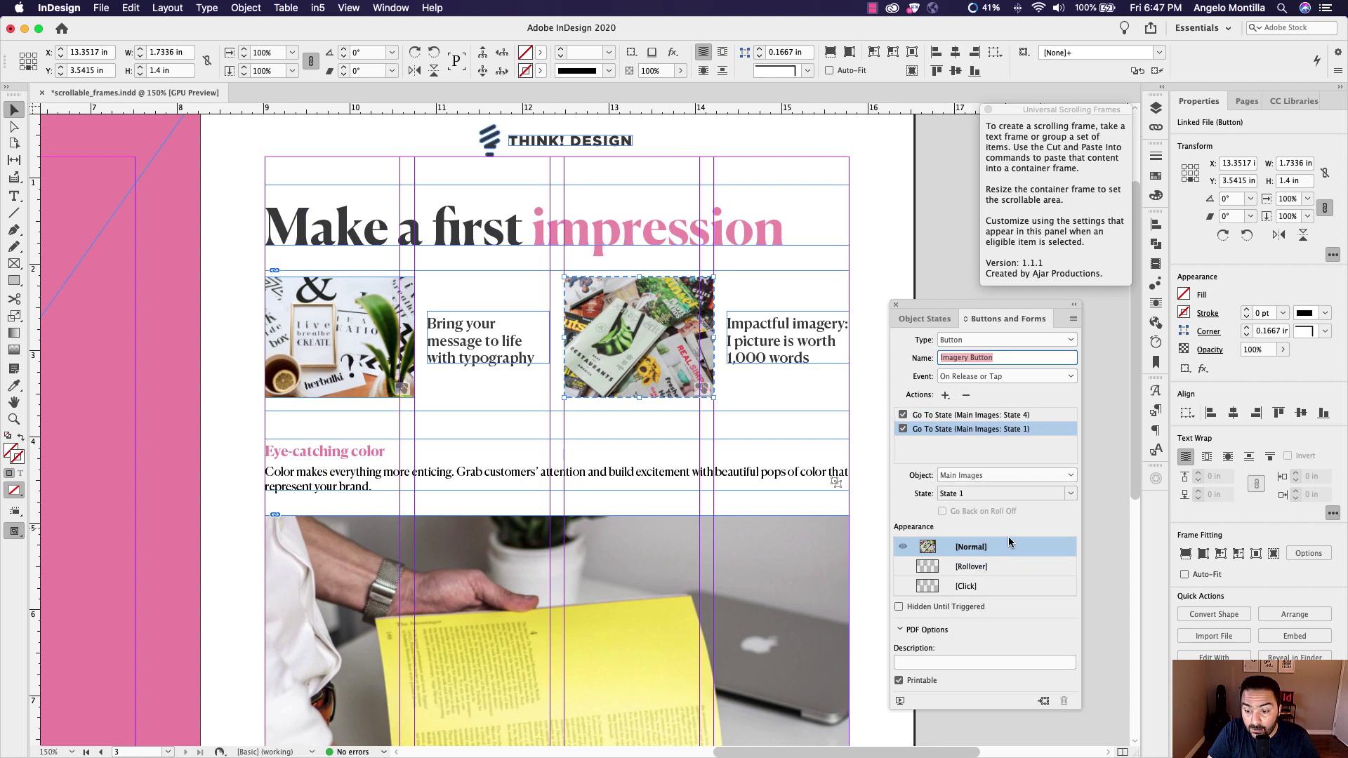
click(972, 475)
click(977, 504)
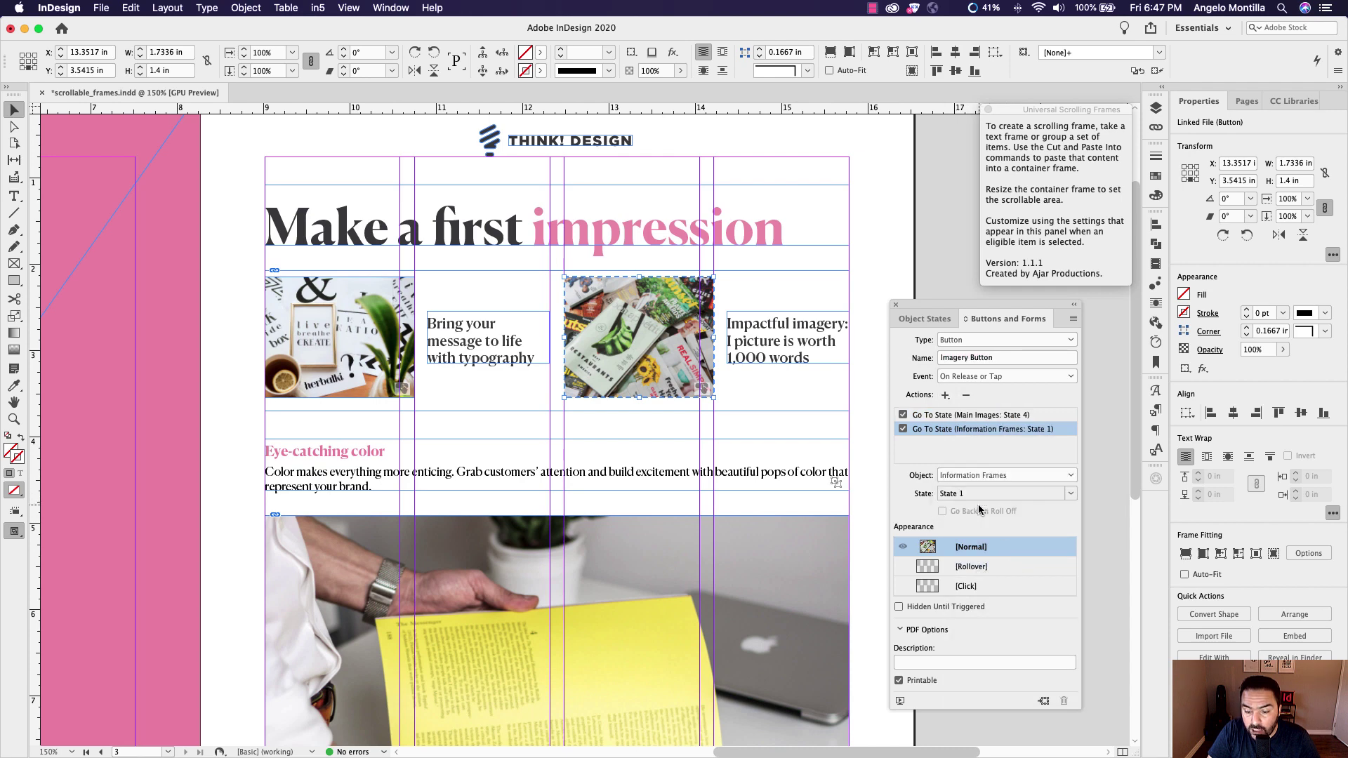
click(978, 495)
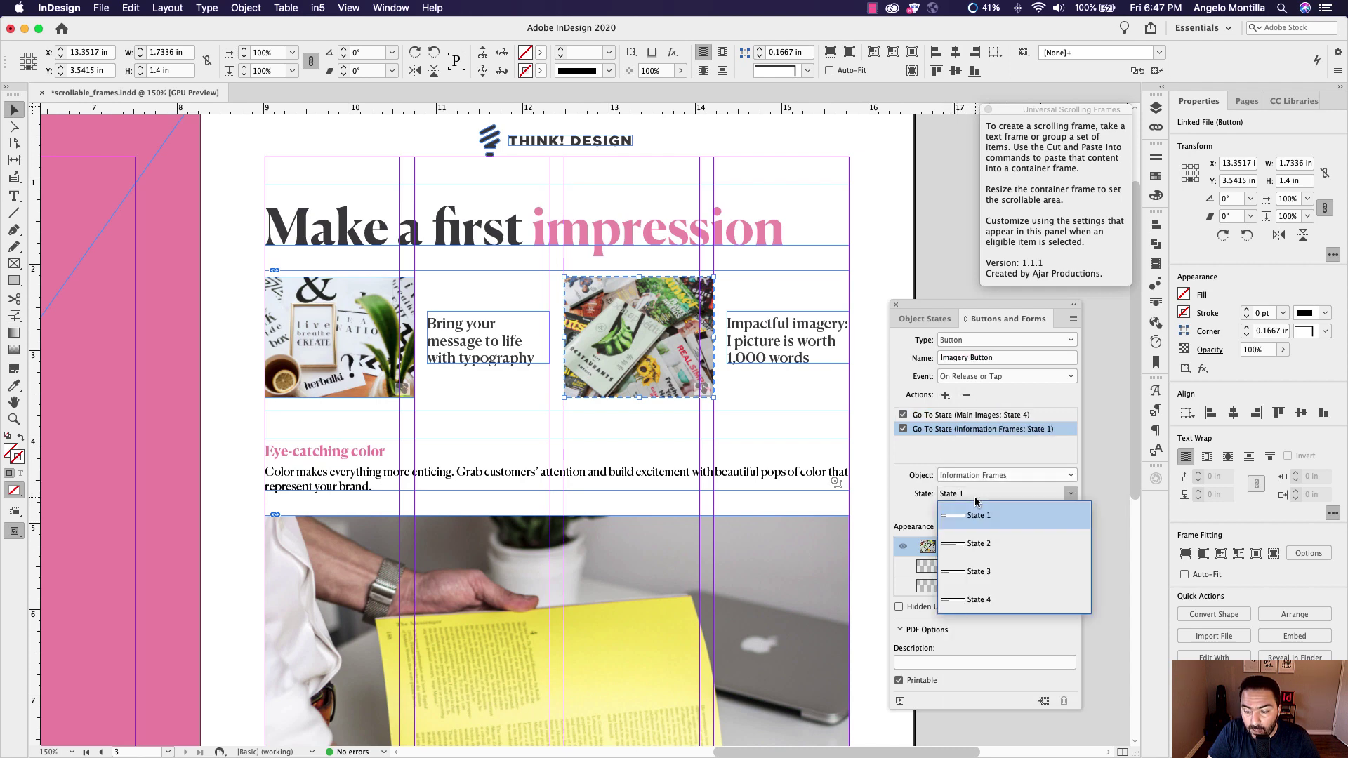
click(980, 600)
drag(952, 303, 938, 214)
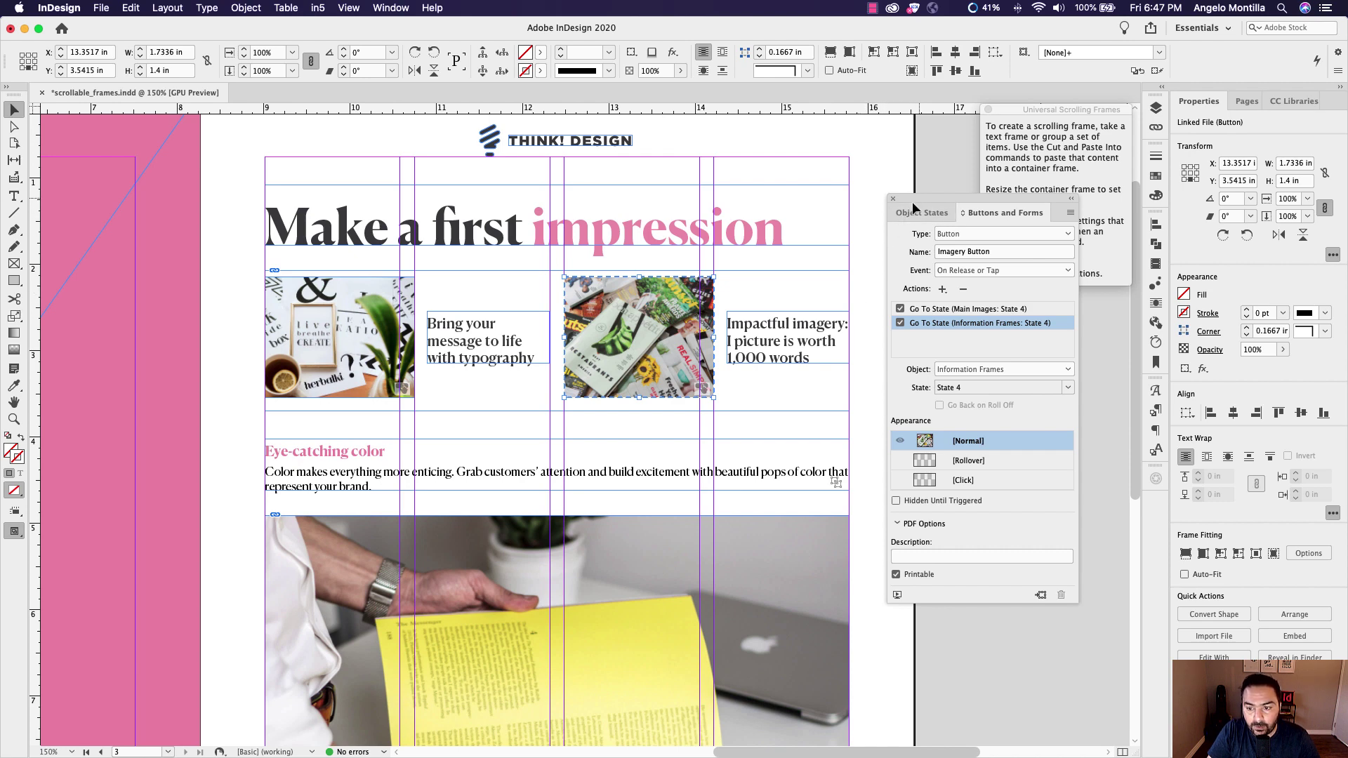
drag(928, 196, 921, 146)
click(740, 271)
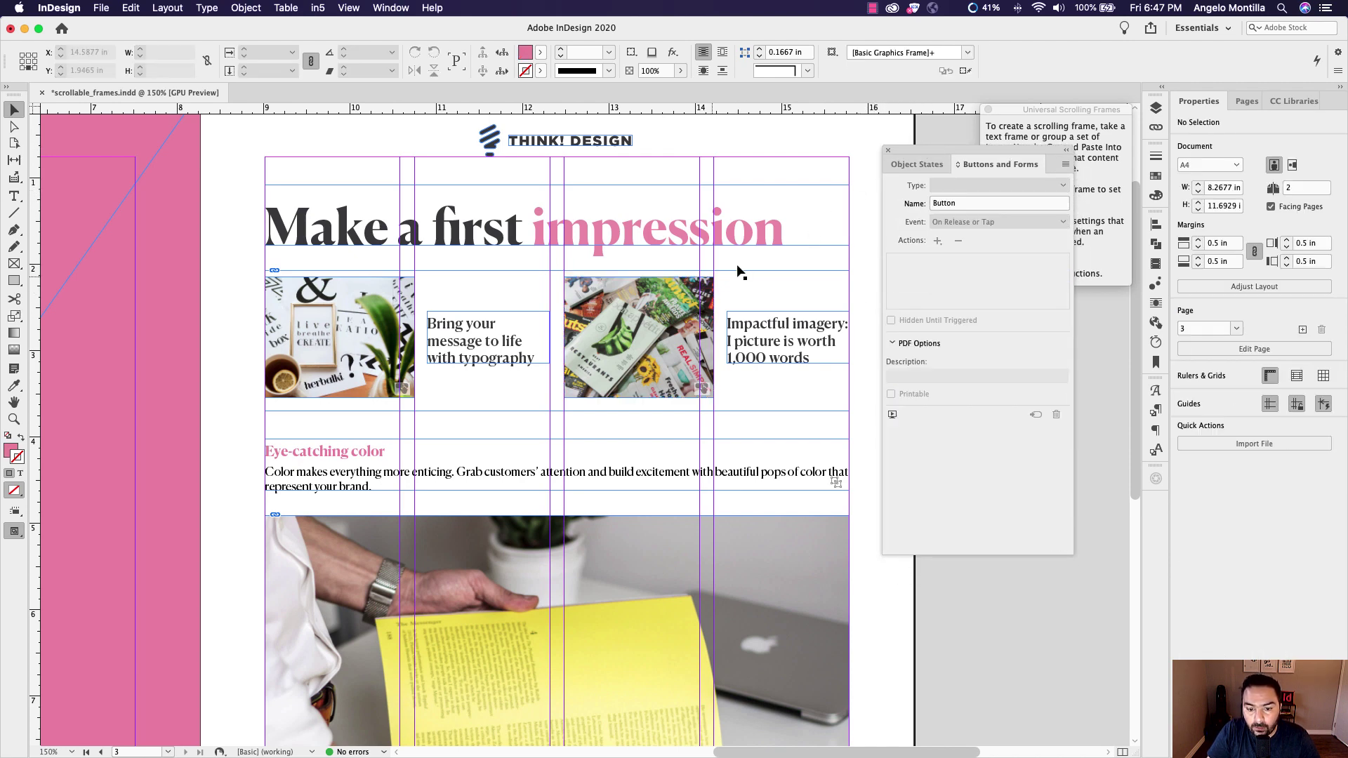
Select only the Imagery Button inside its thumbnail group and activate its Rollover appearance.
drag(921, 148, 912, 175)
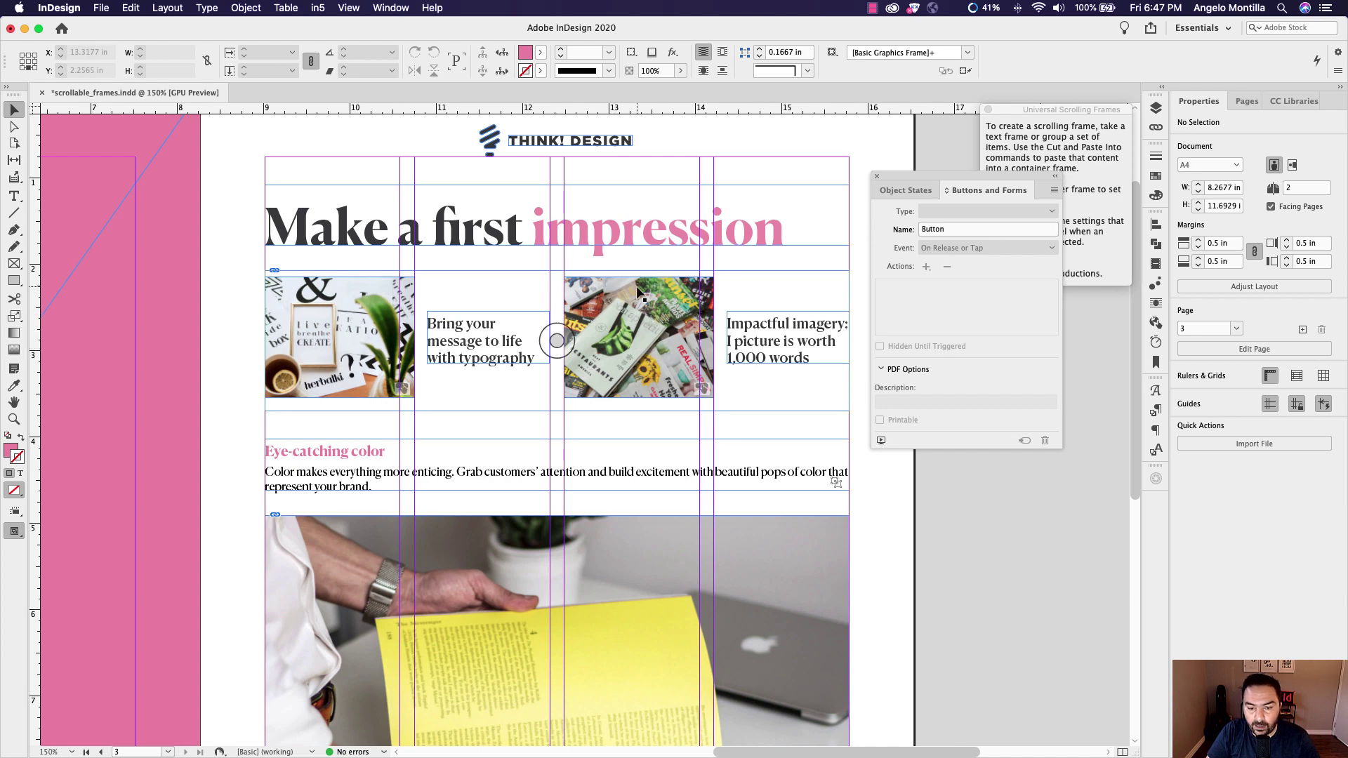
click(650, 301)
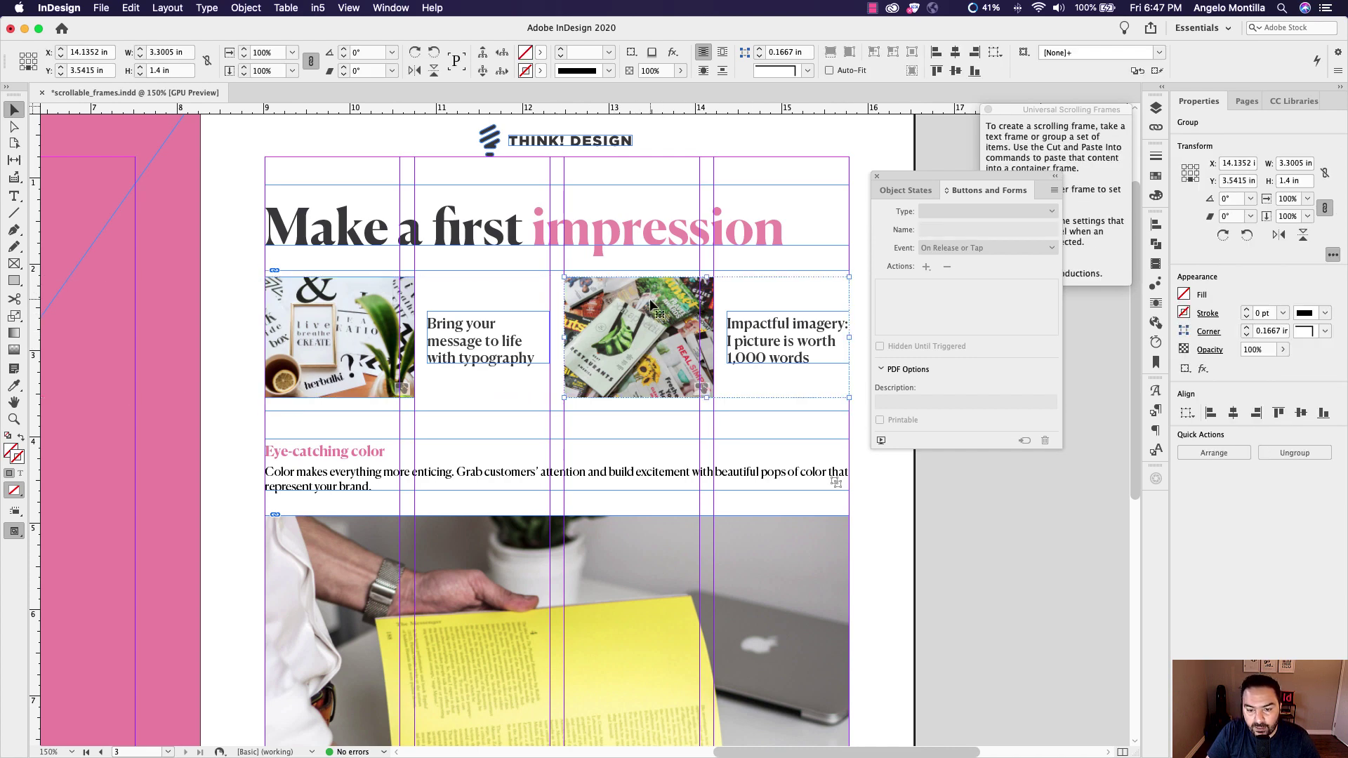
double_click(651, 300)
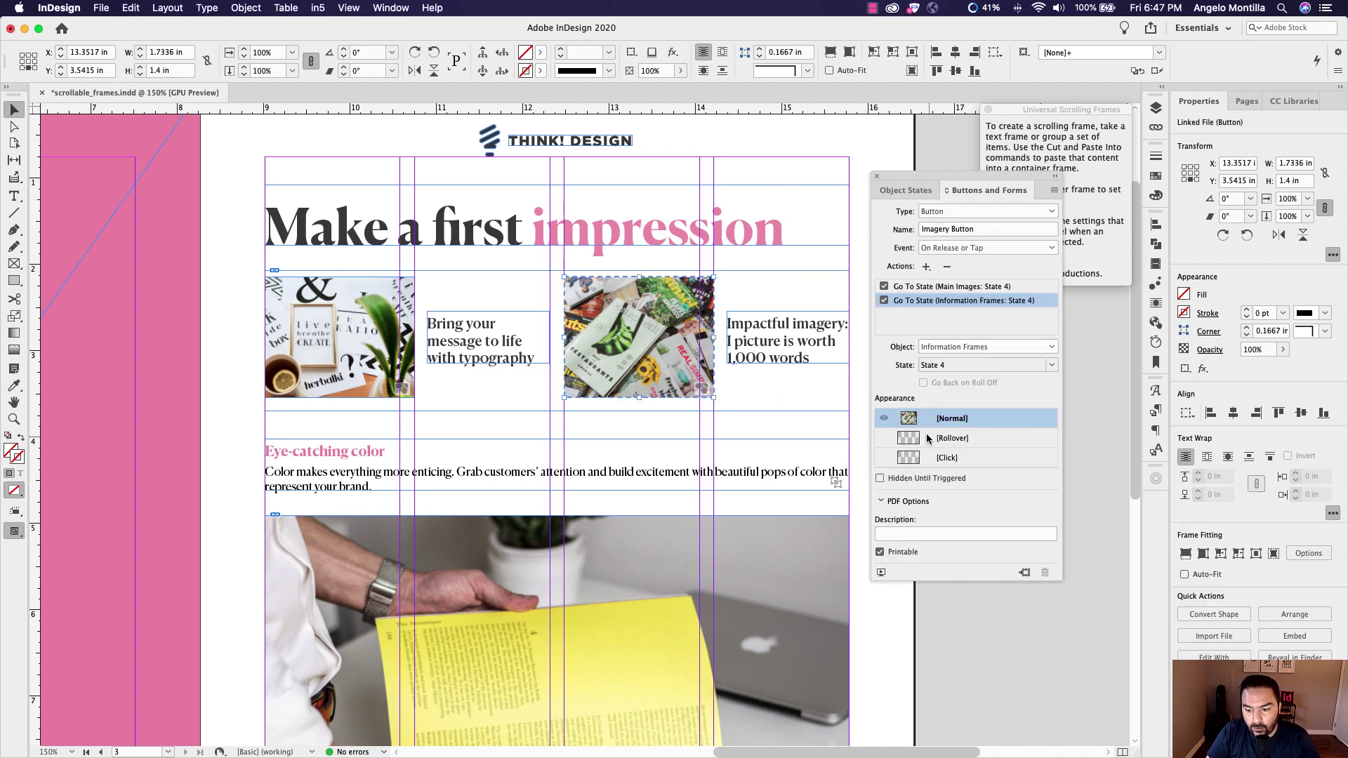
click(949, 441)
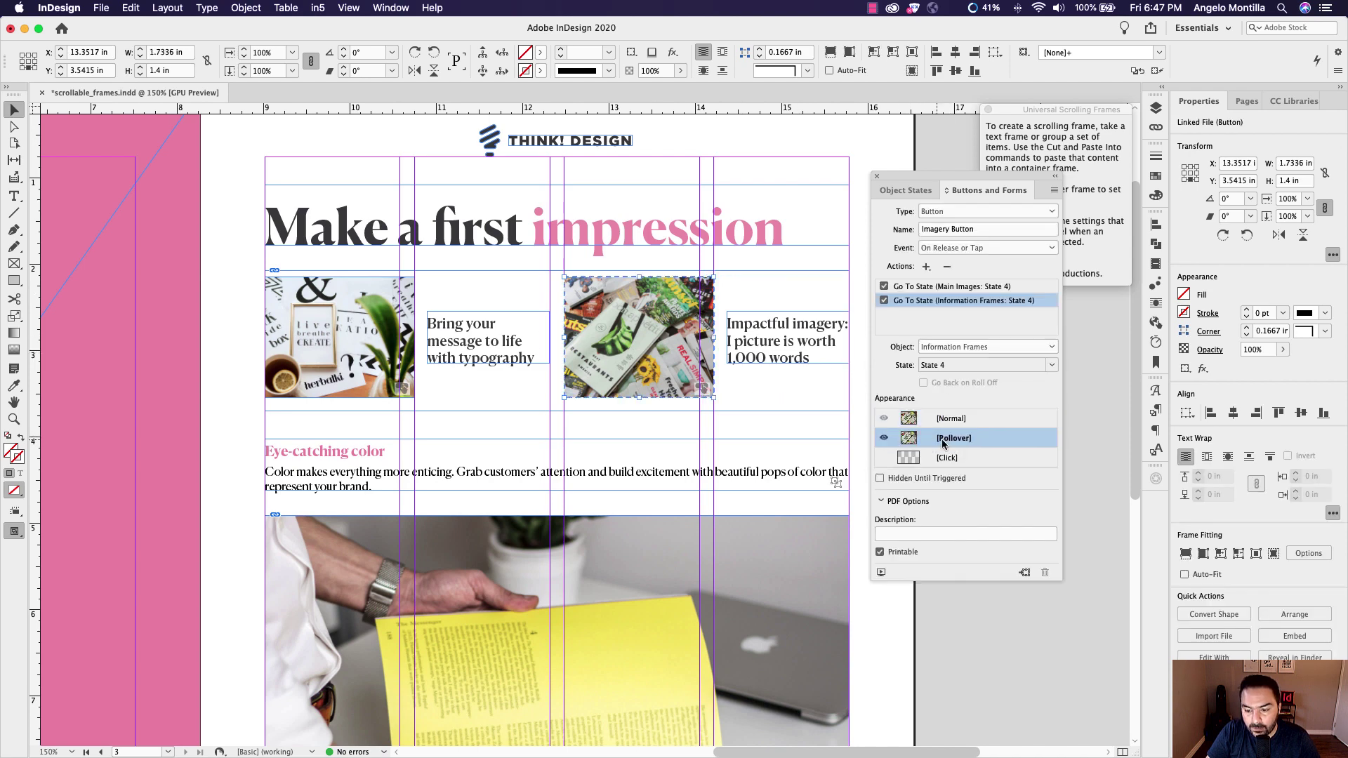
Set the opacity of the Imagery Button's Normal appearance to 75% and compare it with the Rollover appearance.
click(951, 419)
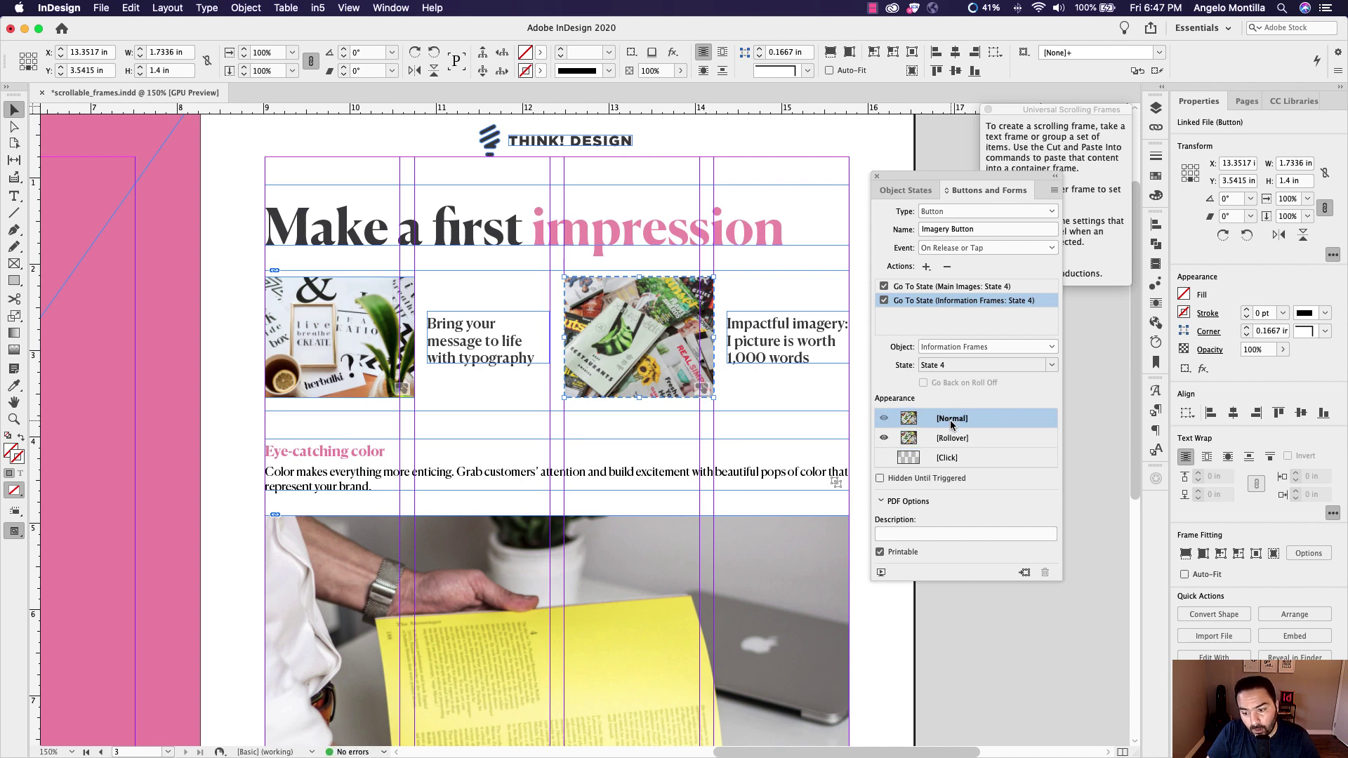
double_click(1254, 348)
text(75)
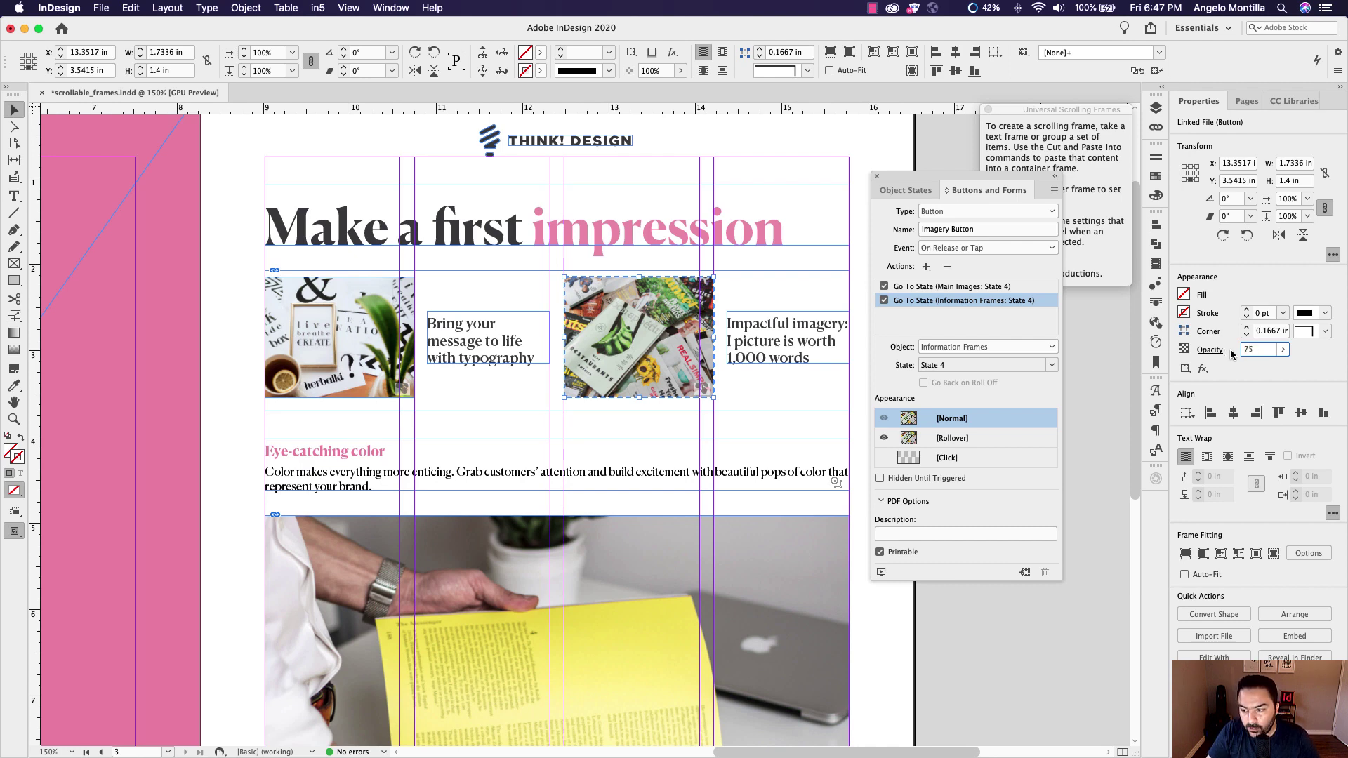
key(Tab)
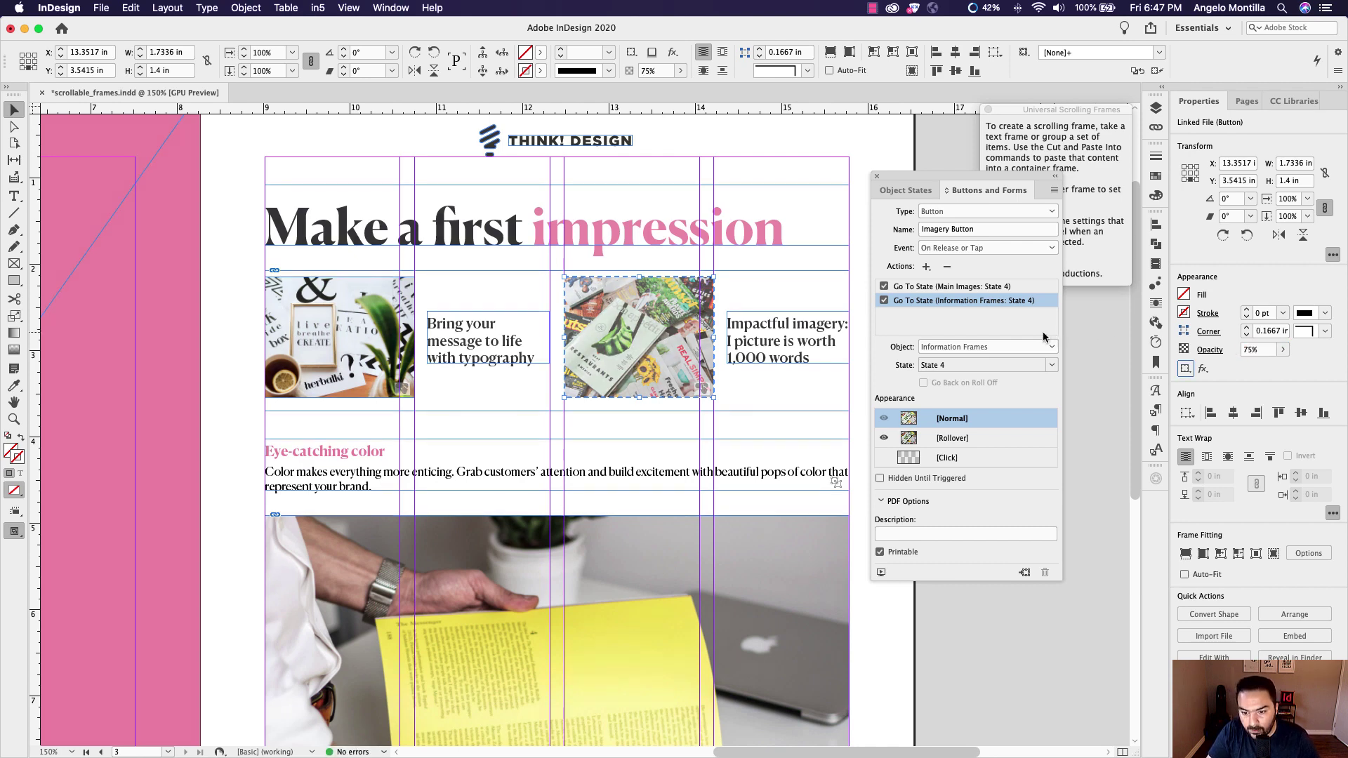
click(952, 439)
click(956, 422)
click(952, 439)
click(952, 420)
click(951, 439)
click(953, 420)
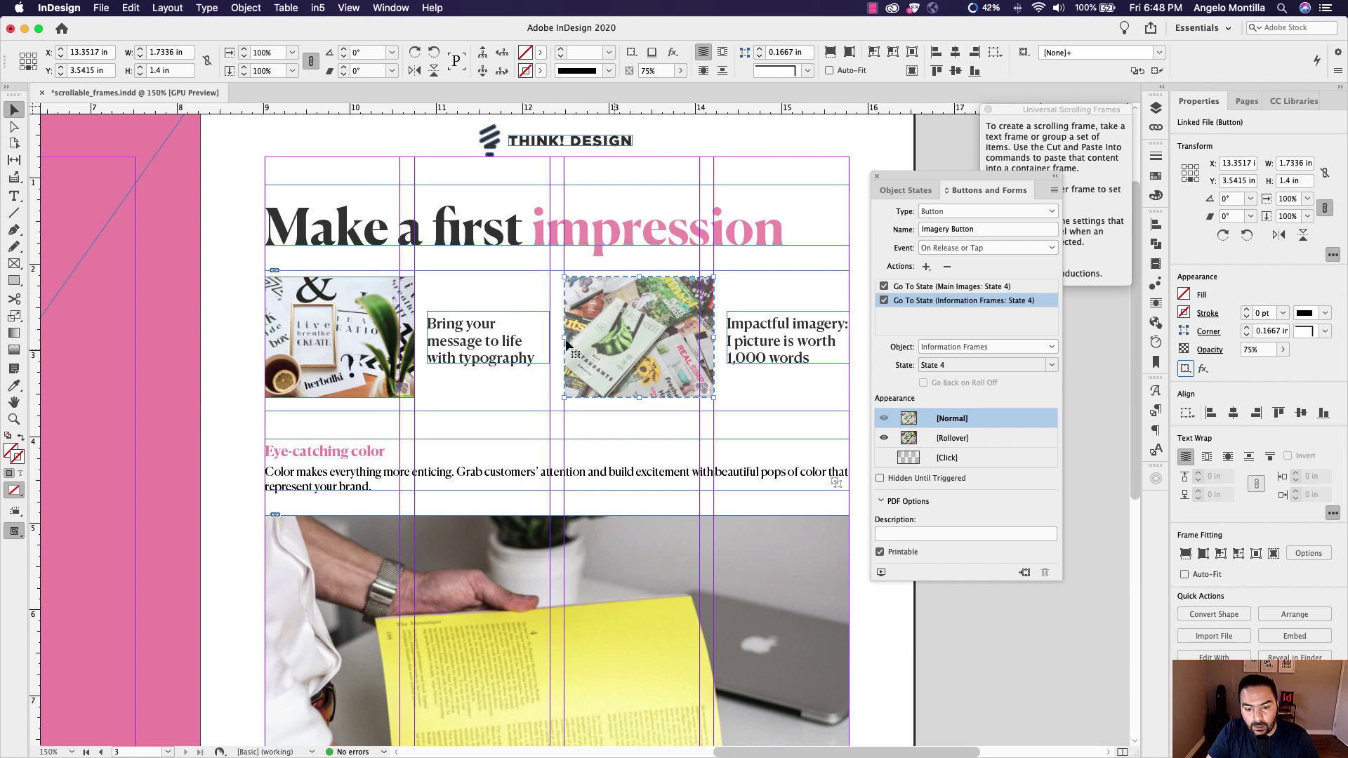
Select only the Typography Button inside its thumbnail group and activate its Rollover appearance.
click(427, 263)
drag(427, 288, 547, 288)
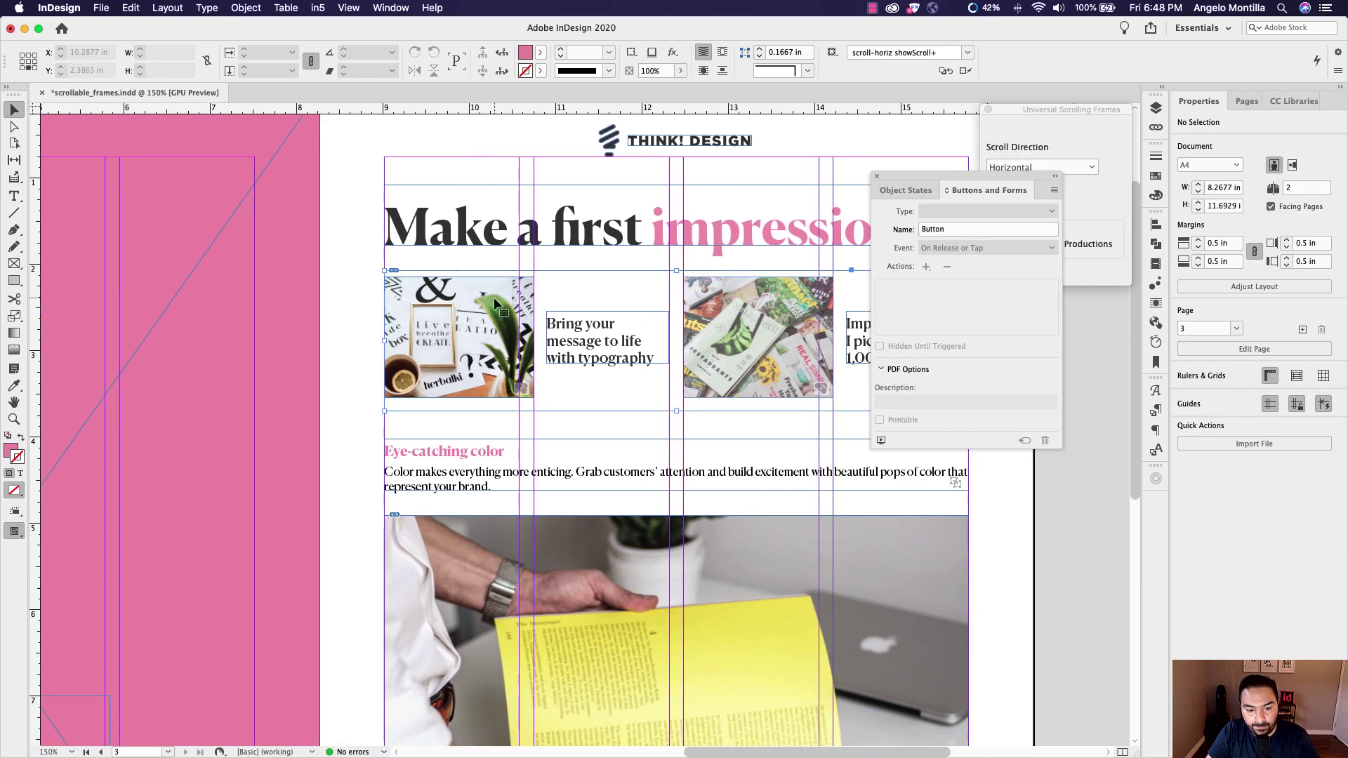
click(494, 297)
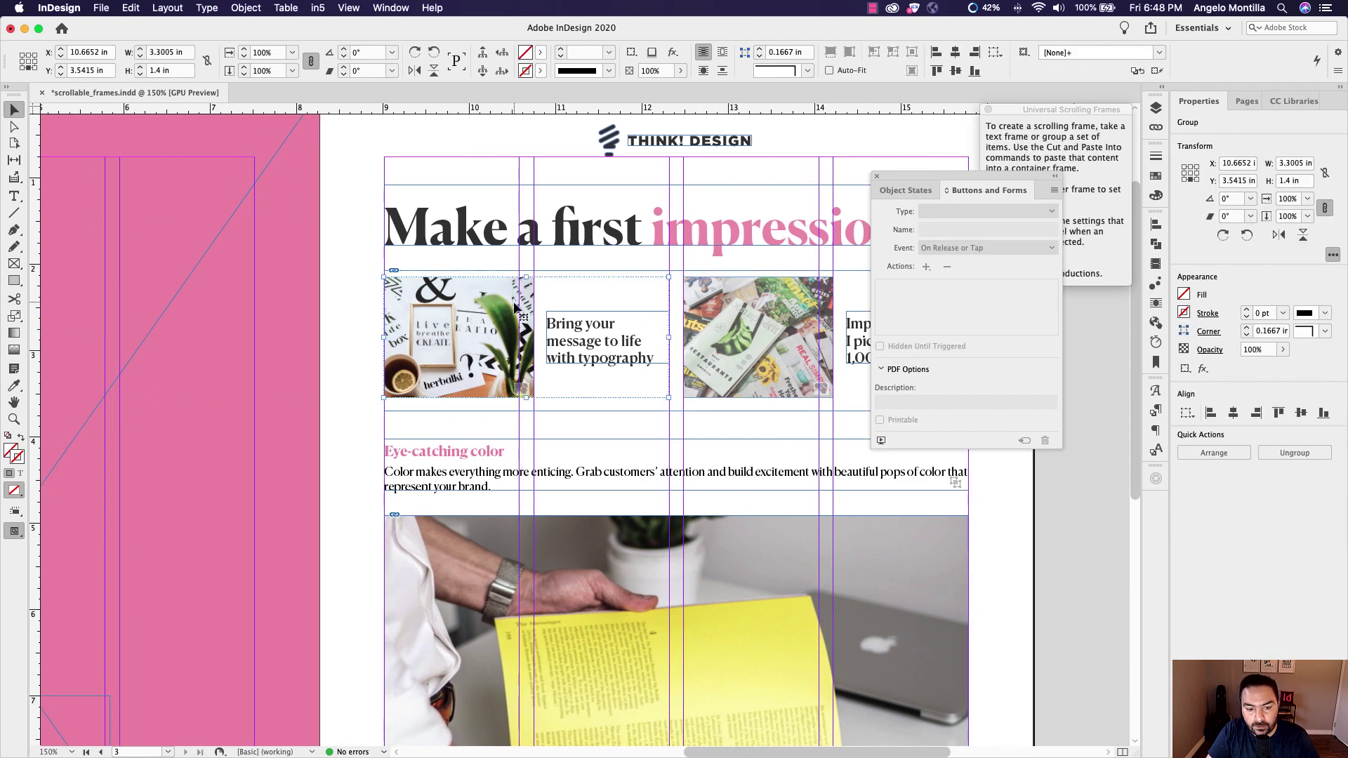
double_click(676, 342)
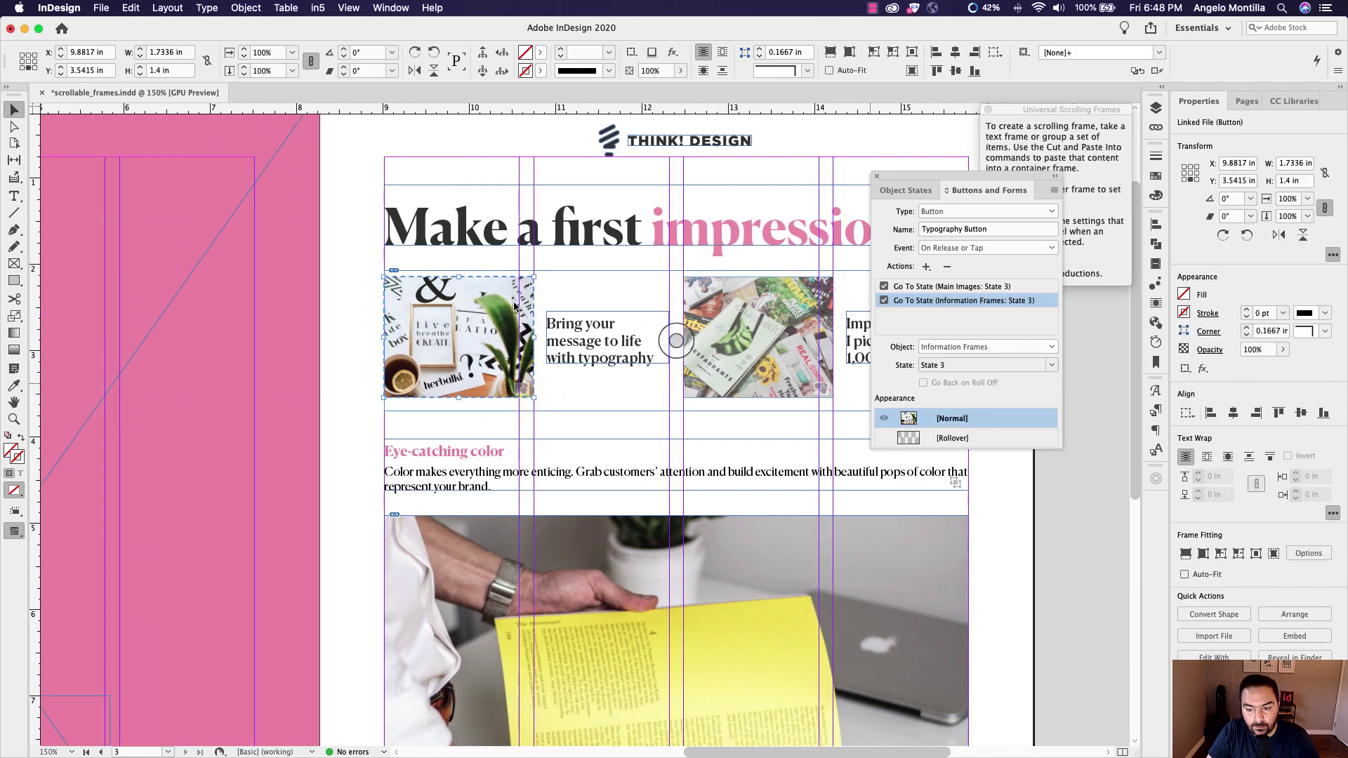
click(948, 440)
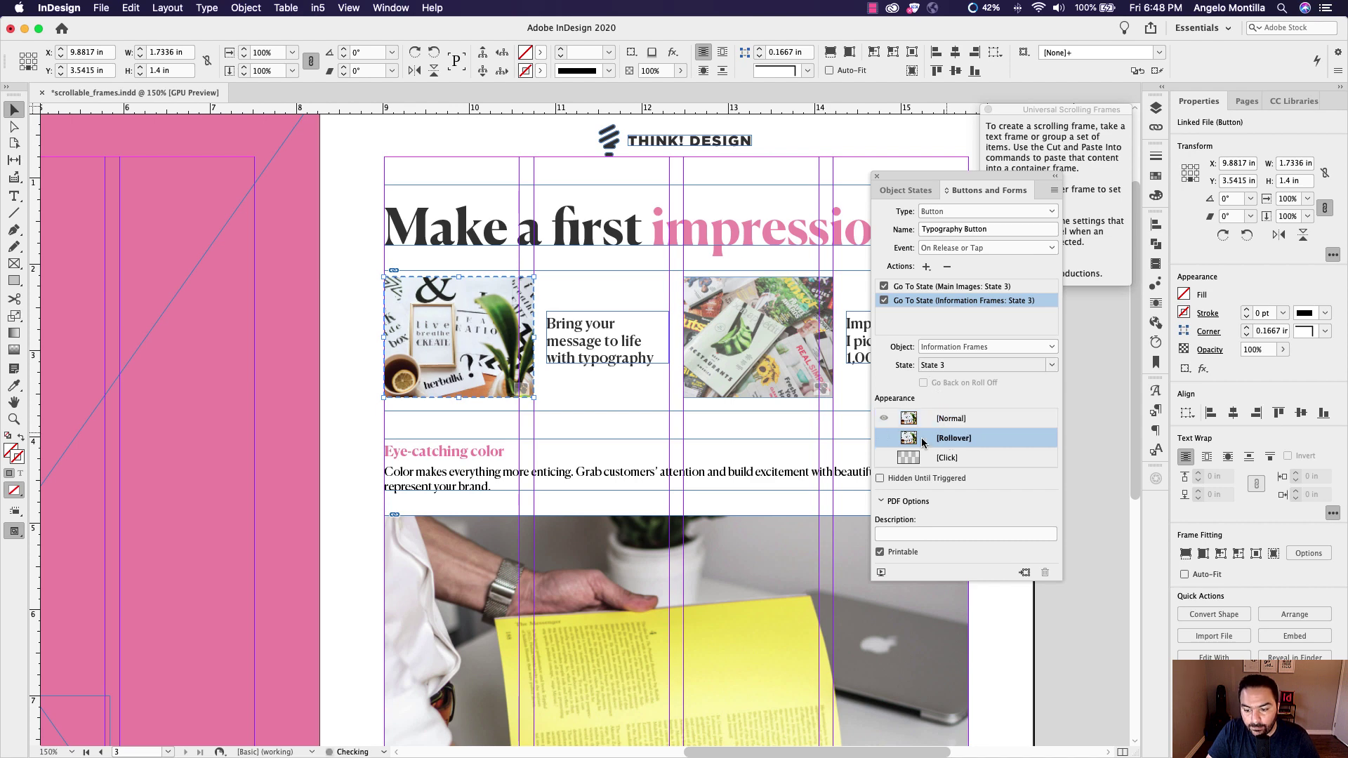
Set the opacity of the Typography Button's Normal appearance to 75%.
click(943, 424)
click(1253, 349)
text(75)
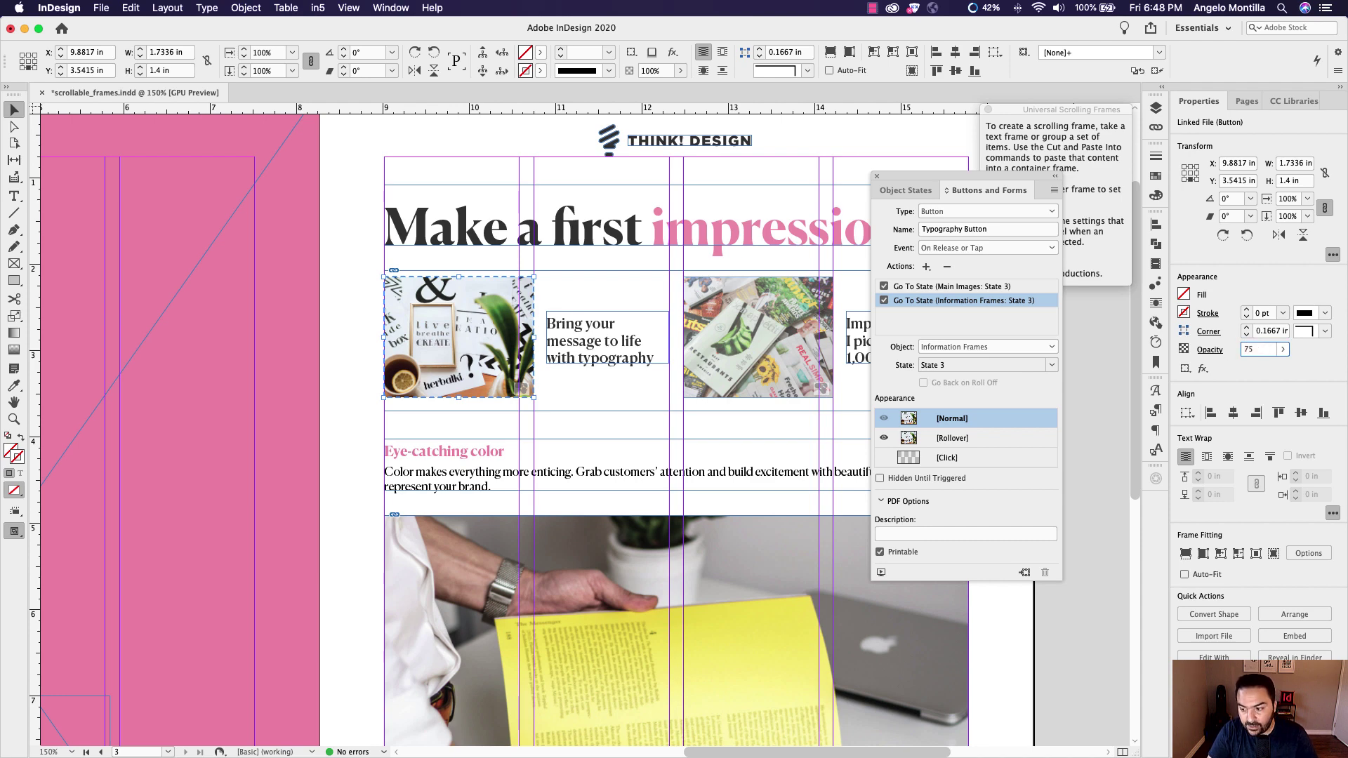
key(Return)
click(676, 340)
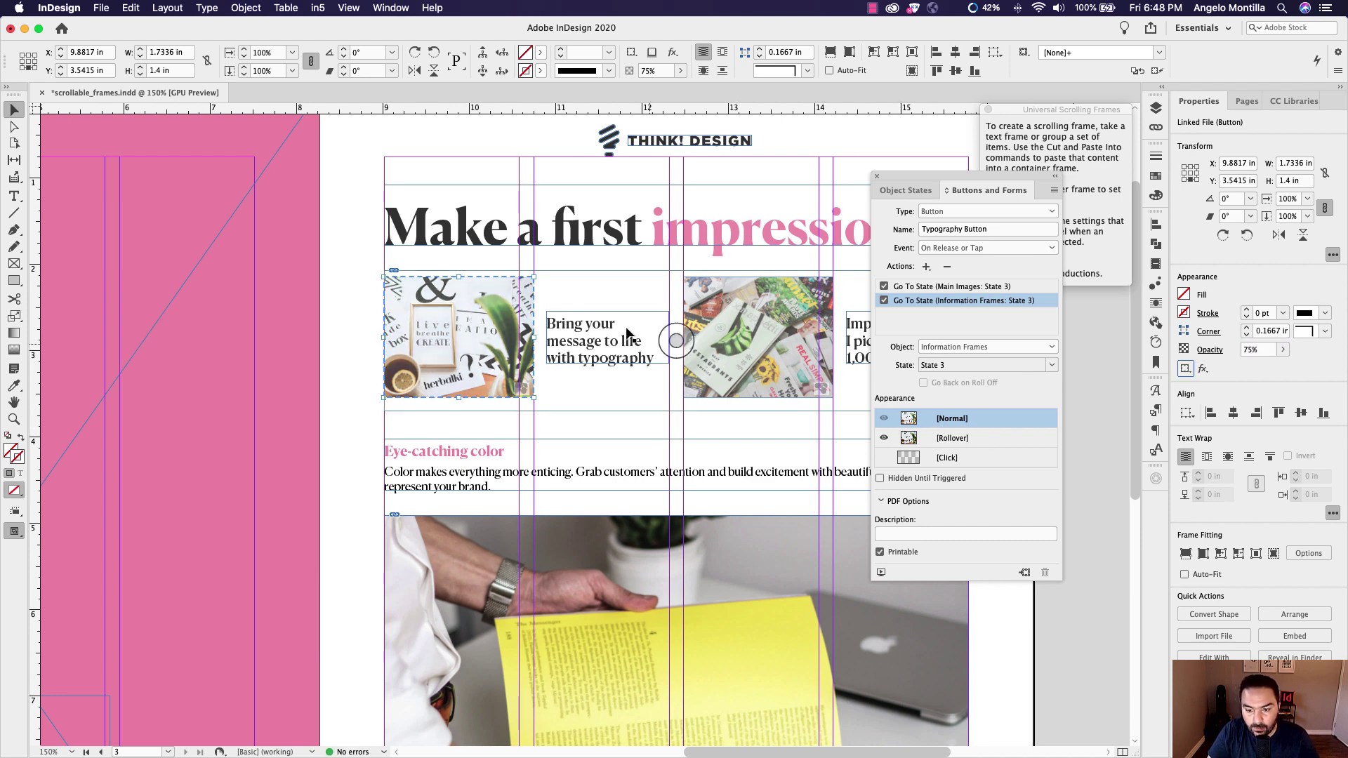
Move the thumbnail group inside the scrolling frame back to its start so the color and simplicity thumbnails fill the frame.
click(348, 230)
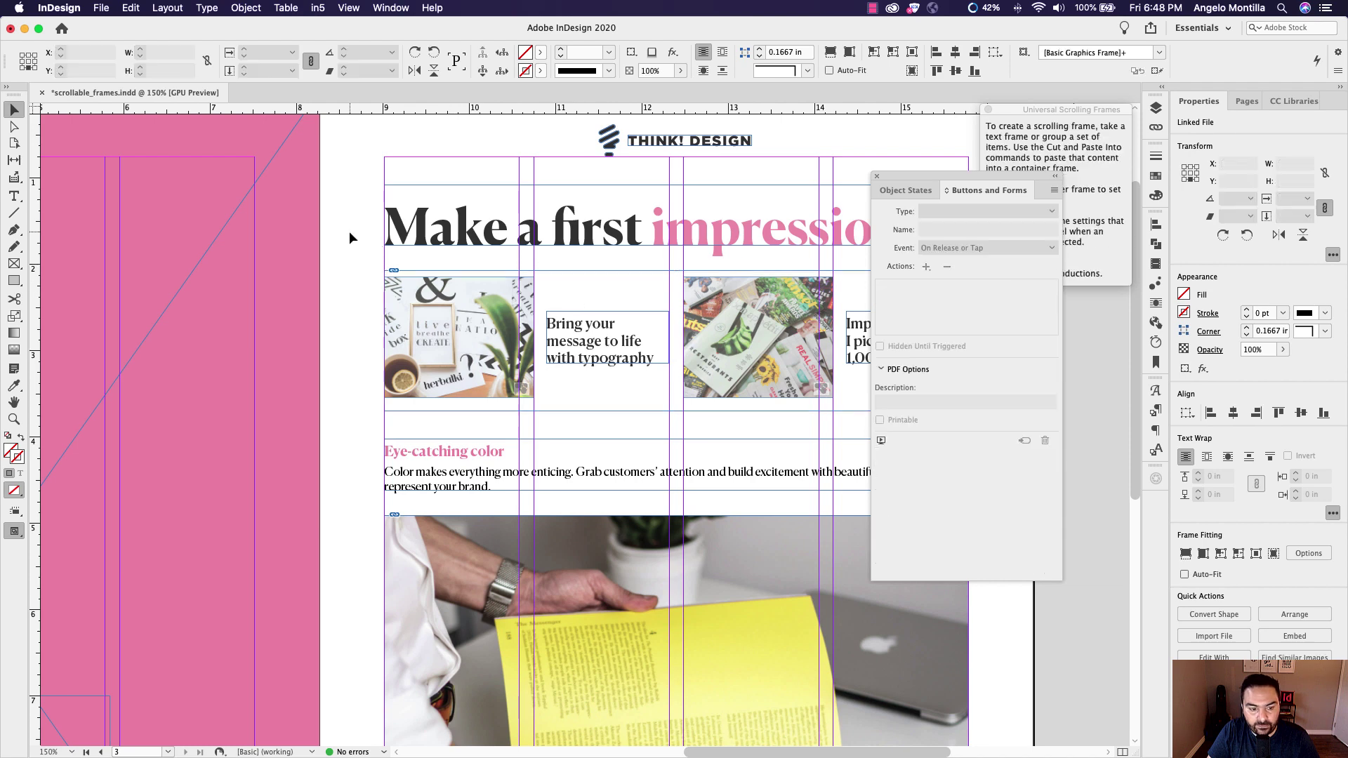
drag(969, 191, 1014, 512)
click(457, 302)
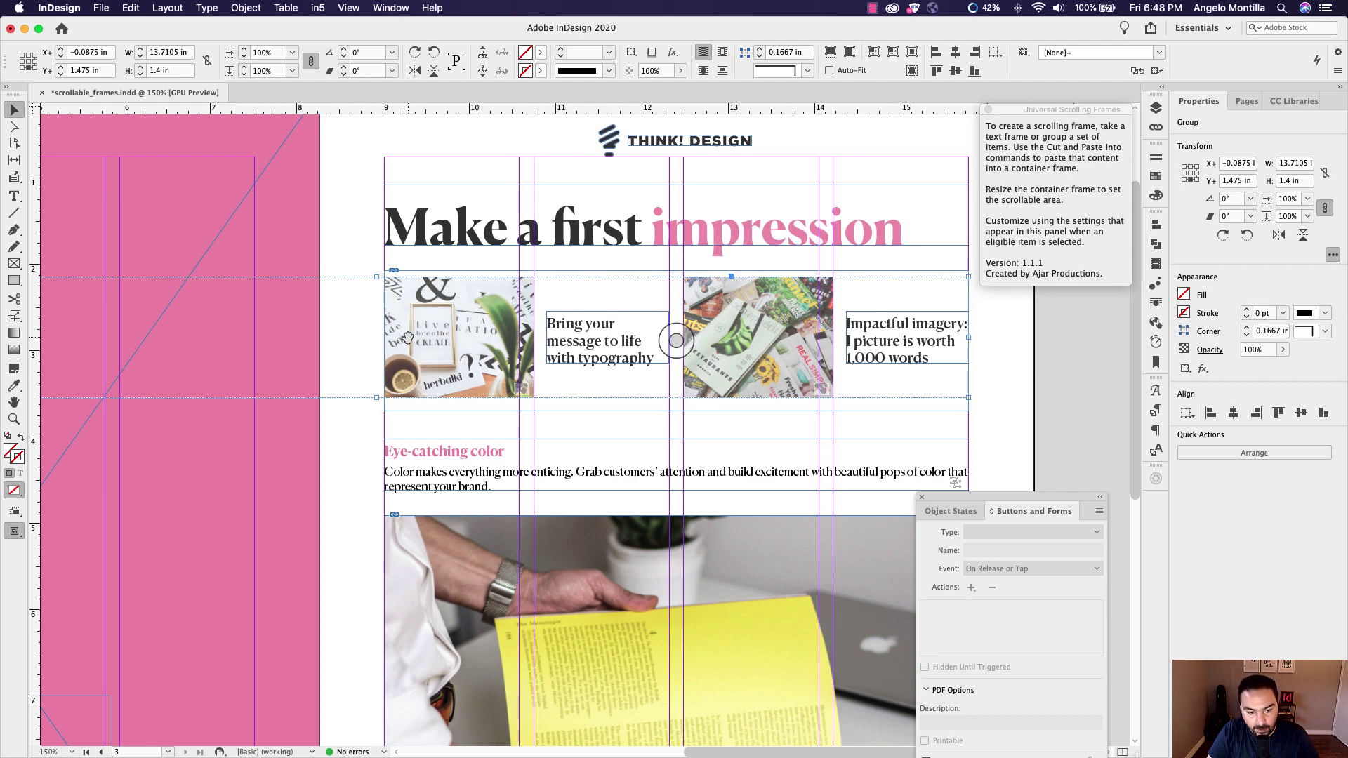
drag(407, 344, 801, 348)
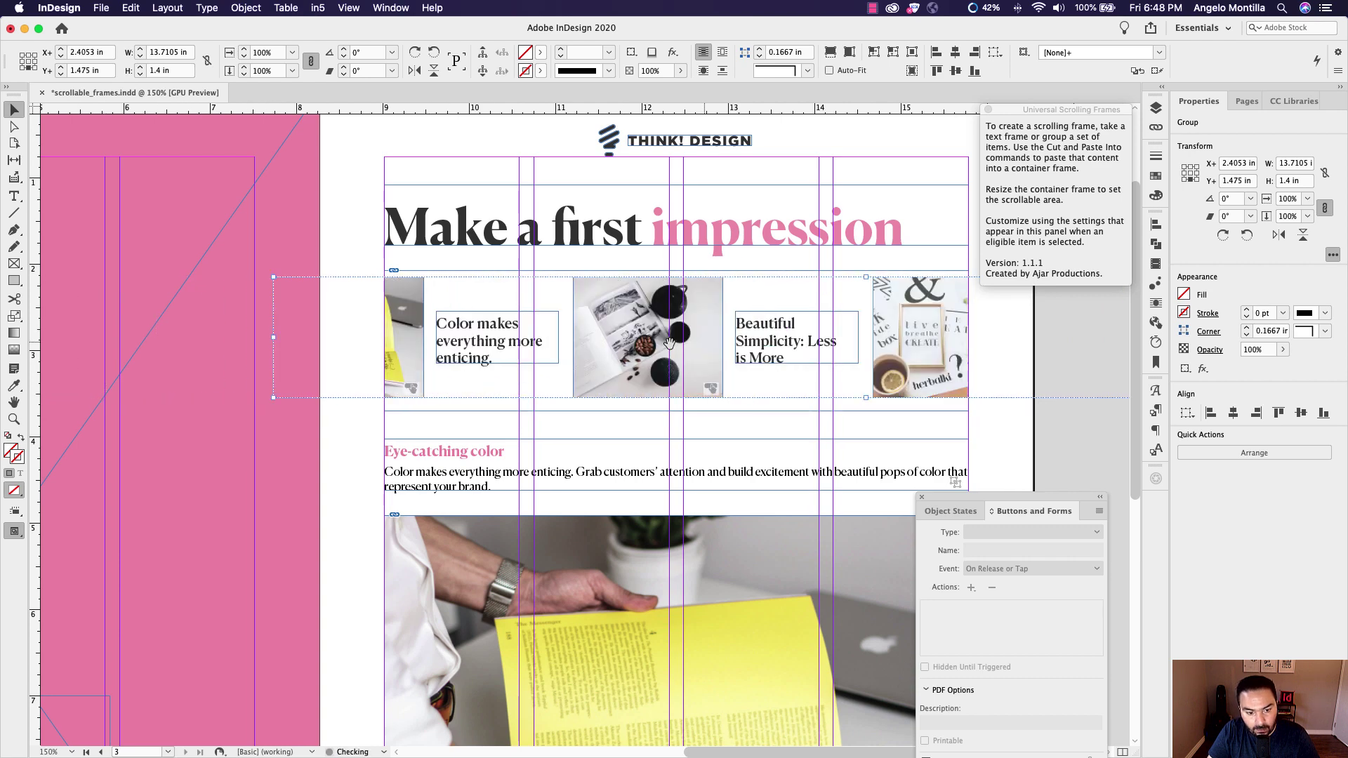
drag(508, 312, 533, 312)
scroll(627, 377, right, 4)
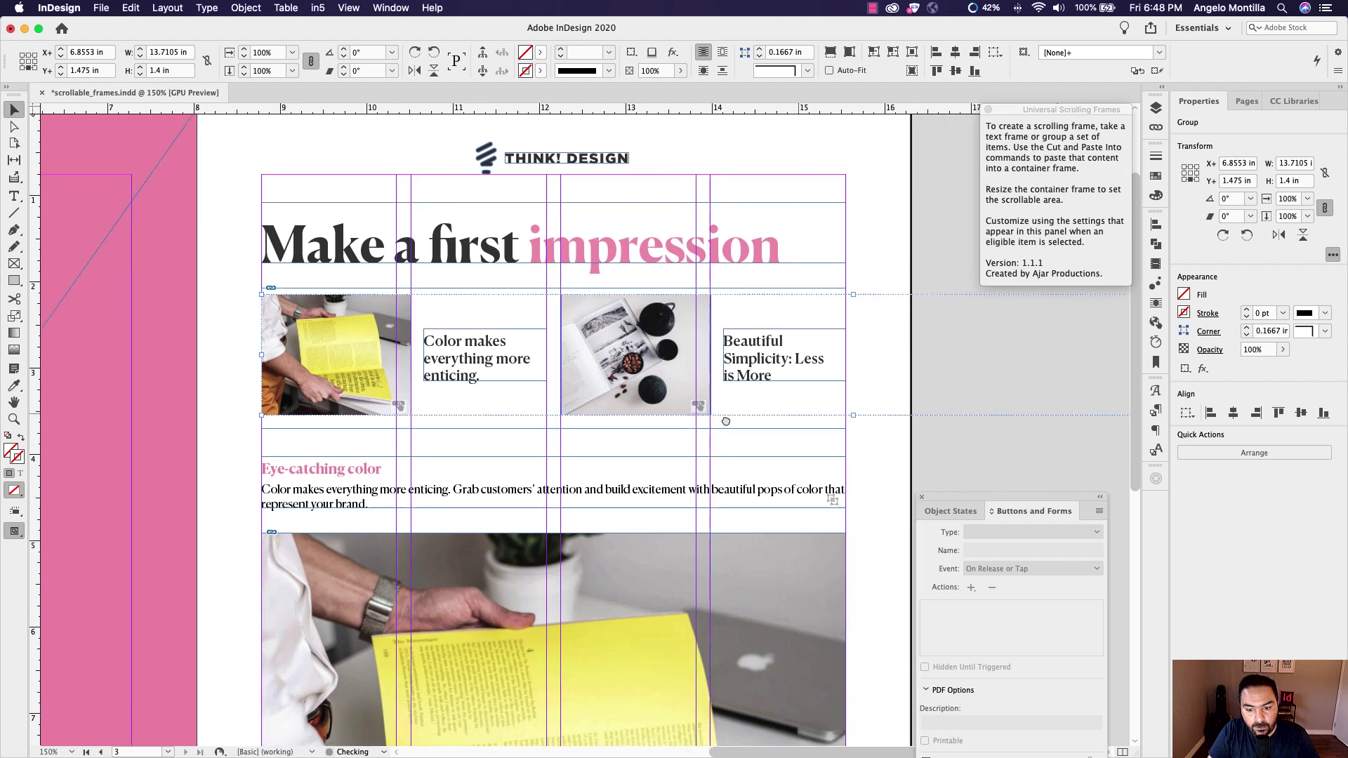
Select only the Colour Image Button inside its thumbnail group and activate its Rollover appearance.
click(302, 338)
double_click(301, 333)
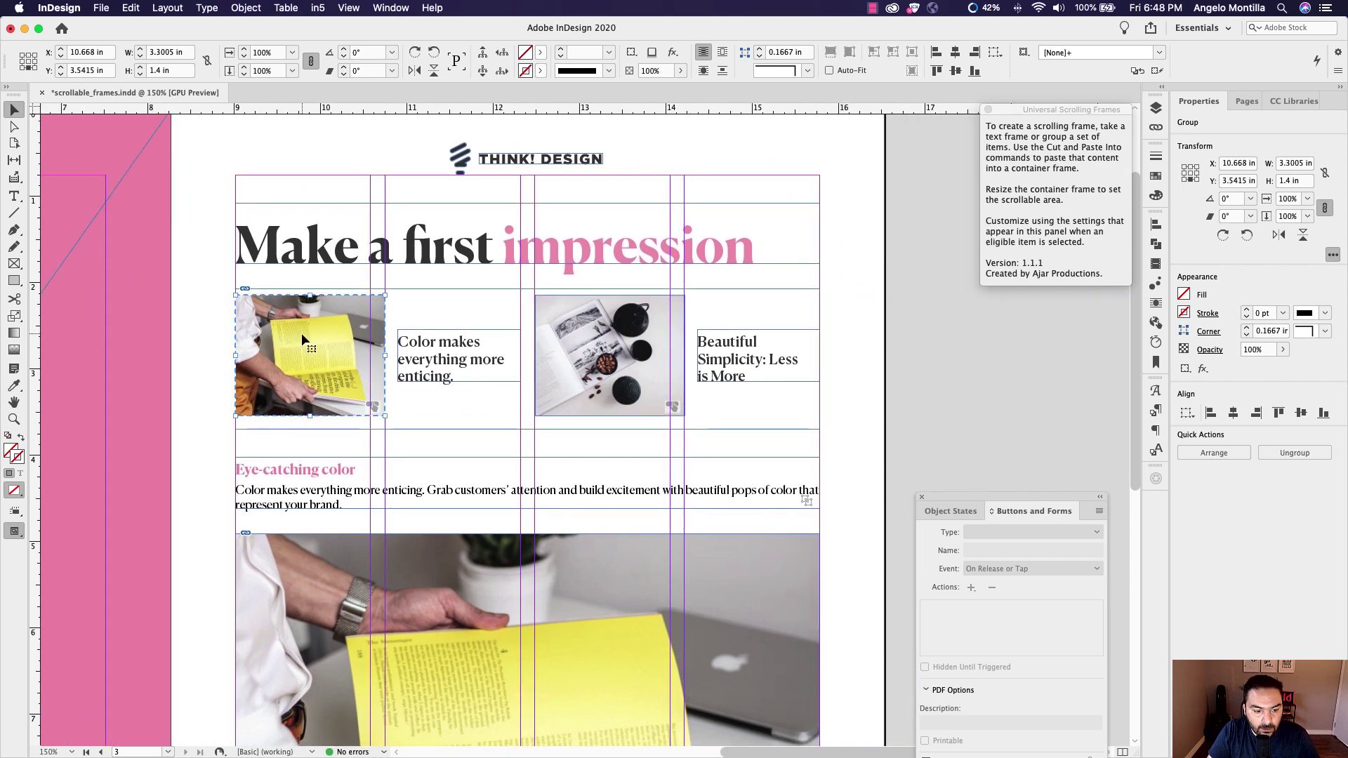
drag(951, 499, 828, 245)
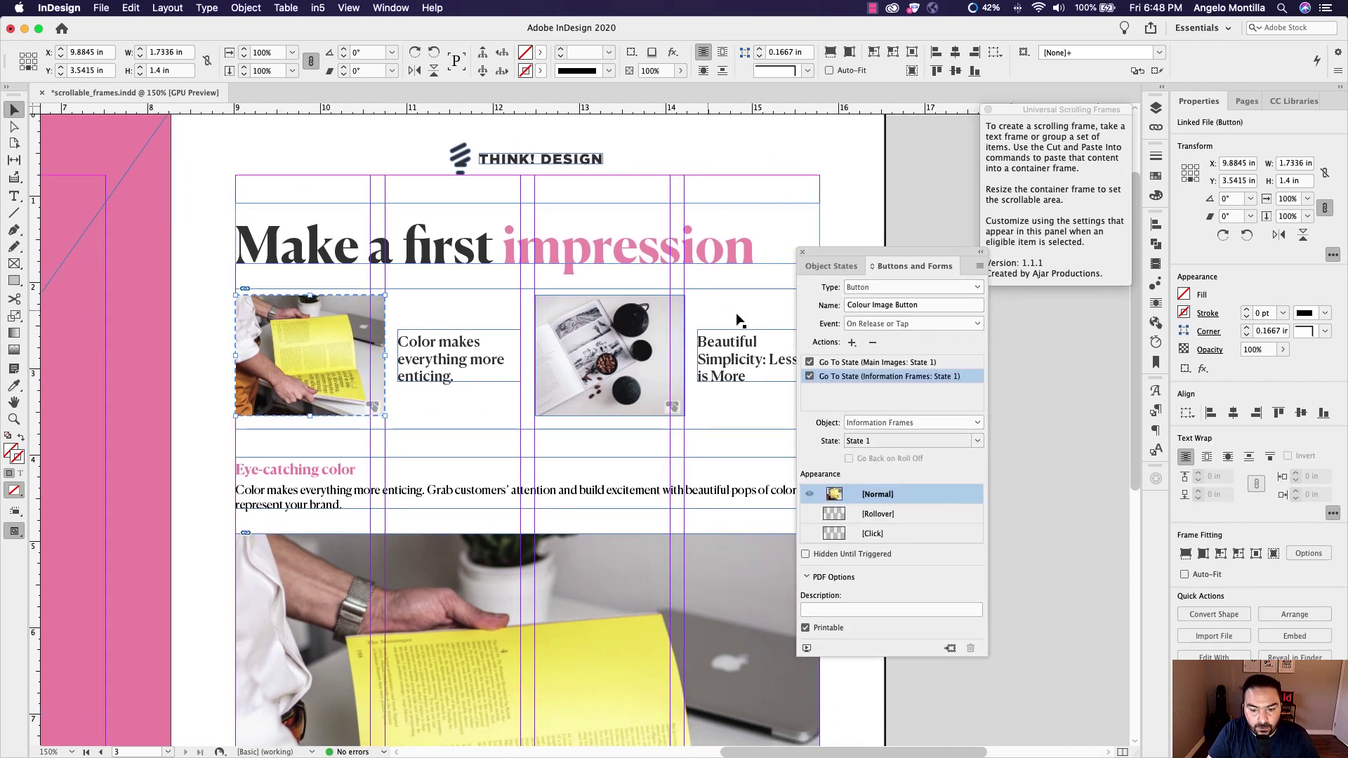
click(880, 514)
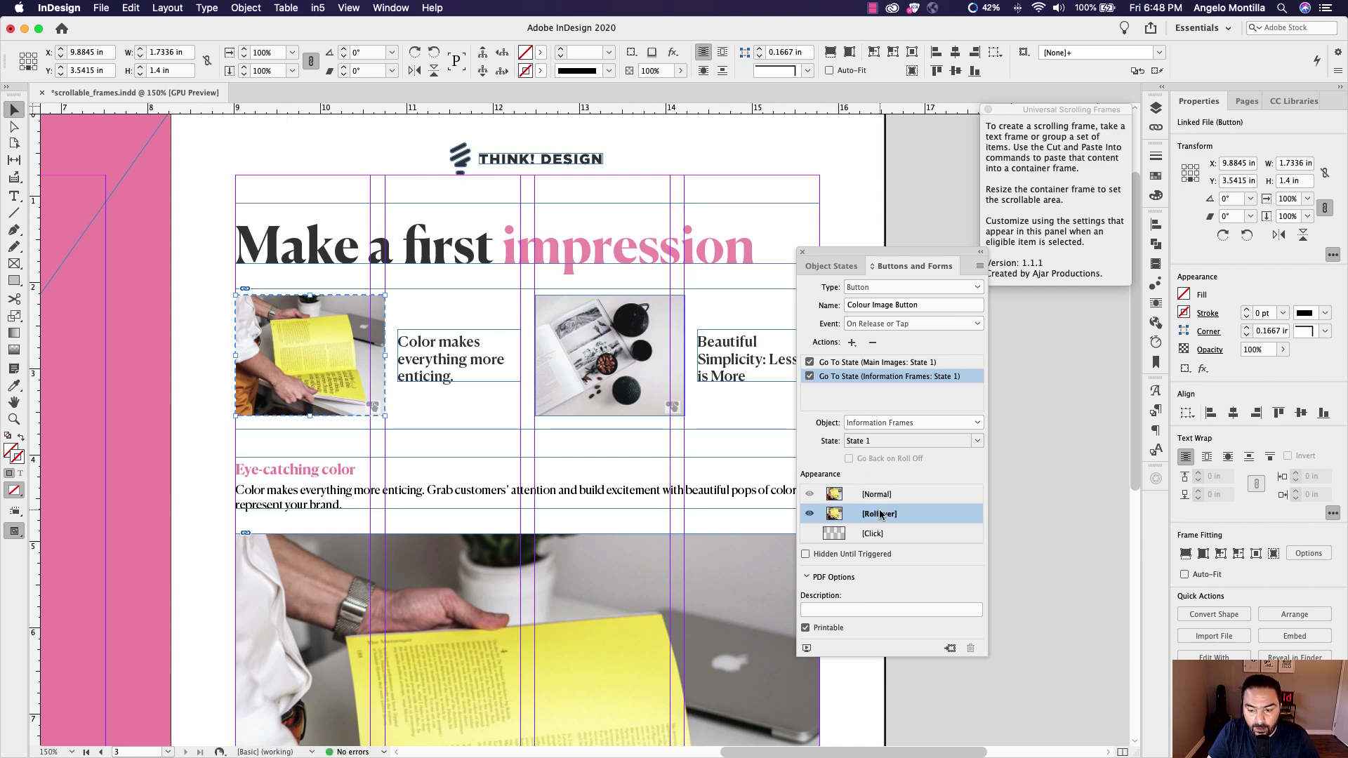
Set the opacity of the Colour Image Button's Normal appearance to 75%.
click(889, 494)
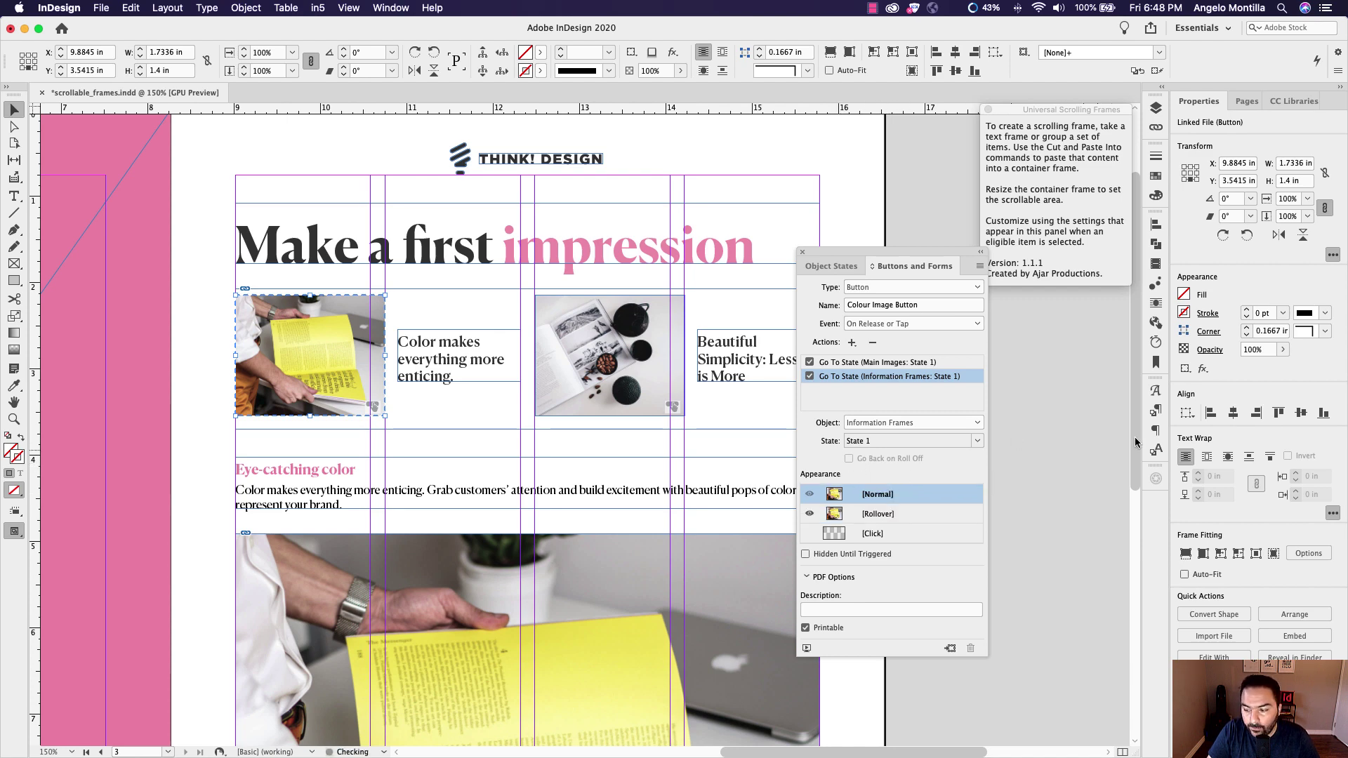
click(1253, 350)
text(75)
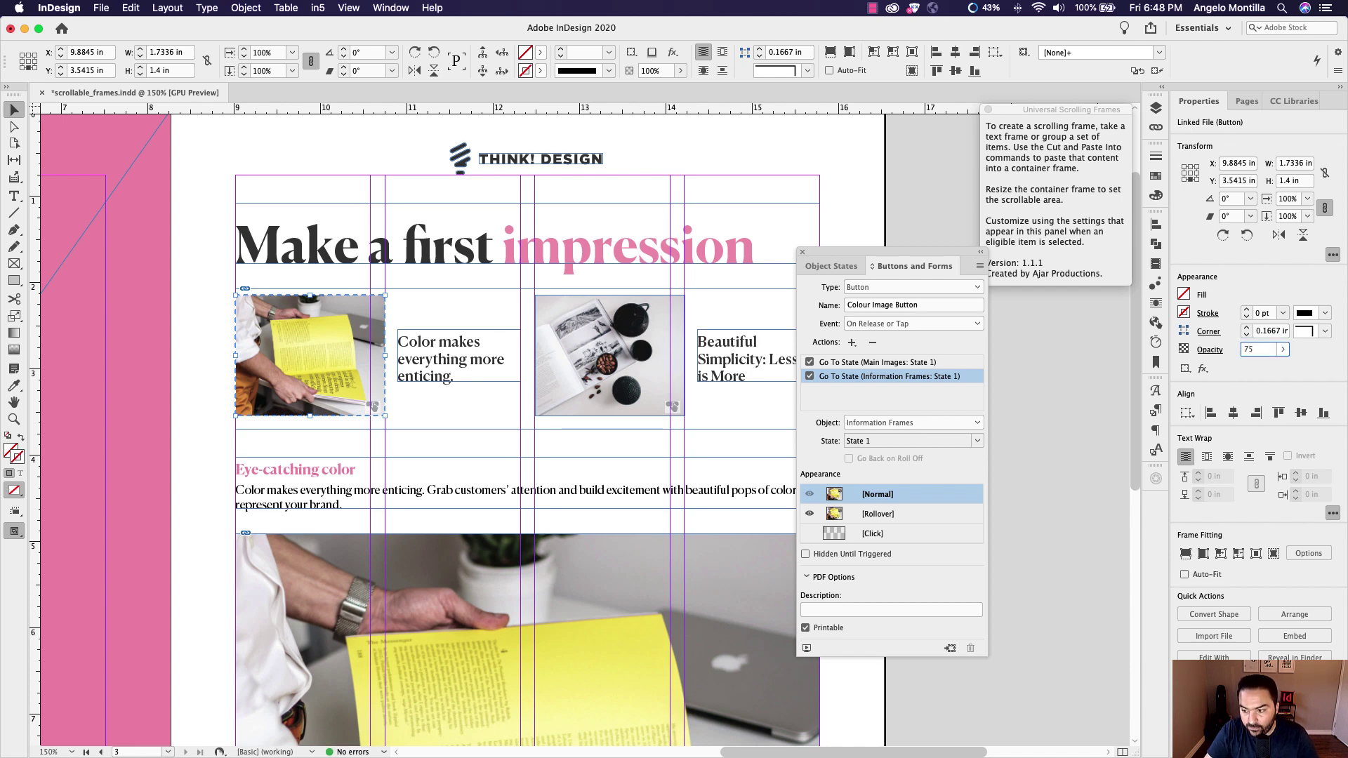
key(Return)
Select only the Simple Button inside its thumbnail group and activate its Rollover appearance.
click(662, 351)
click(658, 348)
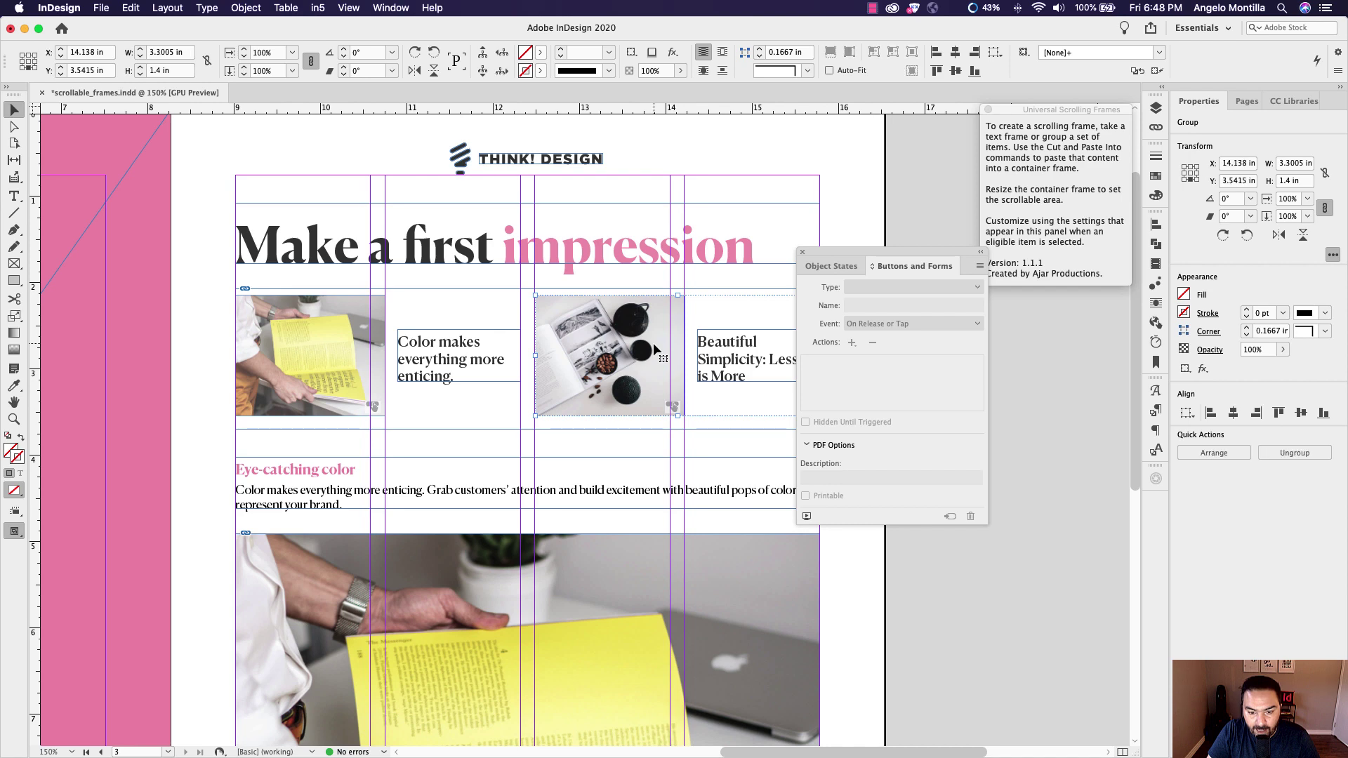
double_click(653, 346)
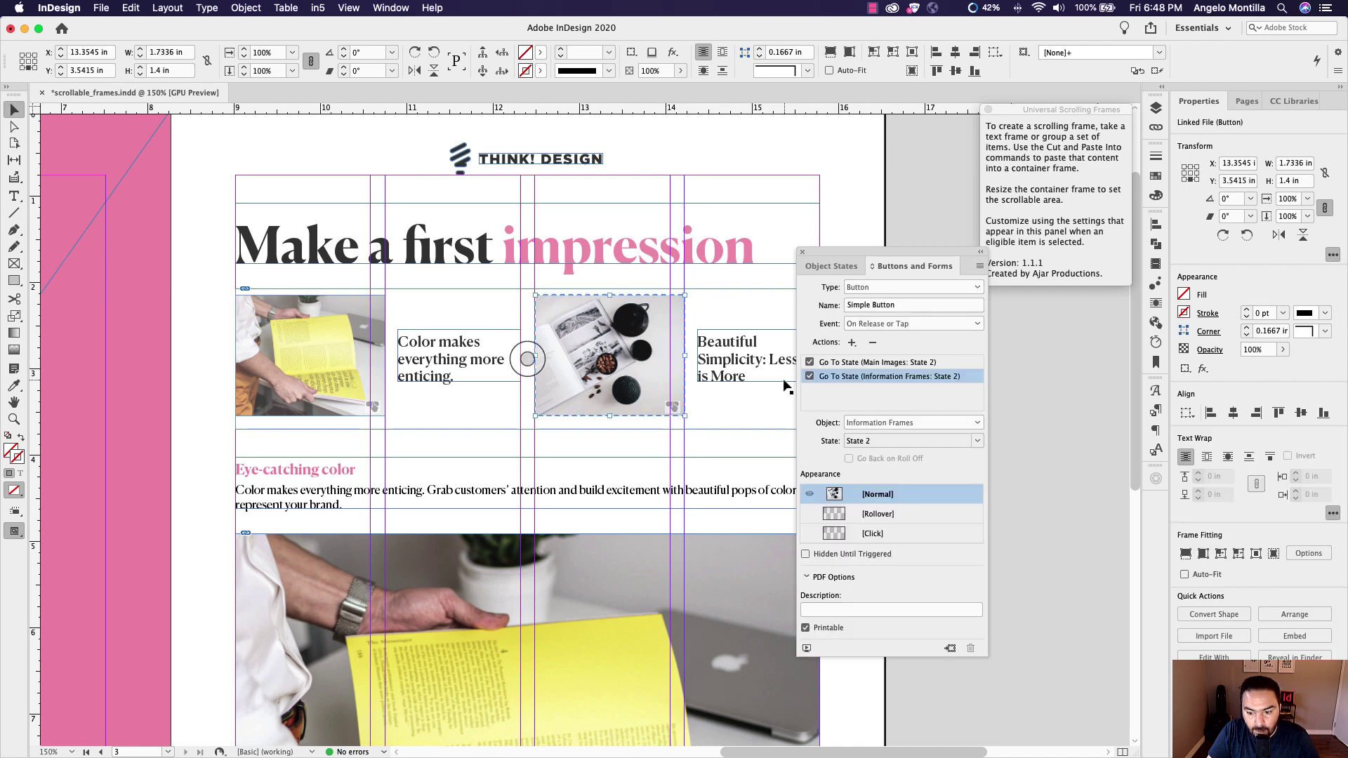
click(874, 513)
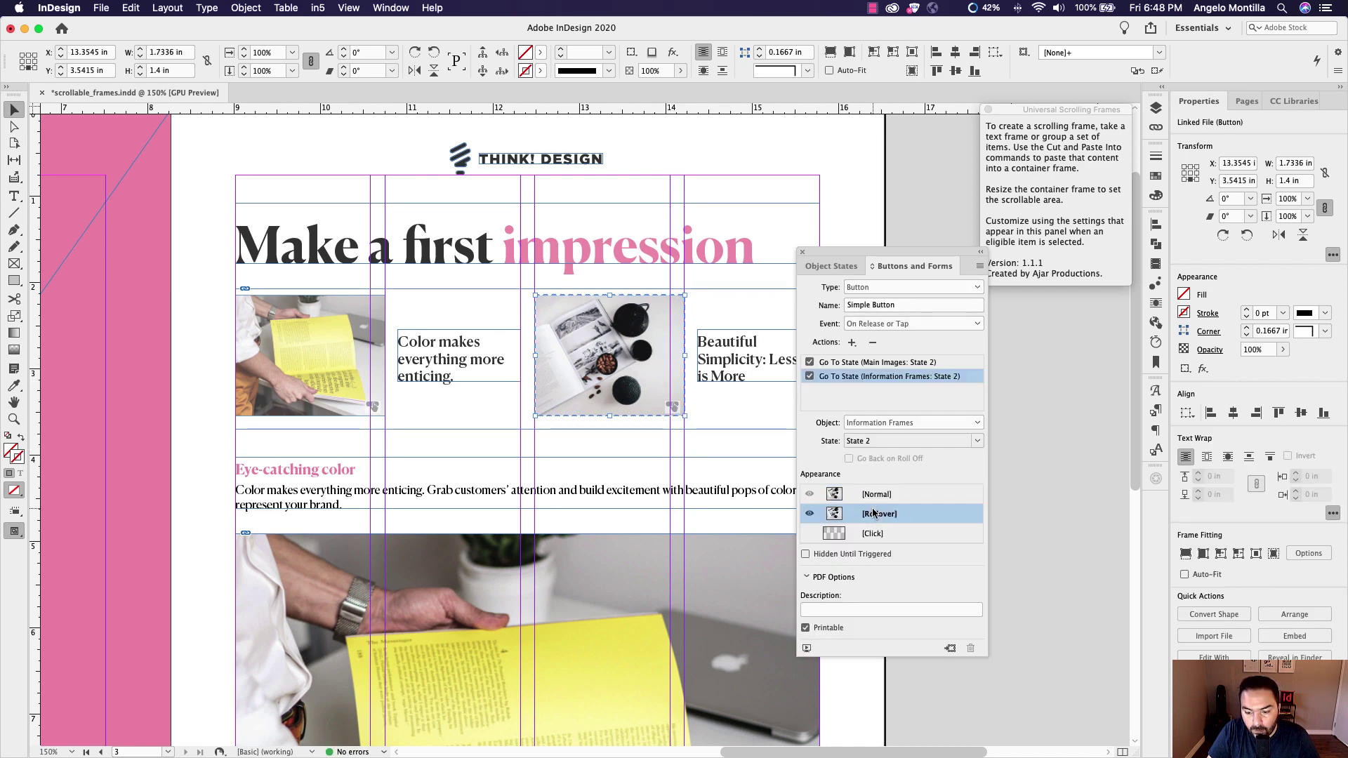
Set the opacity of the Simple Button's Normal appearance to 75%.
click(885, 496)
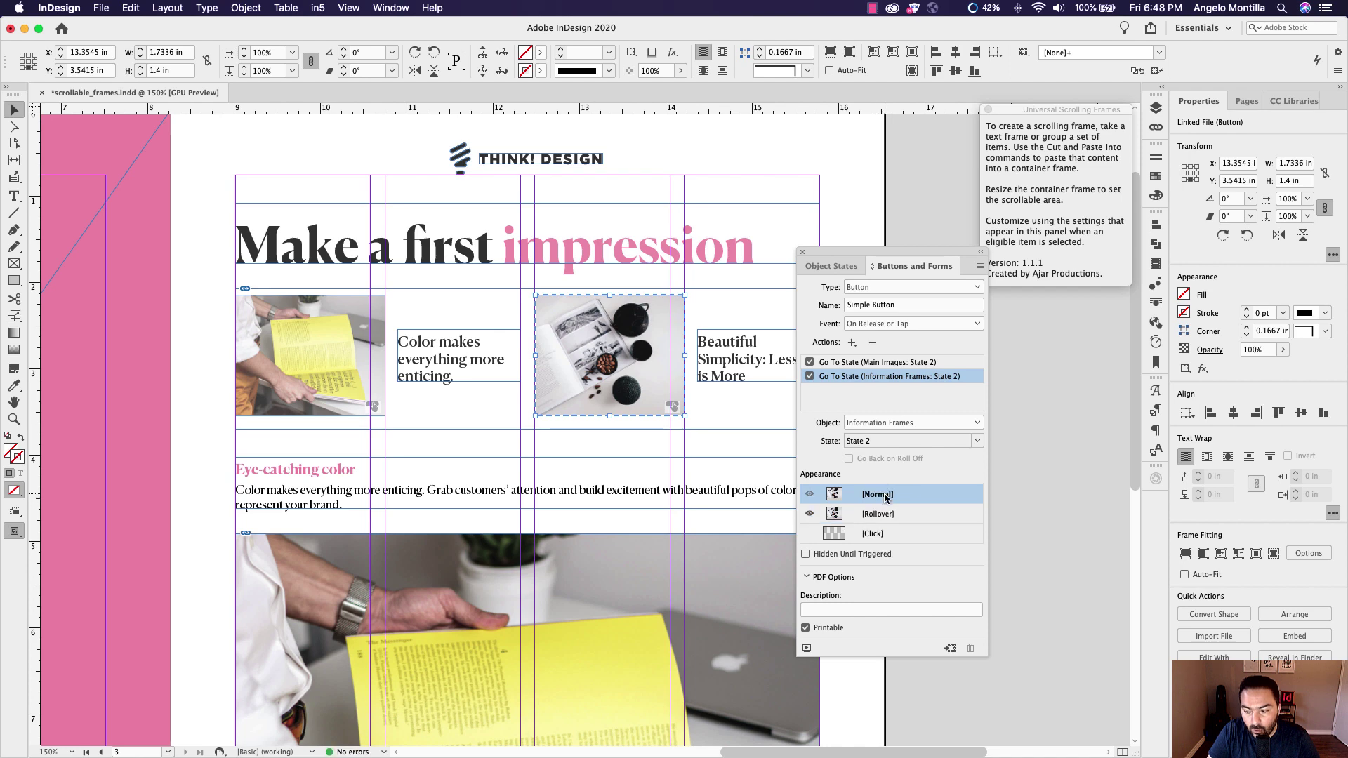
click(1236, 349)
text(75)
key(Tab)
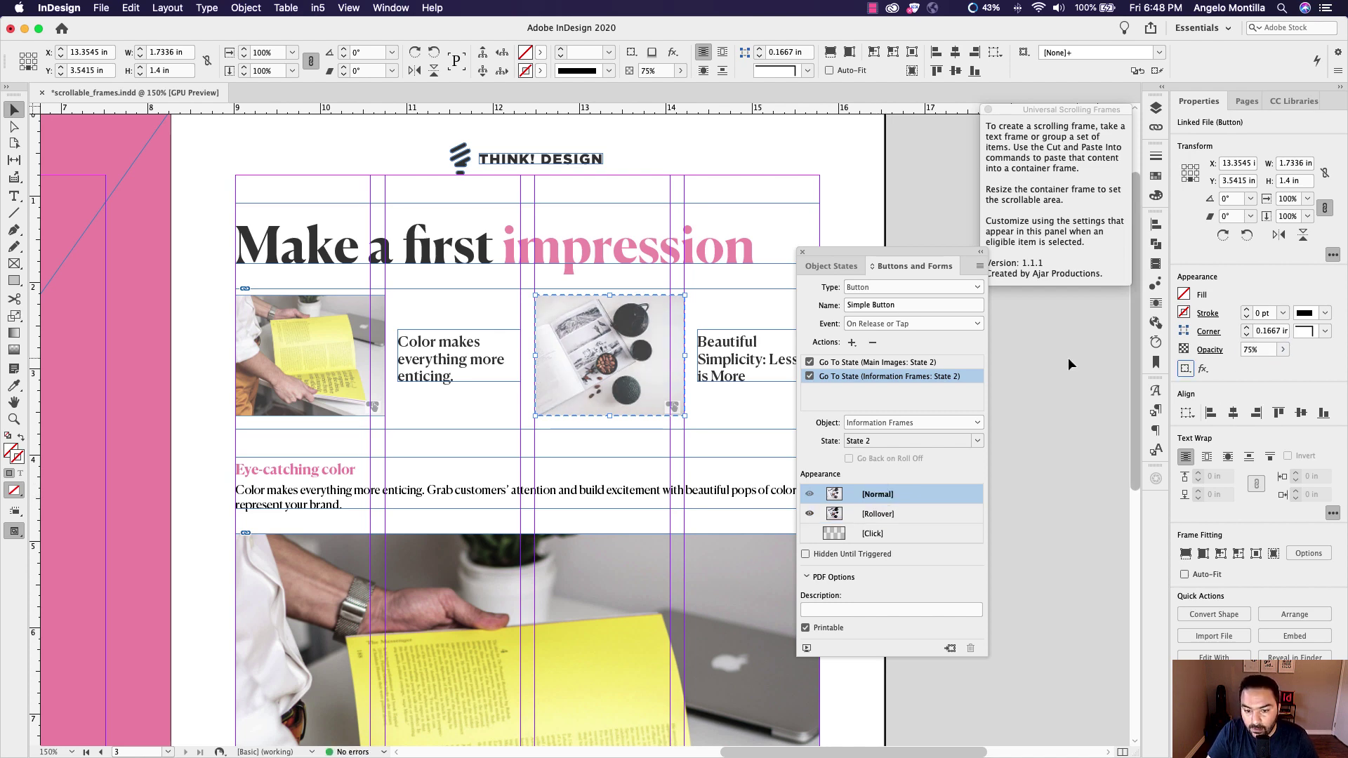
Deselect everything on the page and open the EPUB Interactivity Preview of the spread.
click(358, 320)
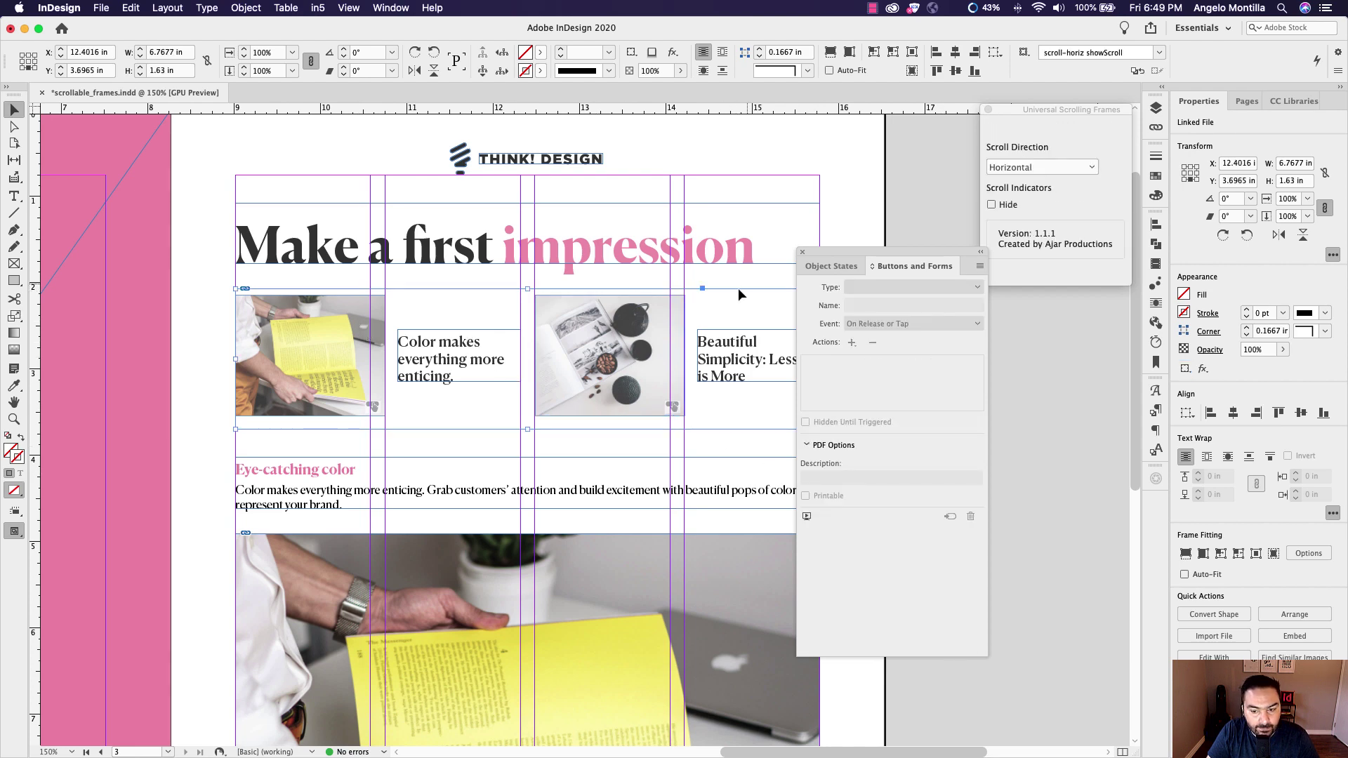
drag(833, 251, 900, 181)
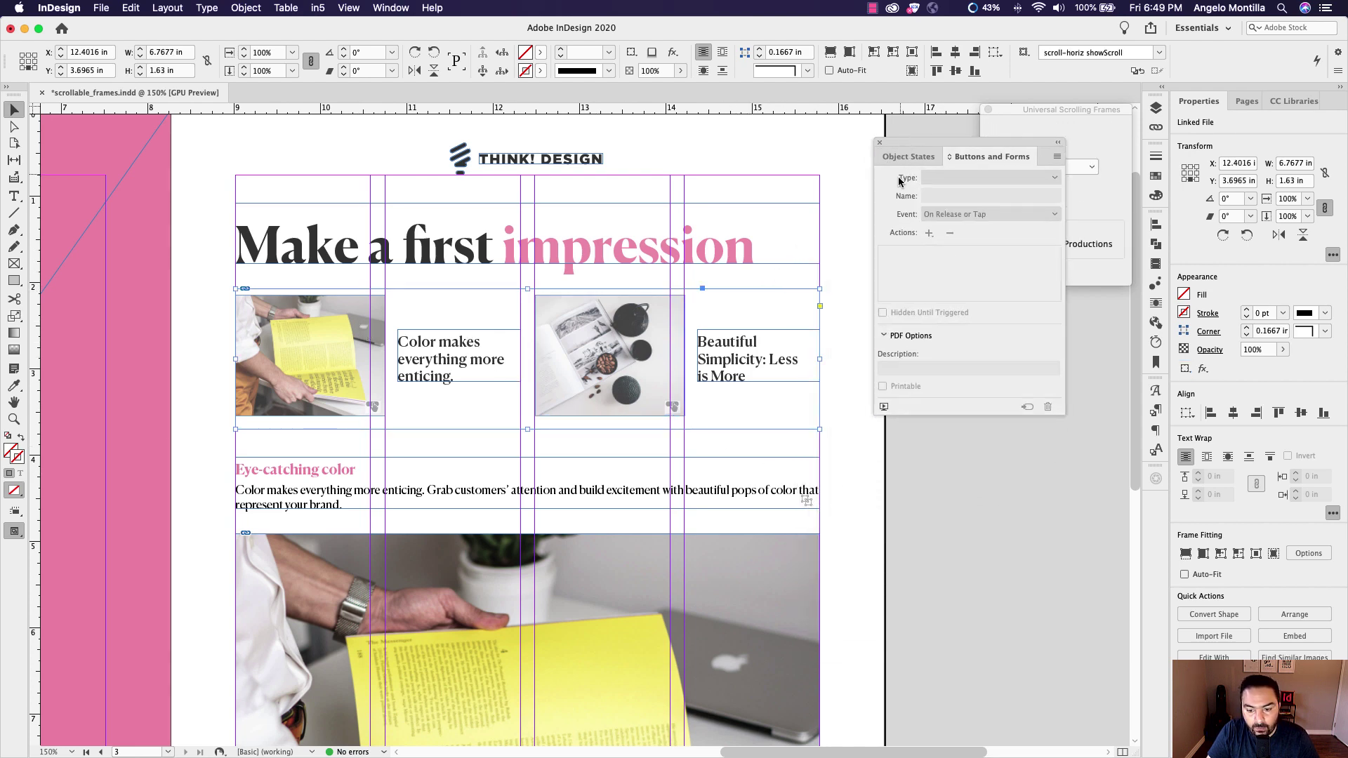
click(845, 244)
scroll(845, 244, down, 2)
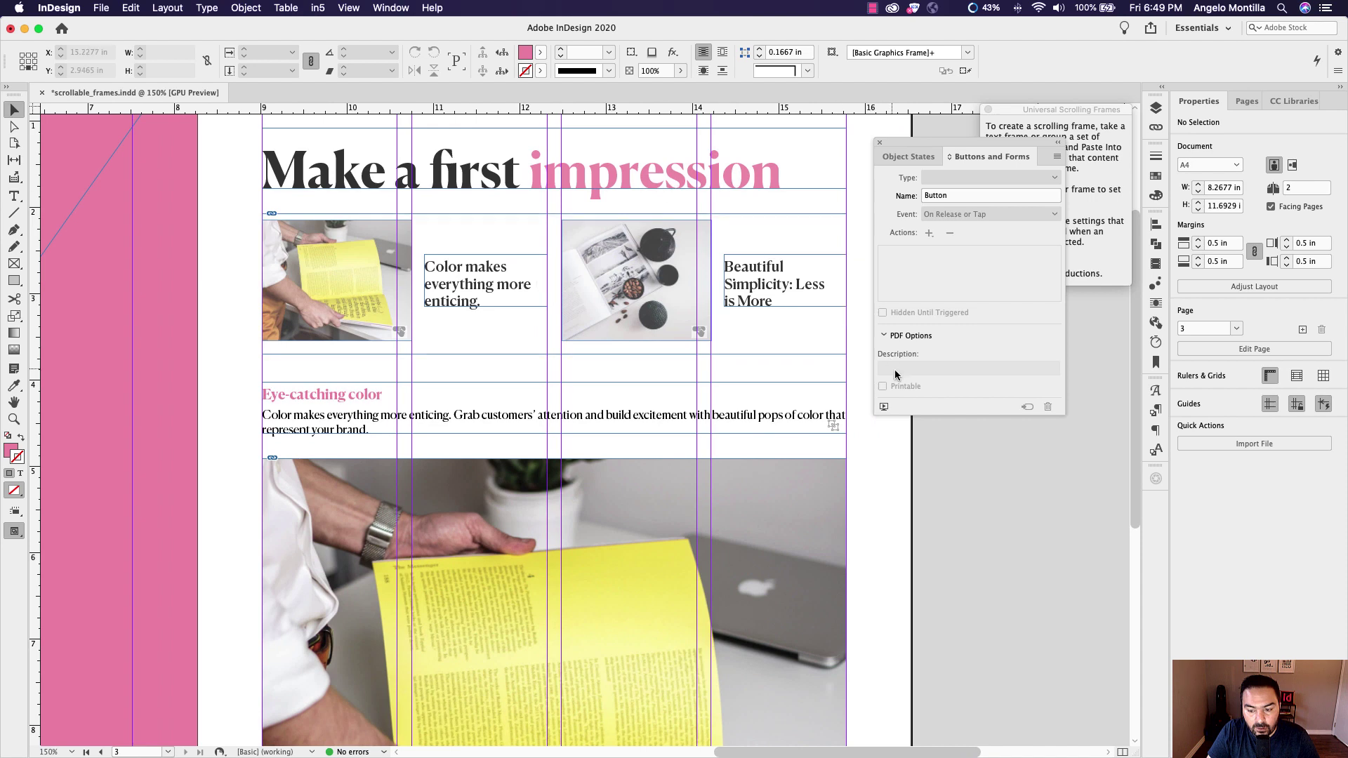
click(882, 405)
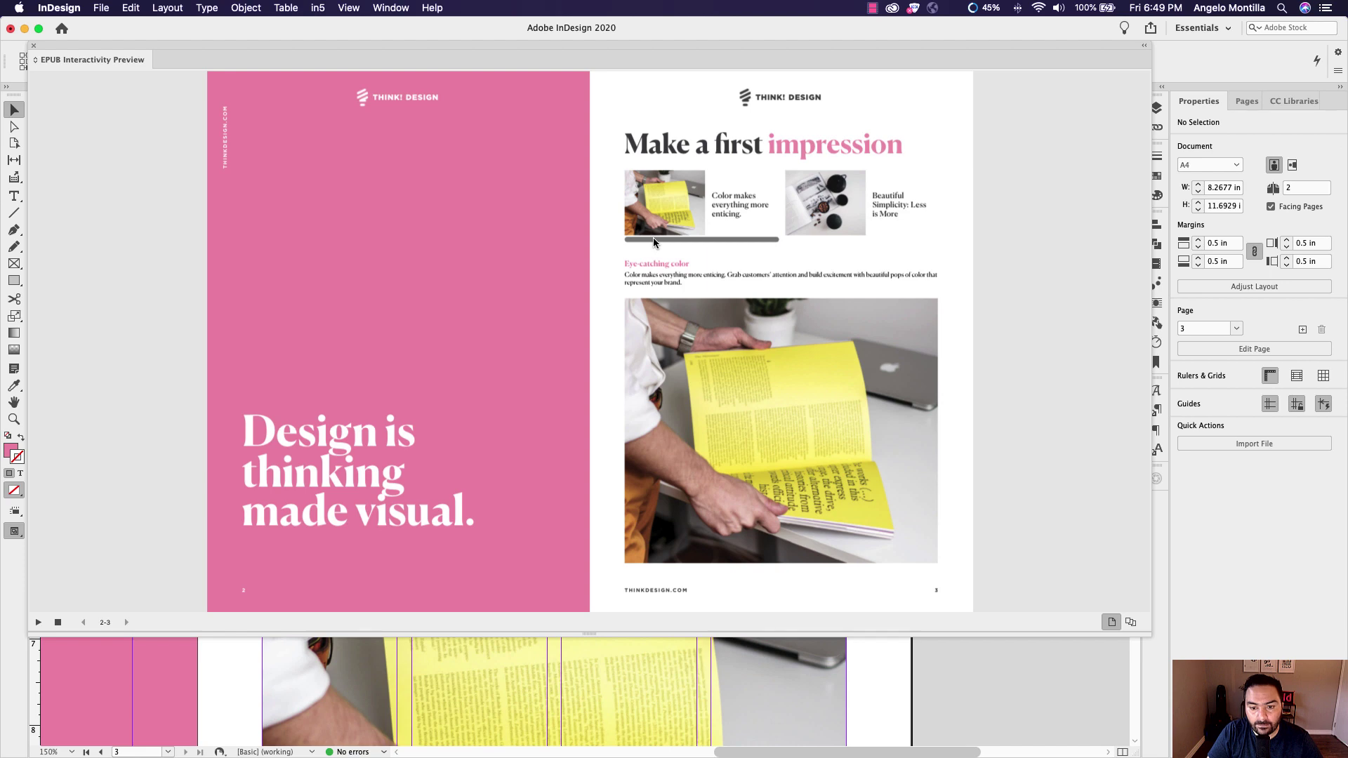
Test the preview by scrolling the thumbnail strip forward and back and triggering the simplicity and typography thumbnails.
mouse_move(653, 239)
mouse_down()
mouse_move(864, 246)
mouse_move(643, 250)
mouse_move(857, 243)
mouse_move(662, 241)
mouse_up()
click(796, 209)
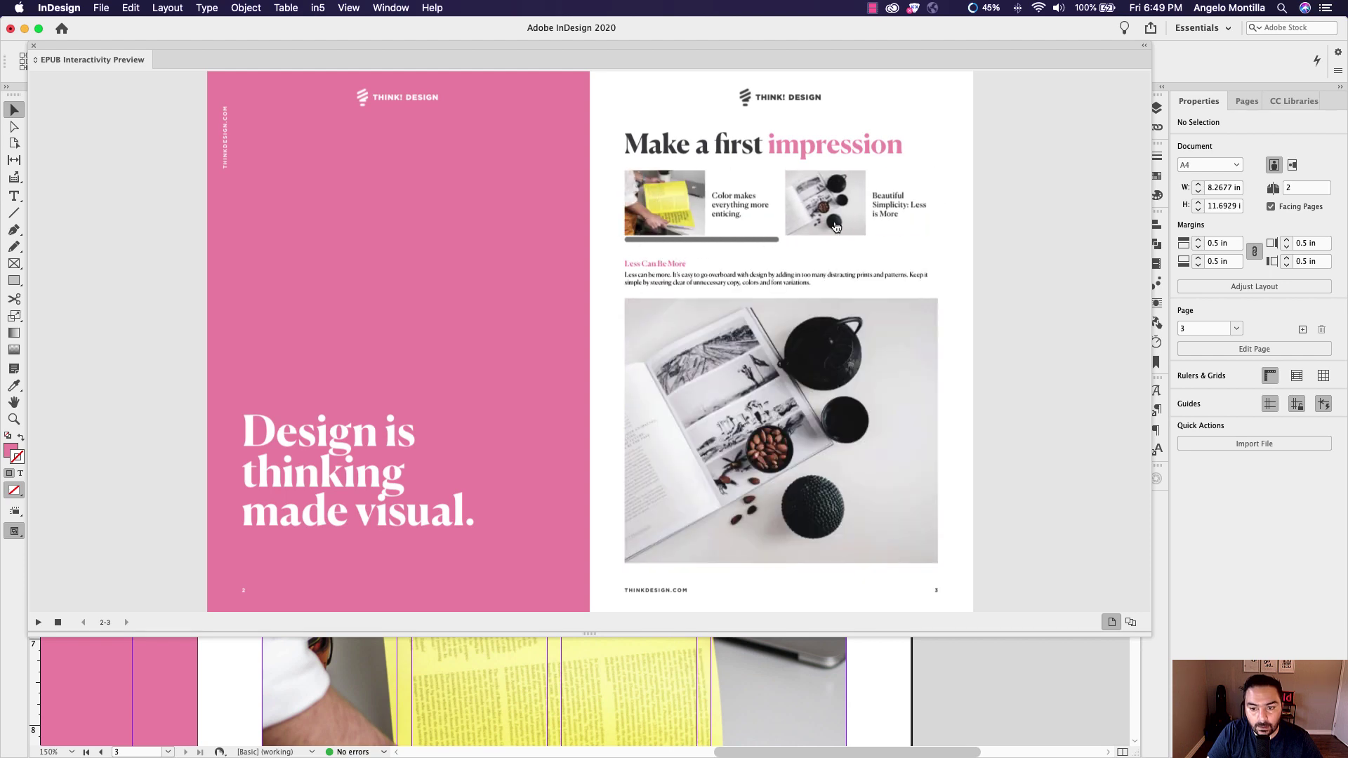
mouse_move(774, 244)
mouse_down()
mouse_move(863, 239)
mouse_move(761, 244)
mouse_up()
click(824, 224)
click(828, 235)
click(761, 222)
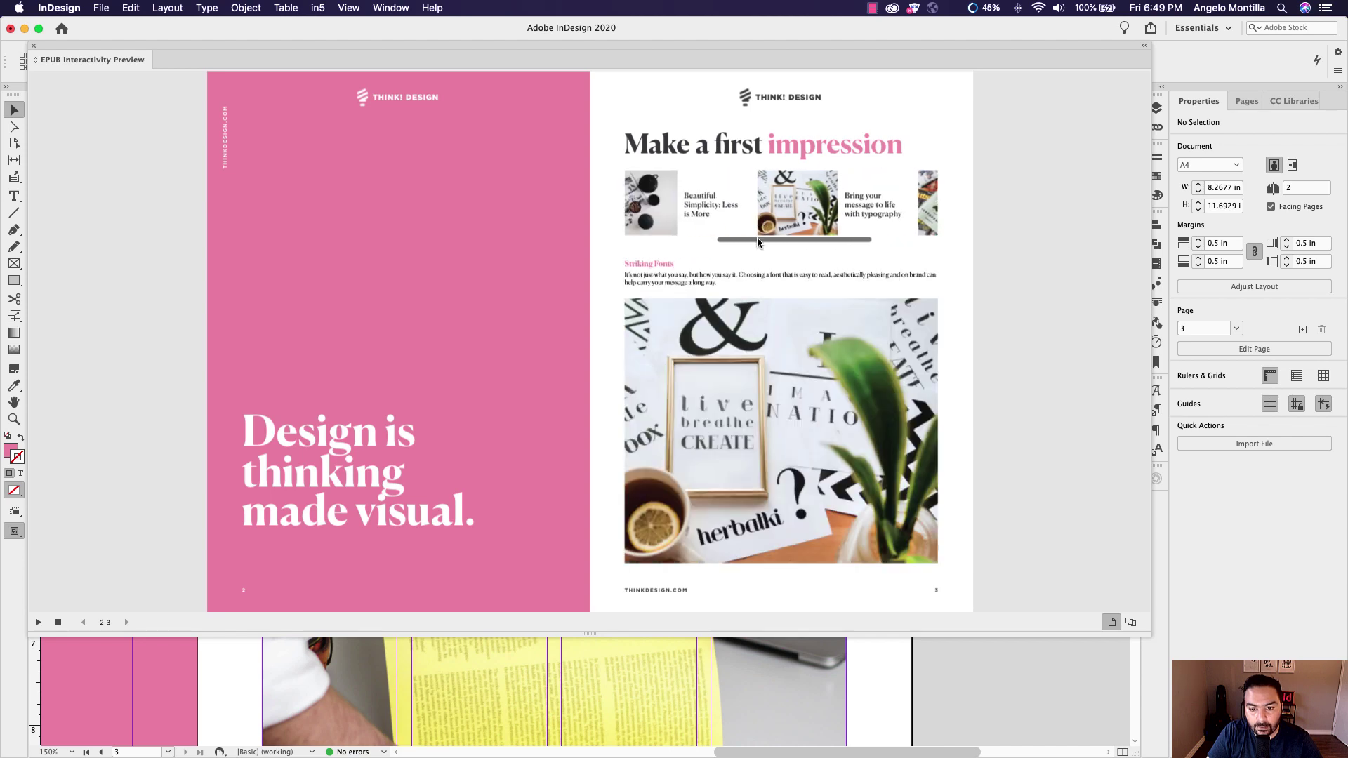
scroll(756, 241, left, 3)
click(752, 215)
scroll(744, 244, left, 2)
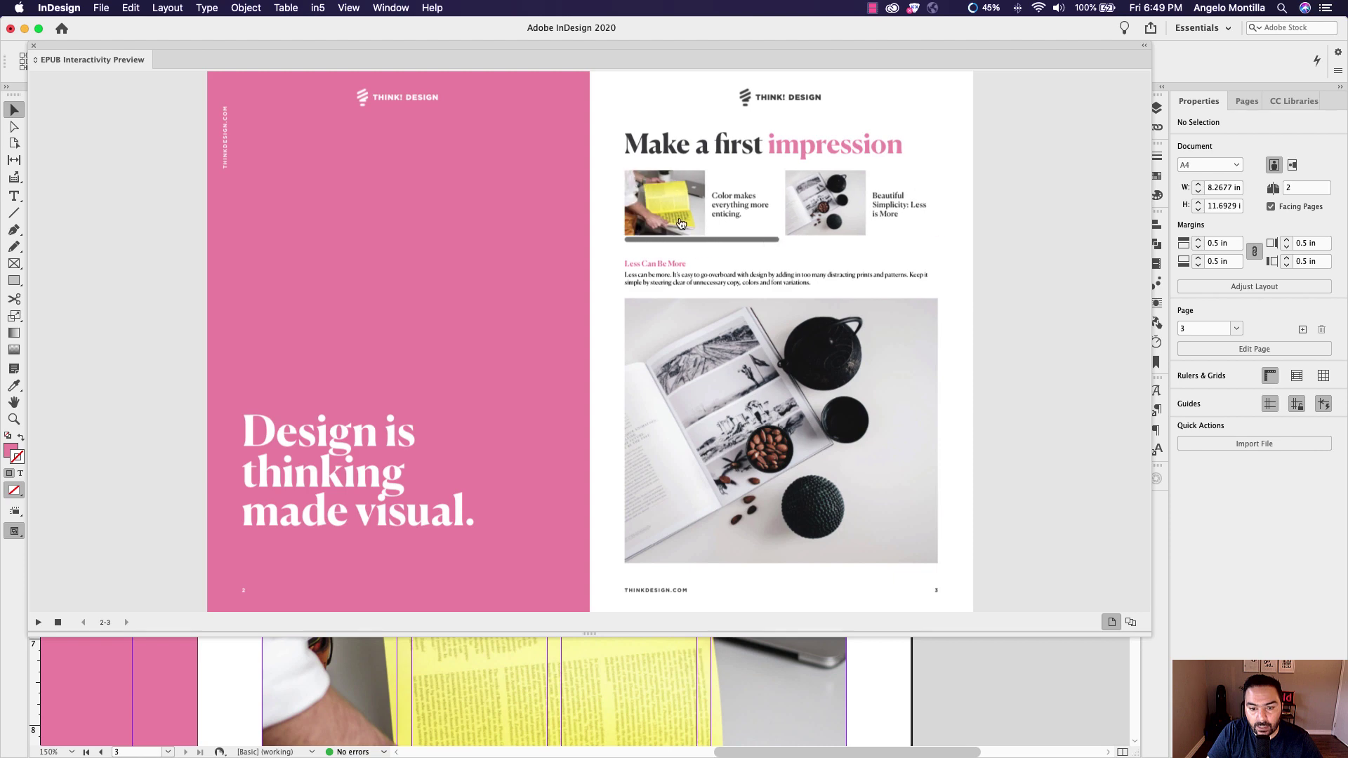
Scroll the previewed strip from the color thumbnail to its end, triggering the thumbnails through to the impactful imagery one.
click(676, 219)
scroll(675, 238, right, 3)
click(709, 223)
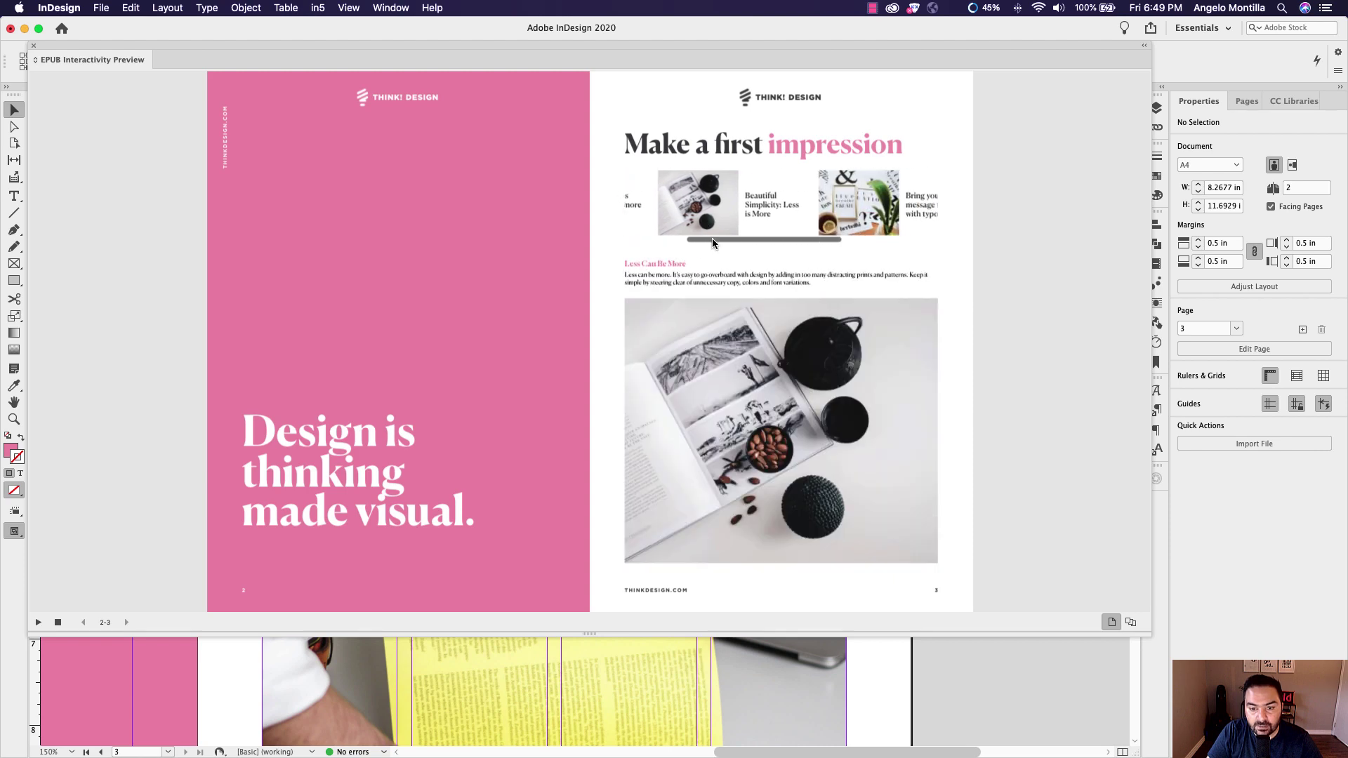
scroll(744, 239, right, 3)
click(751, 234)
scroll(750, 240, right, 2)
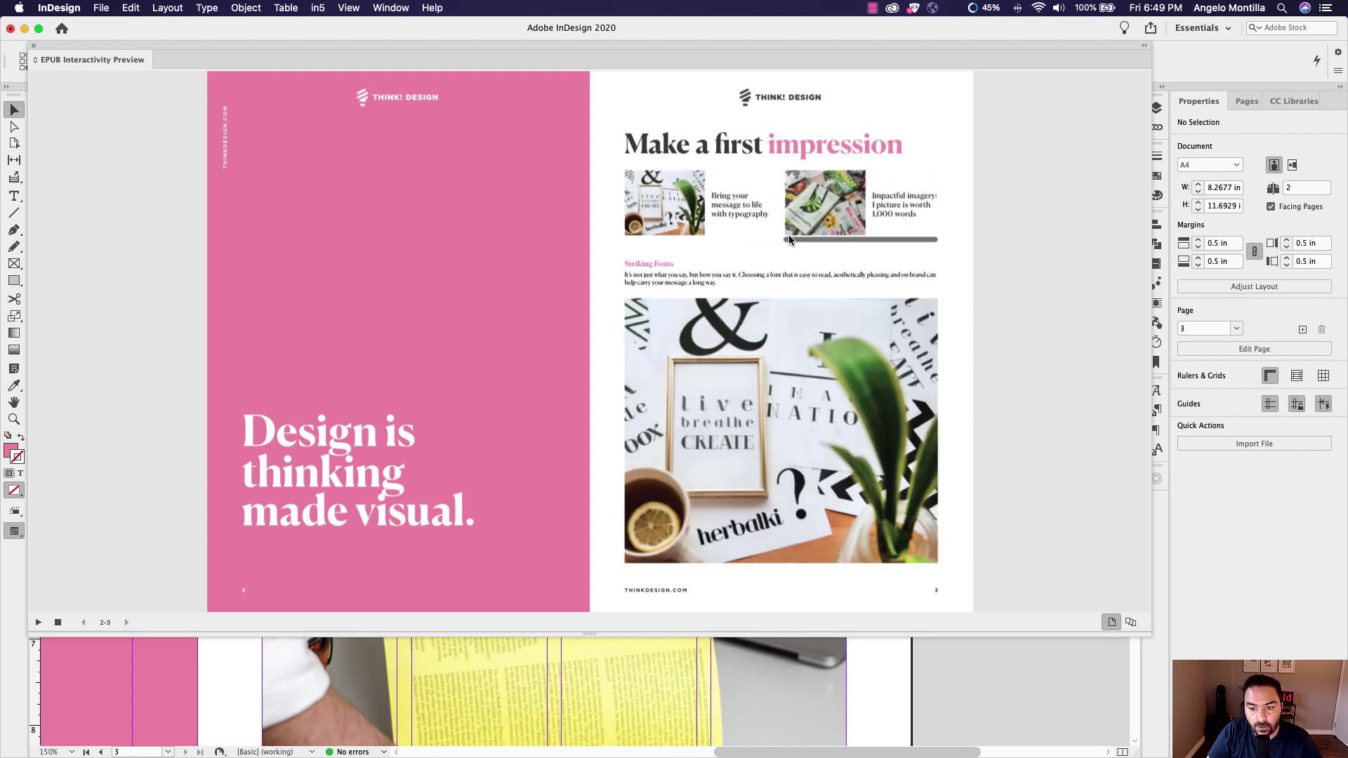
click(797, 235)
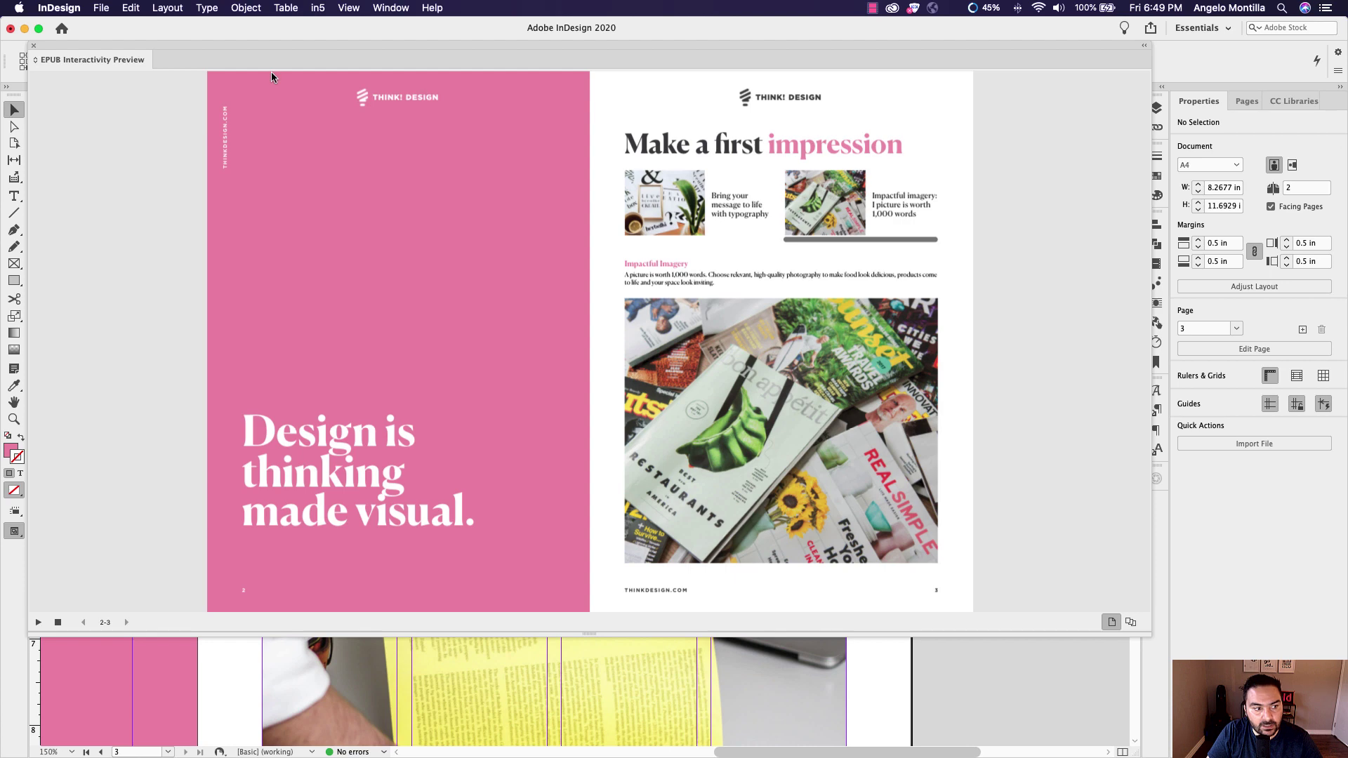
Close the interactivity preview and zoom out to 100% to view the whole page 3 layout.
click(33, 45)
key(super+minus)
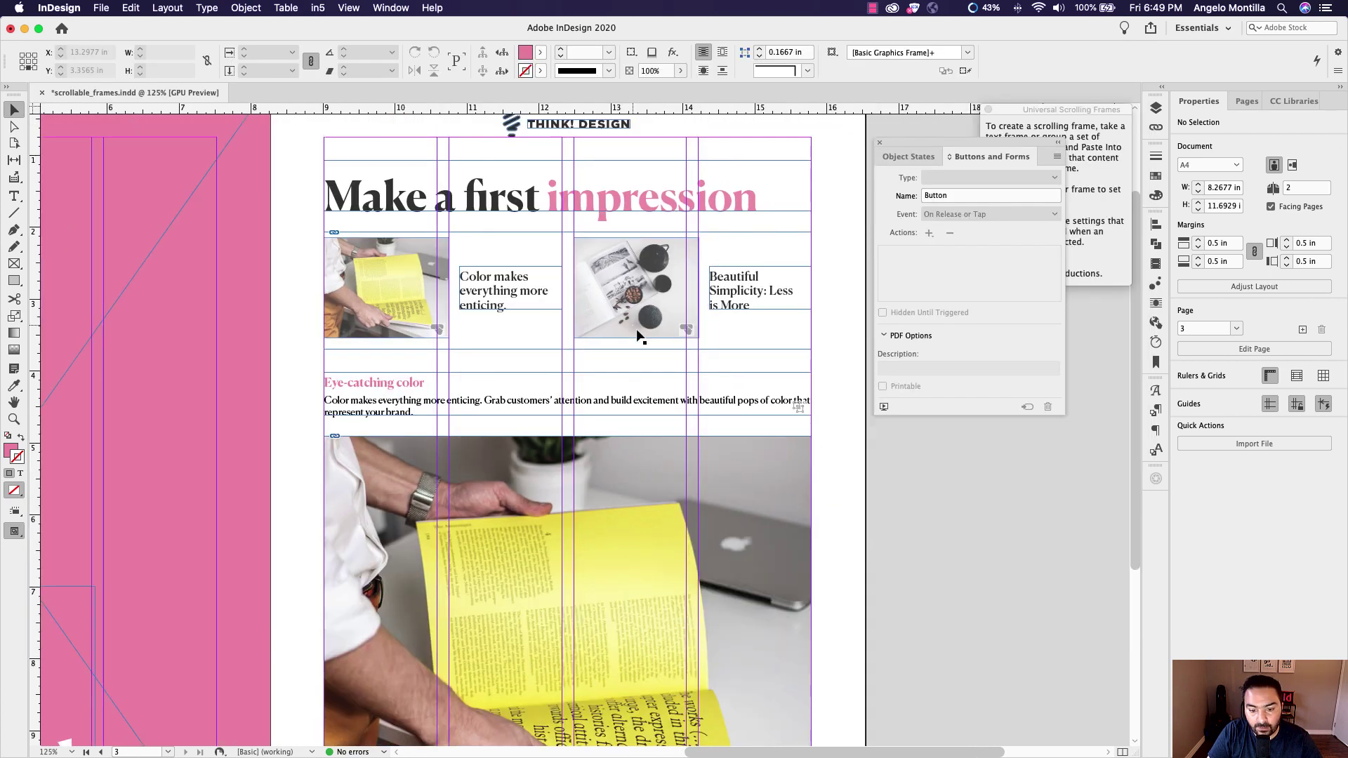
scroll(667, 304, down, 3)
key(super+minus)
scroll(806, 367, up, 2)
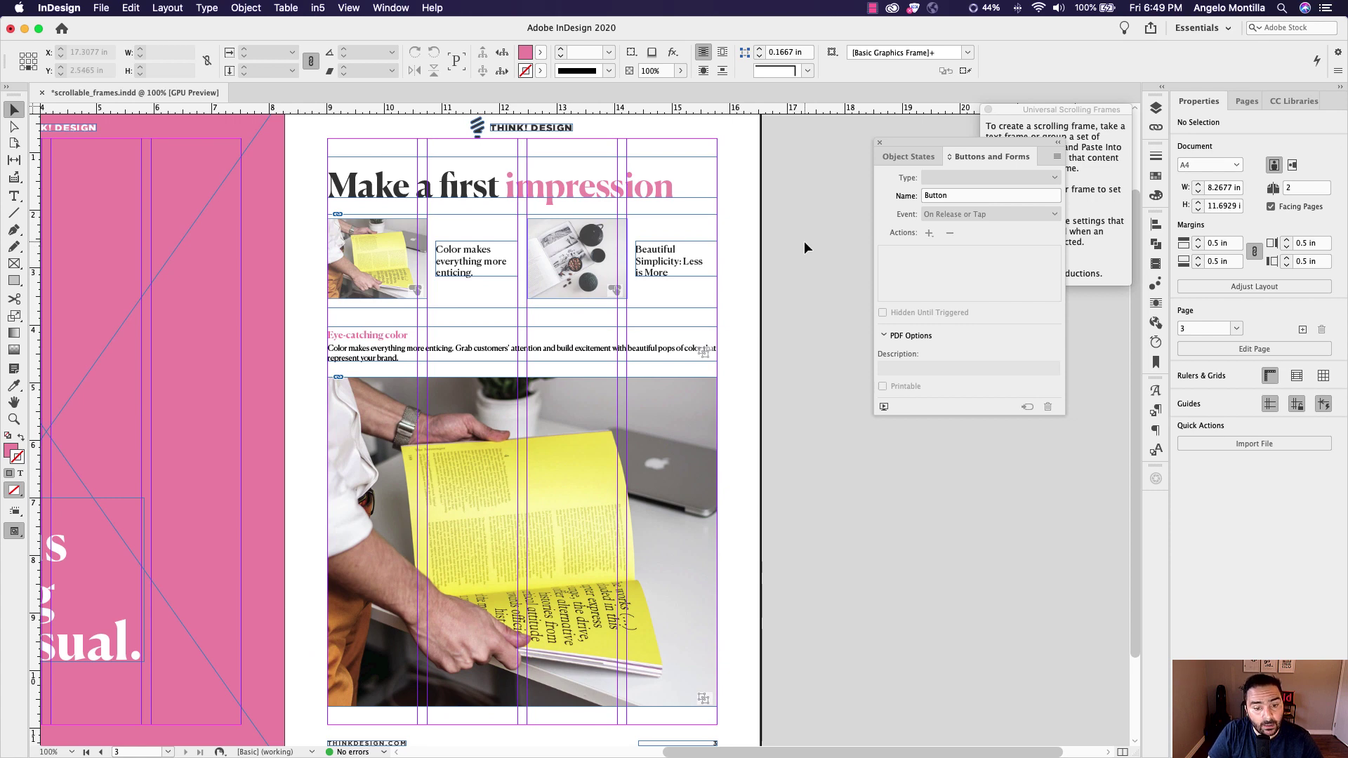
click(372, 229)
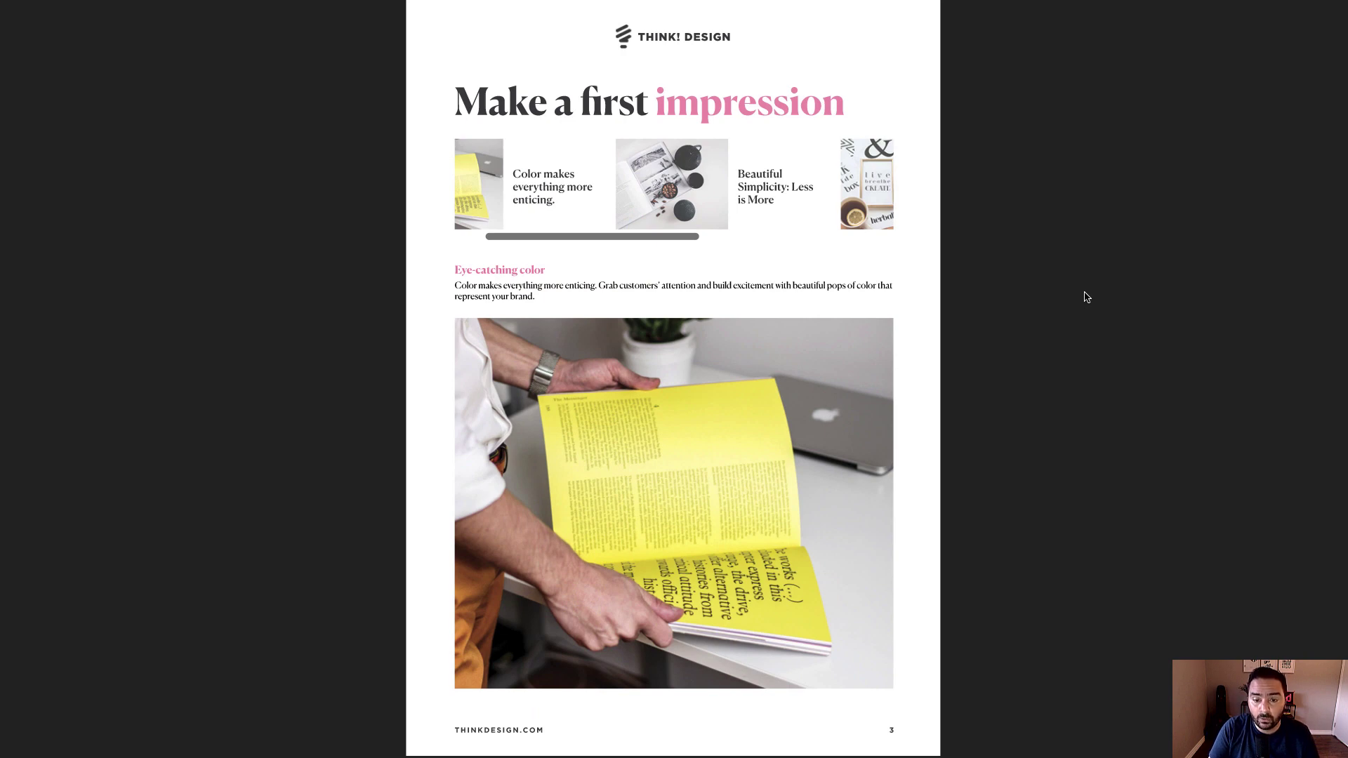
Scroll the thumbnail strip back and forth on the full-screen version of page 3 to check its scrolling.
drag(518, 238, 469, 239)
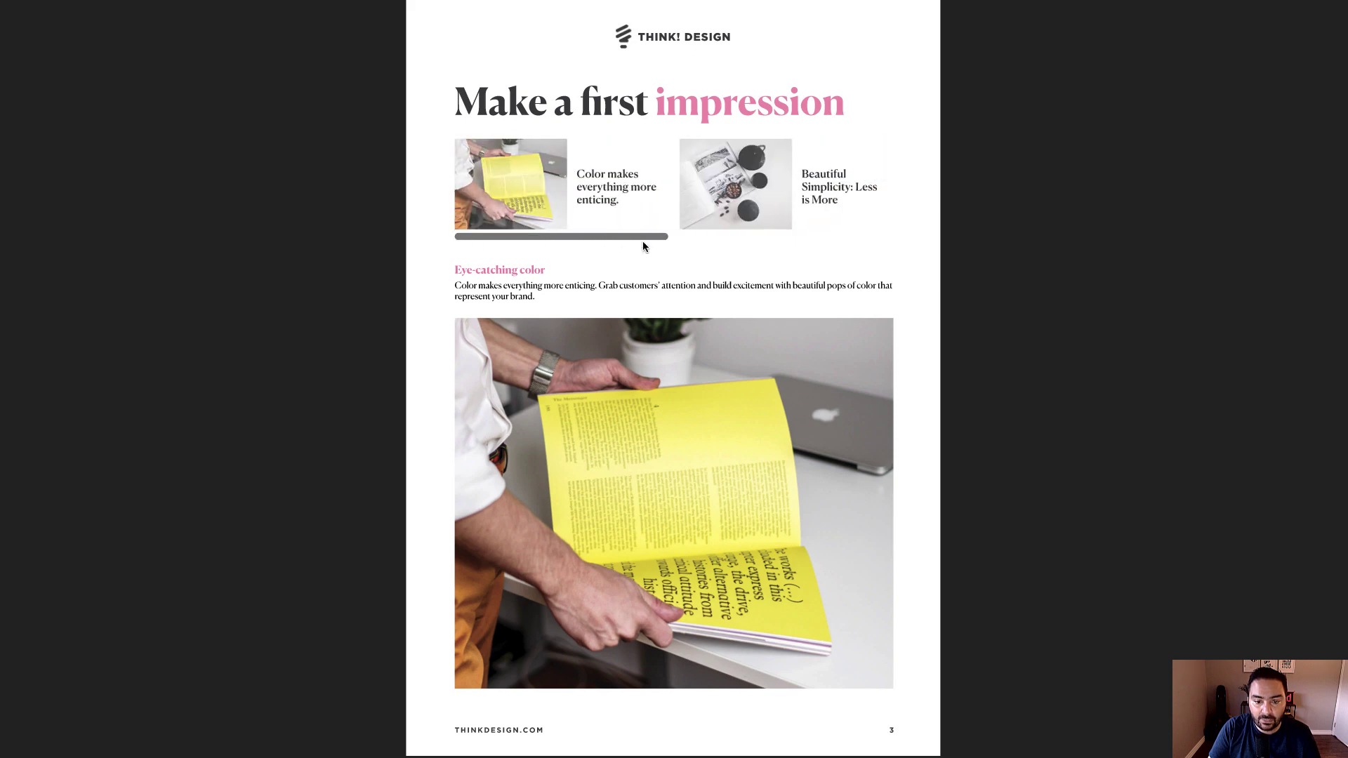
drag(644, 238, 775, 244)
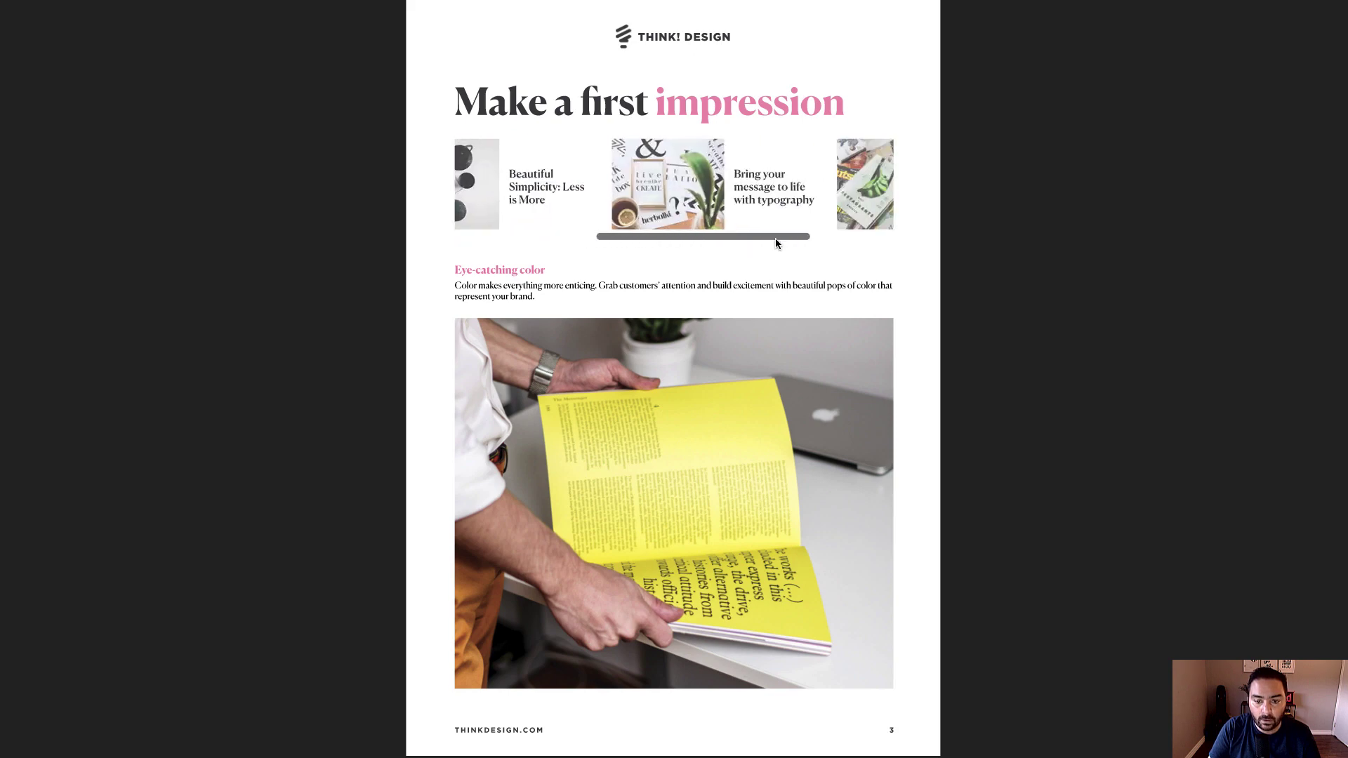
drag(676, 235, 549, 234)
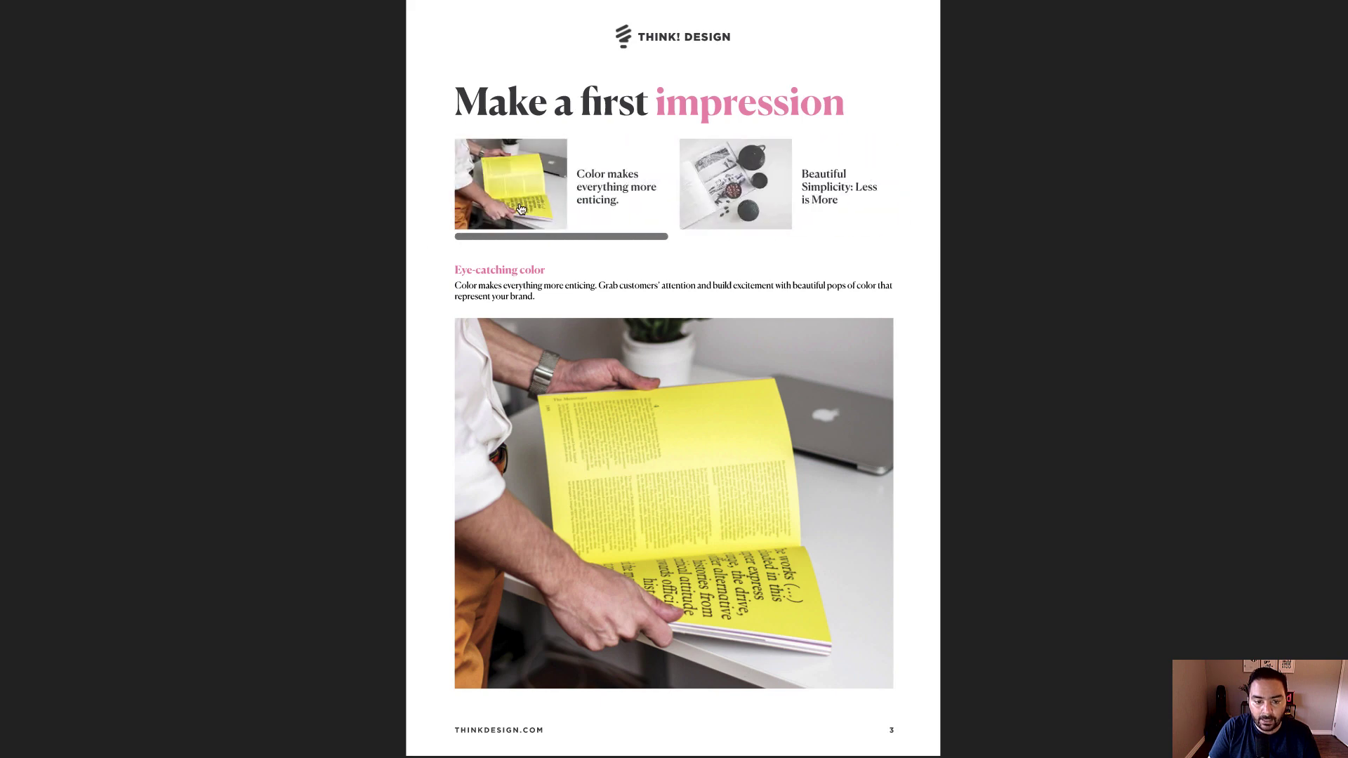
Trigger the thumbnail buttons along the strip on the full-screen page to check their rollovers and the switching of large images and text.
click(730, 200)
drag(640, 236, 490, 228)
click(723, 207)
click(733, 203)
click(656, 211)
click(574, 198)
click(494, 184)
click(590, 203)
click(709, 204)
click(784, 219)
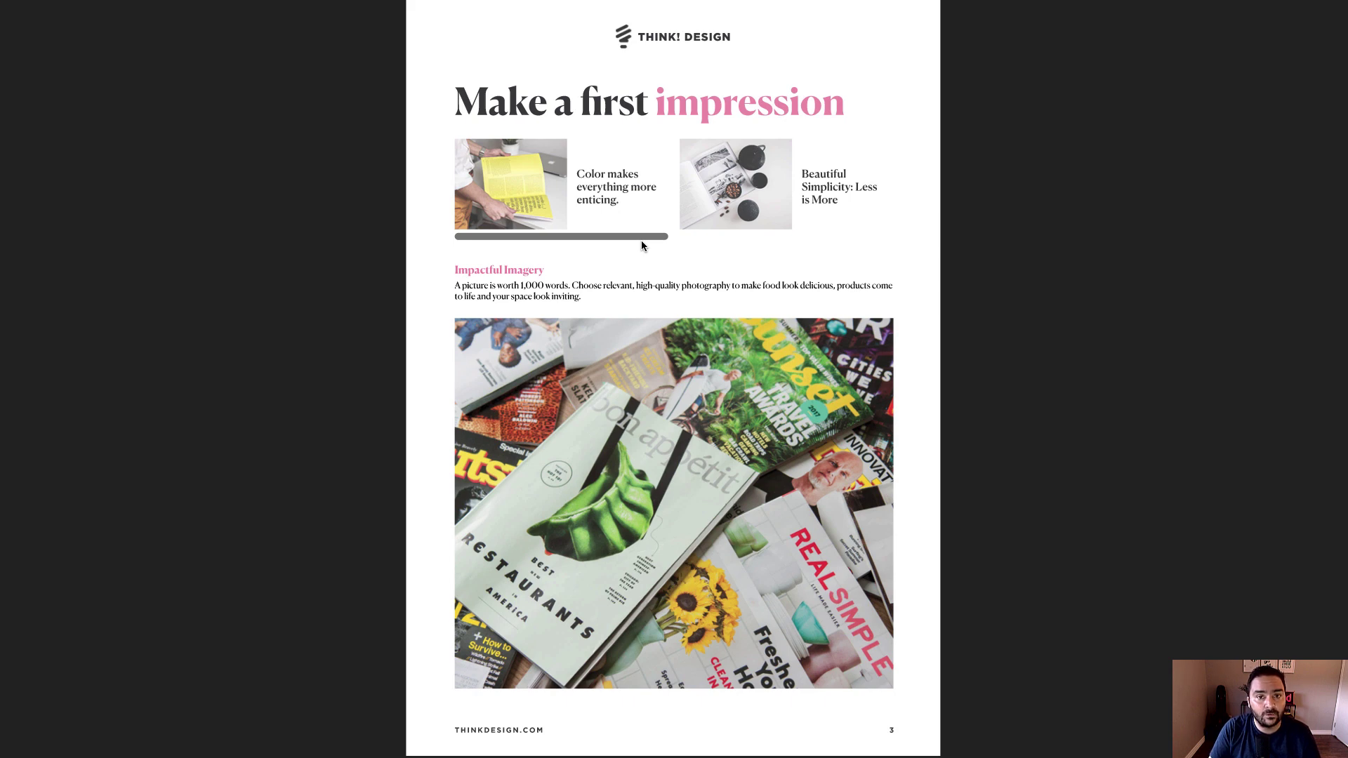
drag(616, 238, 760, 259)
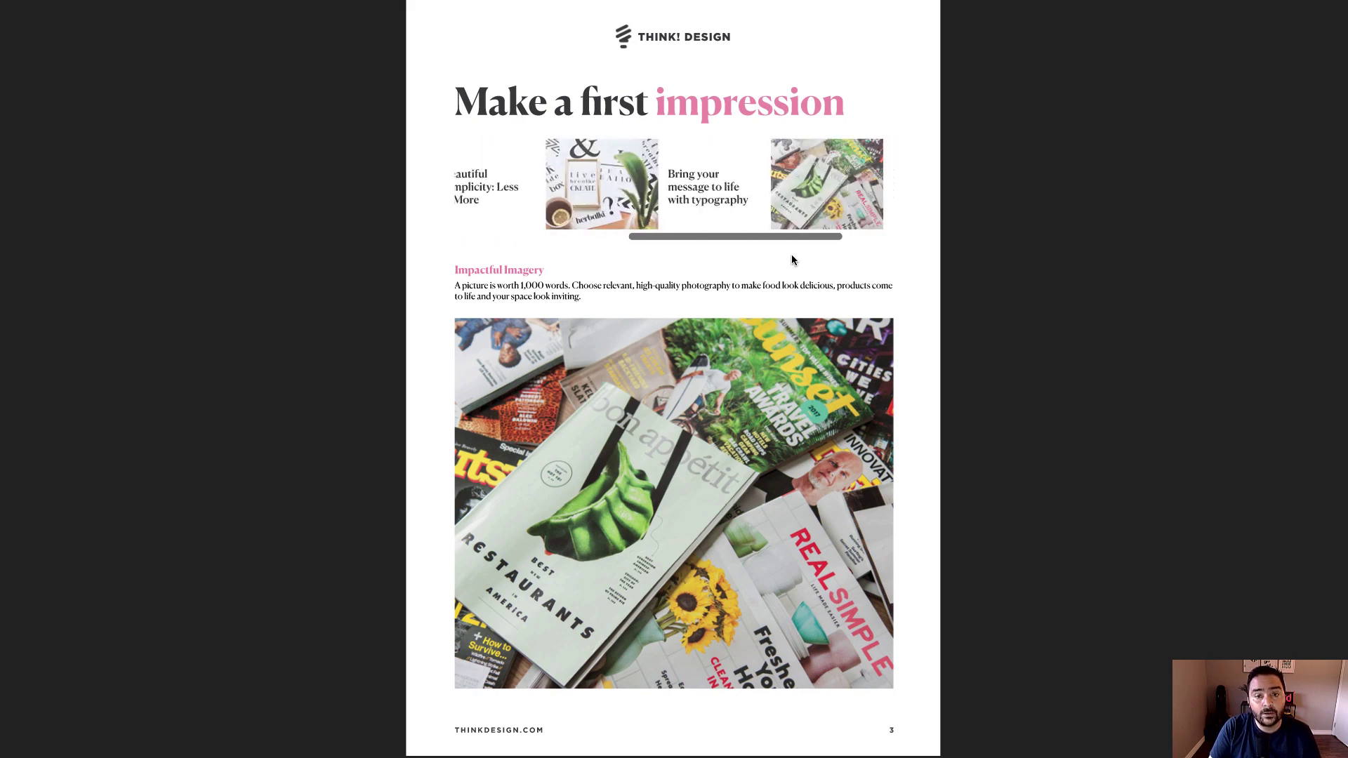